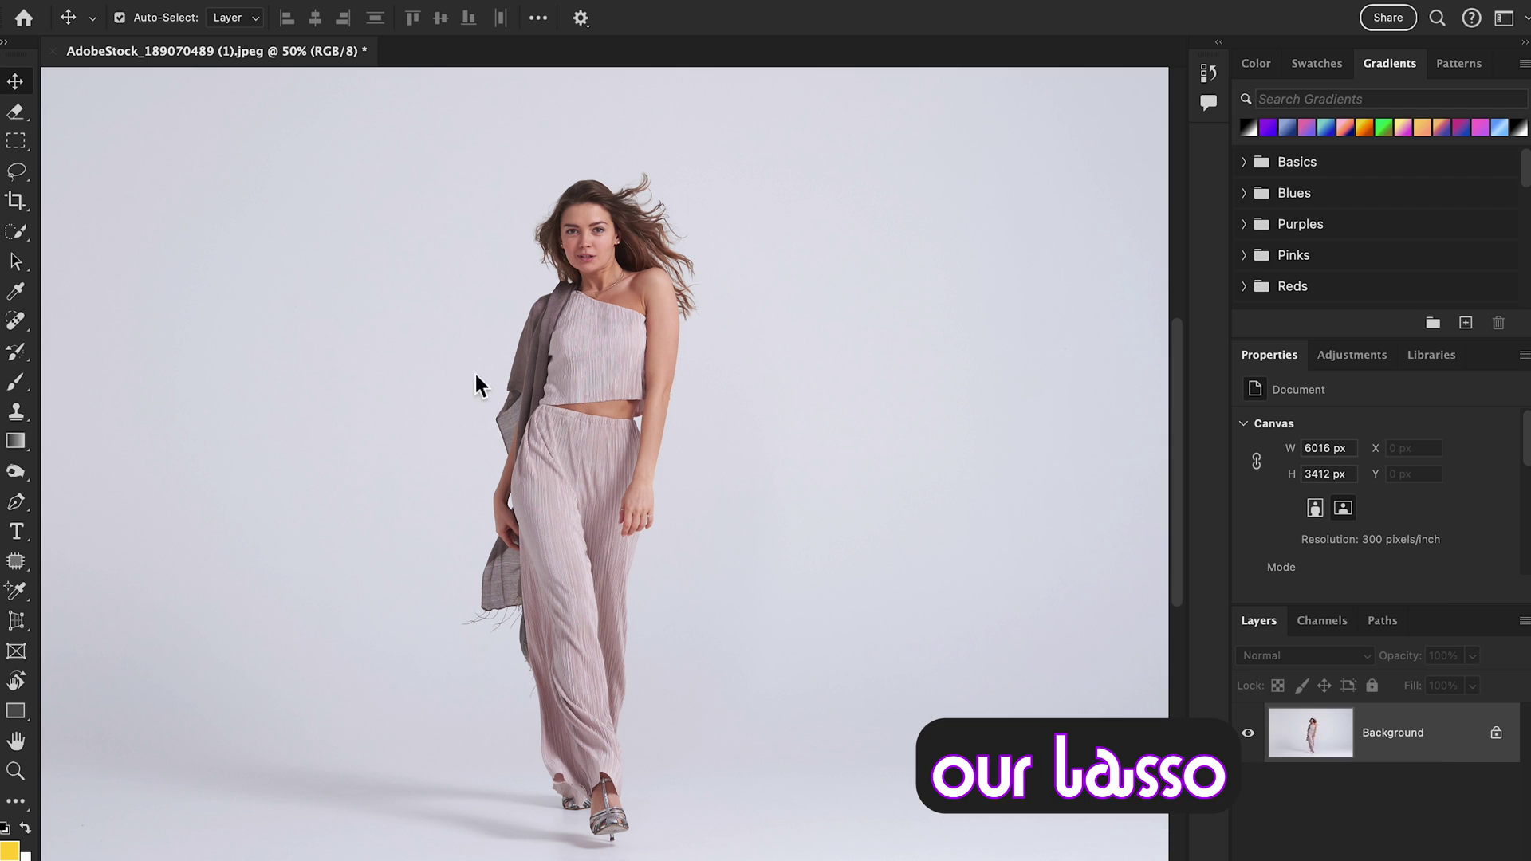
- Draw a freehand Lasso selection loosely around the woman's outfit, from her shoulders down to her ankles
left_click(19, 175)
right_click(29, 177)
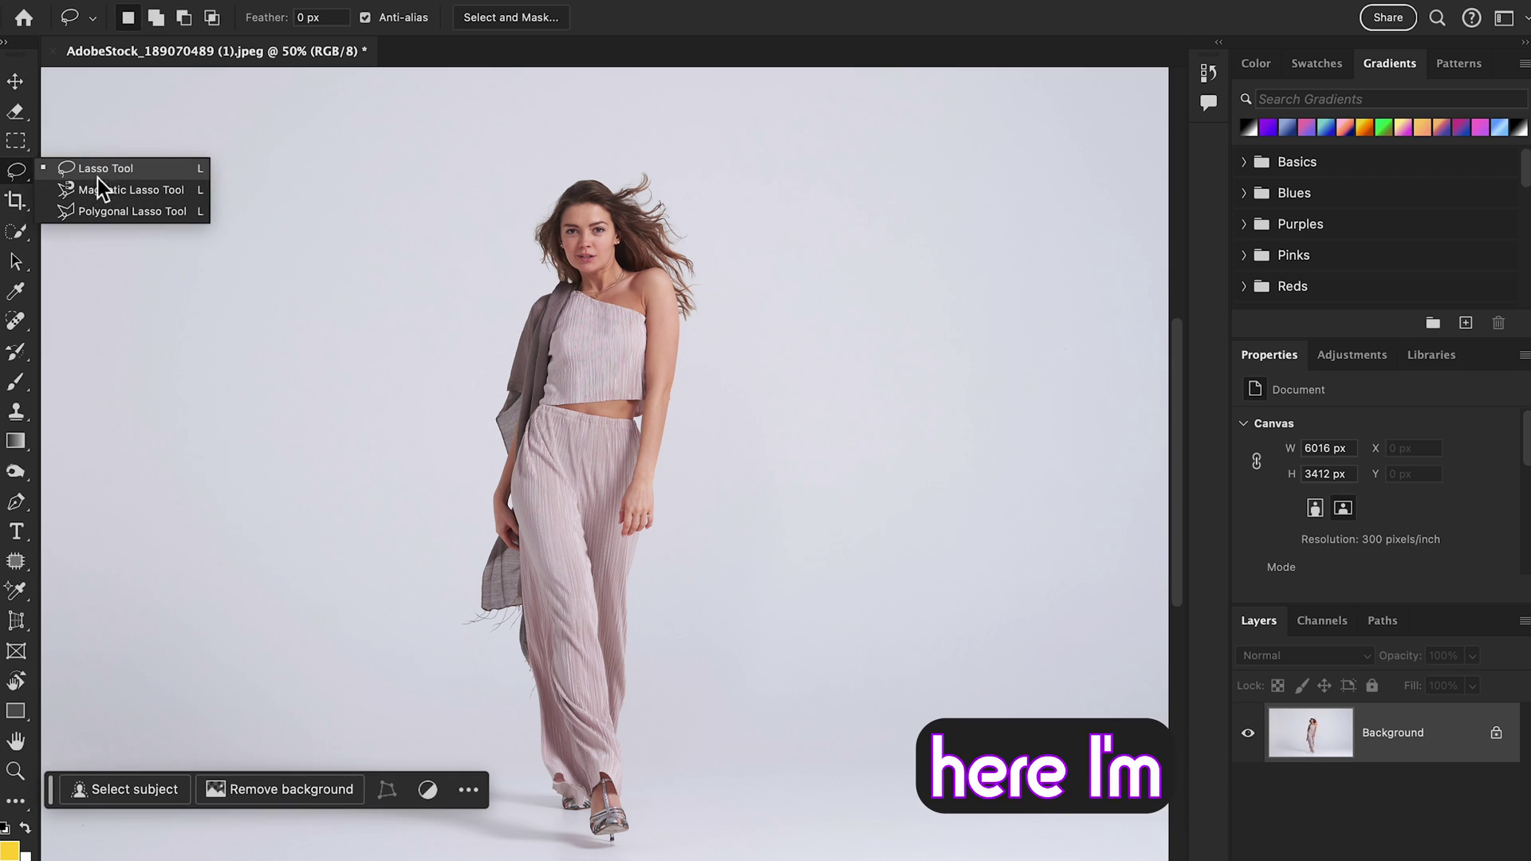
left_click(103, 170)
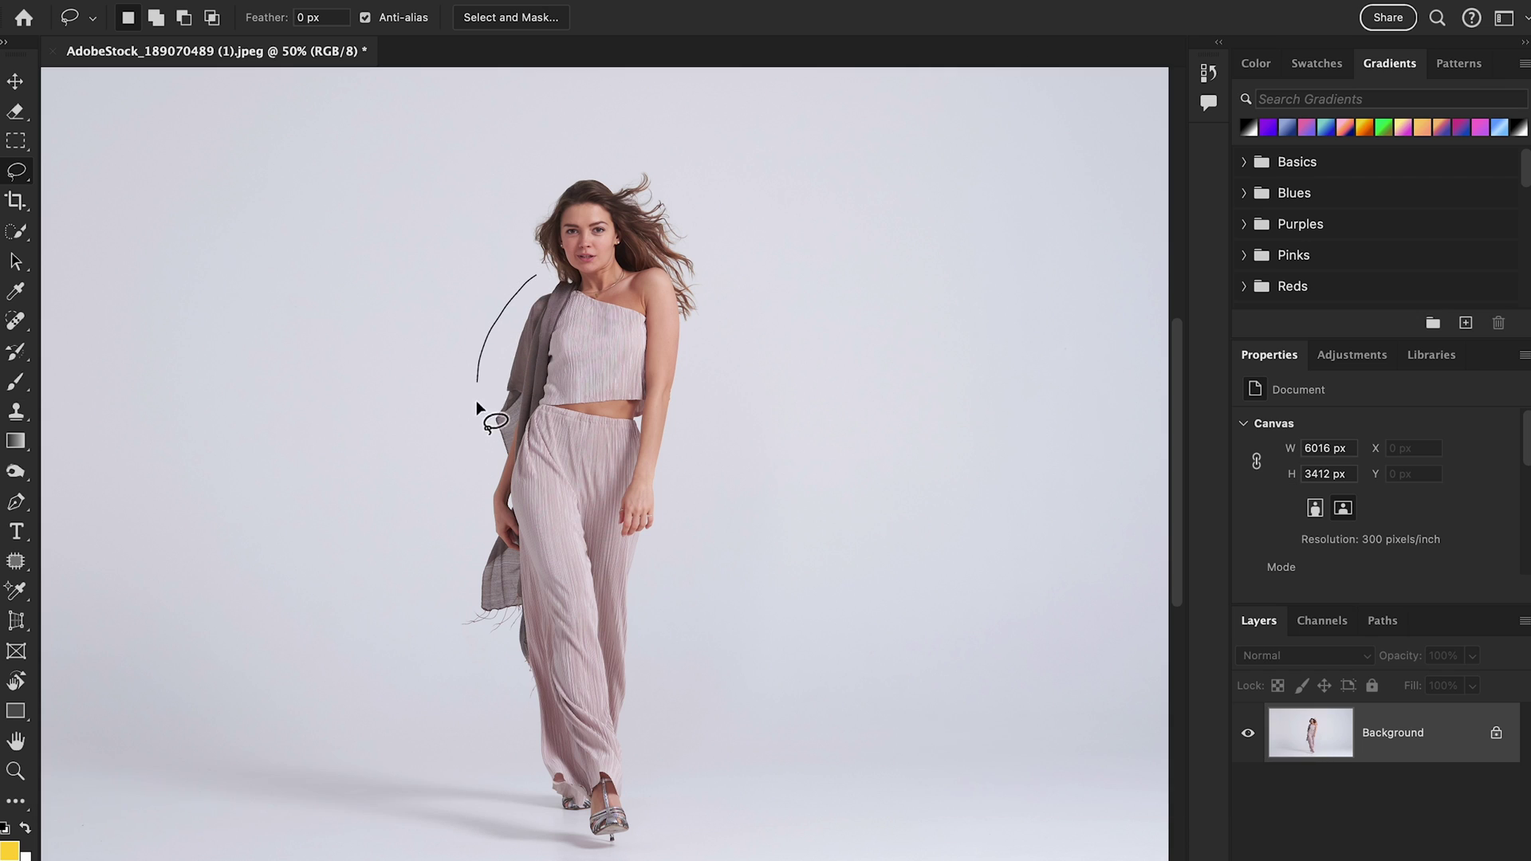
mouse_move(446, 551)
left_mouse_down()
mouse_move(449, 755)
mouse_move(495, 811)
mouse_move(536, 807)
left_mouse_up()
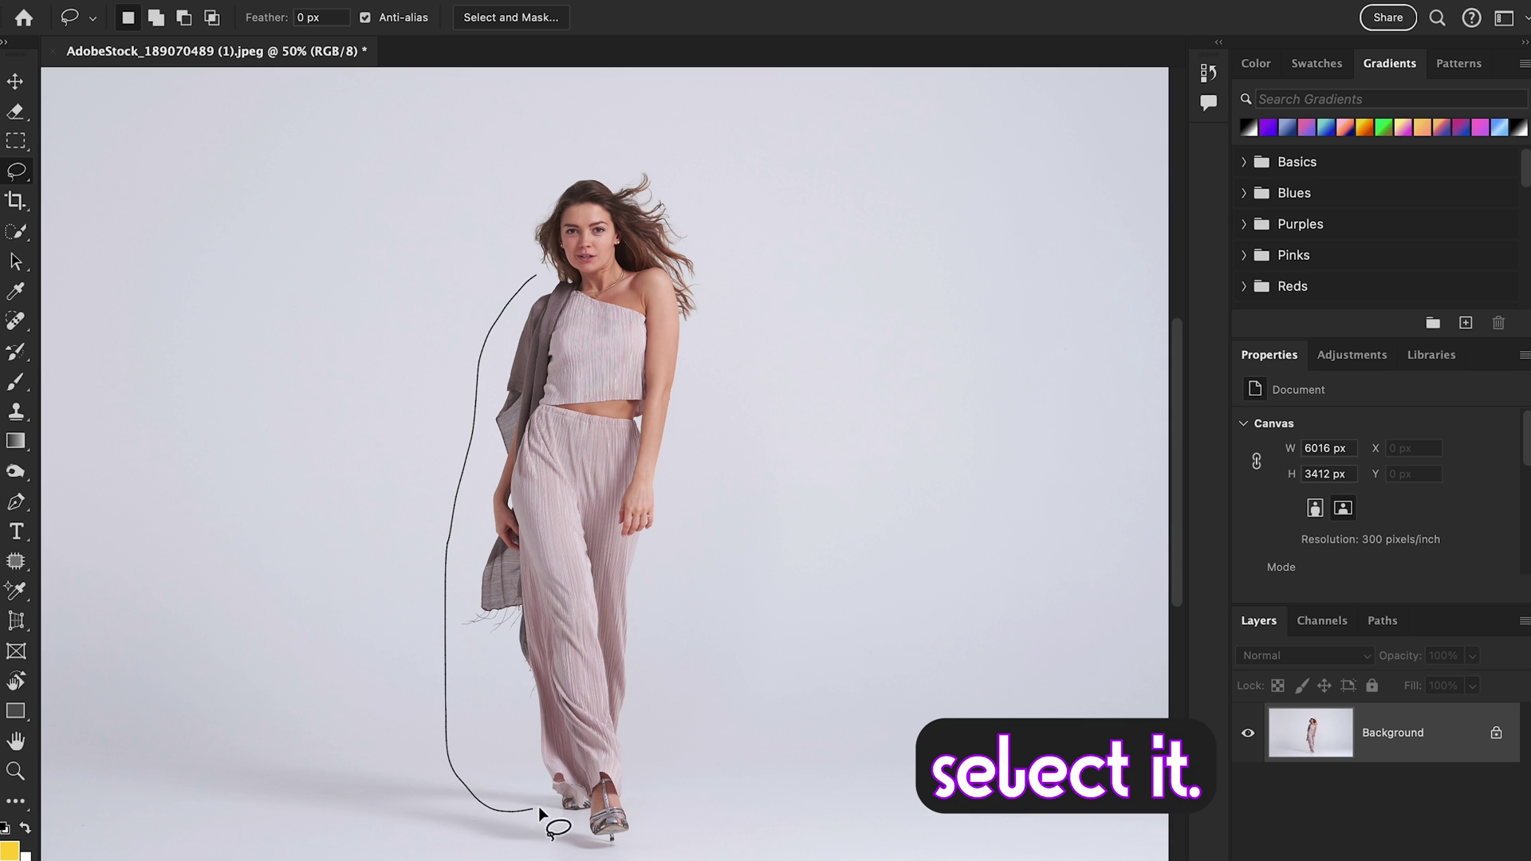
left_click_drag(806, 407, 725, 304)
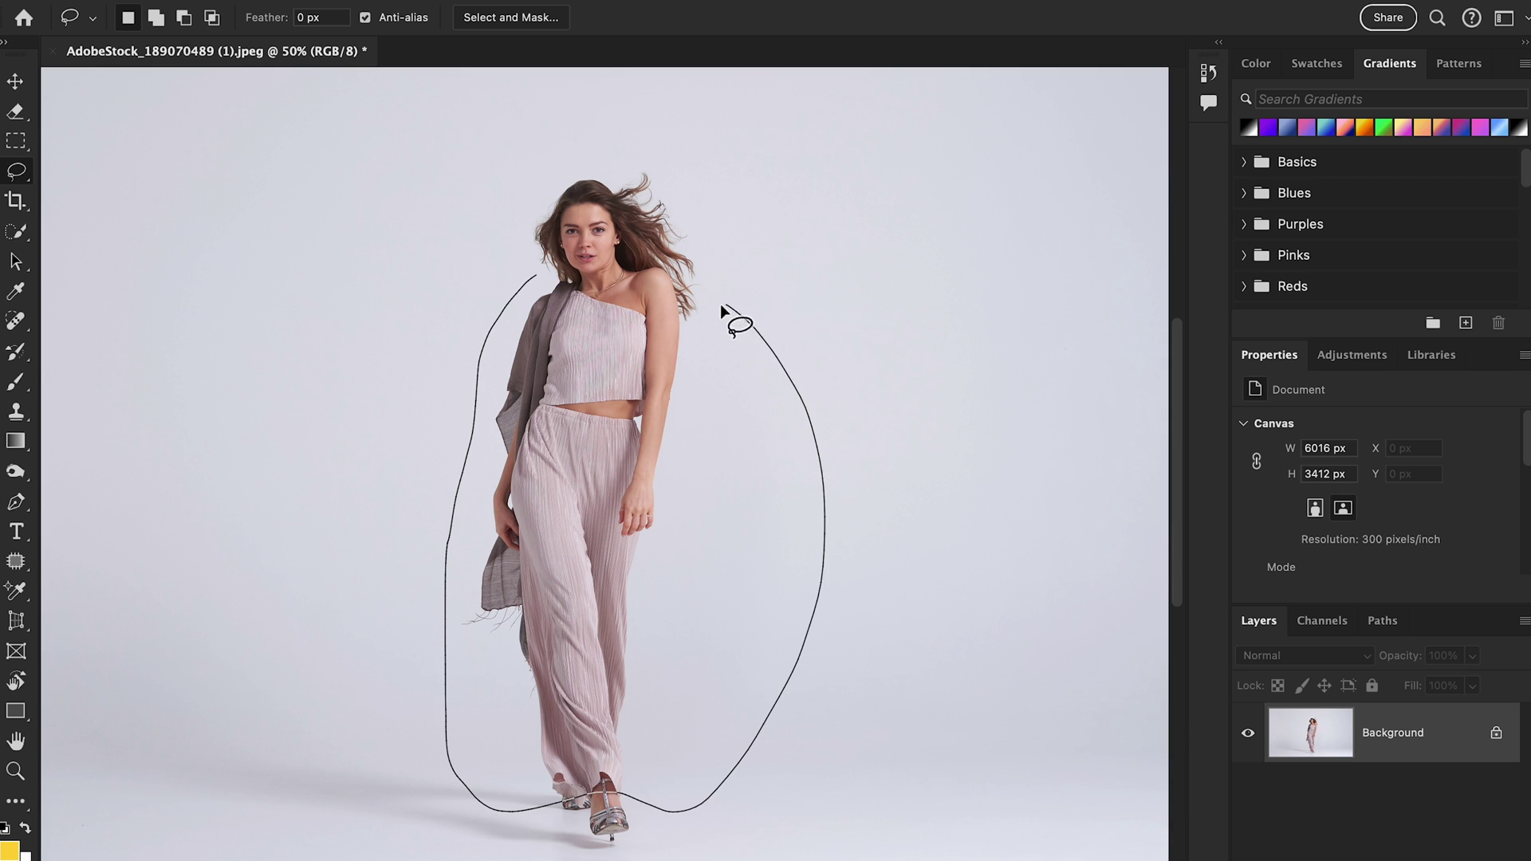
left_click_drag(543, 281, 528, 275)
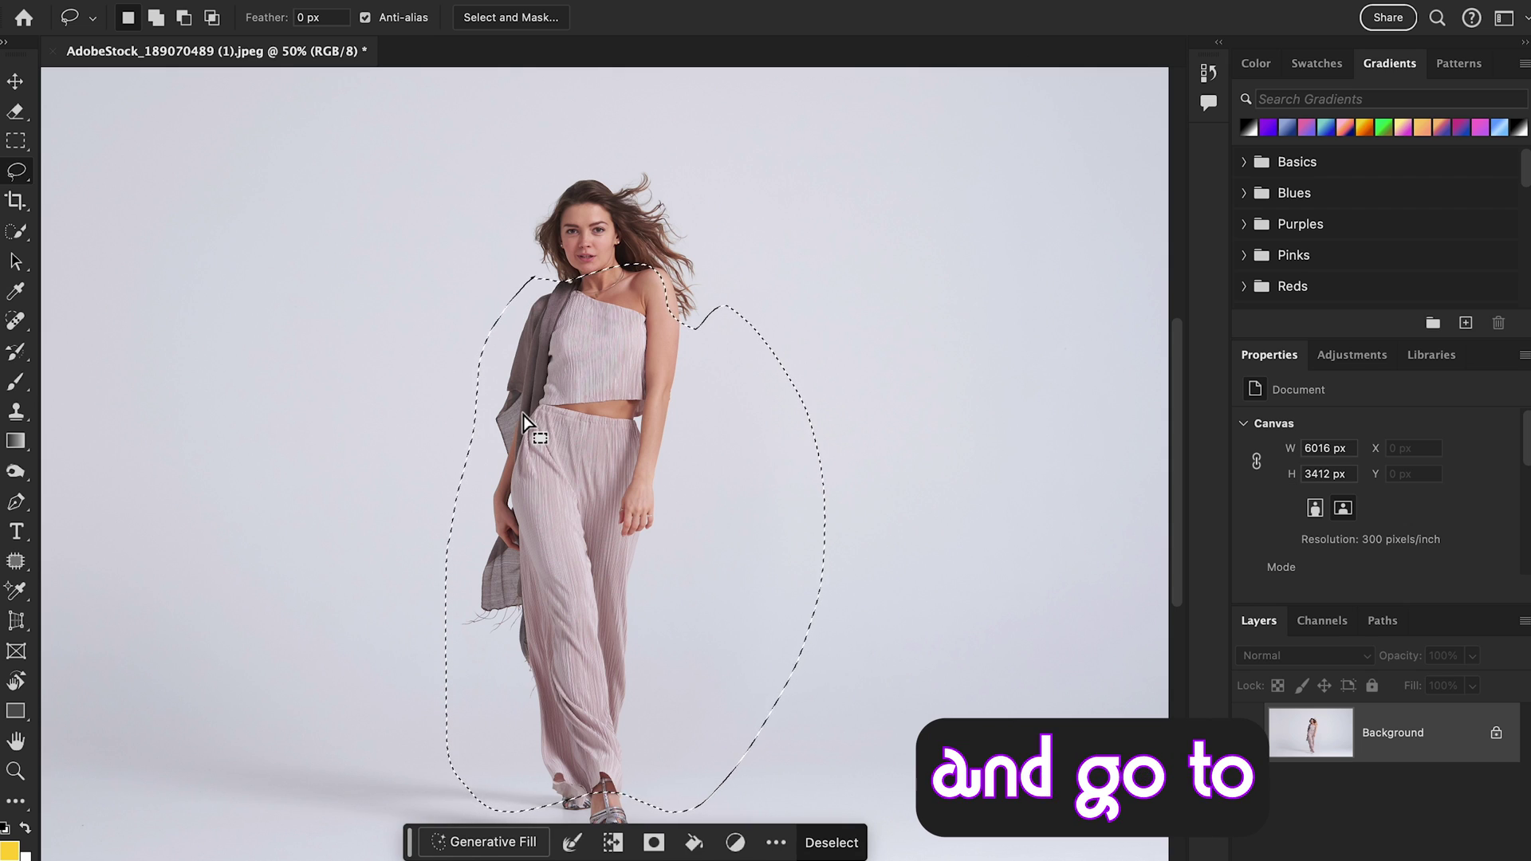
- Run Generative Fill on the outfit selection with the prompt "dress"
left_click(465, 841)
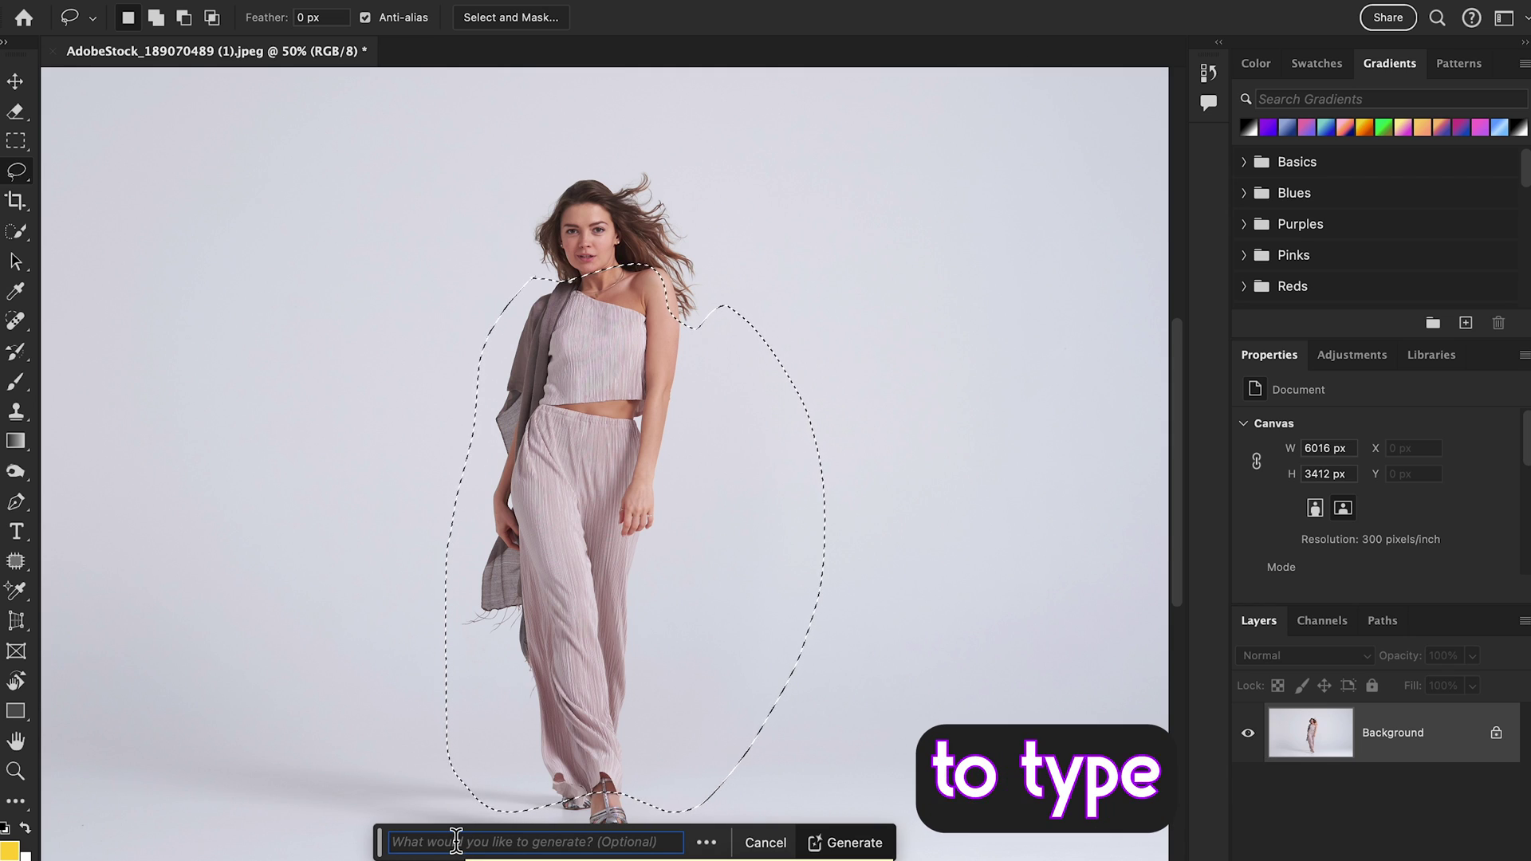
type("dress")
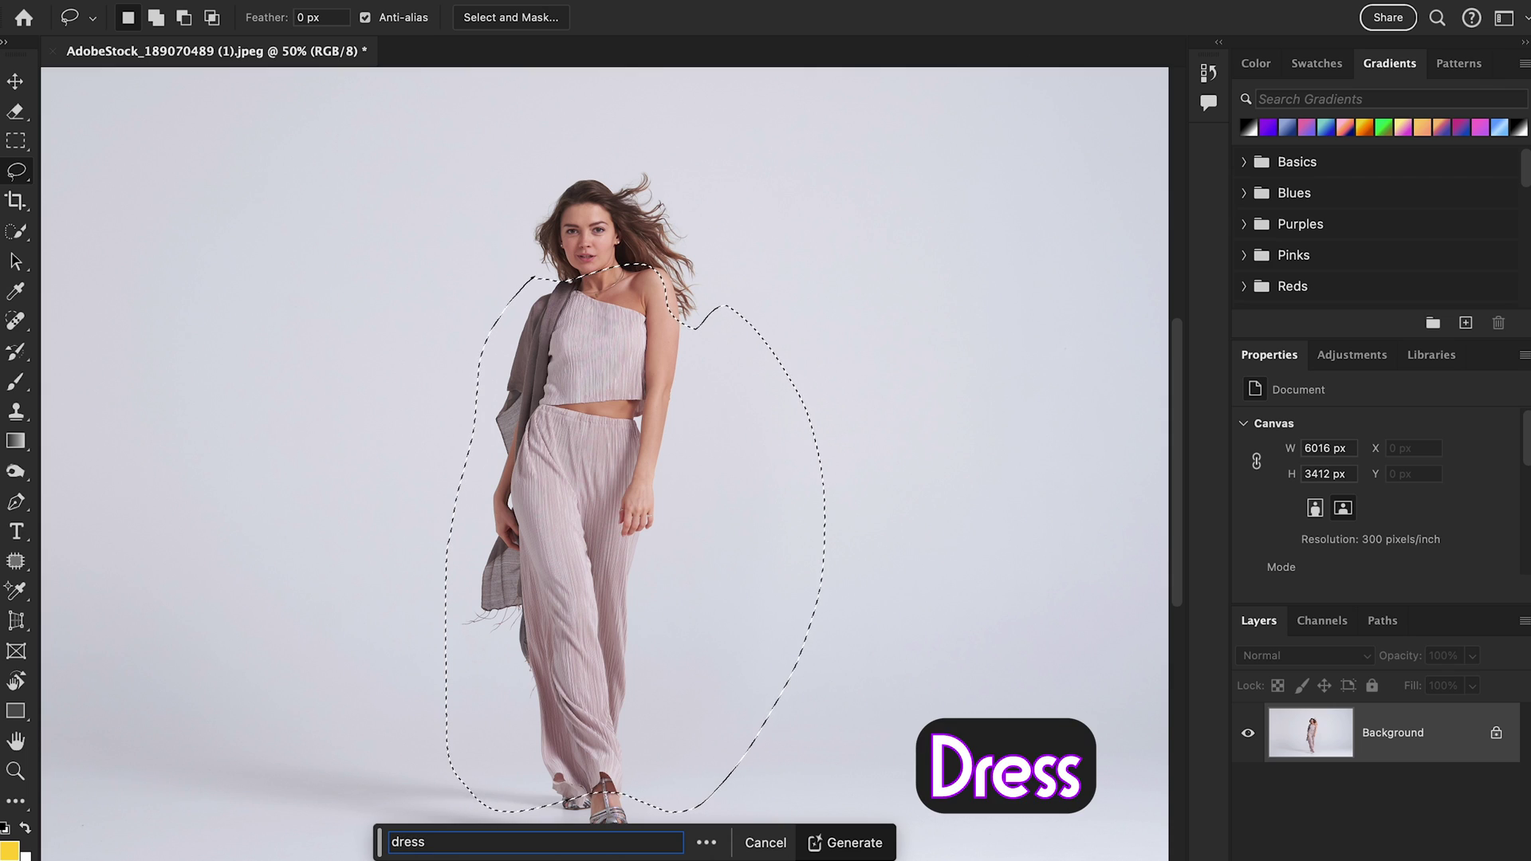
left_click(854, 843)
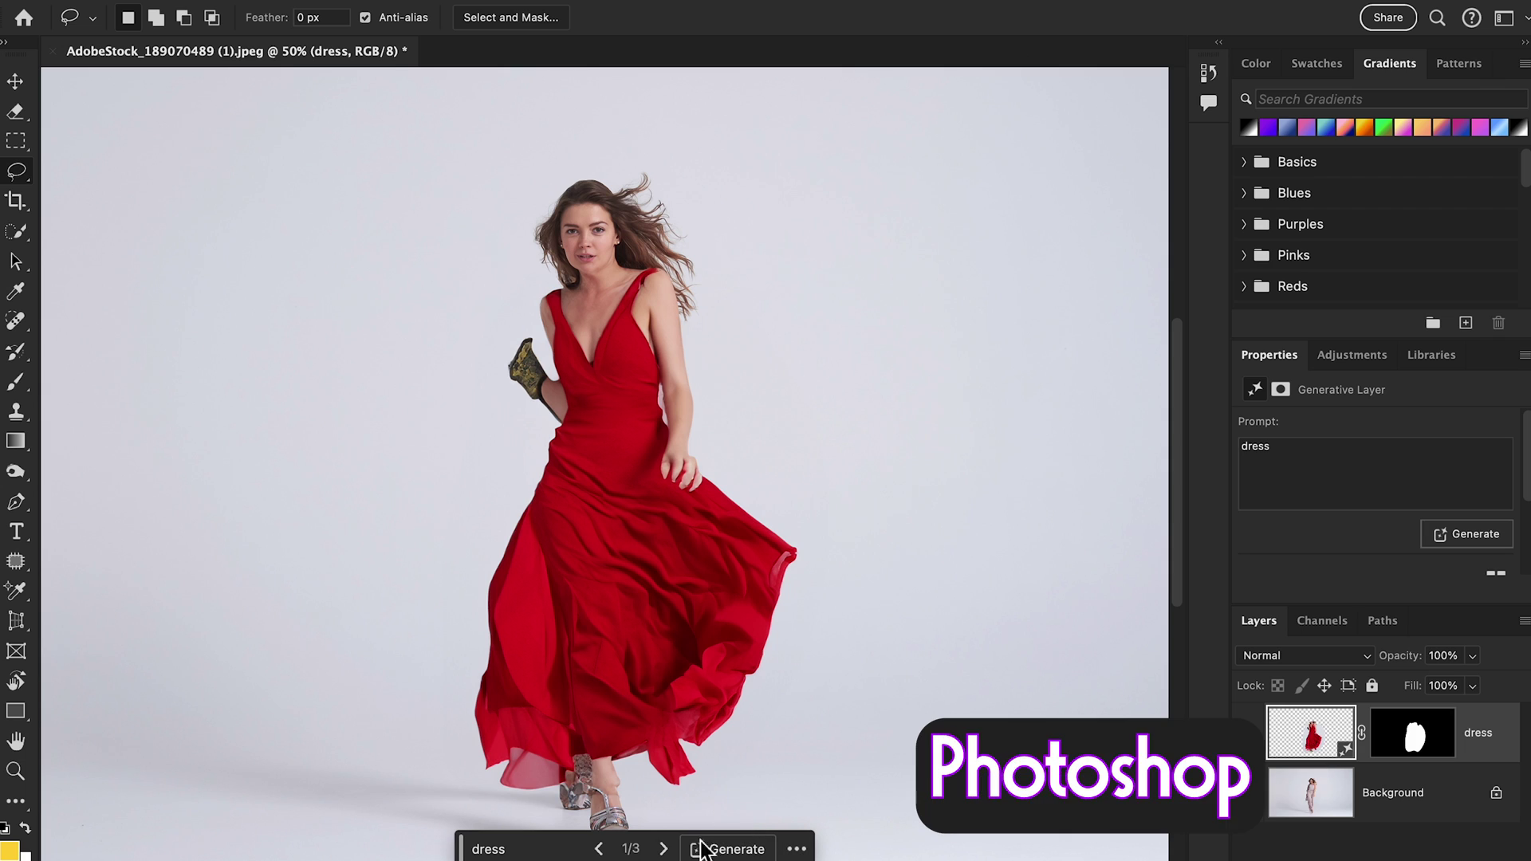
- Cycle through the three generated dress variations and compare them on the model
left_click(665, 850)
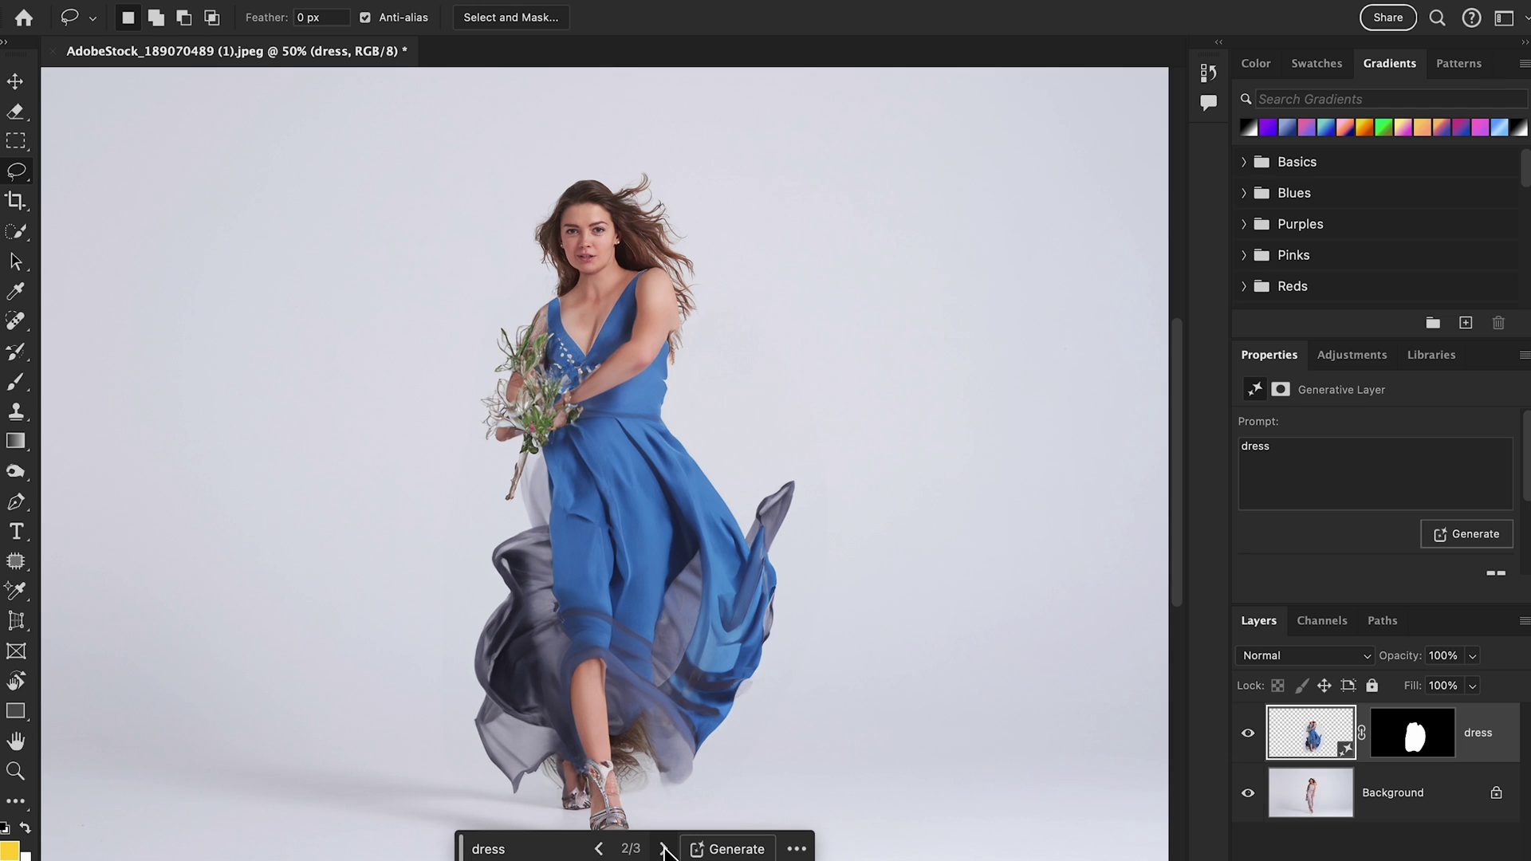
left_click(665, 851)
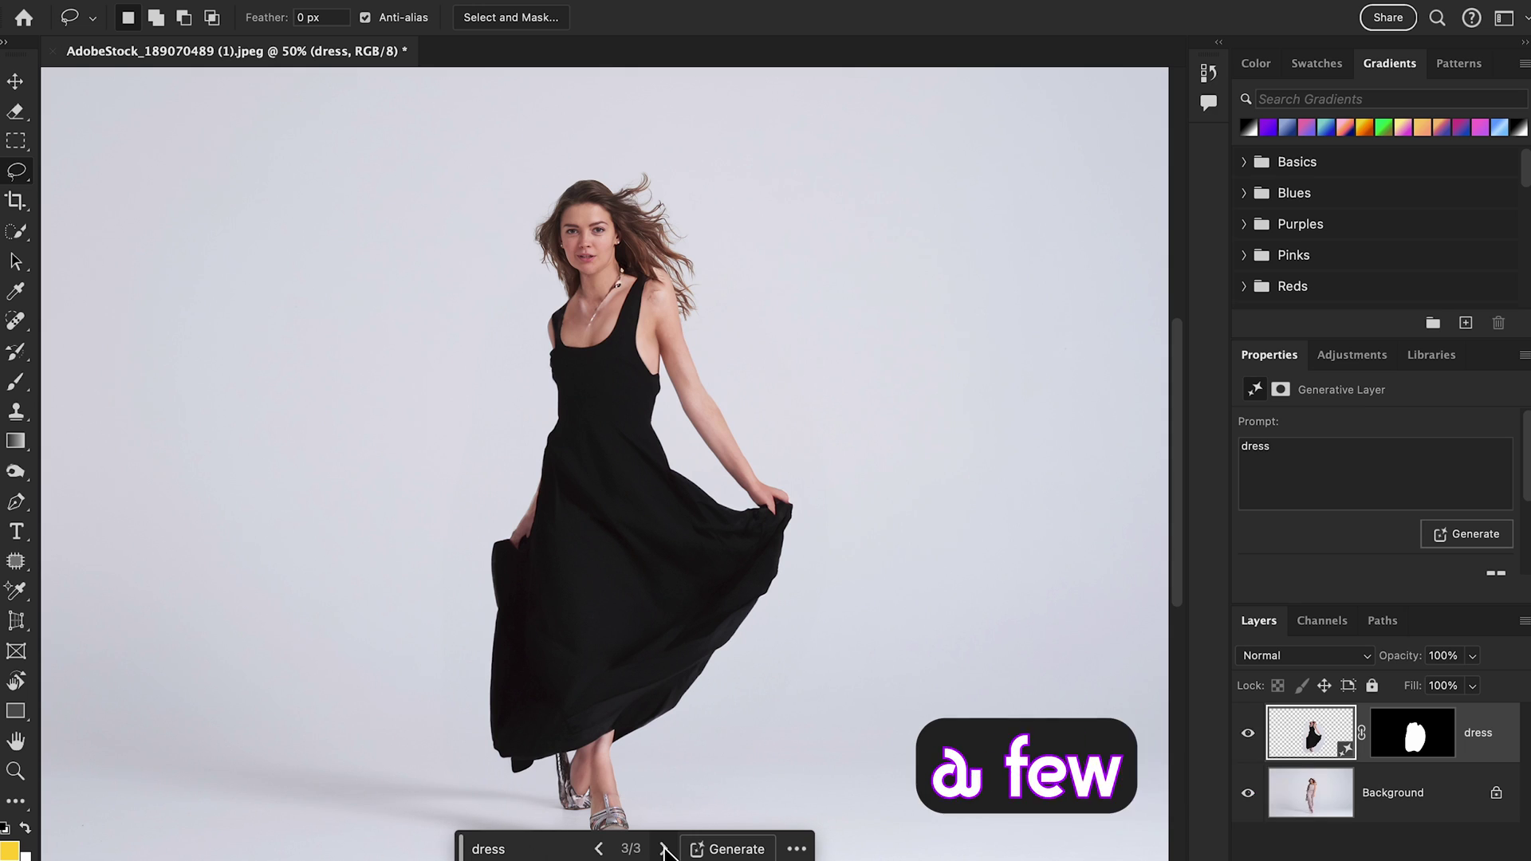
left_click(664, 849)
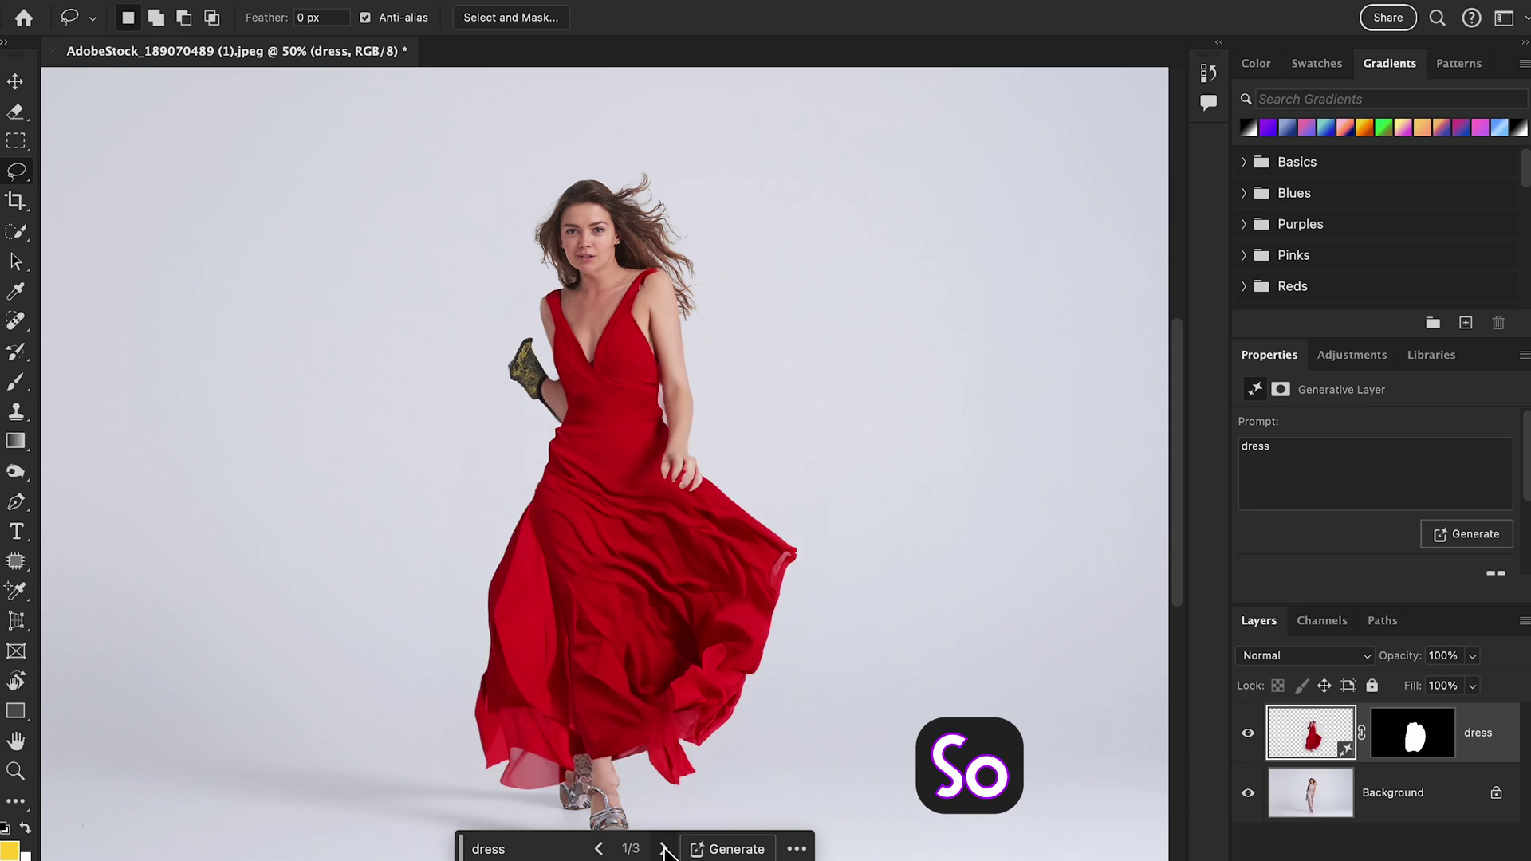
left_click(664, 849)
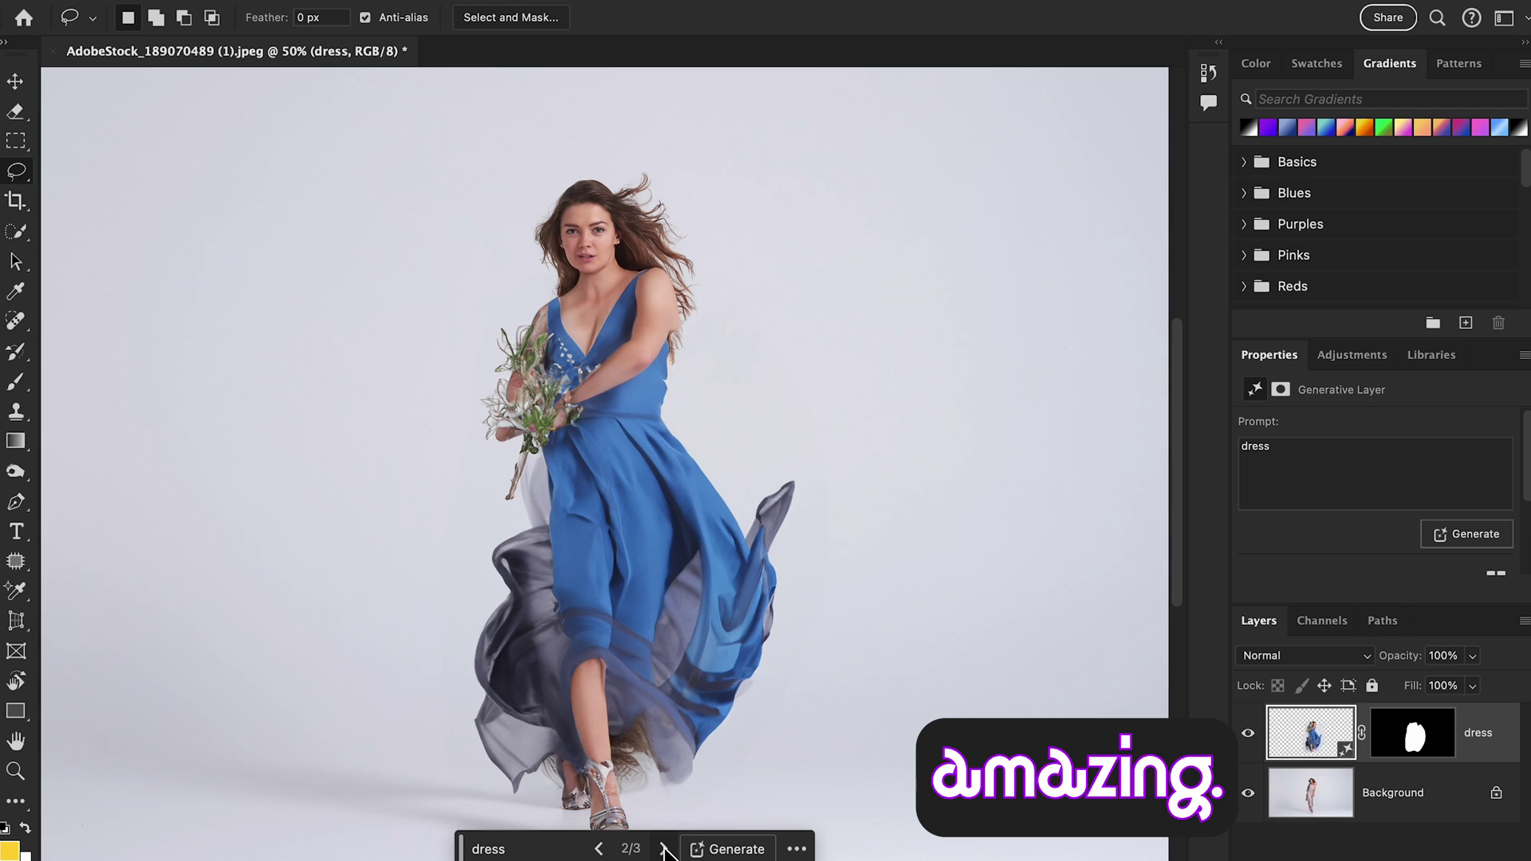
left_click(664, 849)
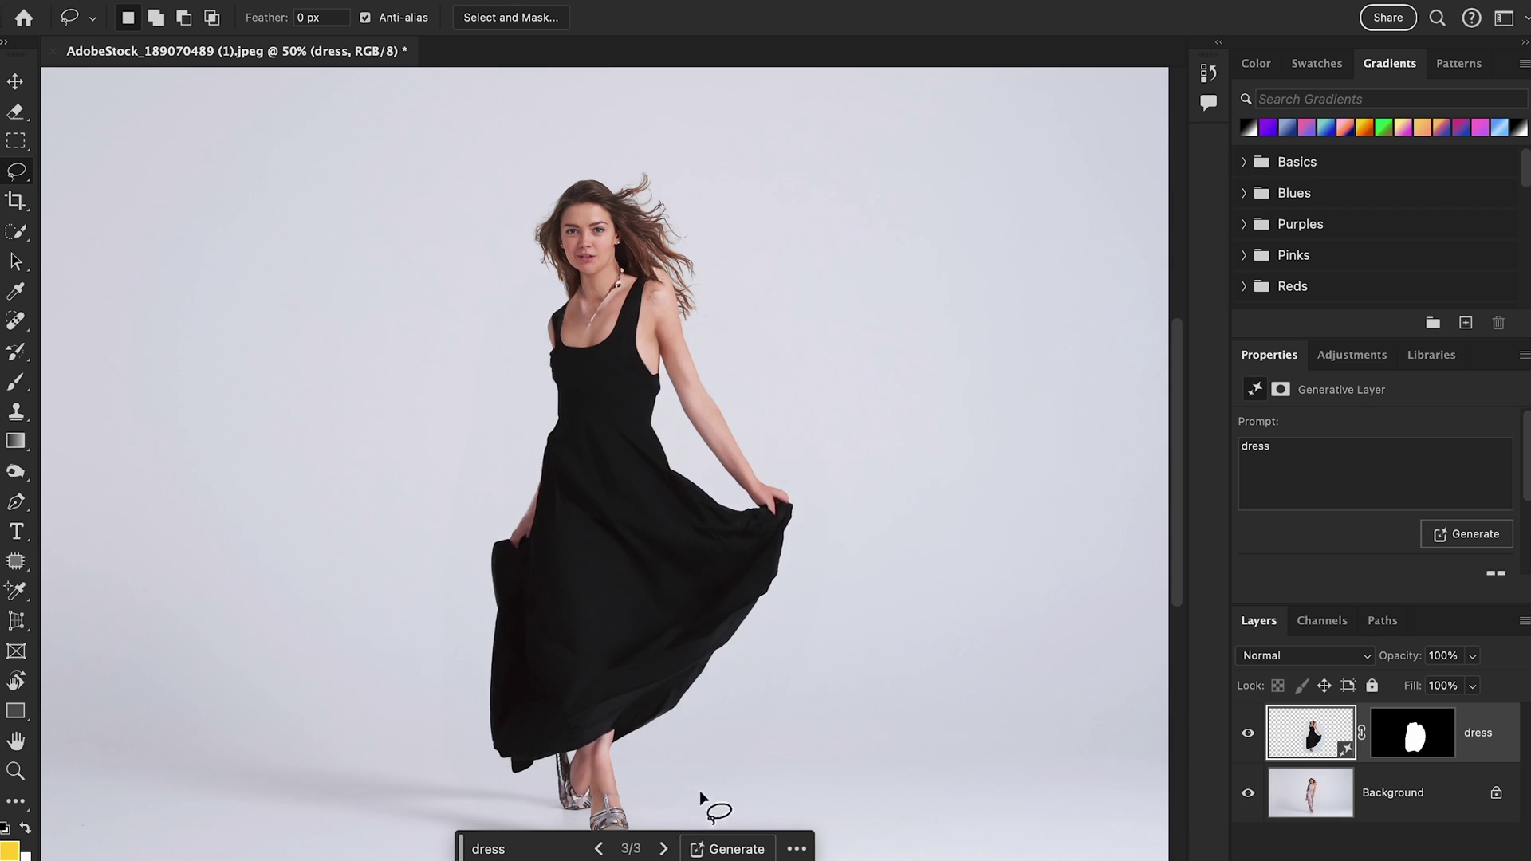
scroll(699, 801, "right", 3)
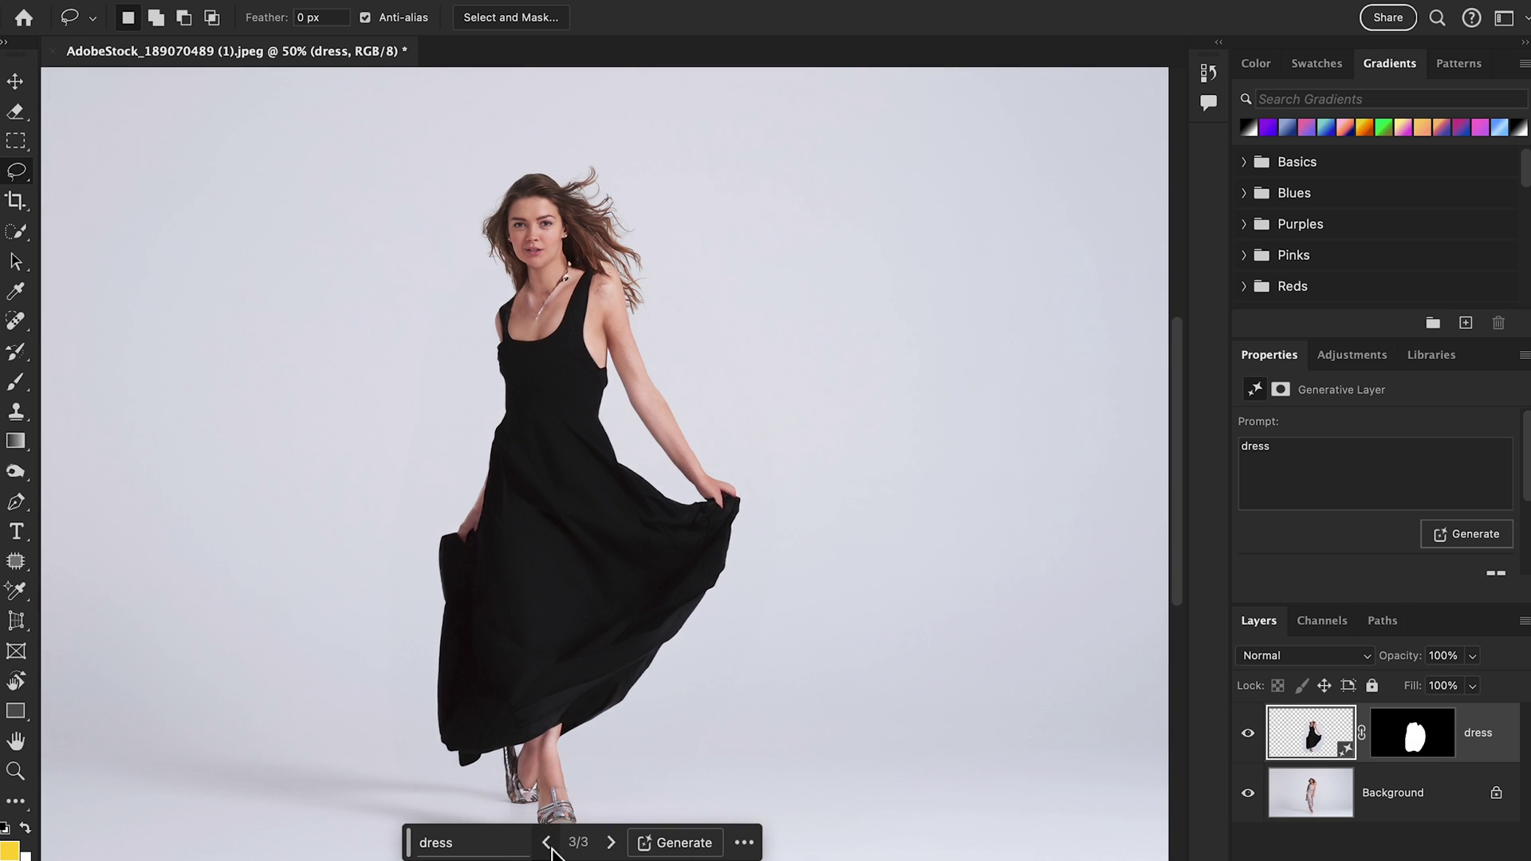
left_click(547, 844)
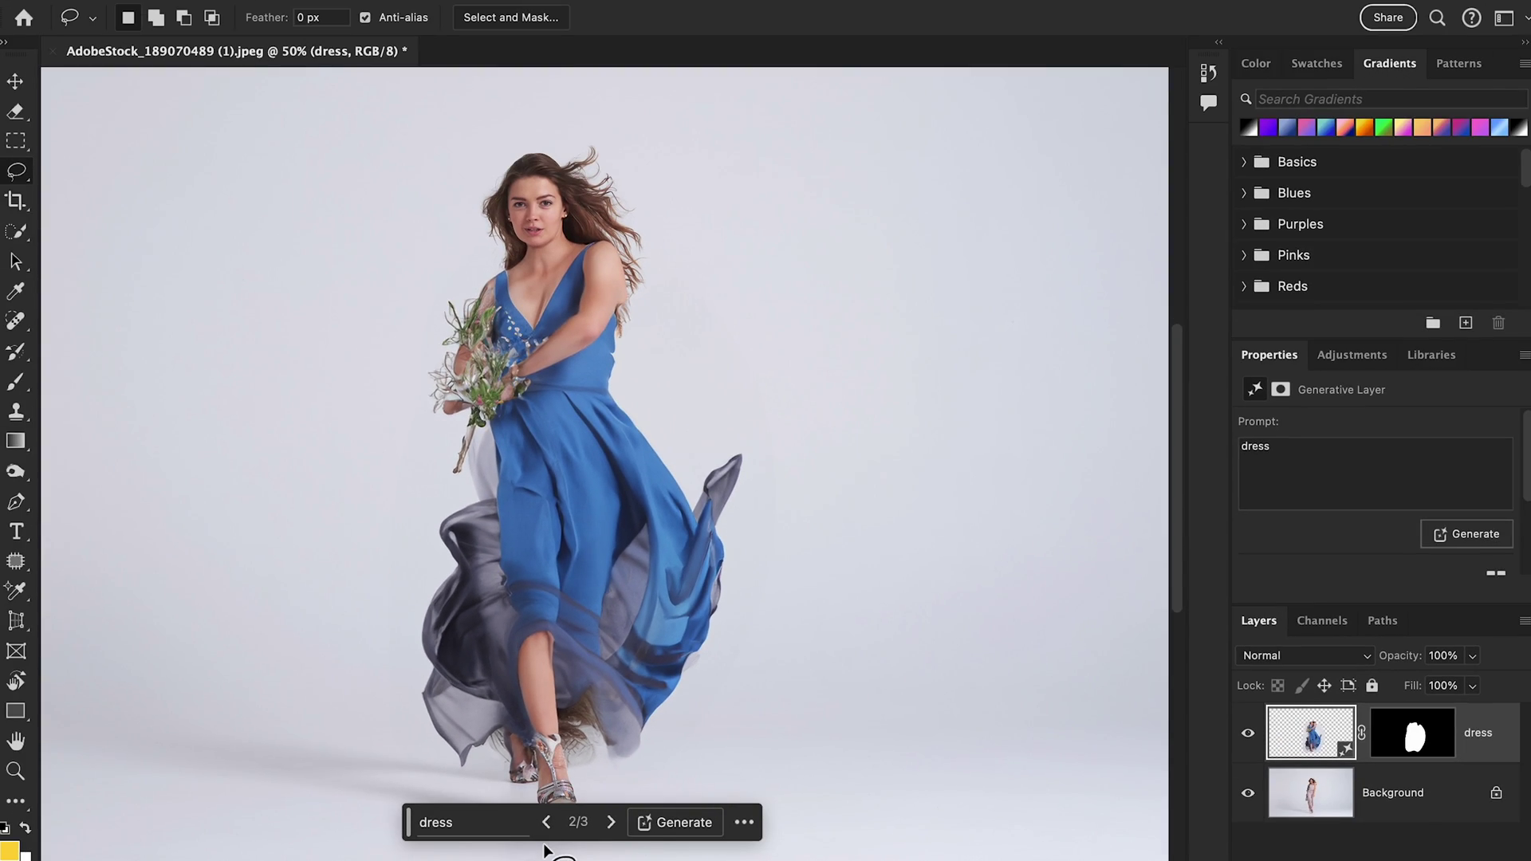
left_click(547, 825)
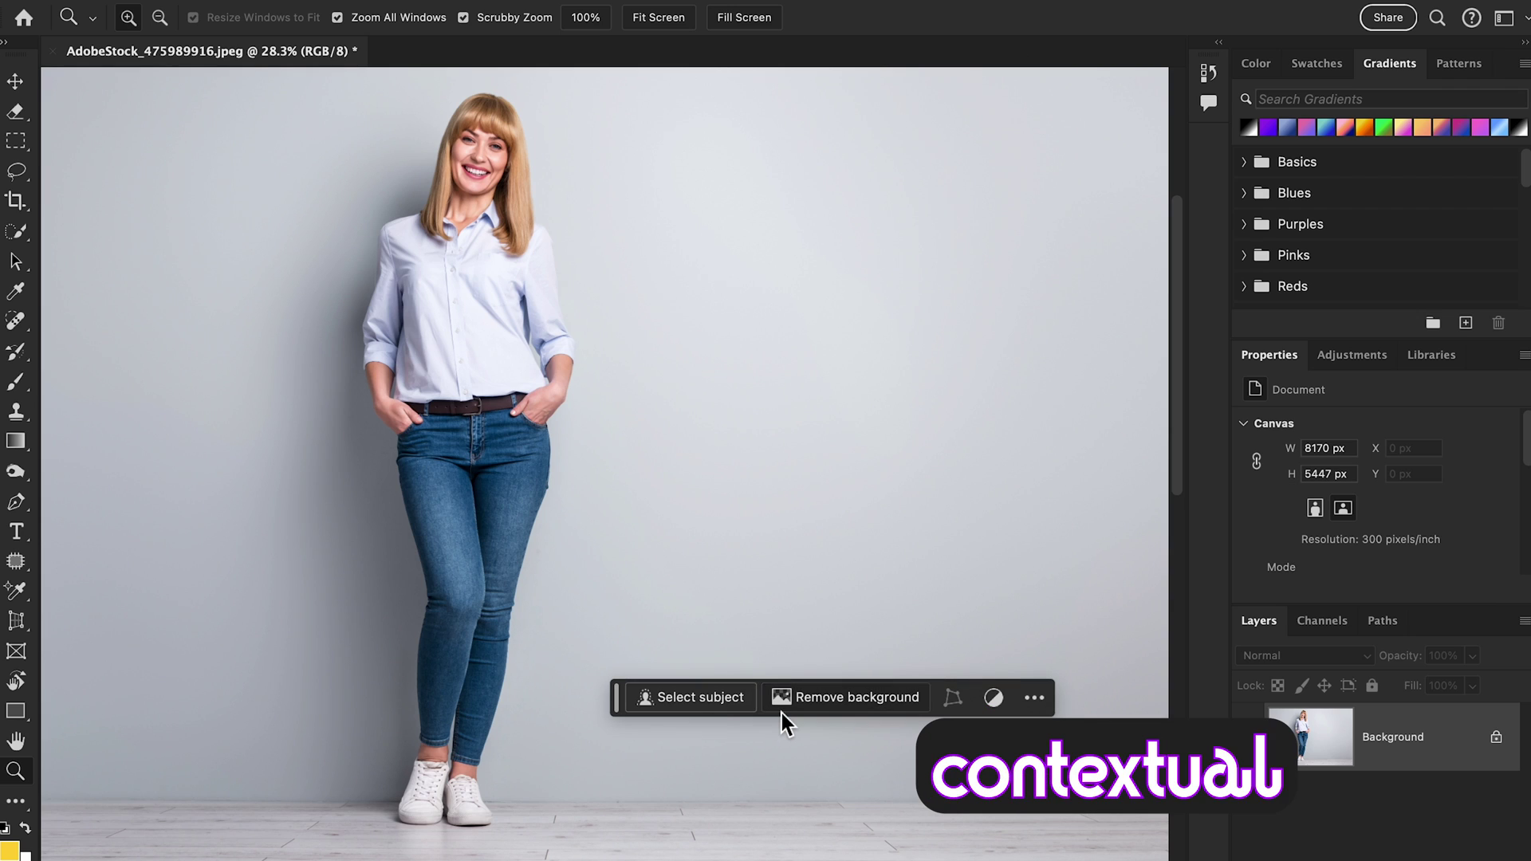
- Select the woman in jeans with Select Subject and expand the selection by 350 pixels
left_click(673, 700)
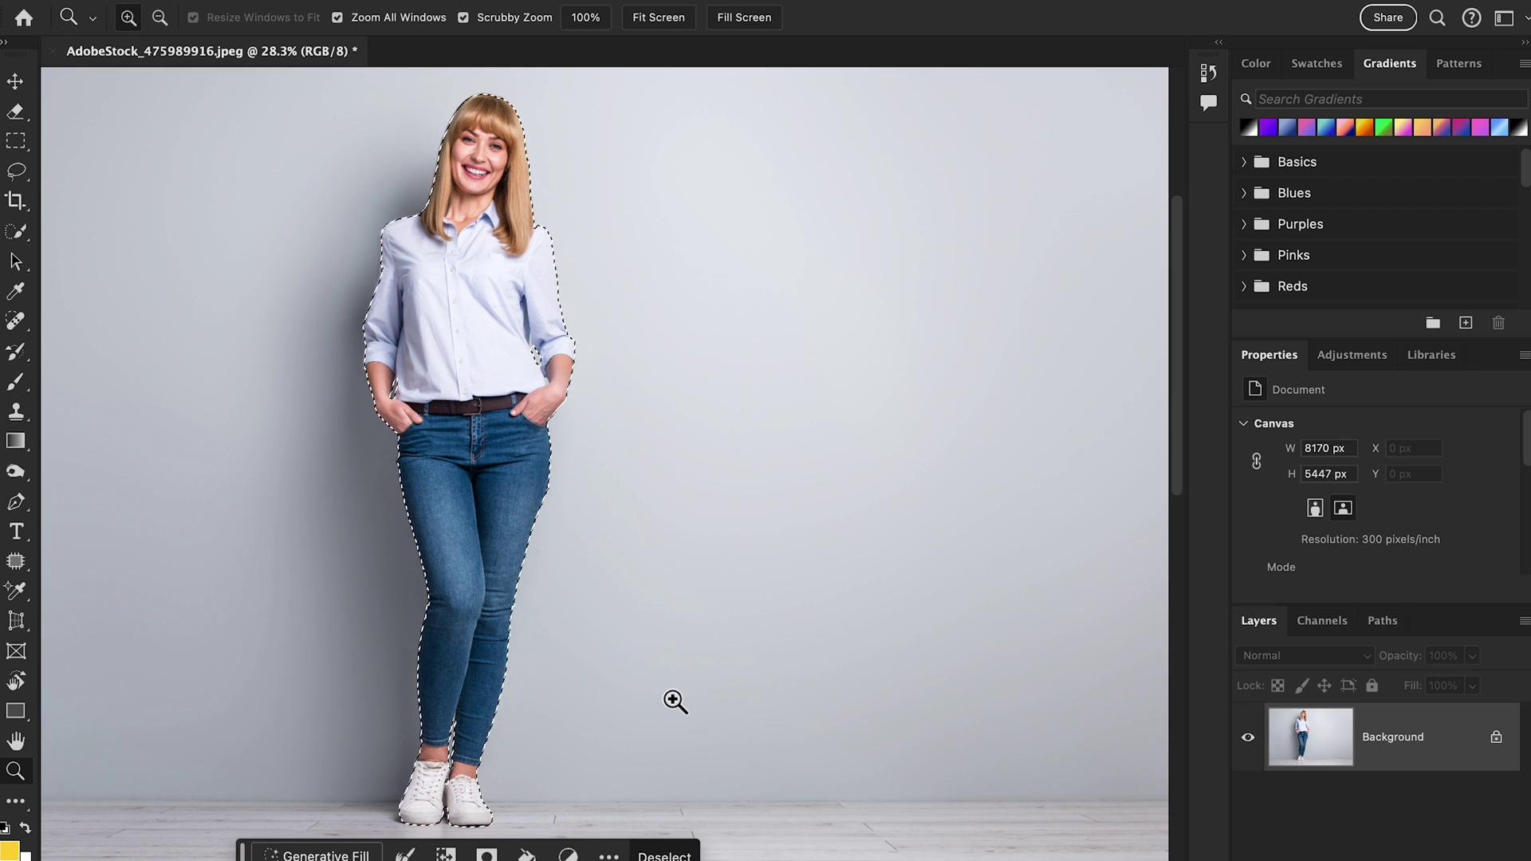
left_click_drag(242, 855, 598, 660)
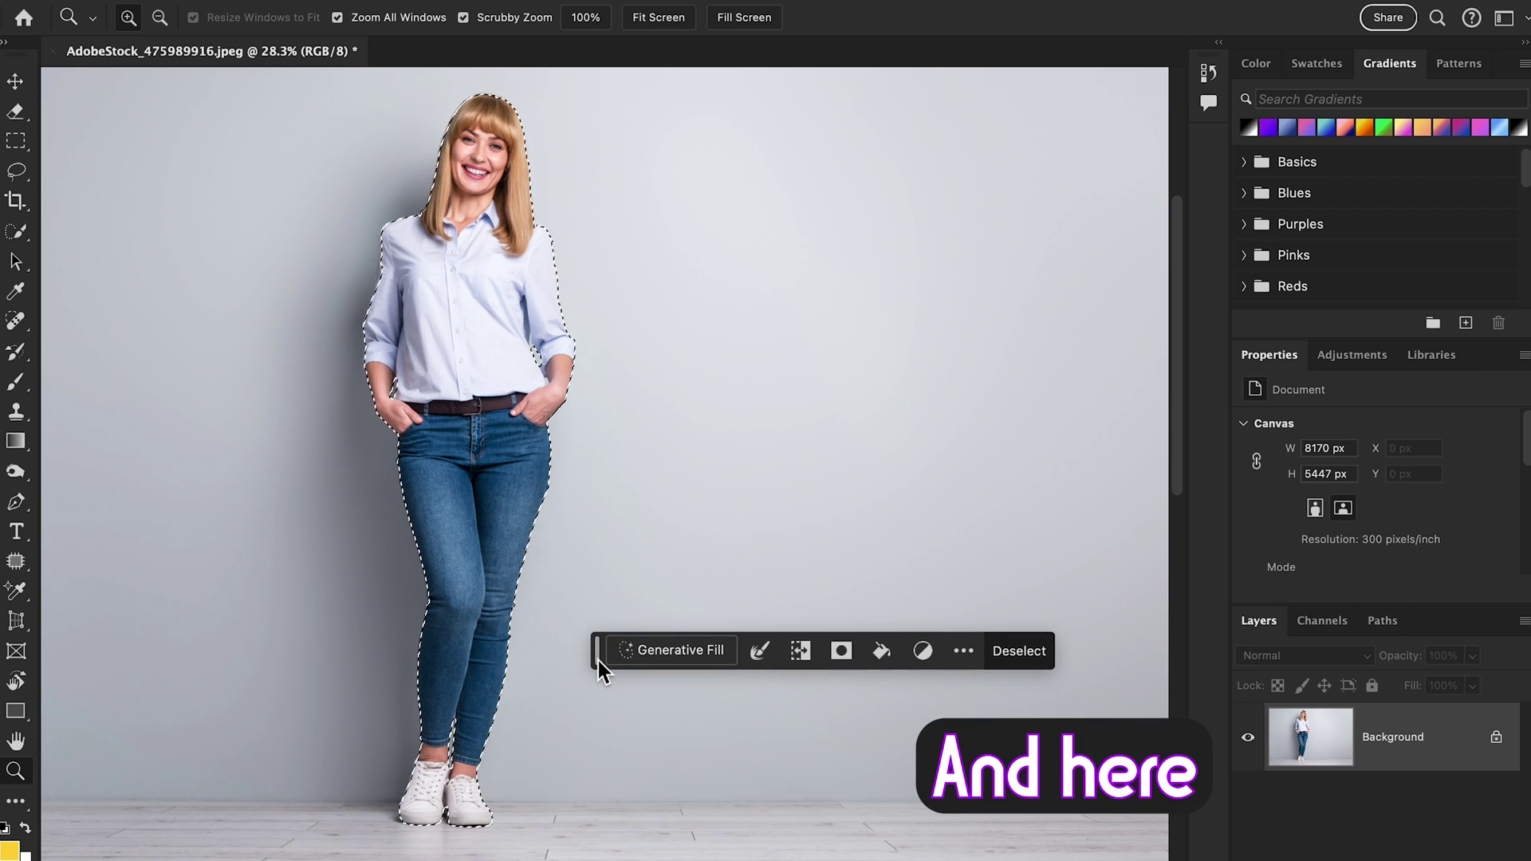
left_click(762, 652)
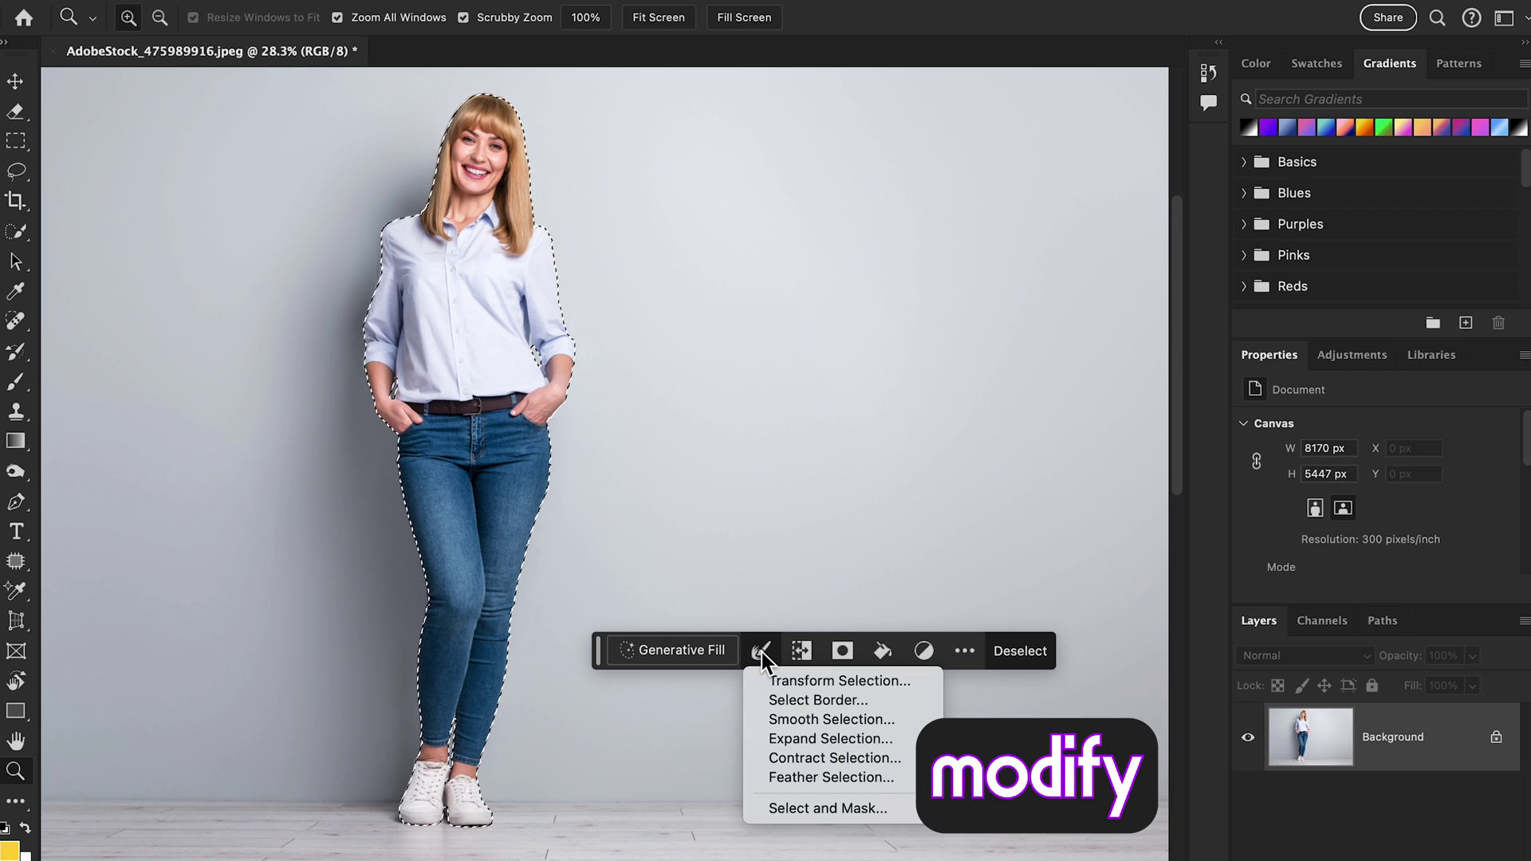
left_click(792, 742)
left_click_drag(697, 369, 734, 445)
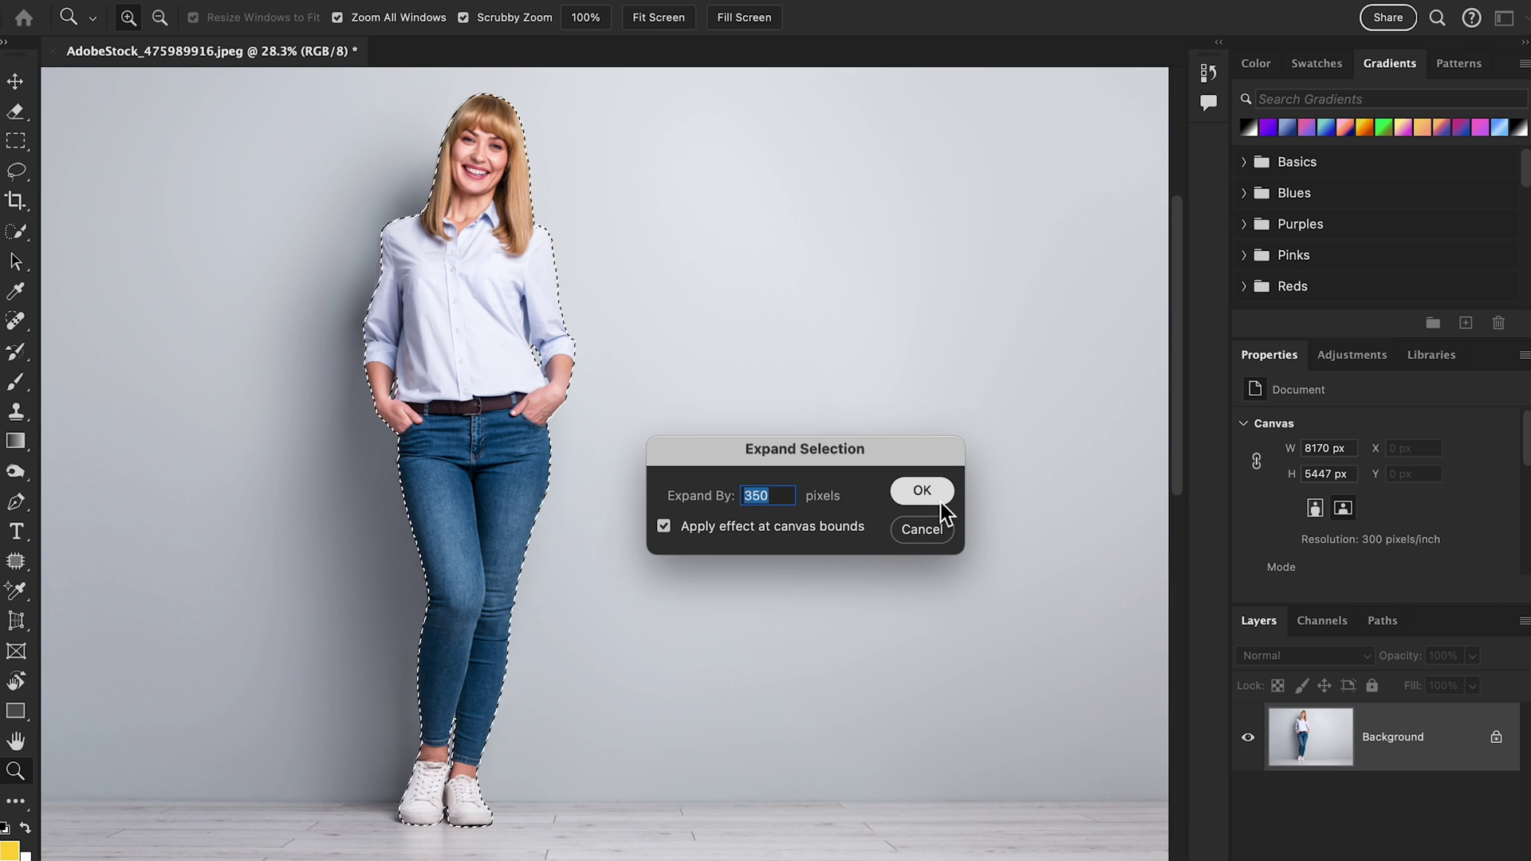
left_click(922, 492)
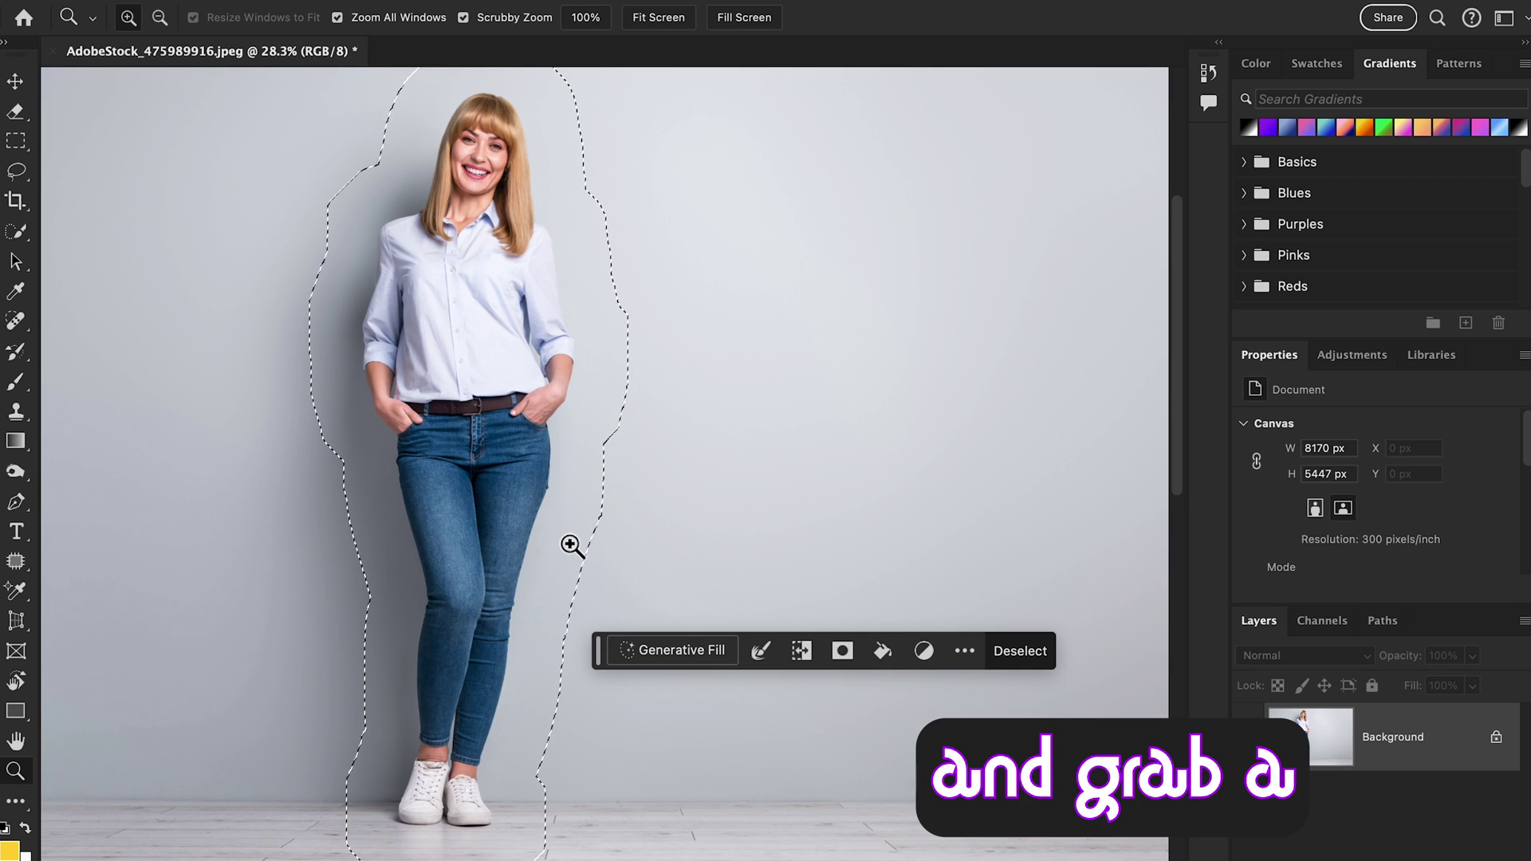
- Subtract the woman's shoes and the floor area below her ankles from the selection with the Lasso tool
left_click(16, 171)
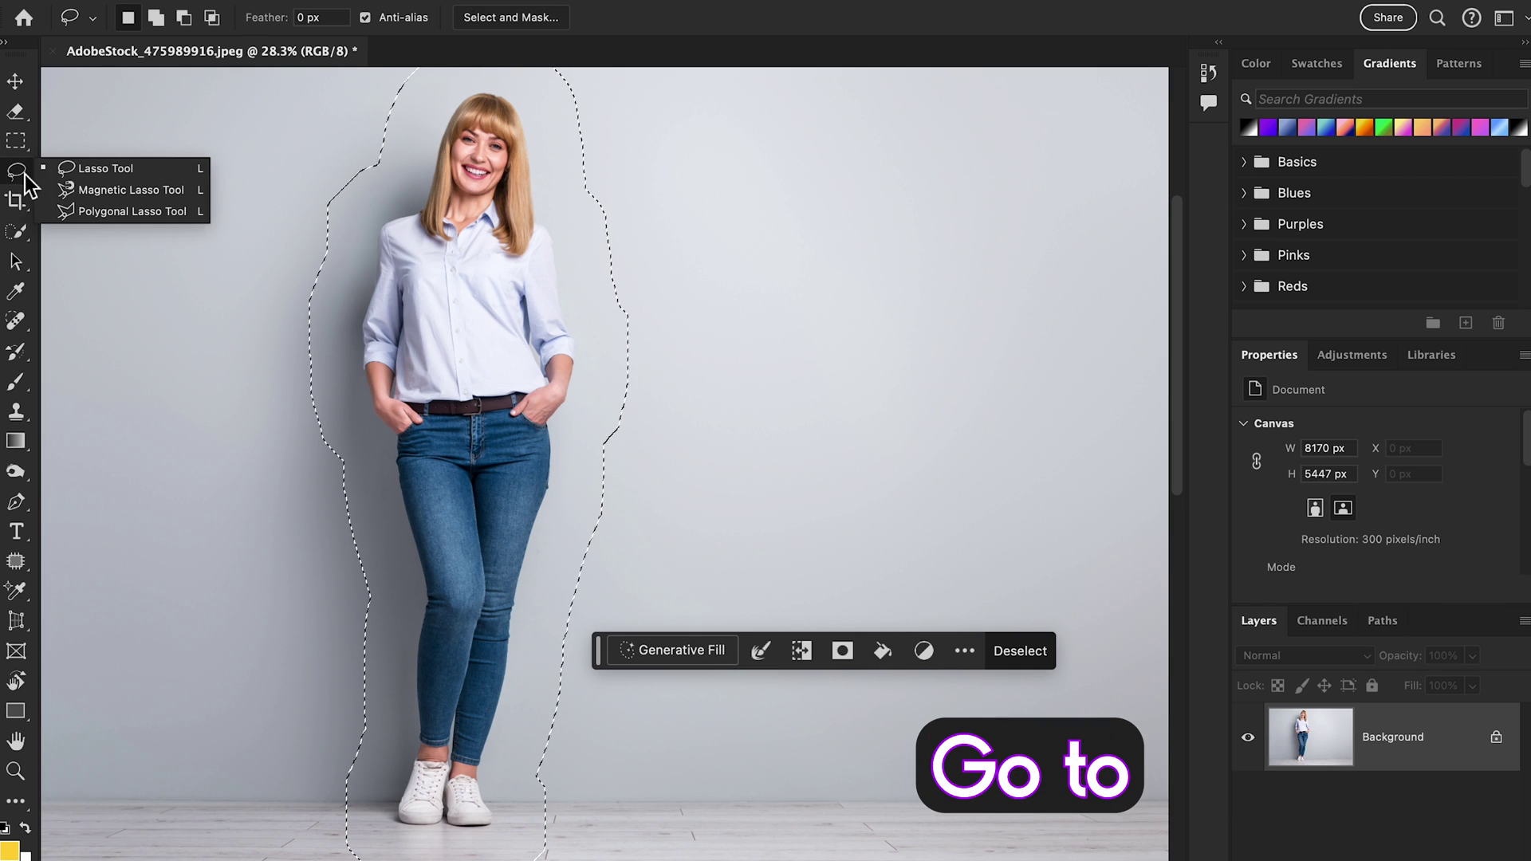
left_click(118, 170)
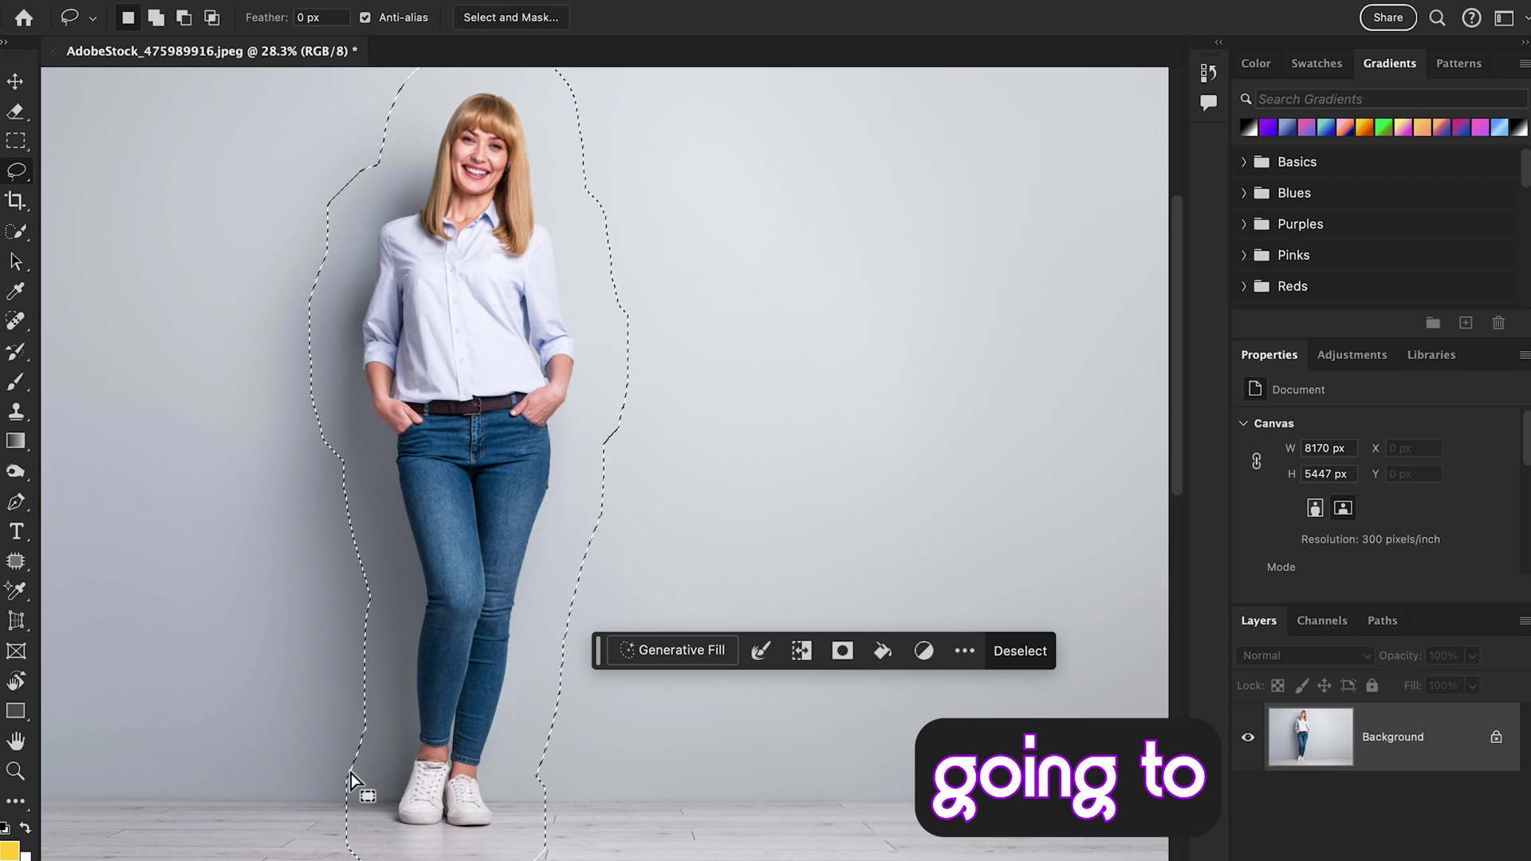
key("alt")
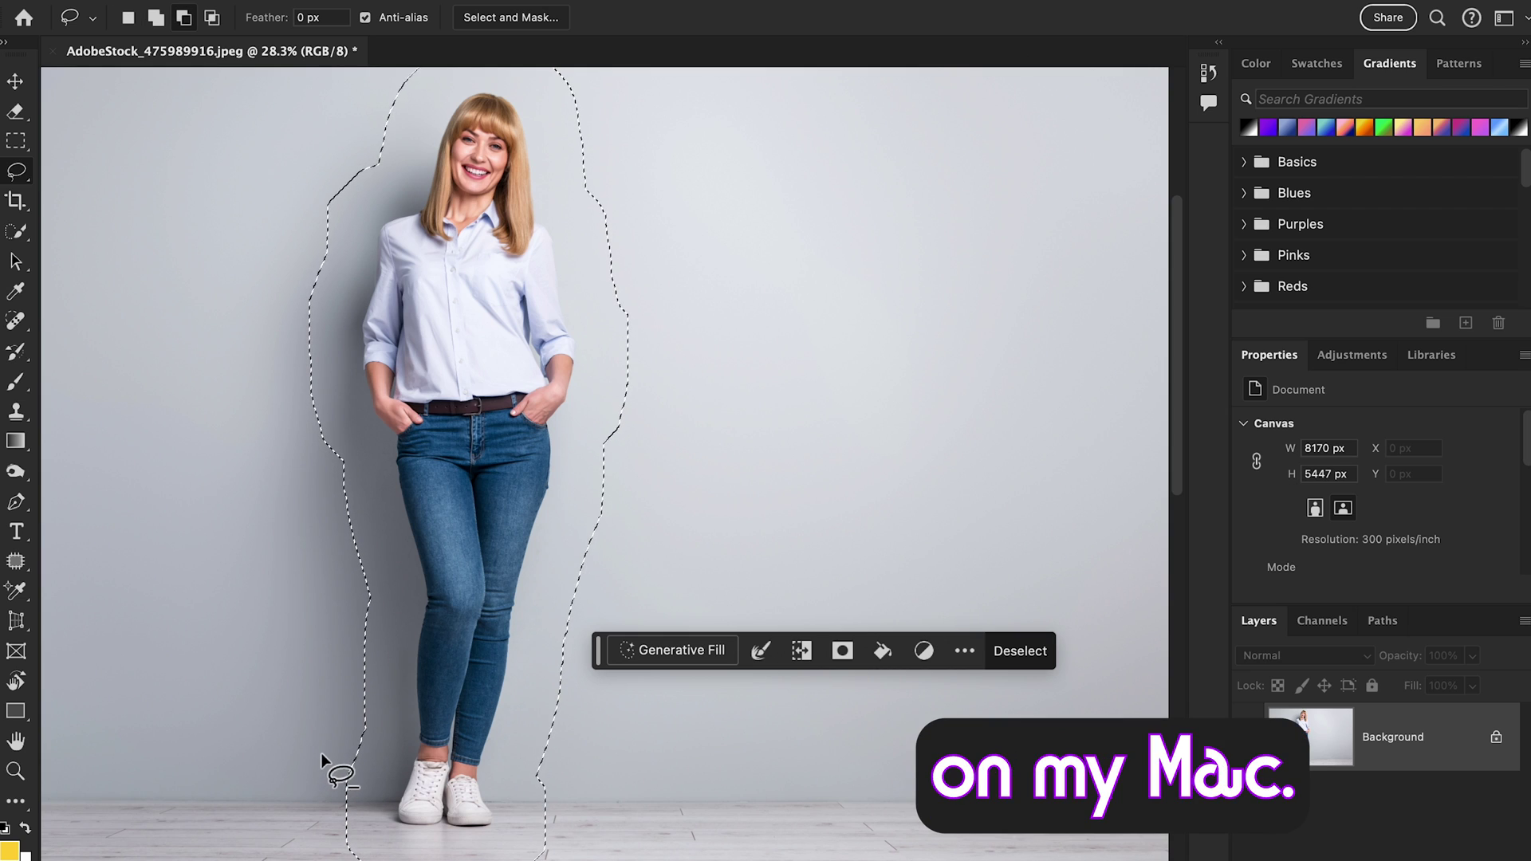
mouse_move(323, 750)
left_mouse_down()
mouse_move(503, 743)
mouse_move(601, 772)
left_mouse_up()
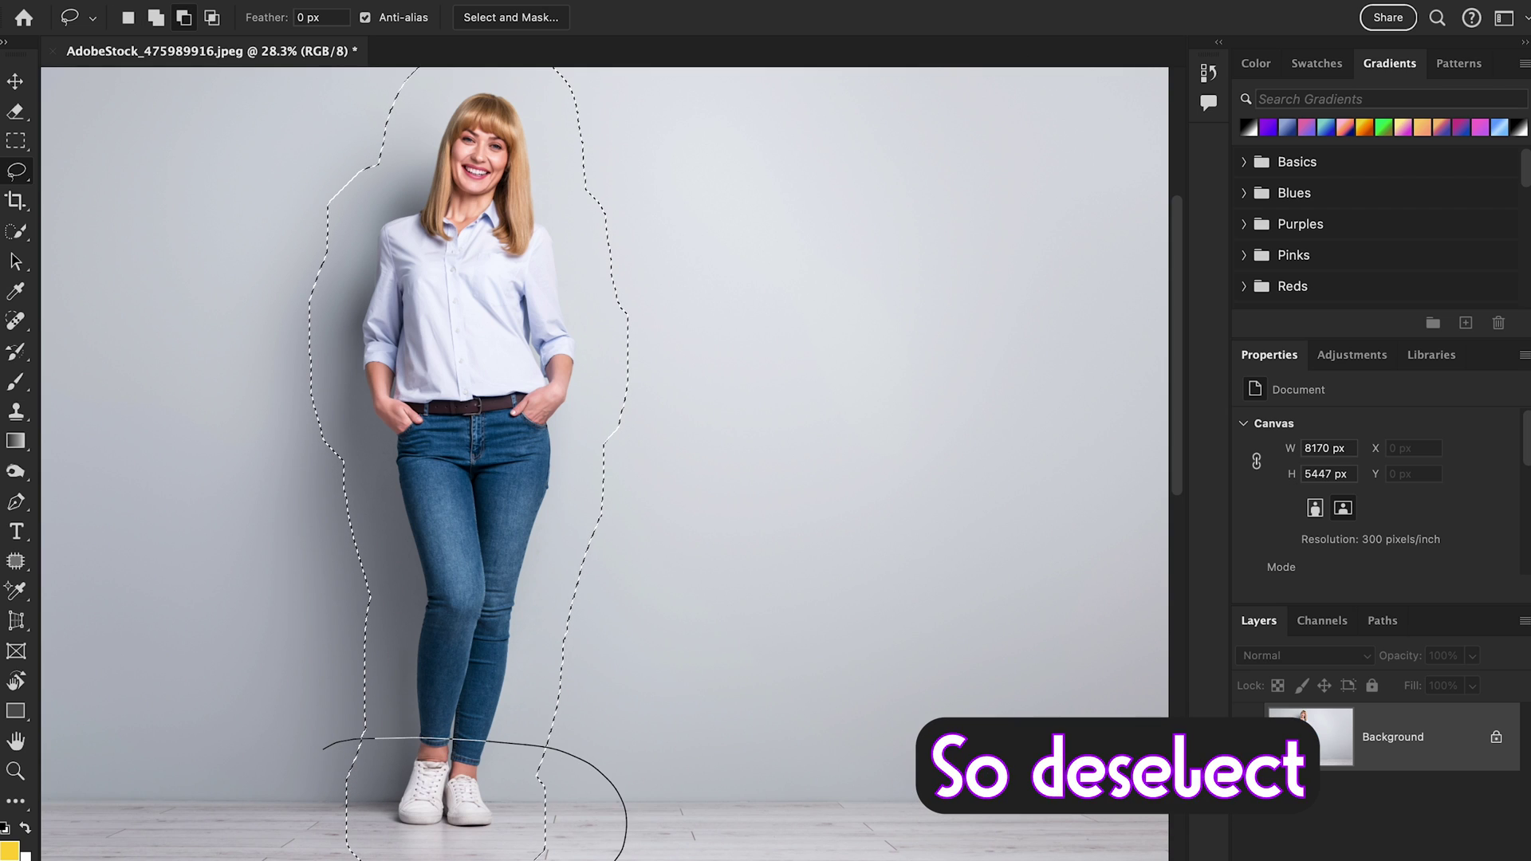
left_click_drag(250, 794, 336, 739)
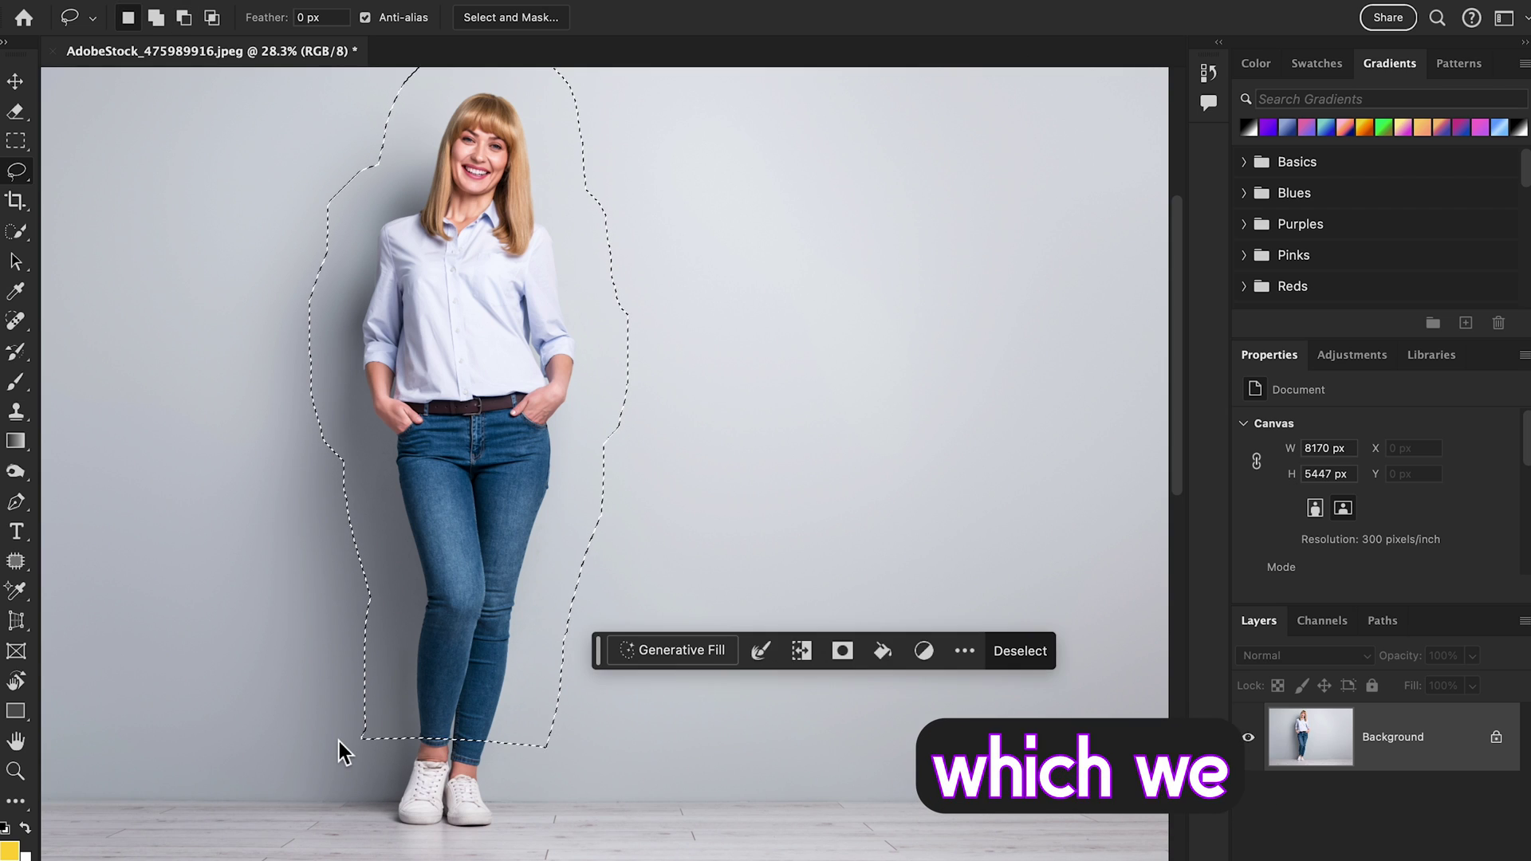
- Subtract the woman's head and hair down to the collar from the selection with the Lasso tool
scroll(590, 447, "up", 3)
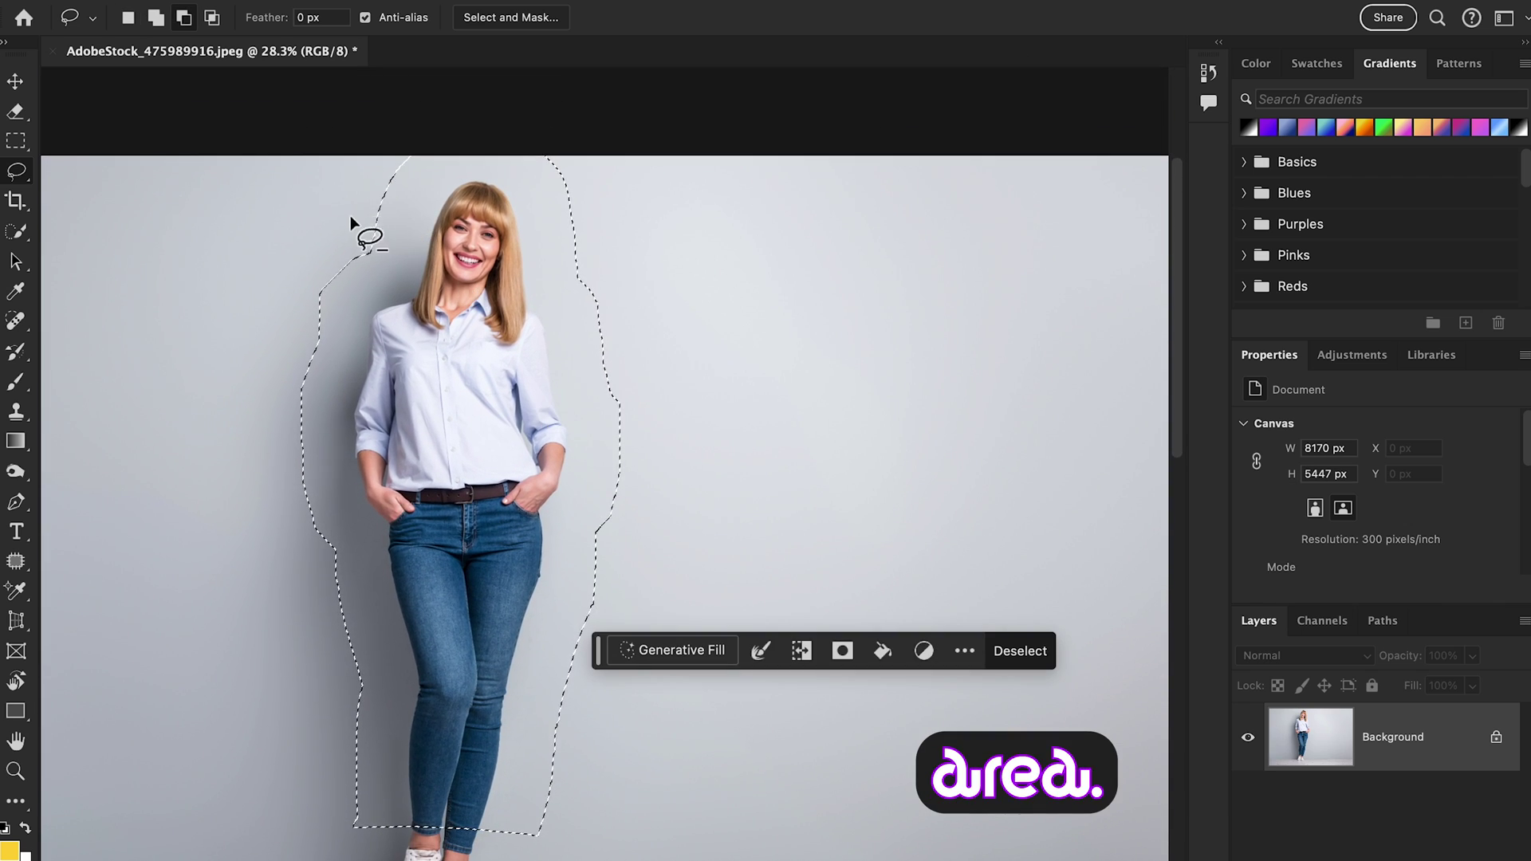
left_click_drag(297, 253, 397, 304)
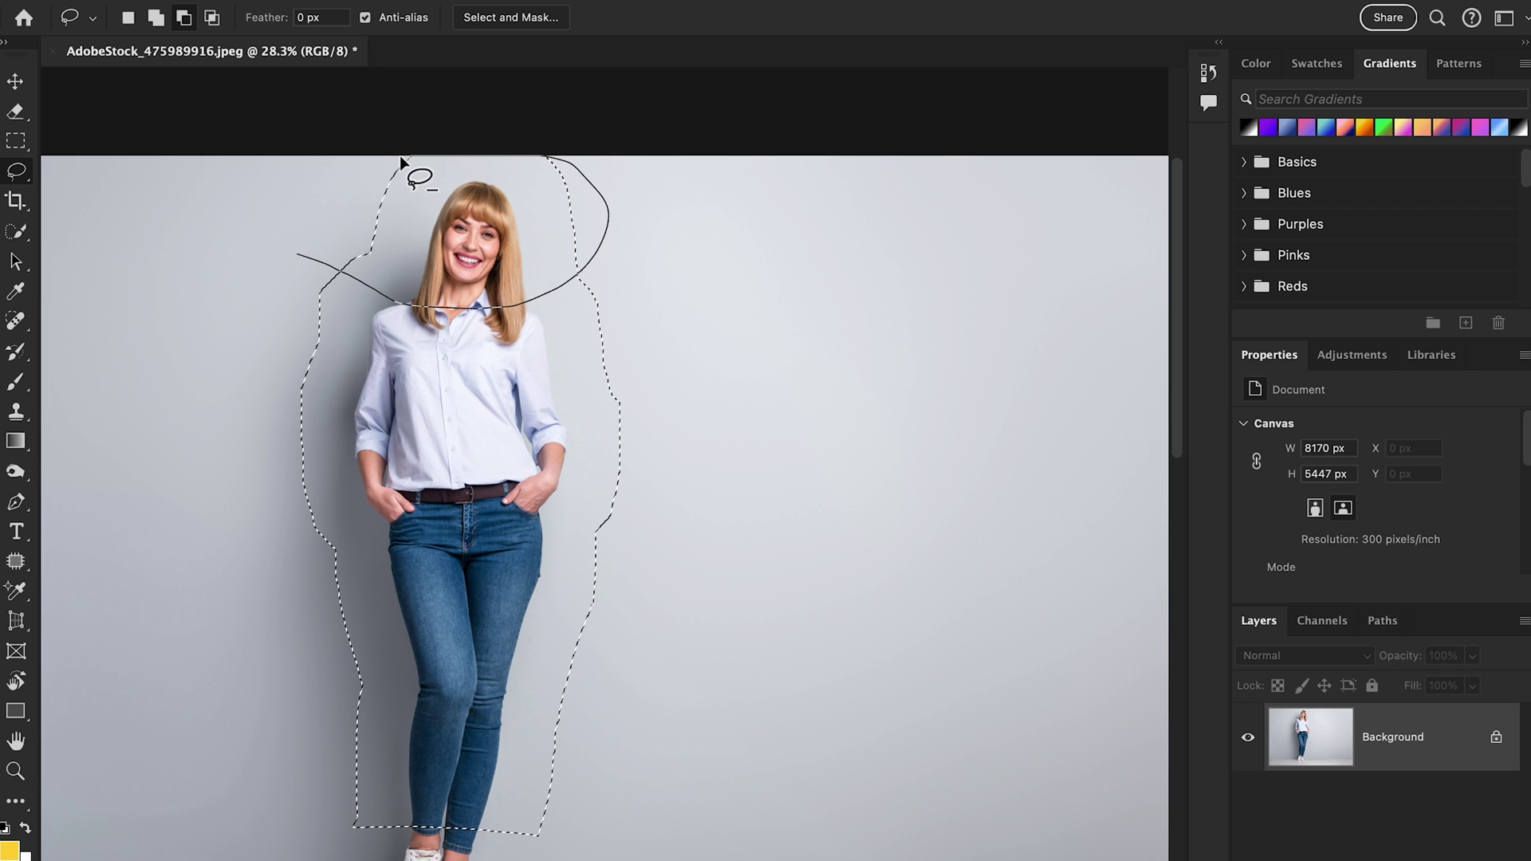
left_click_drag(302, 257, 303, 257)
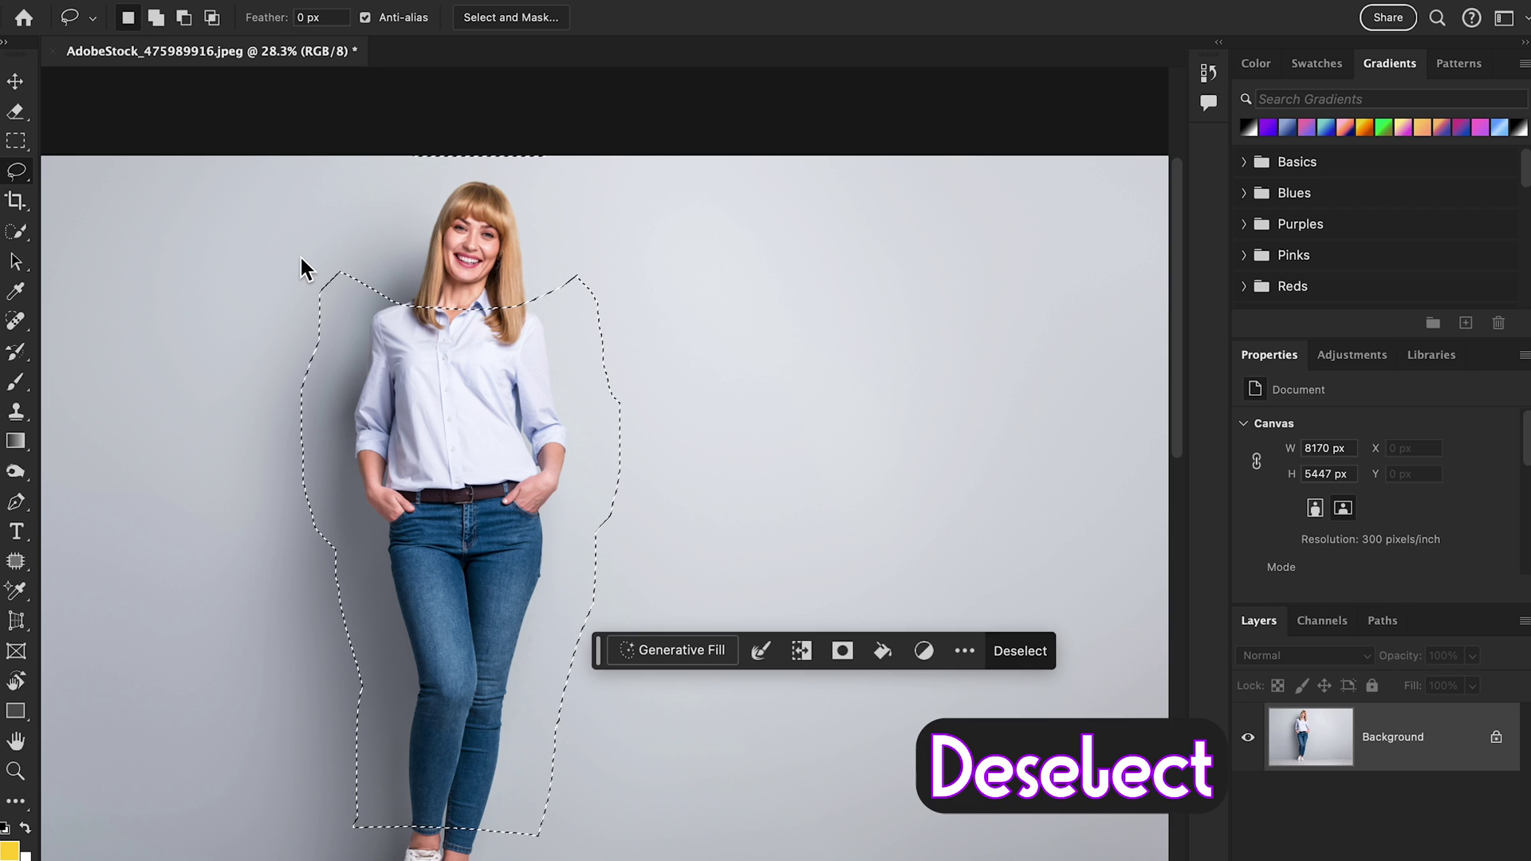
- Run Generative Fill on the clothing selection with the prompt "Green Stylish T shirt and Trouser"
left_click_drag(779, 454, 756, 383)
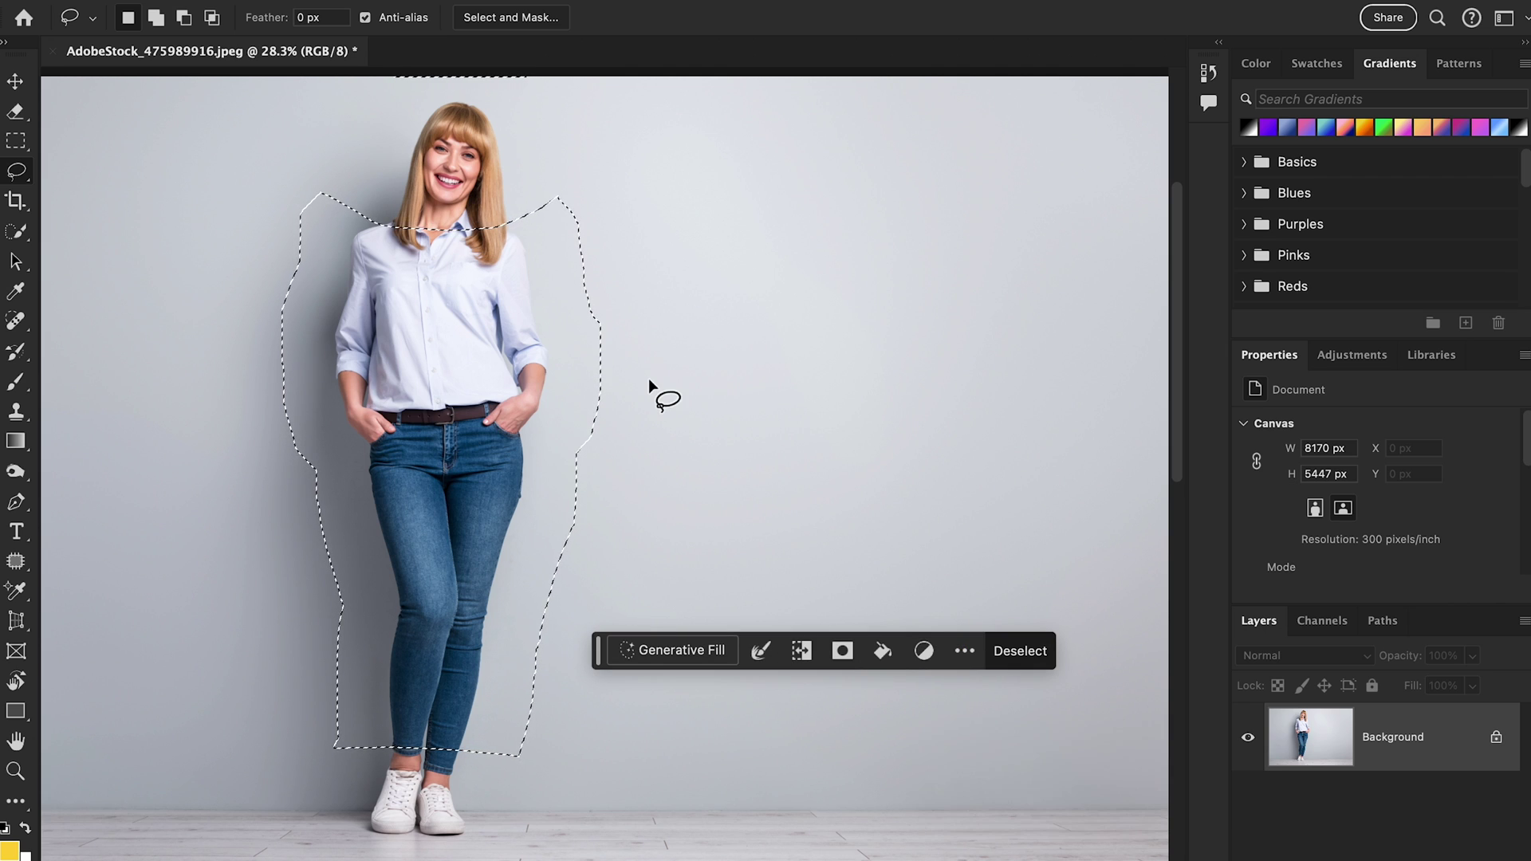
left_click(667, 652)
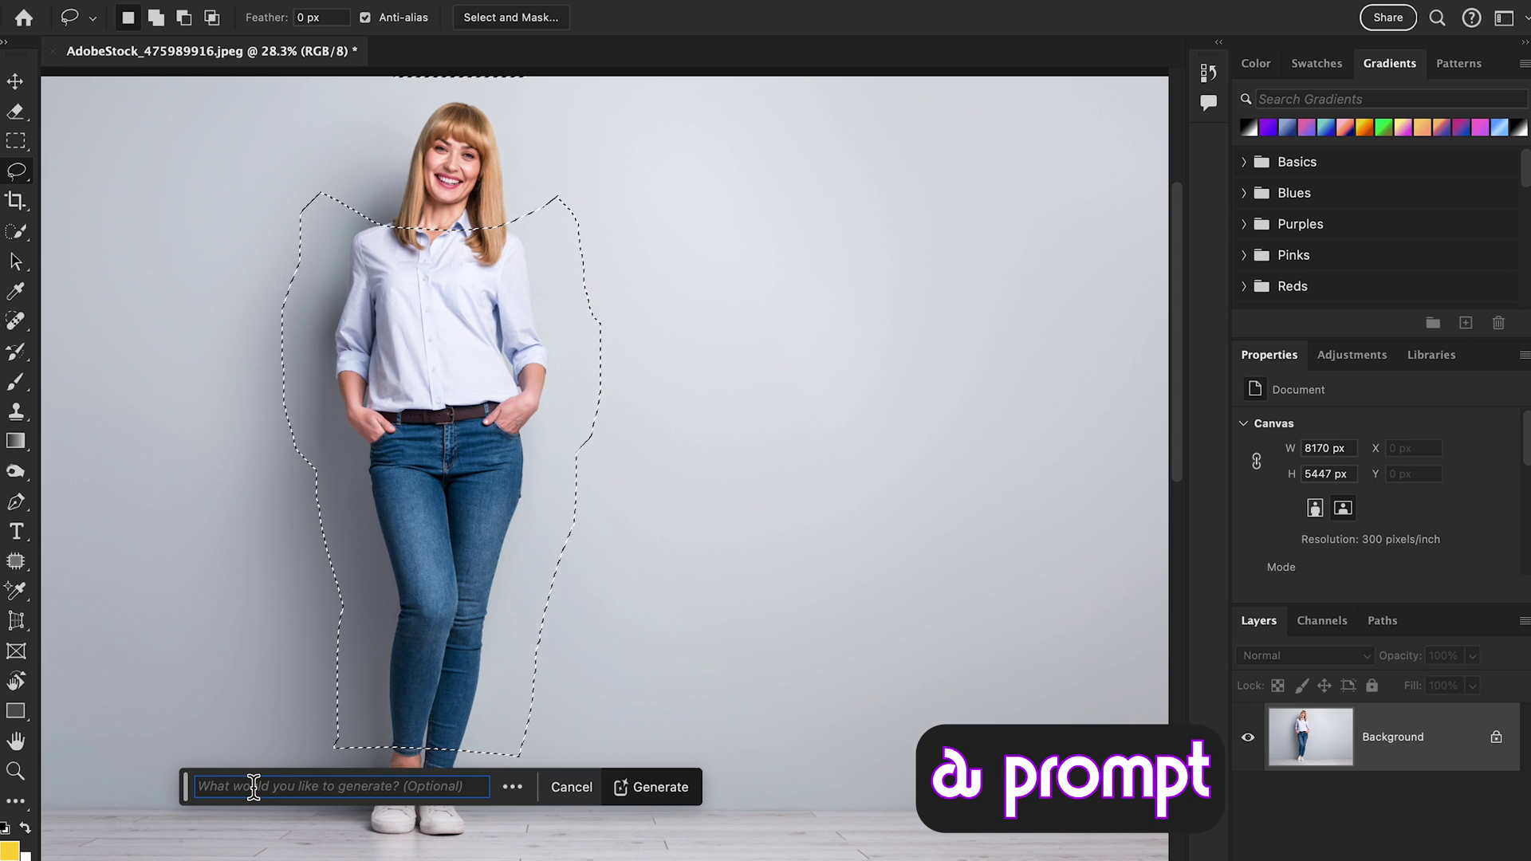
type("Gr")
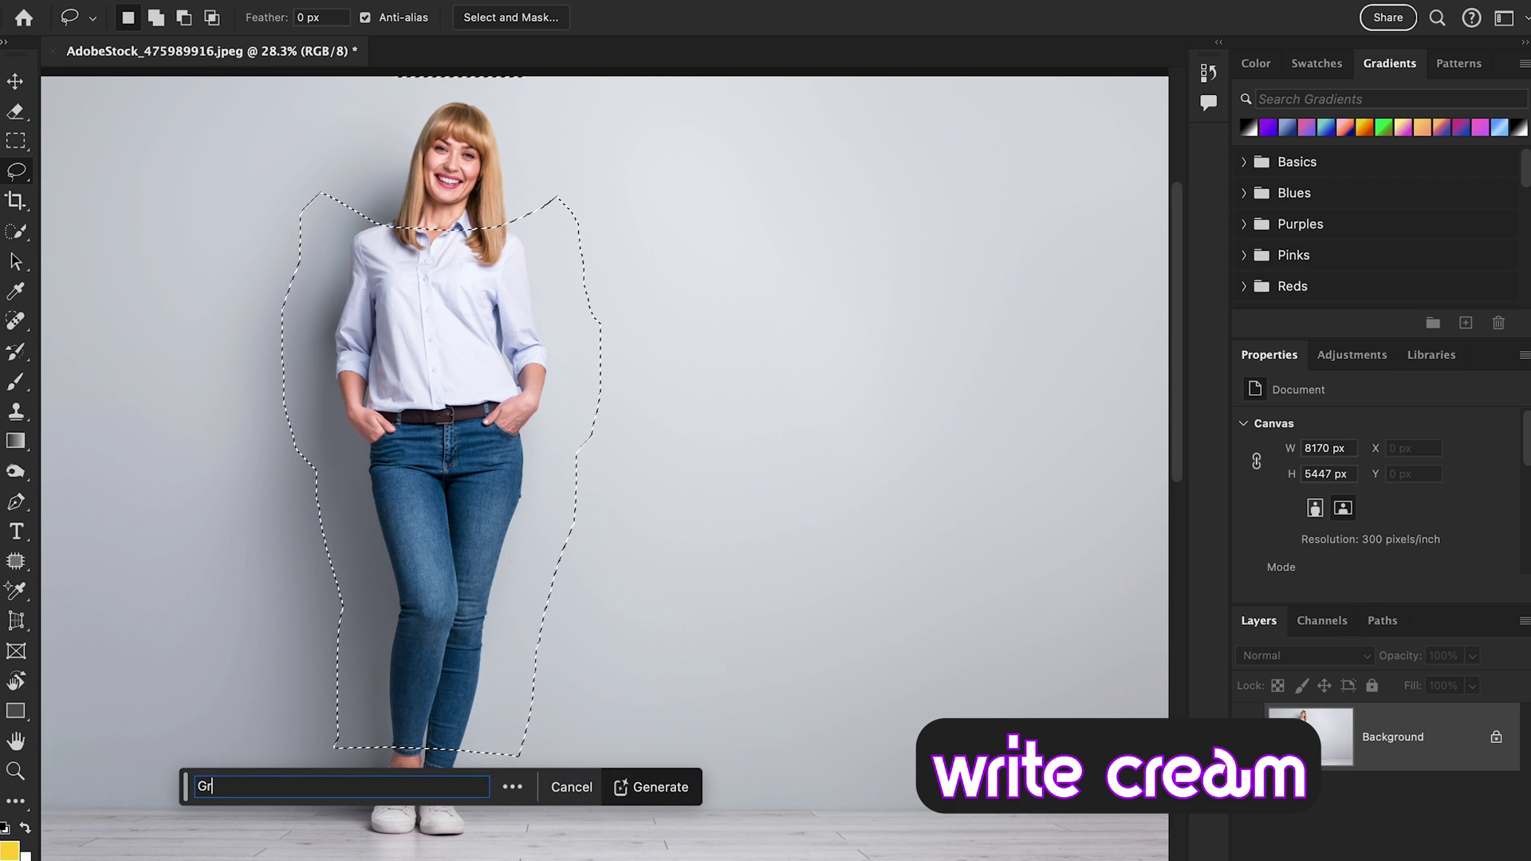
type("een Sty")
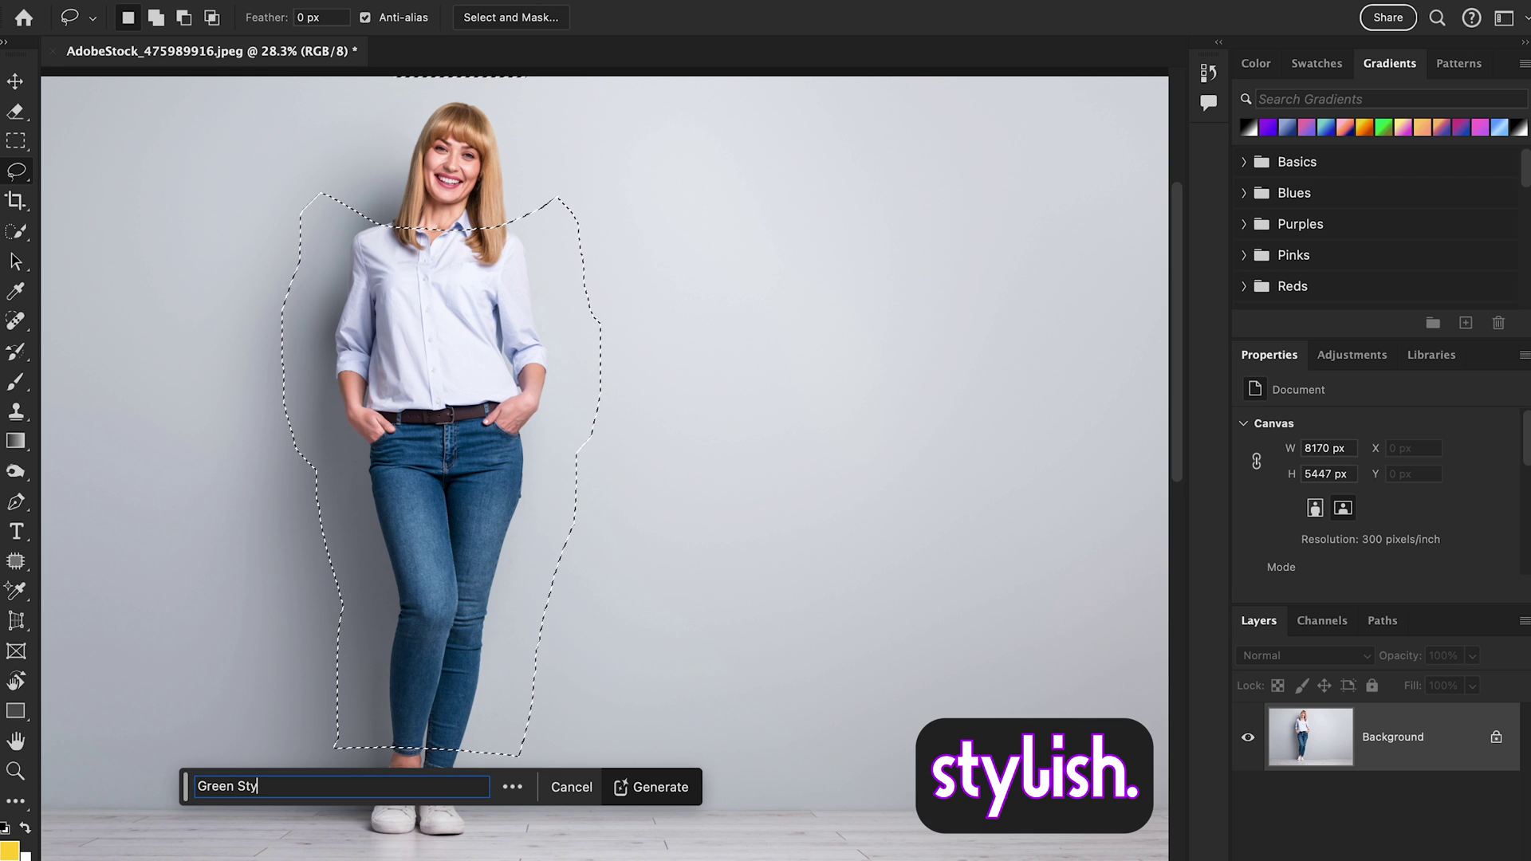
type("lish T shirt")
type("and Trouser")
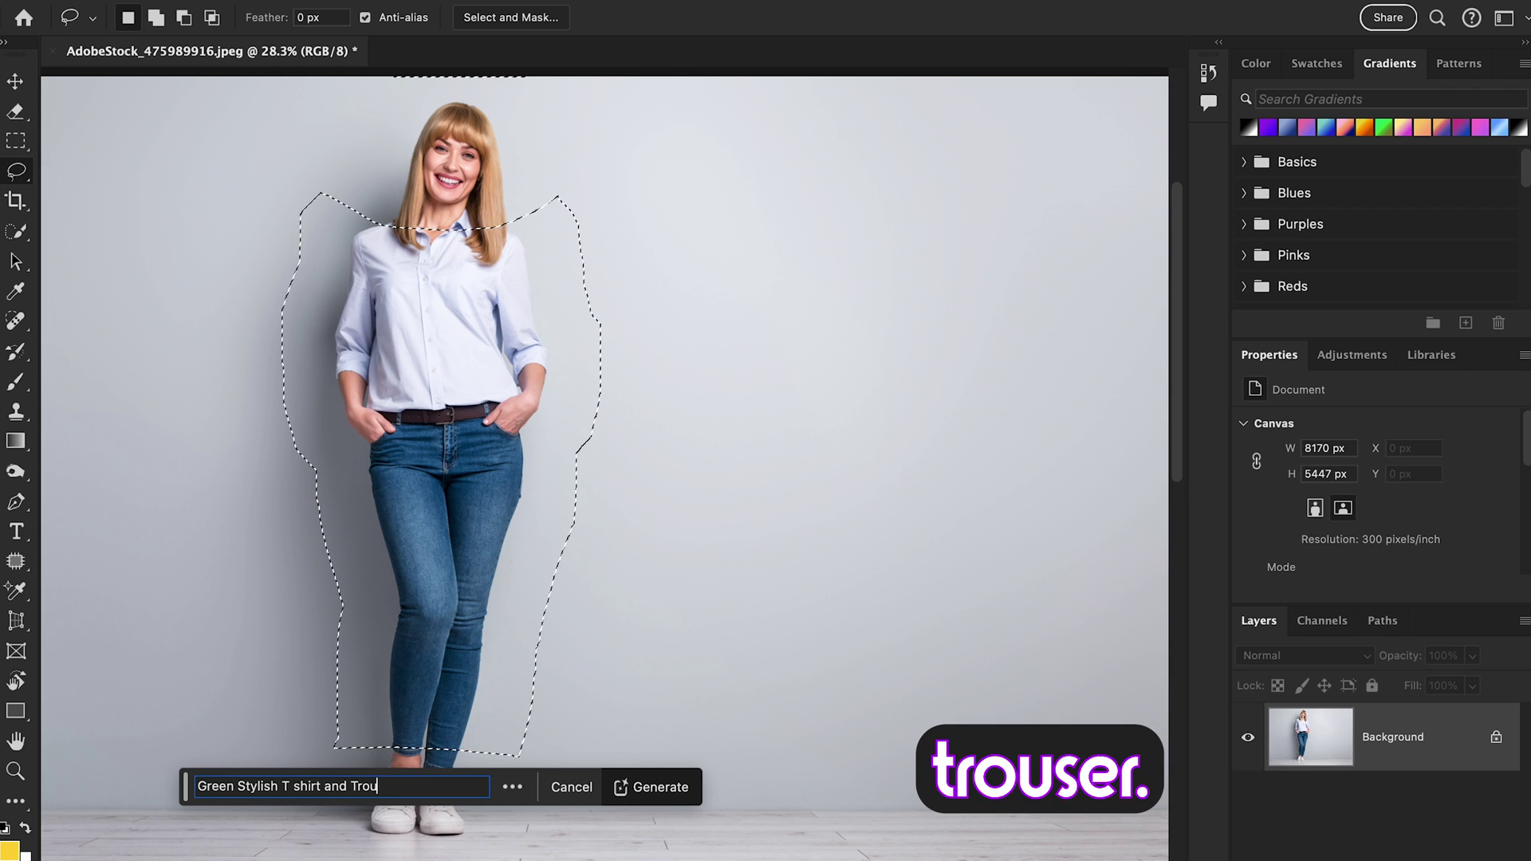
left_click(632, 788)
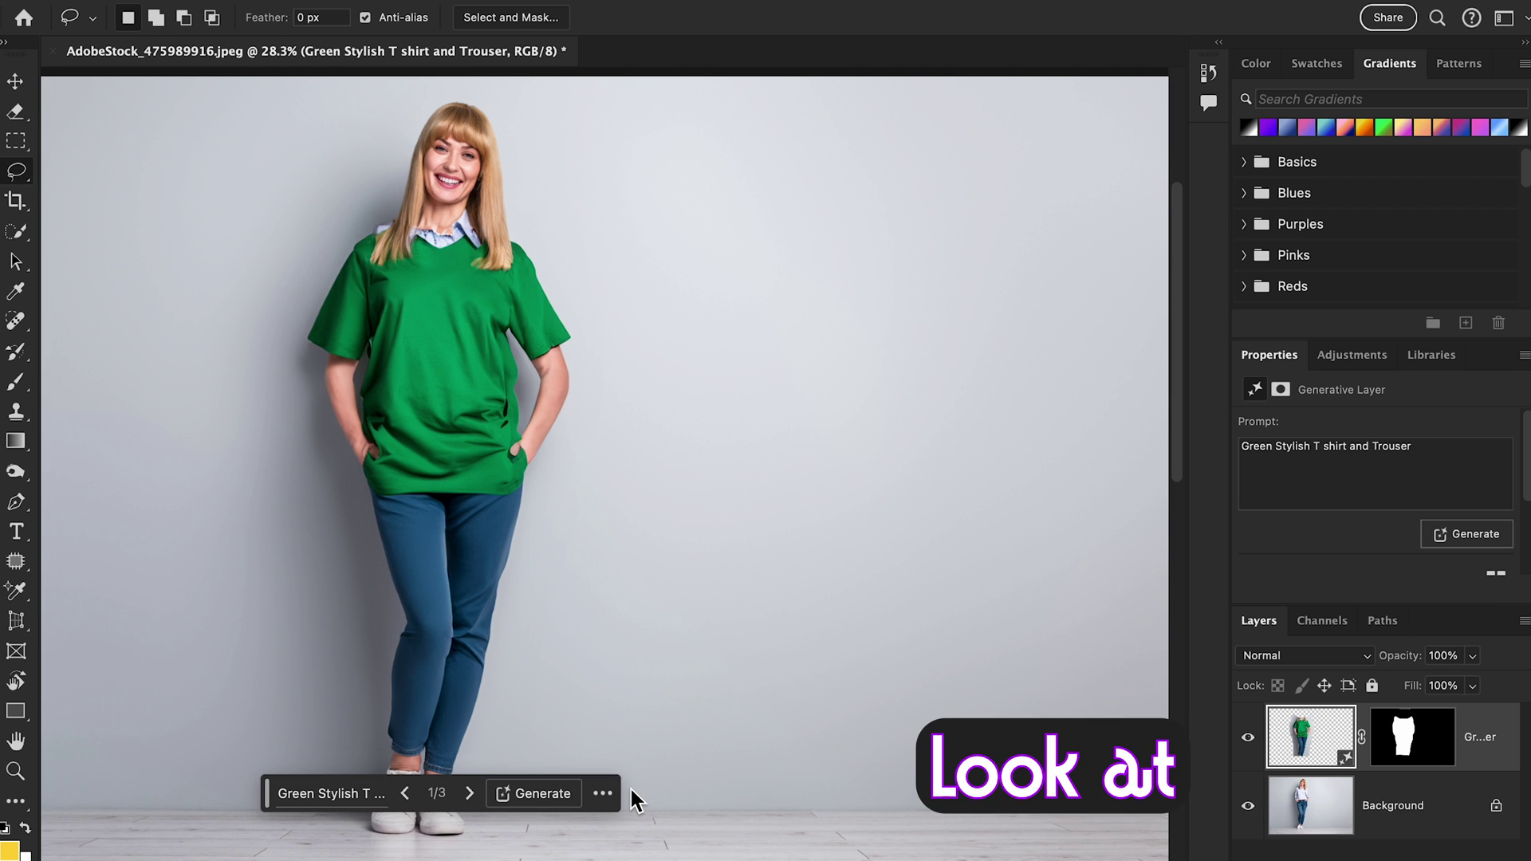
- Compare the three generated variations of the green T-shirt and trouser outfit on the woman
left_click_drag(264, 802, 587, 666)
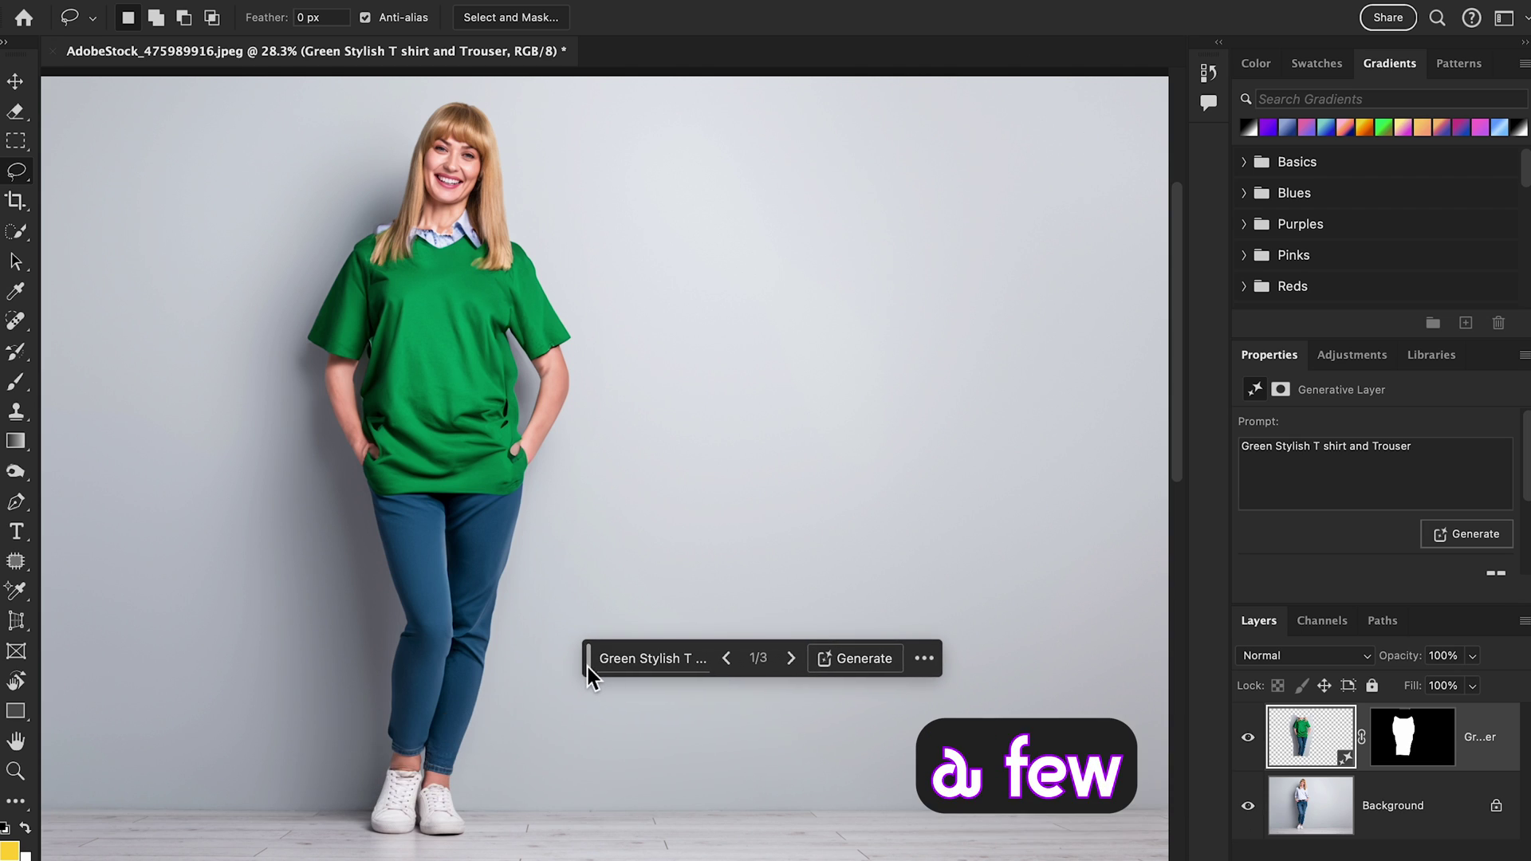
left_click(790, 658)
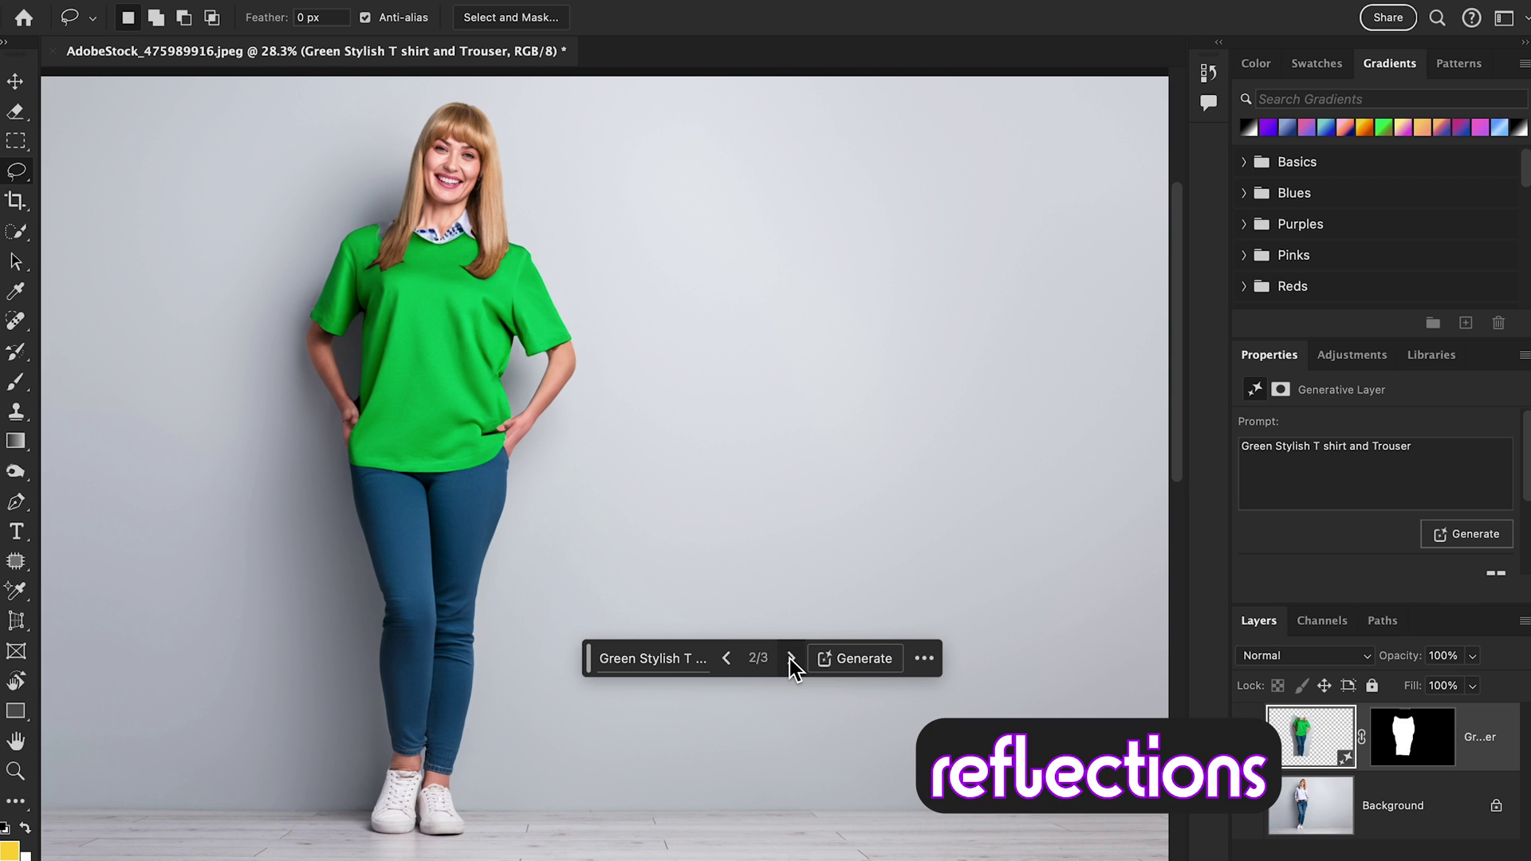
scroll(789, 659, "left", 3)
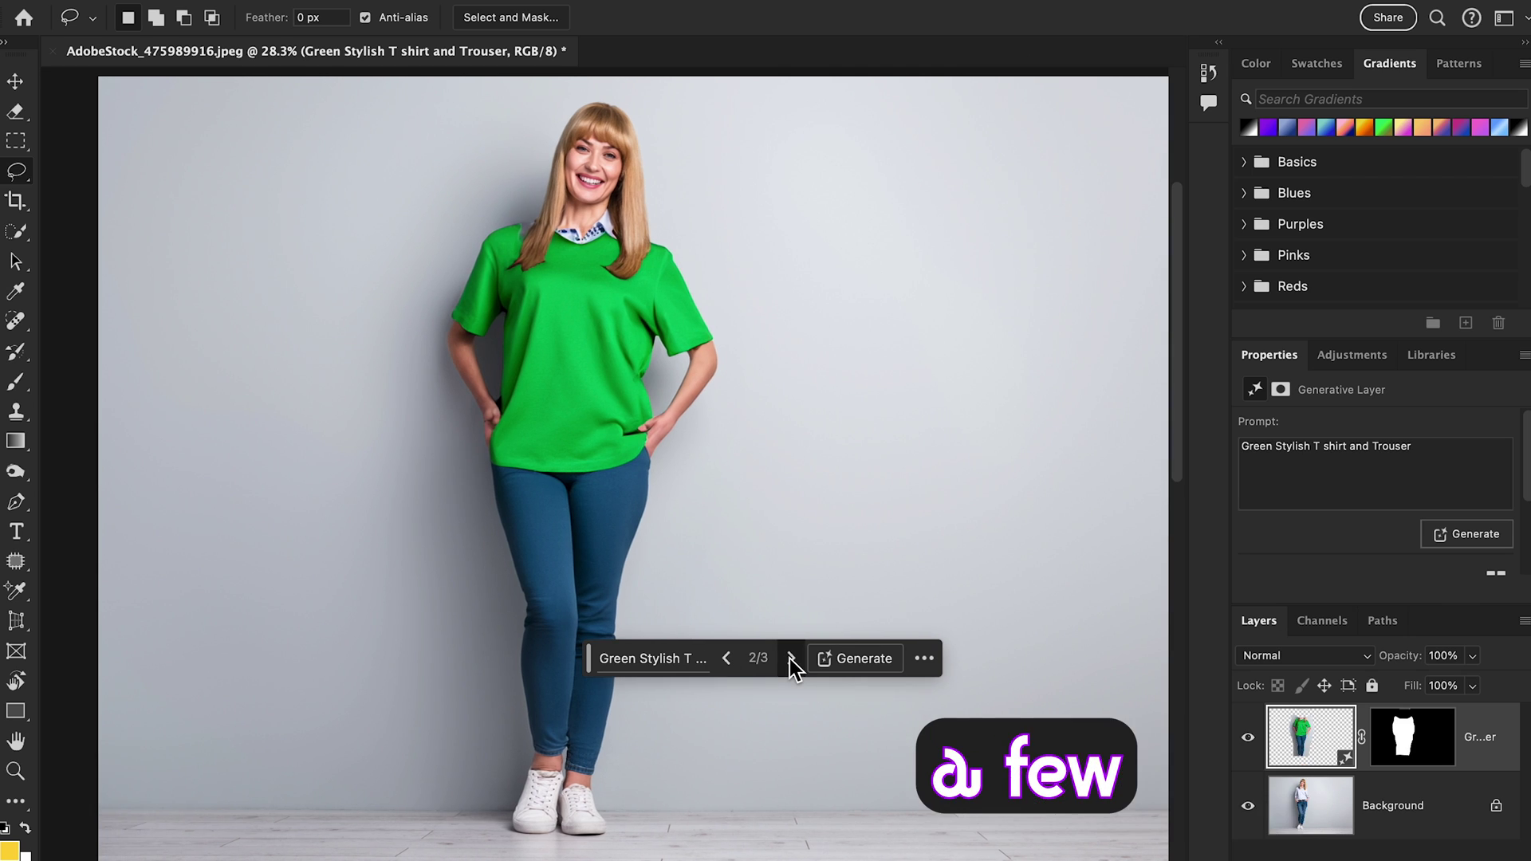
left_click(790, 658)
left_click(790, 659)
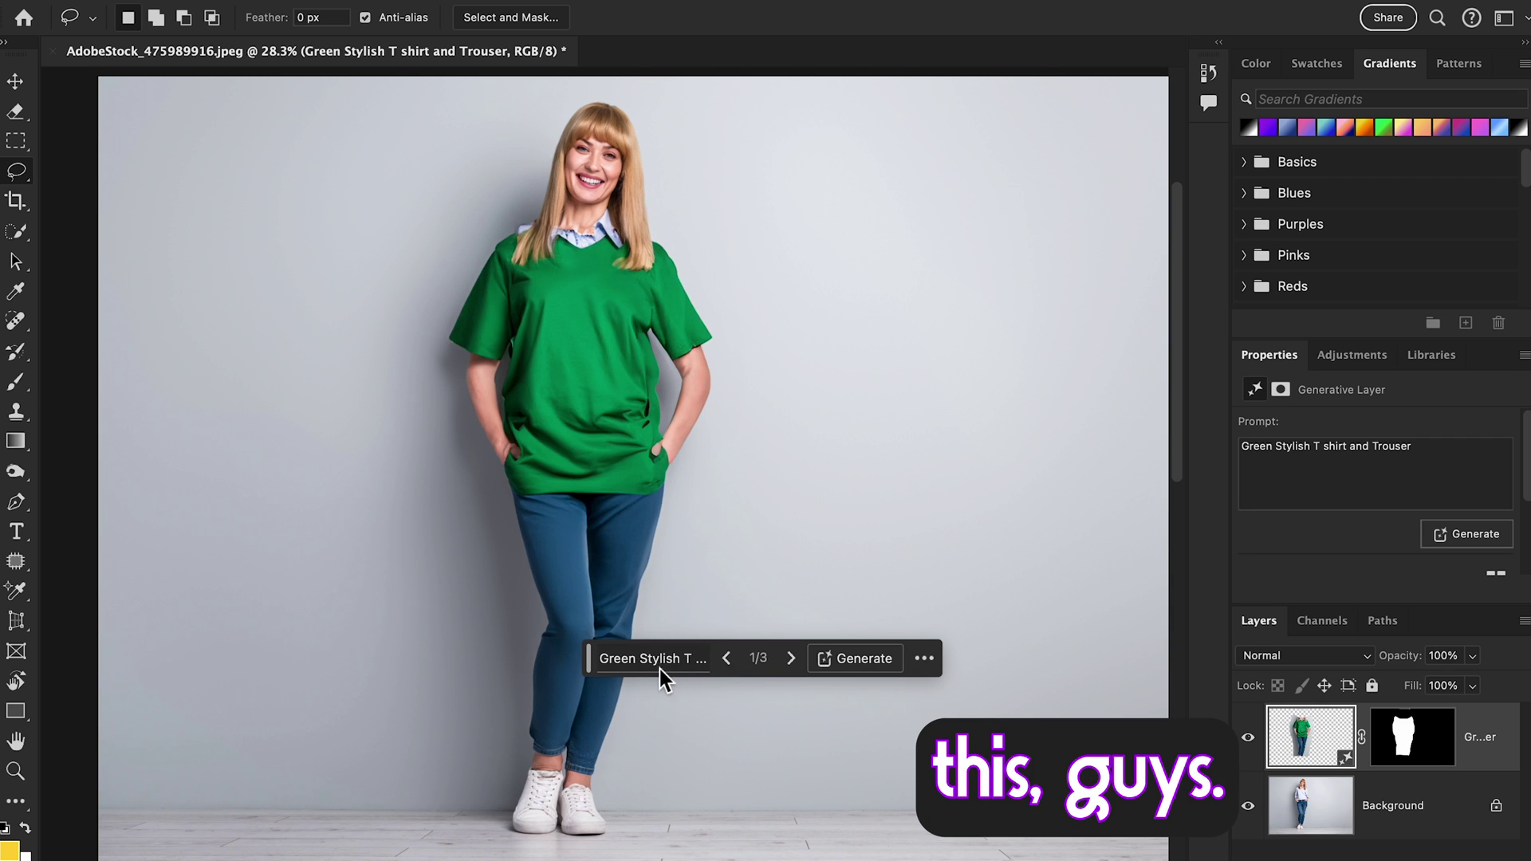
left_click(727, 658)
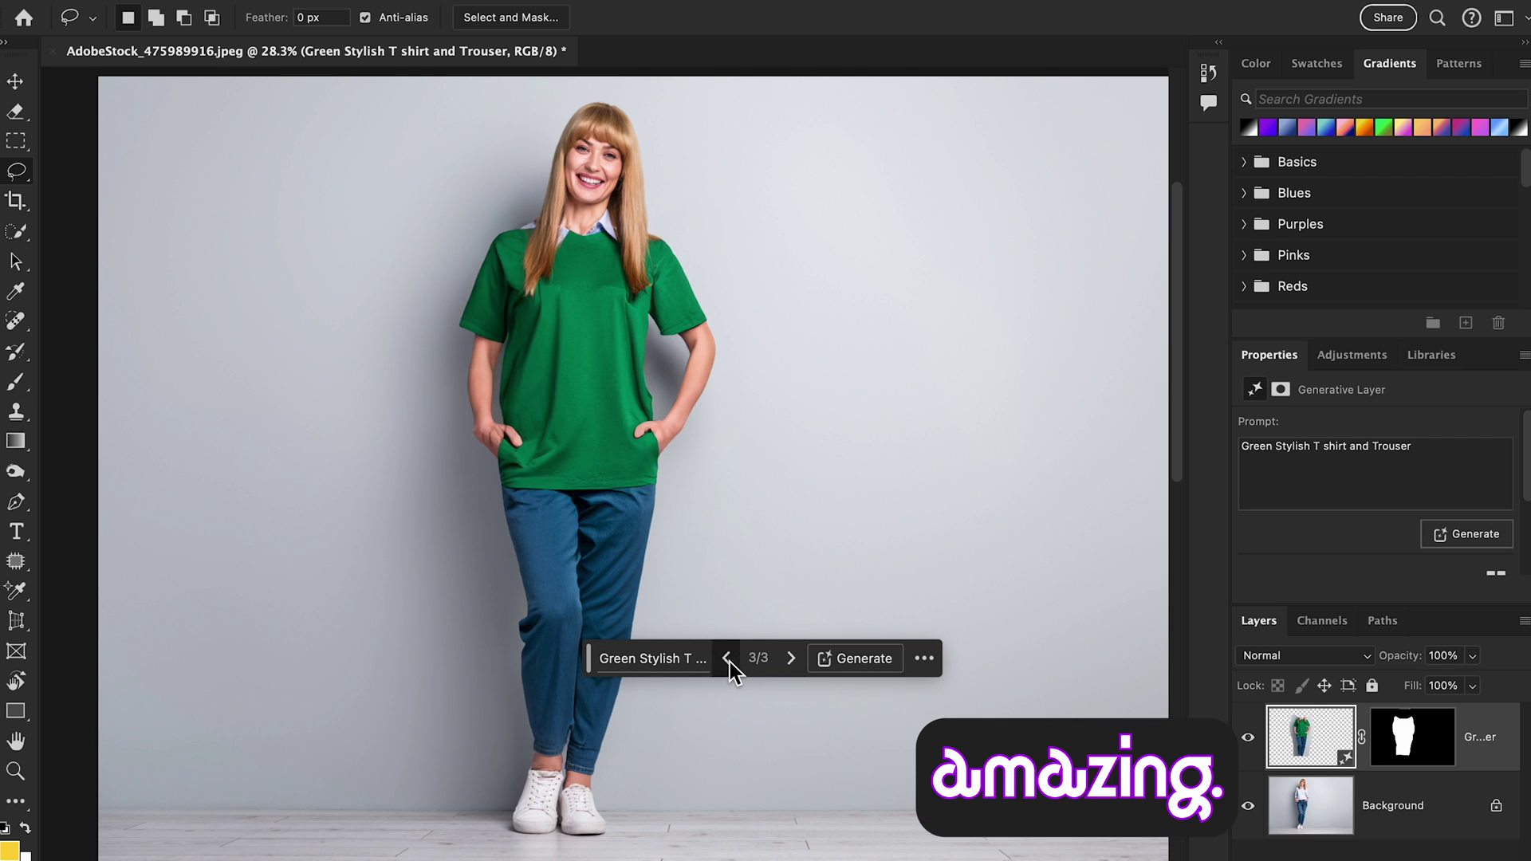
left_click(728, 658)
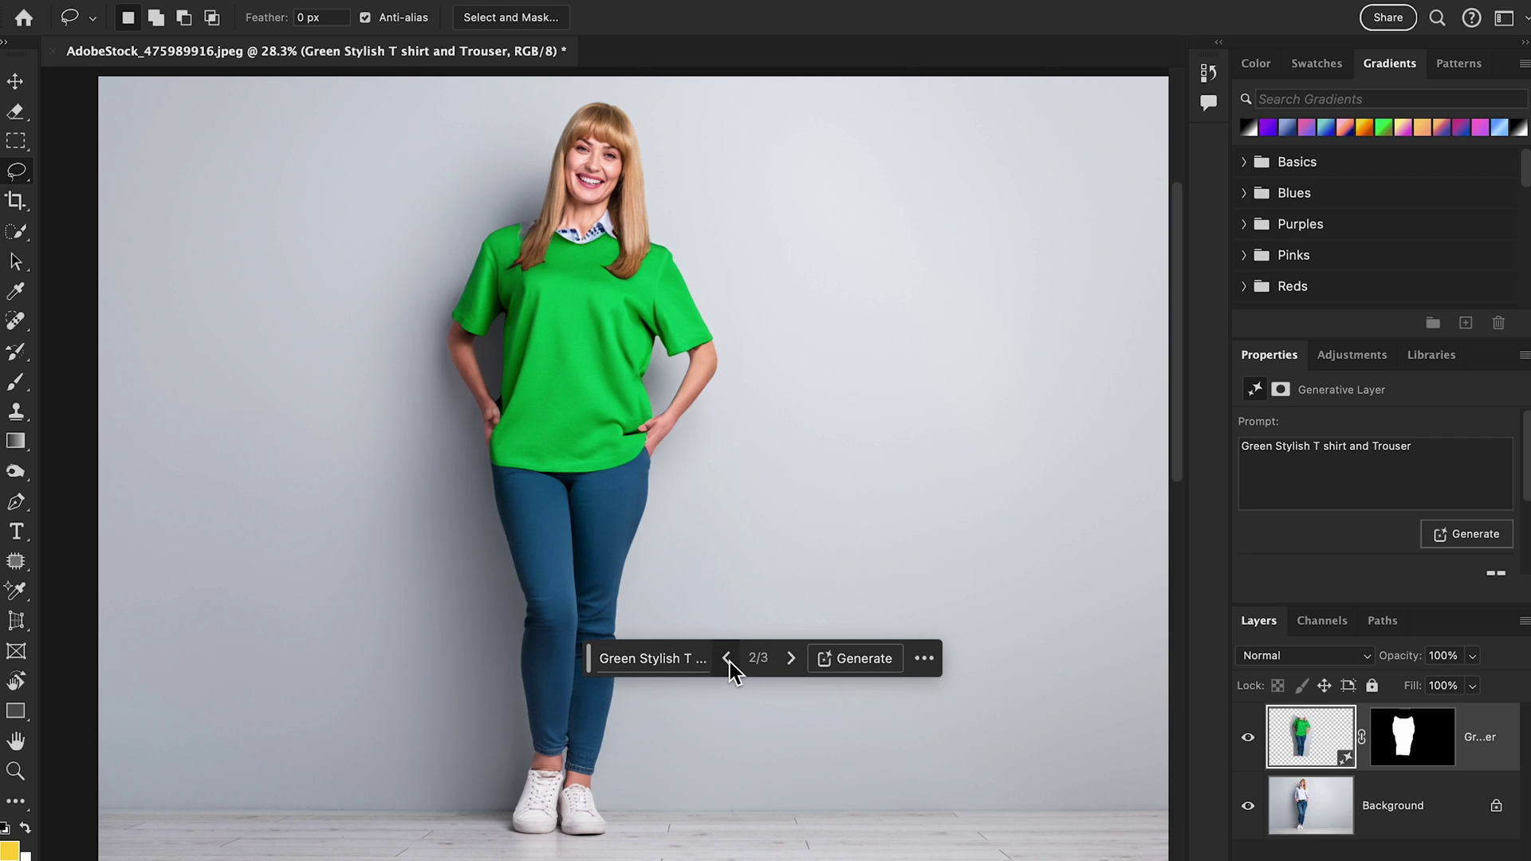
left_click_drag(728, 598, 616, 566)
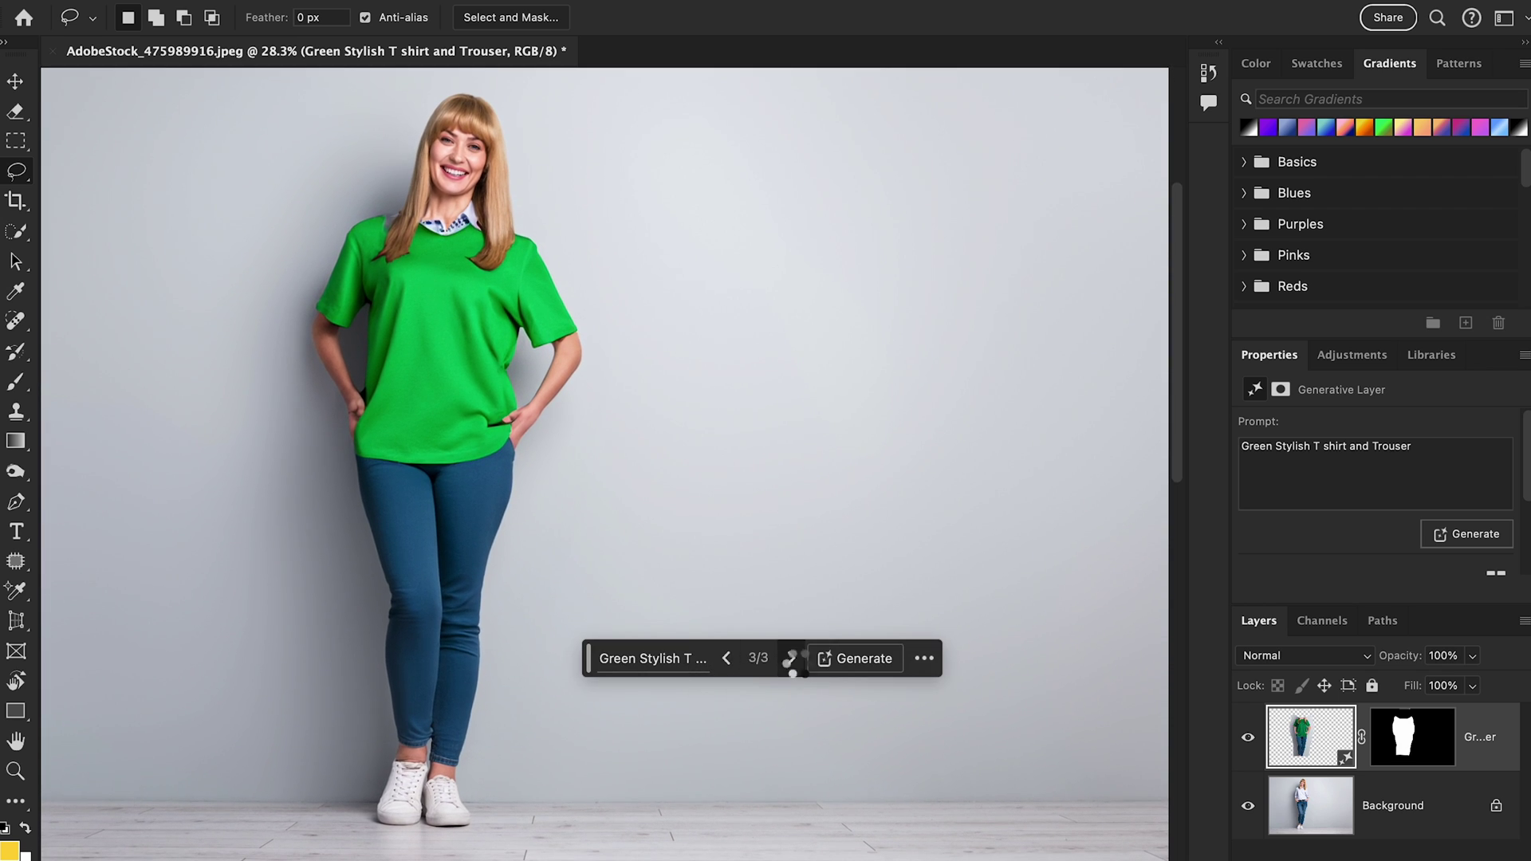
left_click(792, 659)
left_click(792, 659)
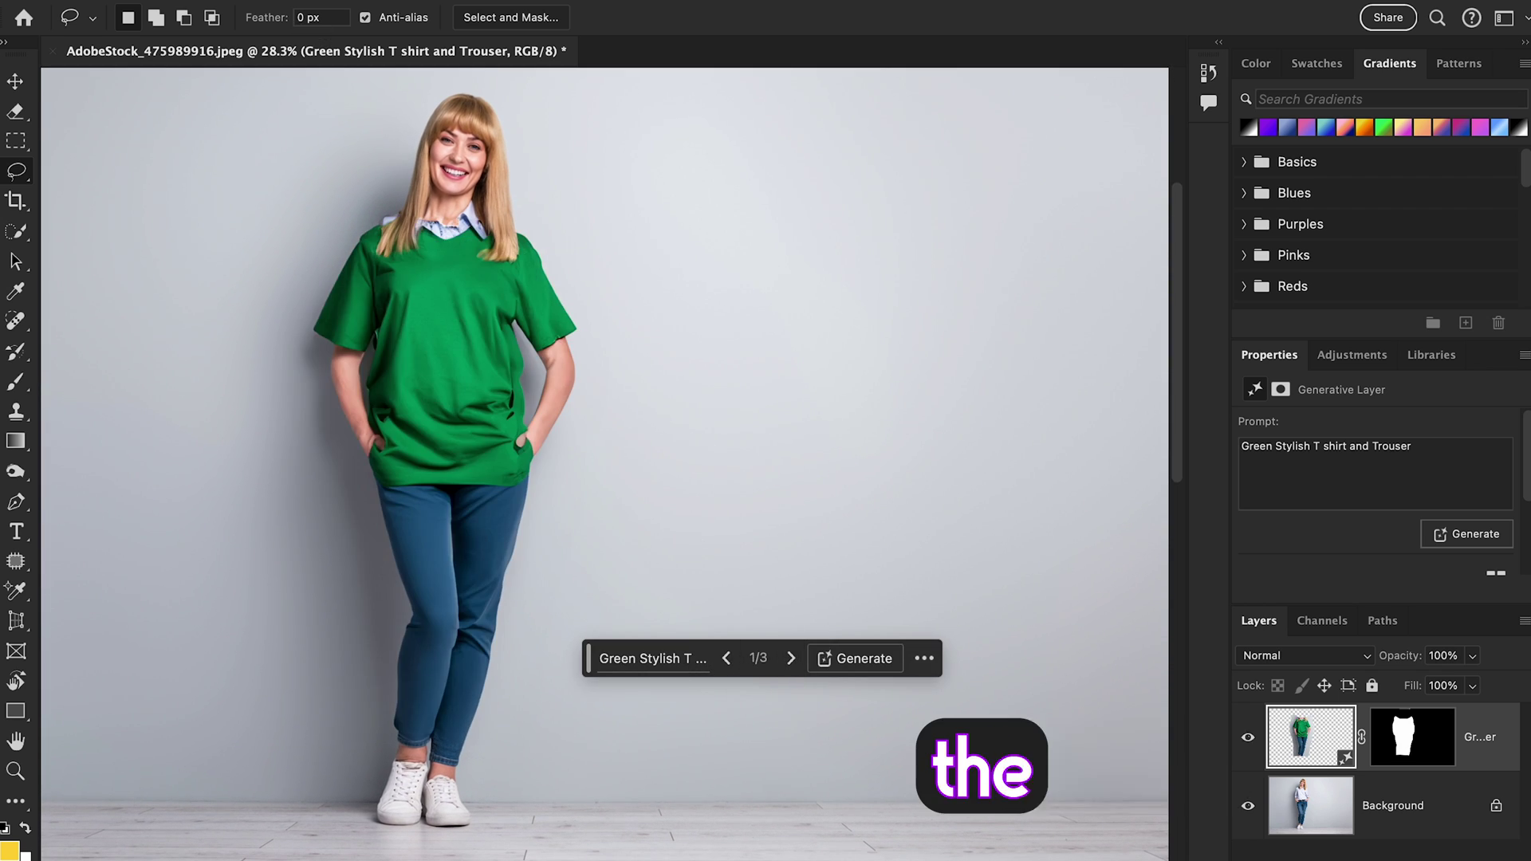
- Check the program's version number in its About information and close it
left_click(153, 1)
left_click(153, 2)
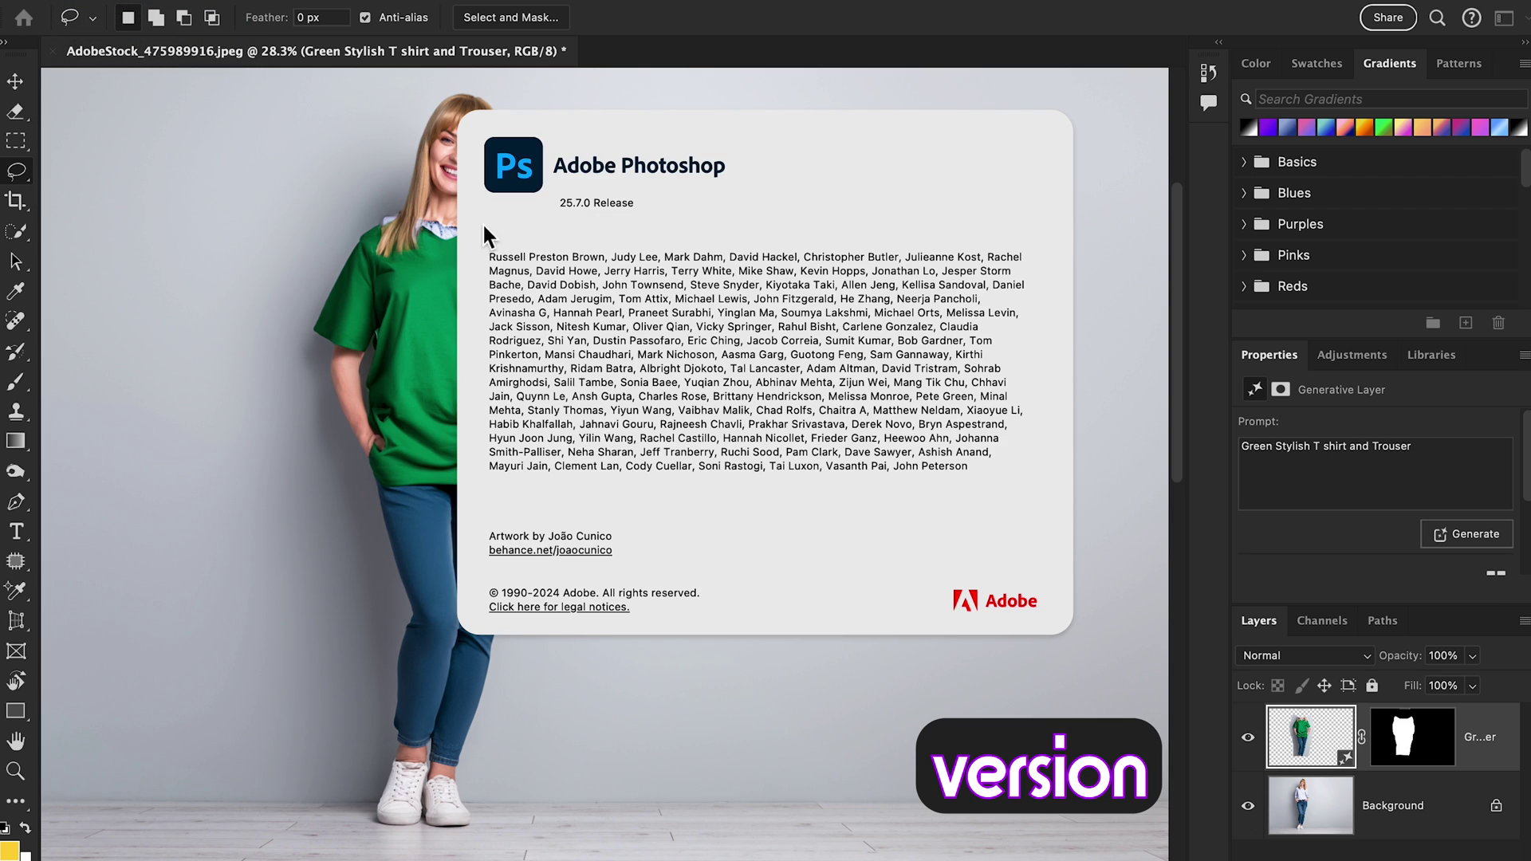
left_click(604, 235)
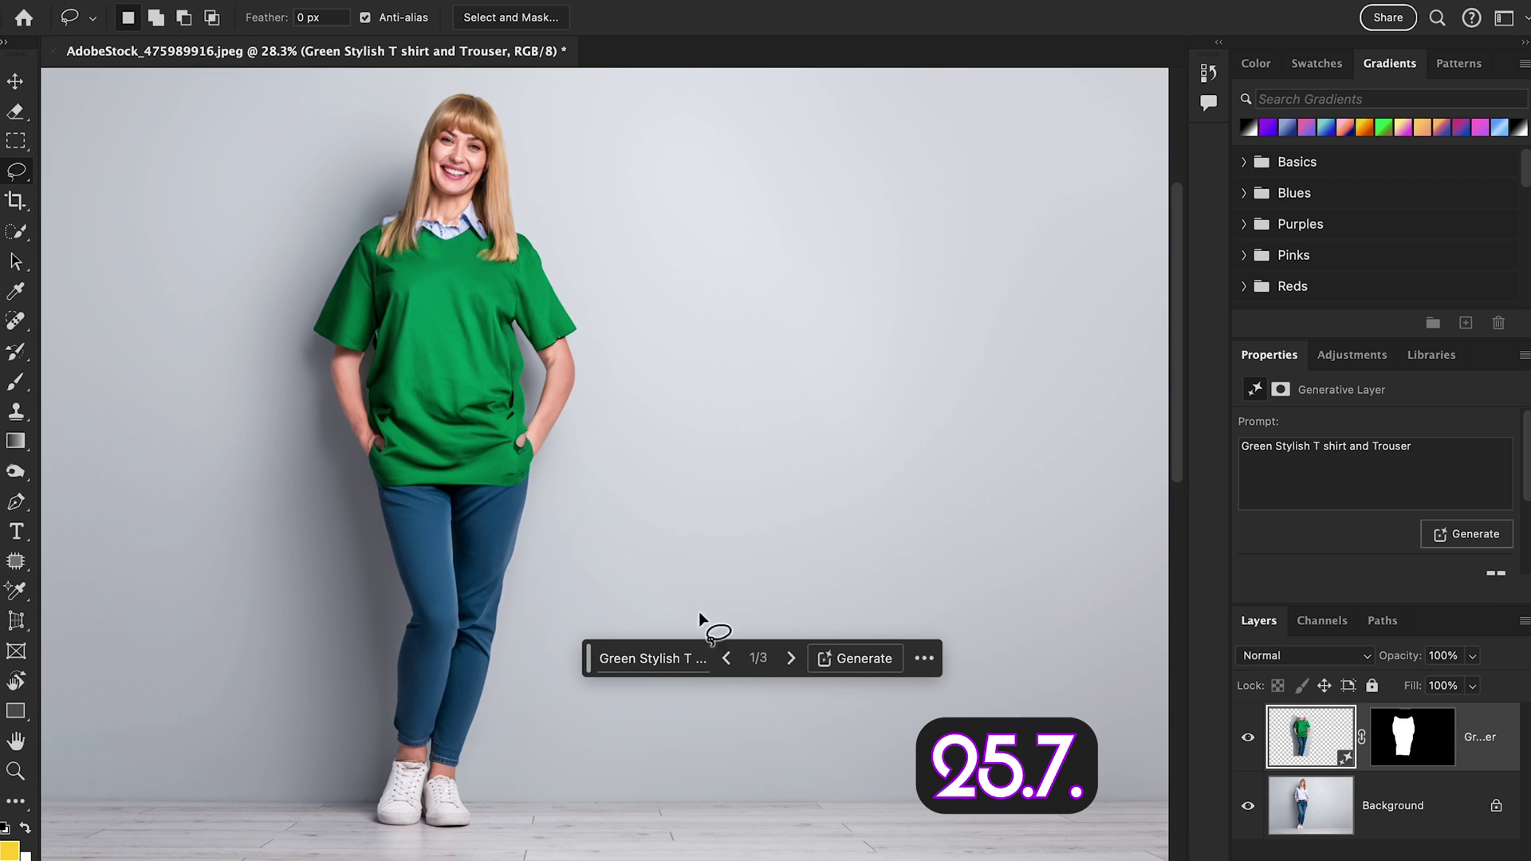
- Undo the green outfit fill and the head subtraction, restoring the selection around the woman's head
double_click(792, 659)
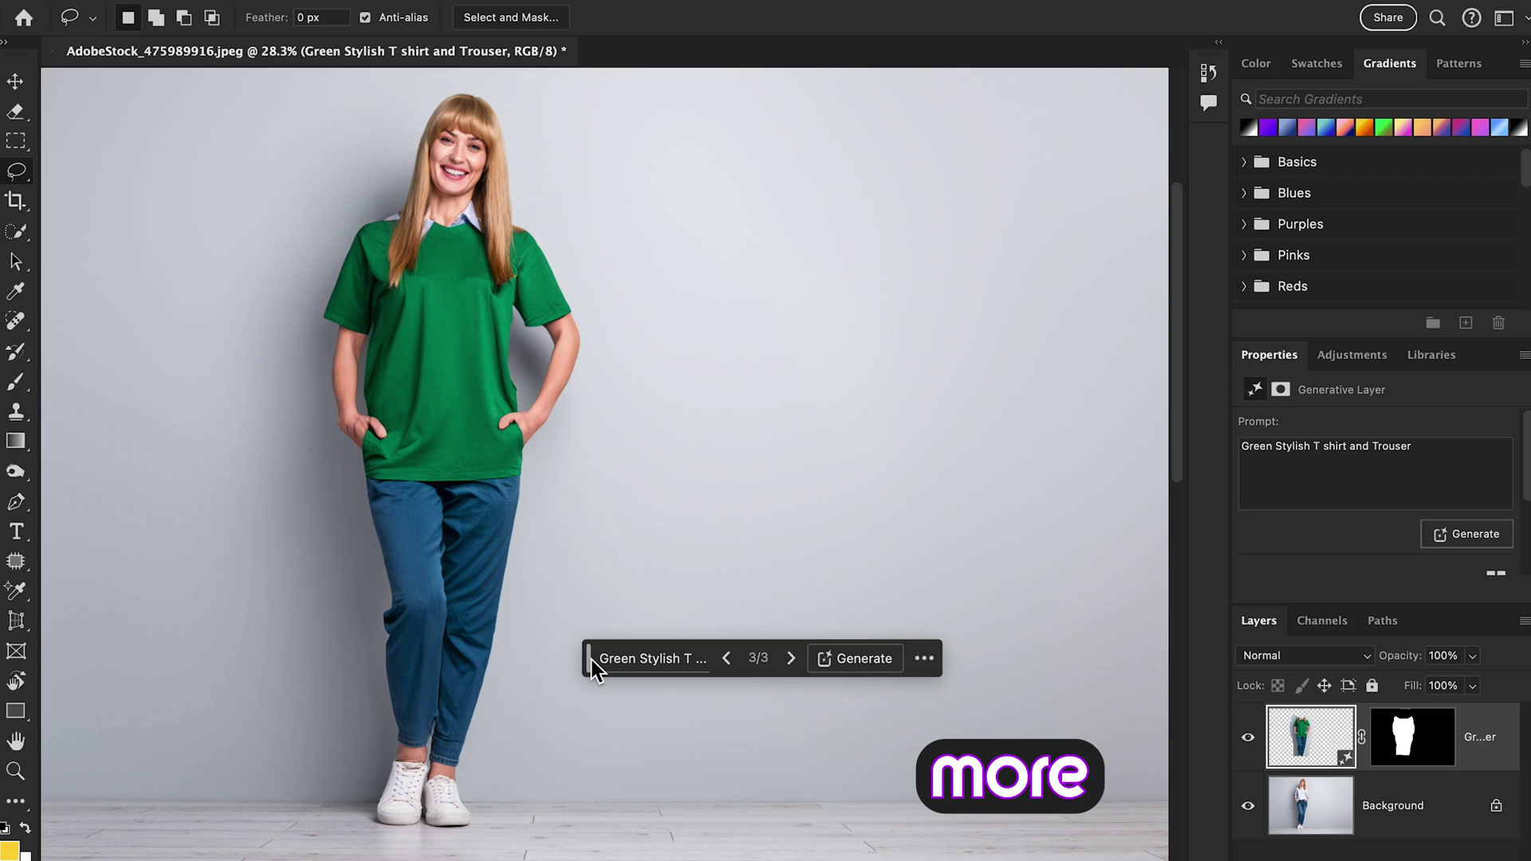
key("ctrl+z")
key("ctrl+z")
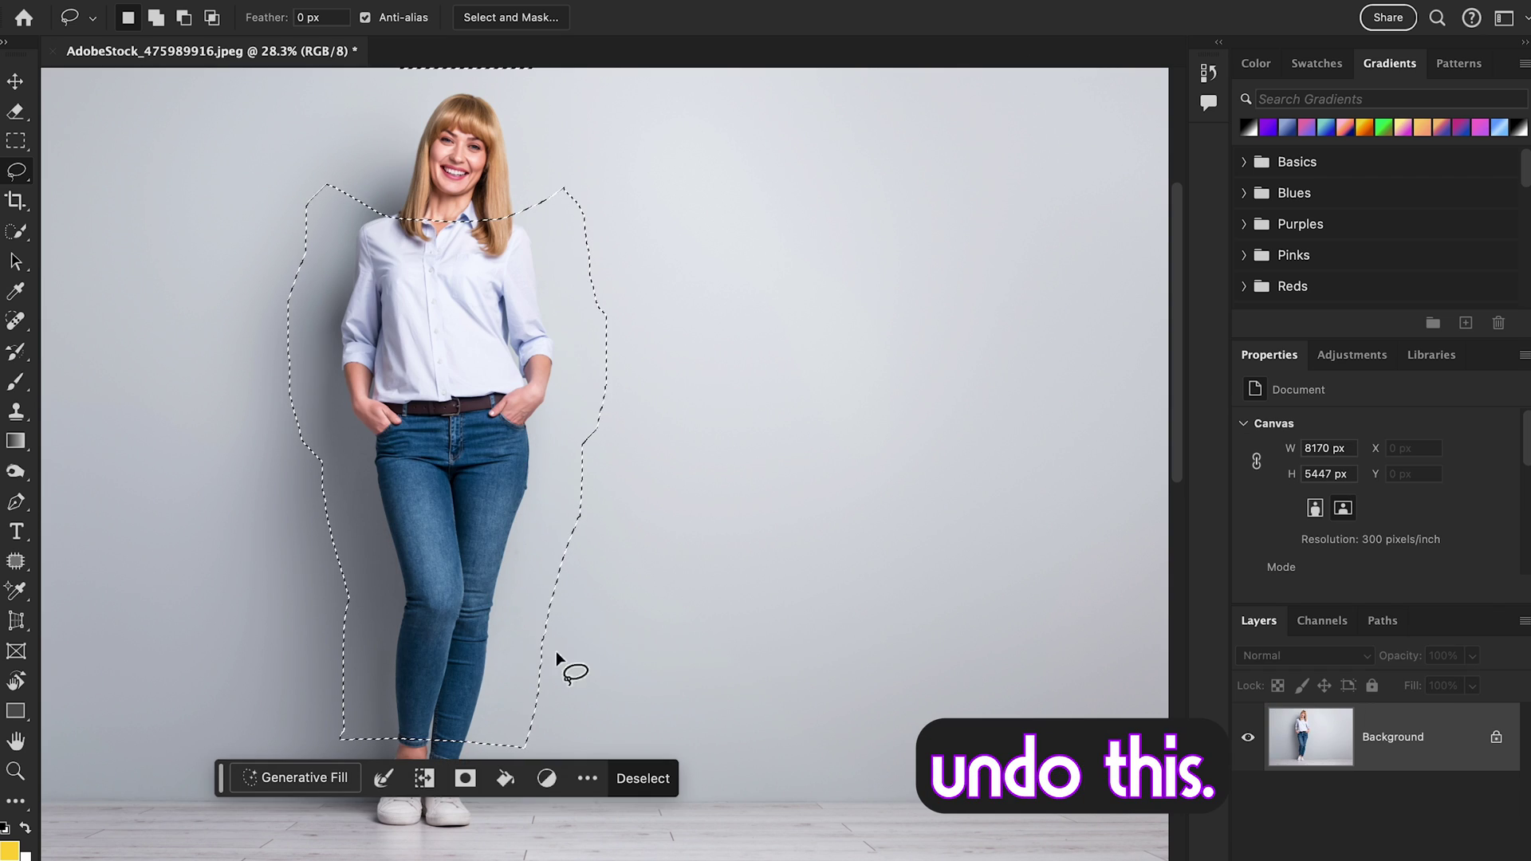
key("ctrl+z")
key("ctrl+z")
key("ctrl+z")
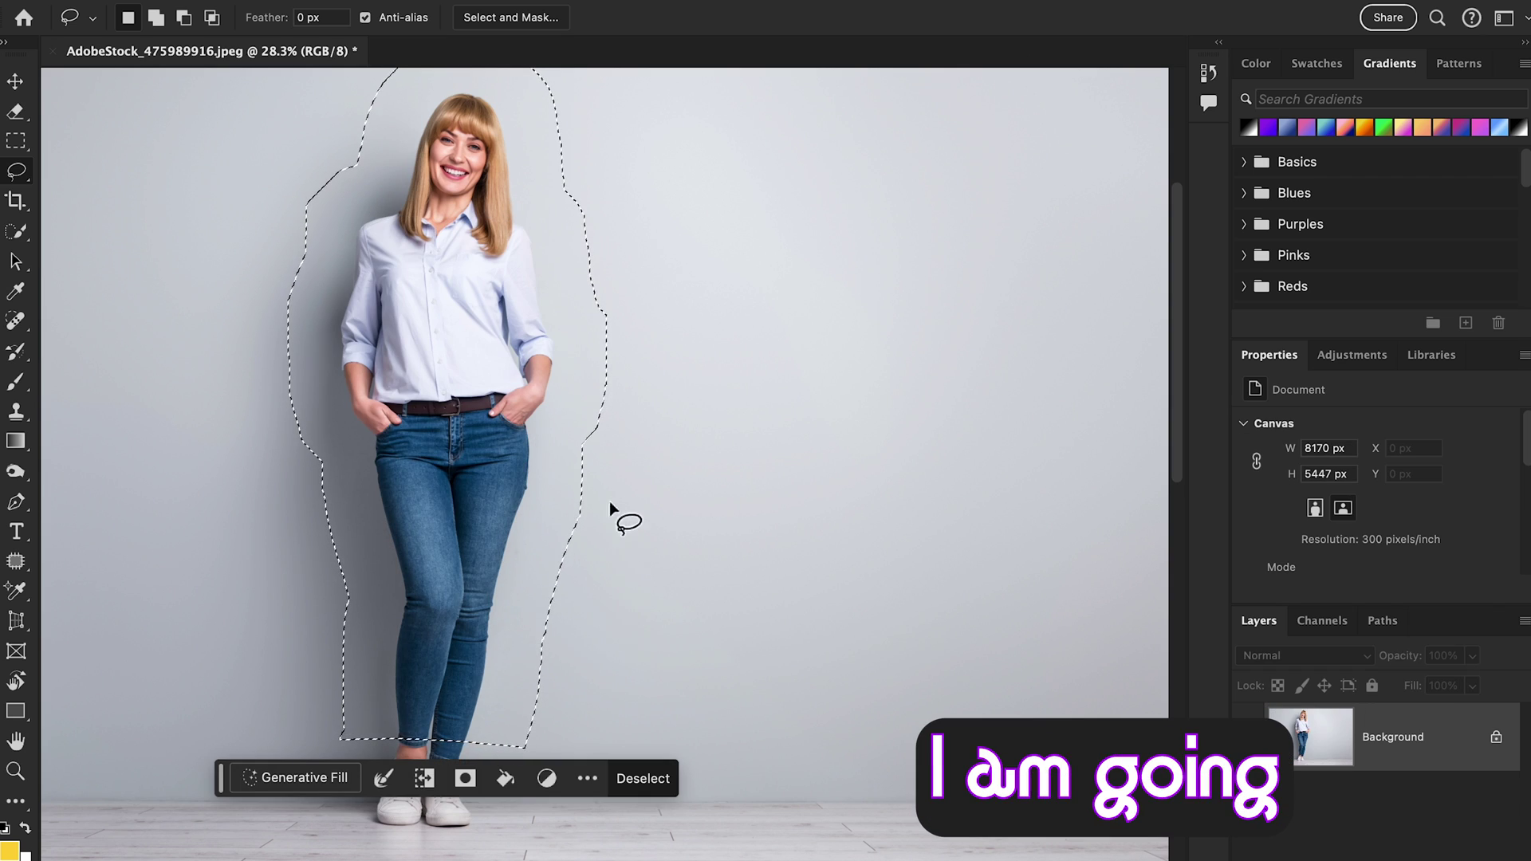
- Subtract the woman's head down to the chin with the Lasso tool, keeping her neck and lower hair in the selection
scroll(582, 410, "up", 2)
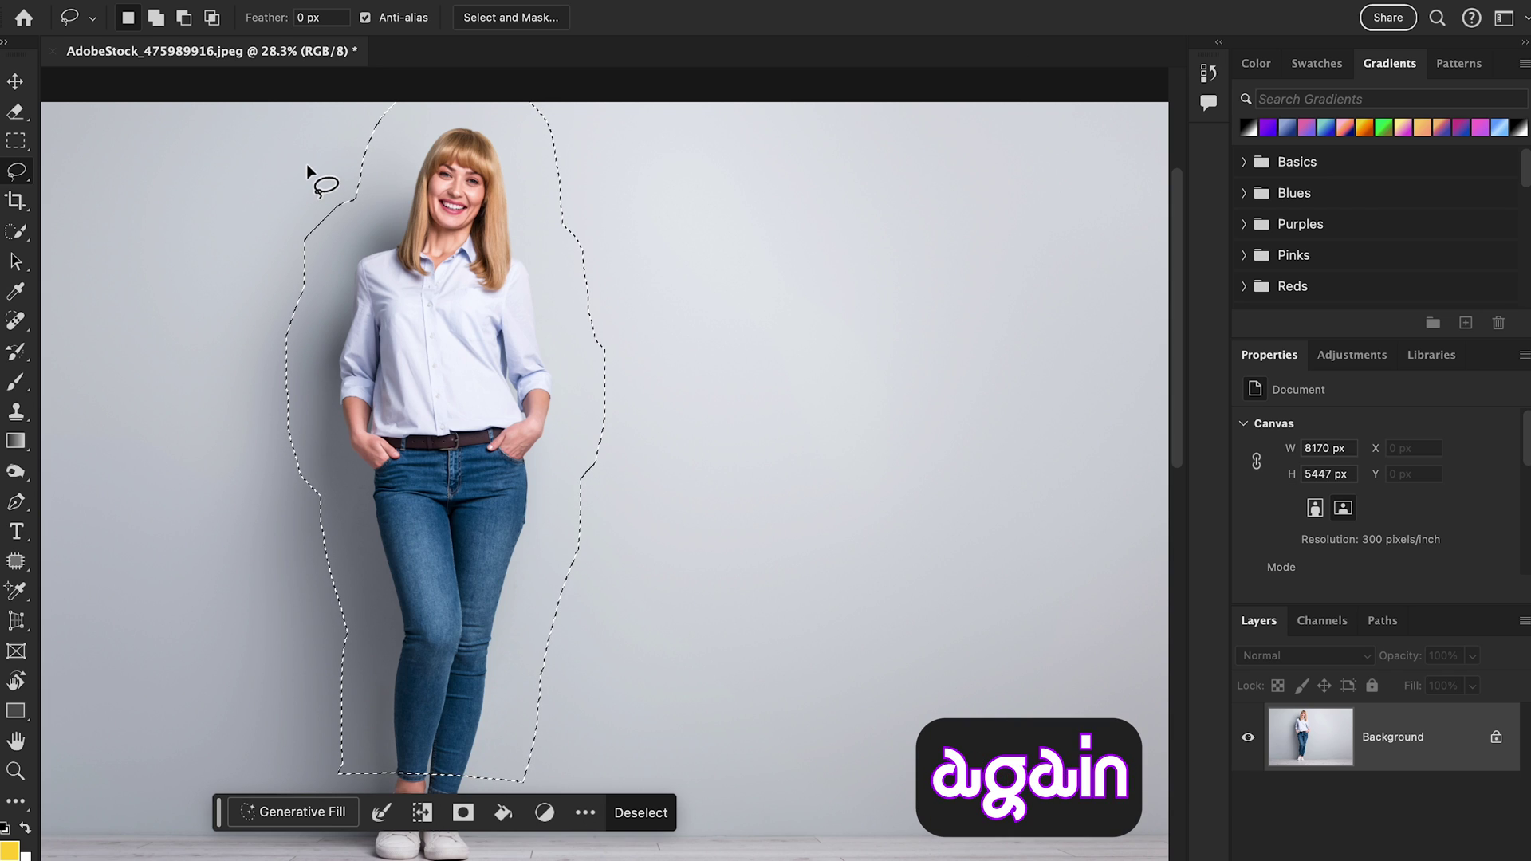
key("alt")
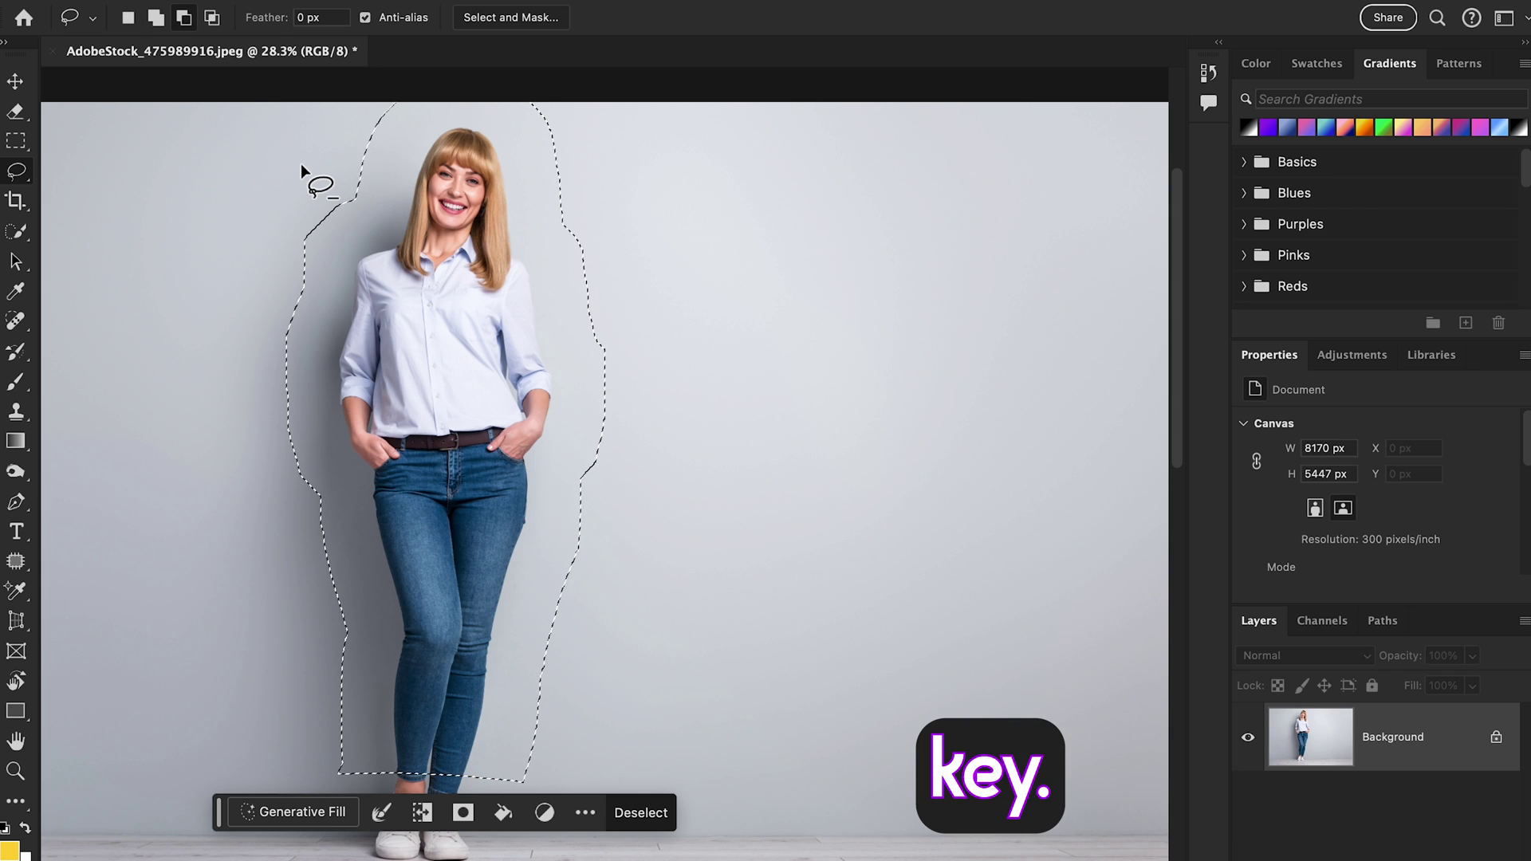
mouse_move(301, 166)
left_mouse_down()
mouse_move(427, 229)
mouse_move(512, 232)
mouse_move(578, 190)
mouse_move(598, 153)
mouse_move(583, 106)
mouse_move(488, 64)
mouse_move(343, 96)
mouse_move(304, 177)
left_mouse_up()
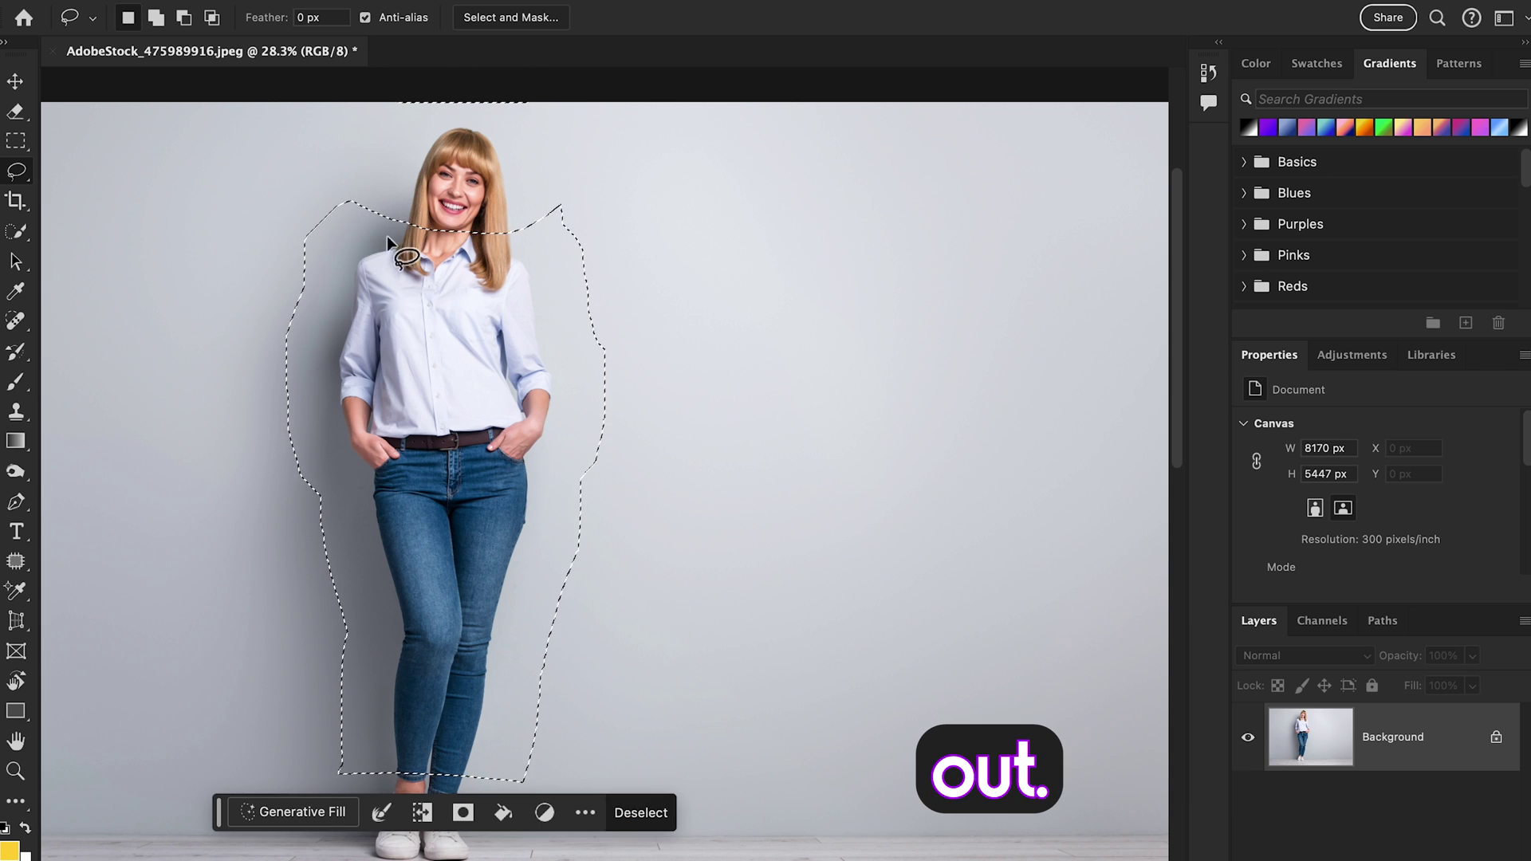
- Run Generative Fill on the woman's clothing selection with the prompt "Red Stylish T shirt and Trosuer"
left_click(271, 812)
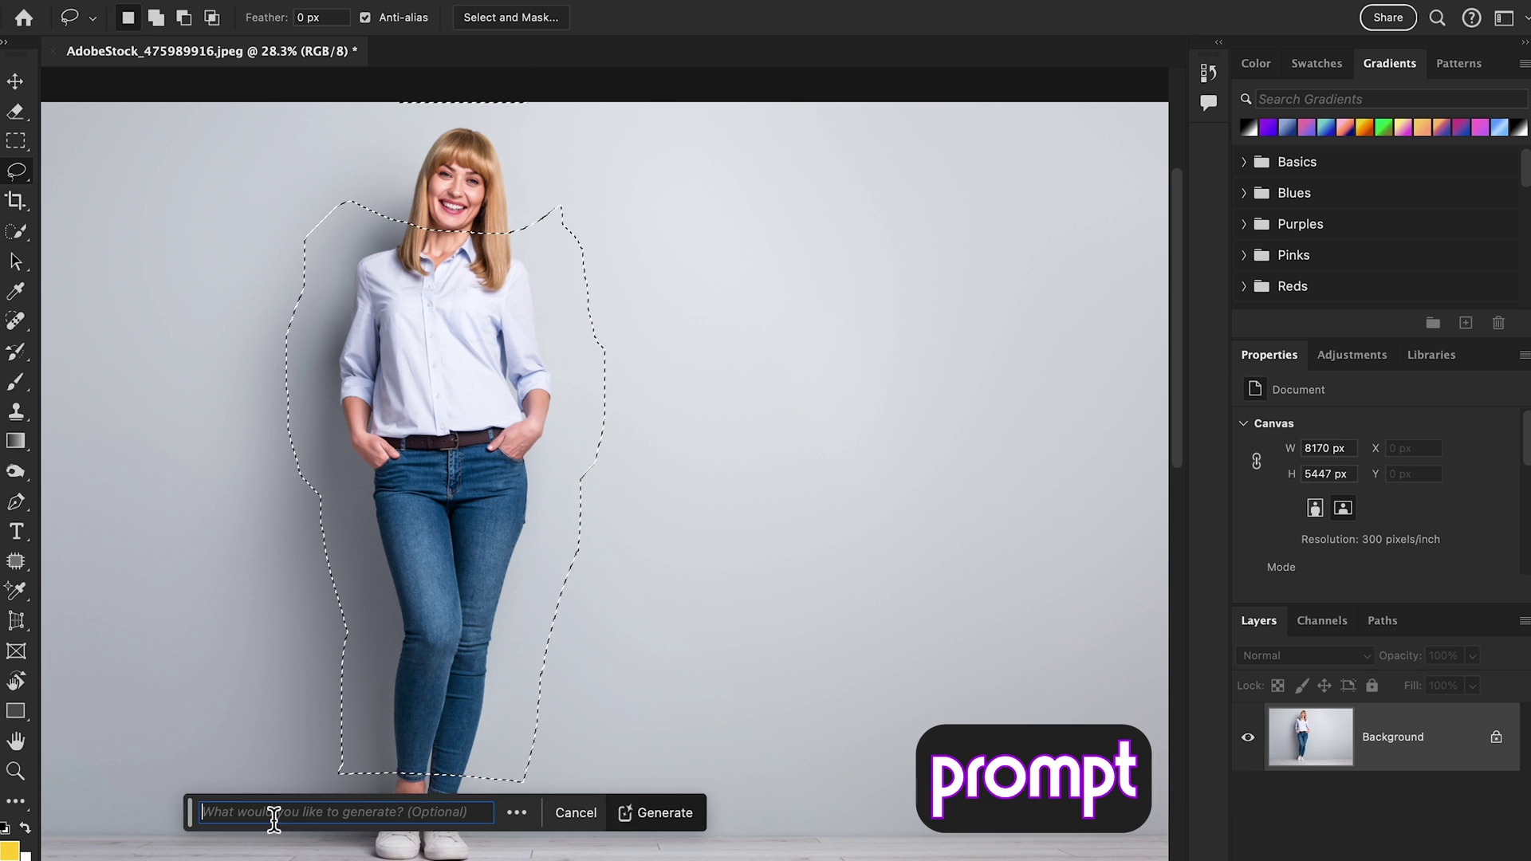
type("Red S")
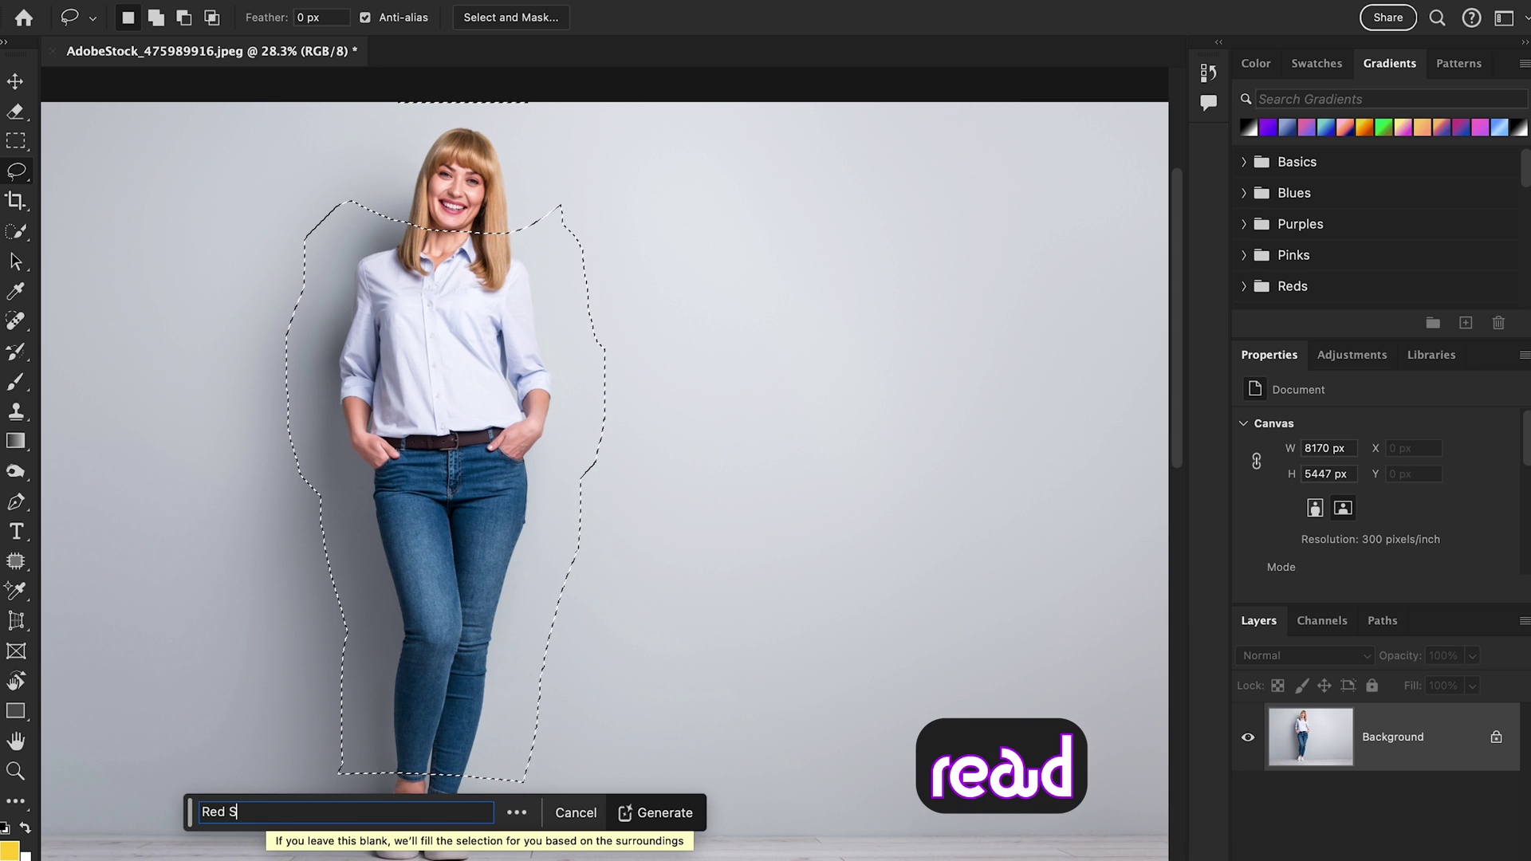
type("tylish T shi")
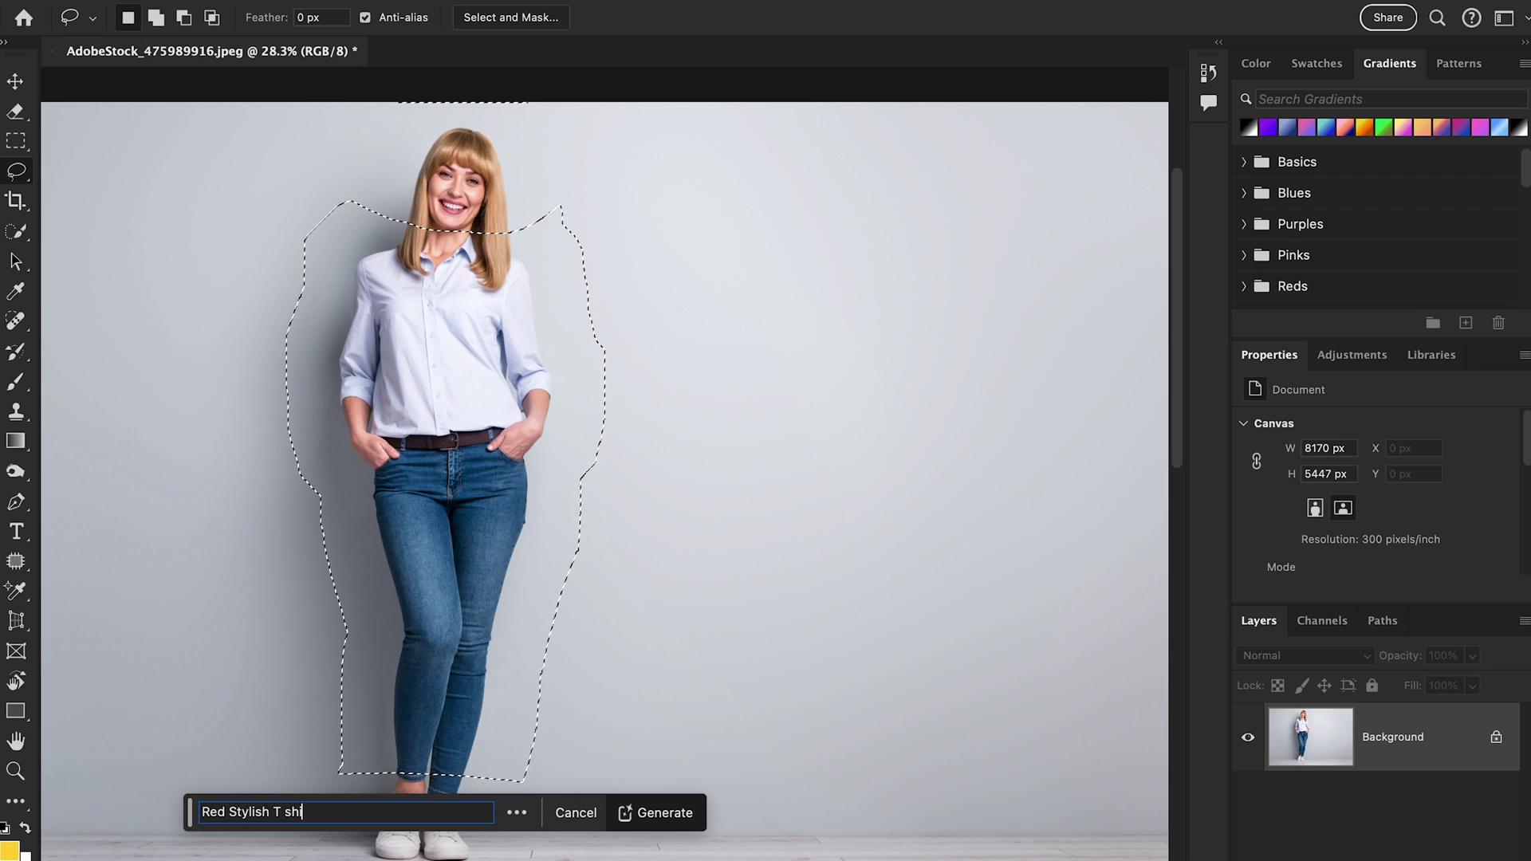
type("and Trosuer")
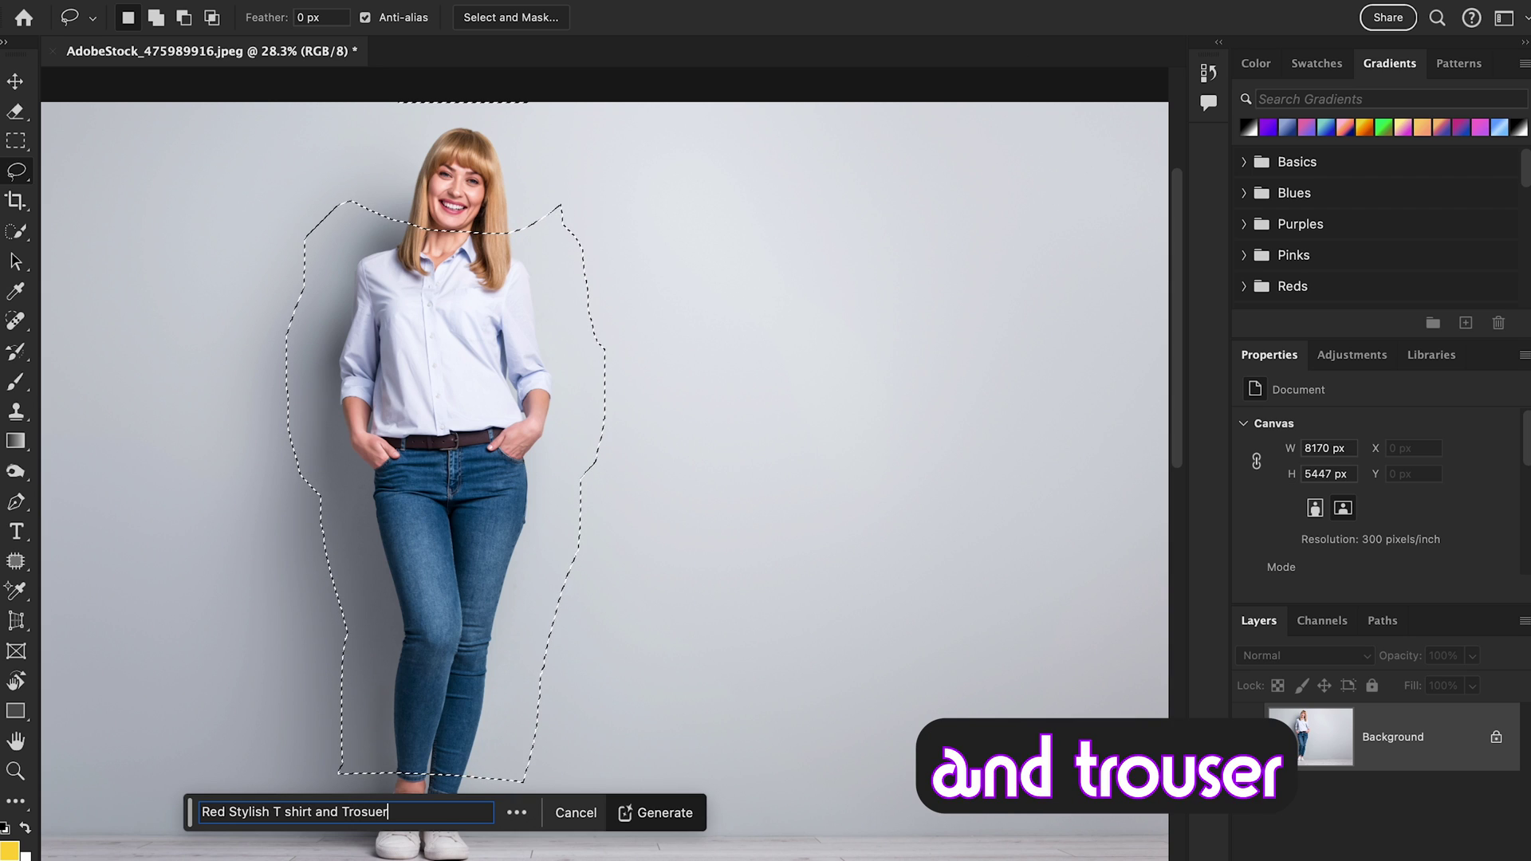
left_click(633, 821)
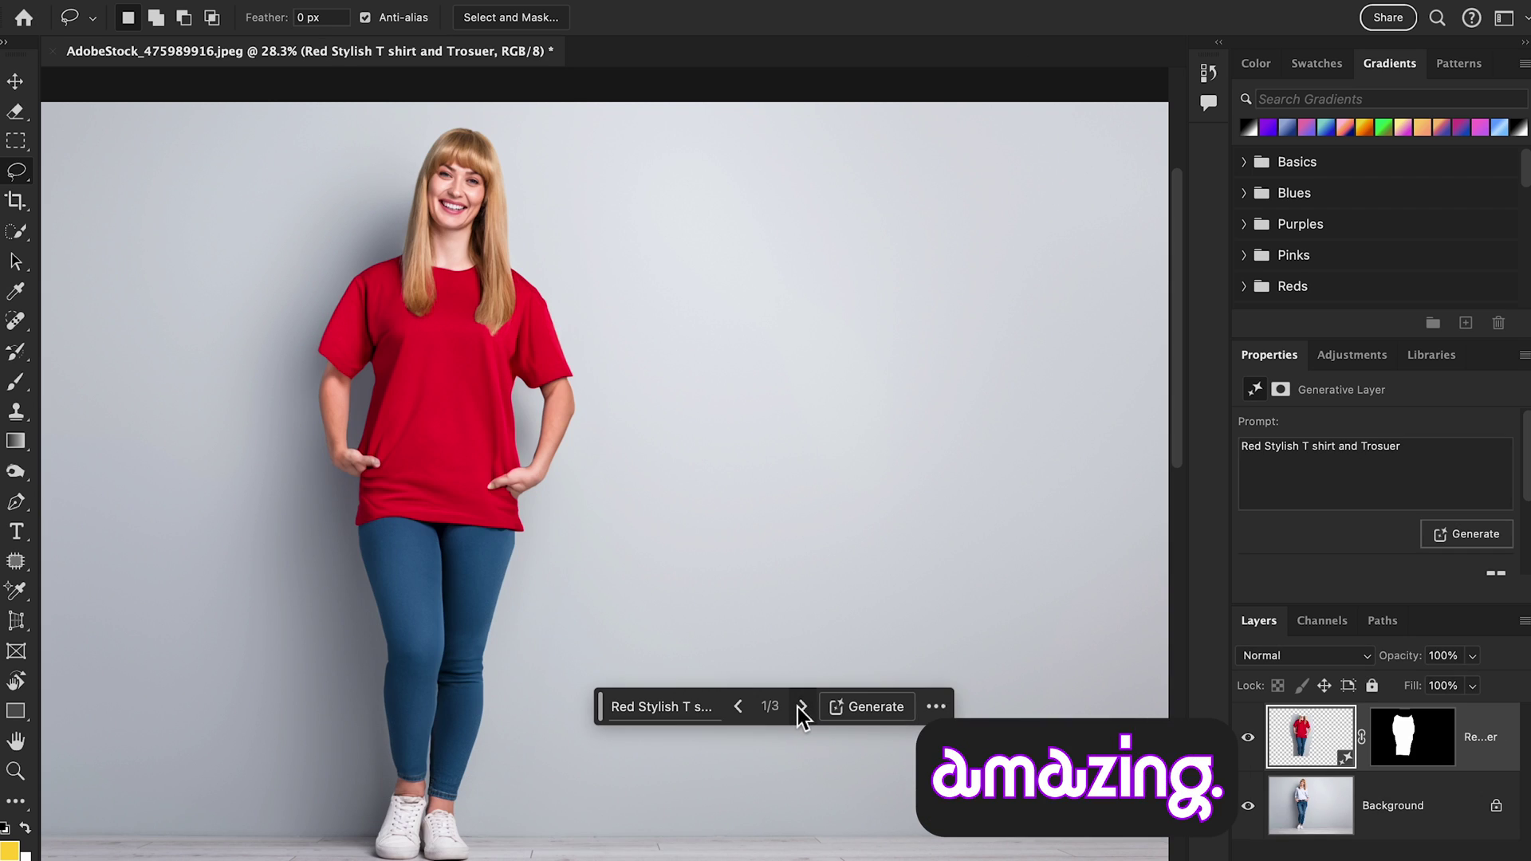
- Compare the generated variations of the red T-shirt outfit on the woman
left_click(803, 707)
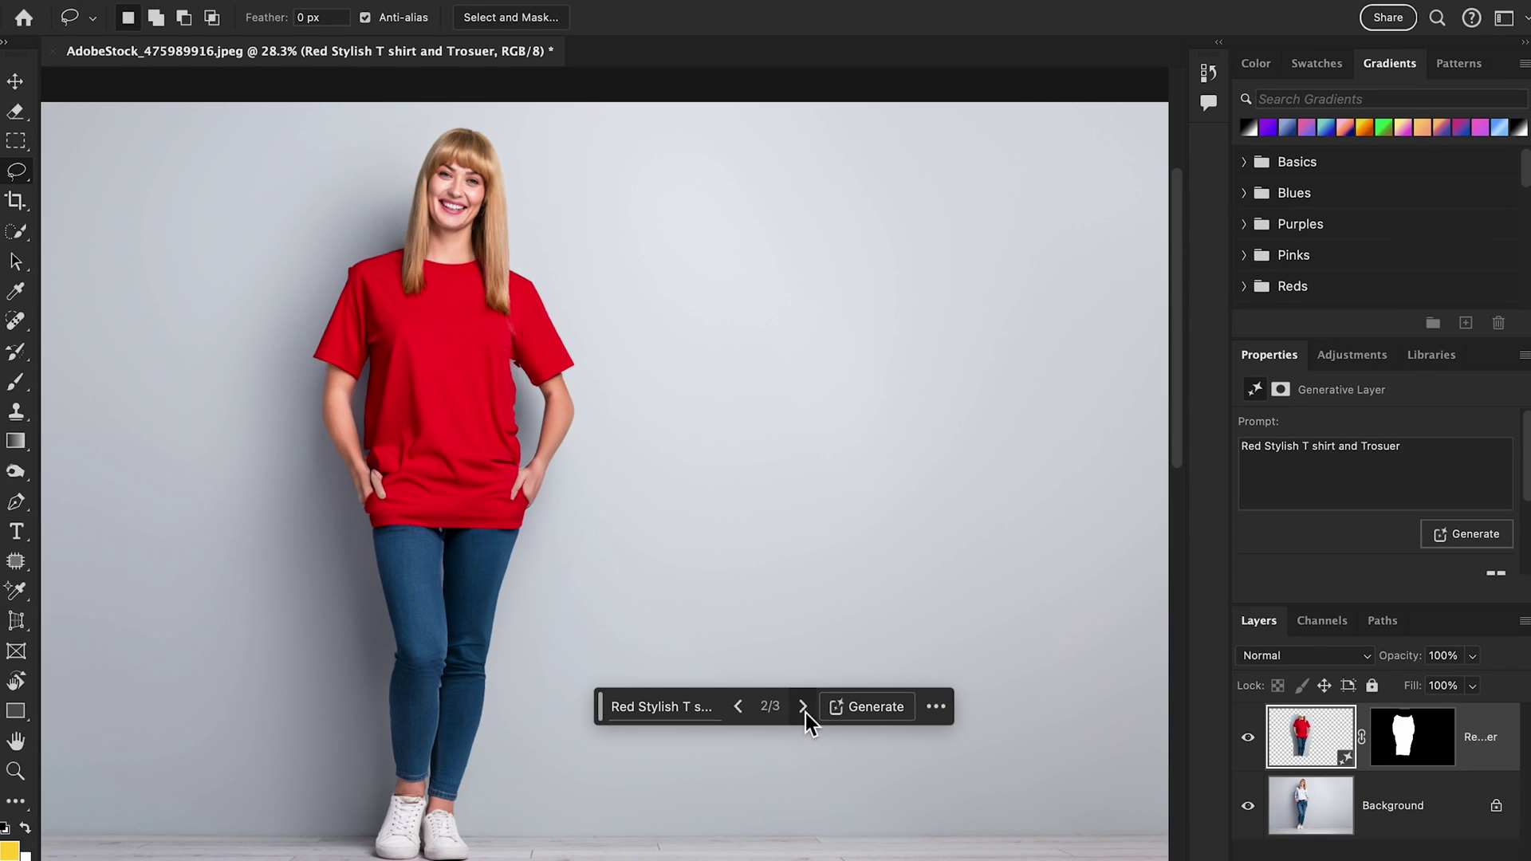
left_click(805, 706)
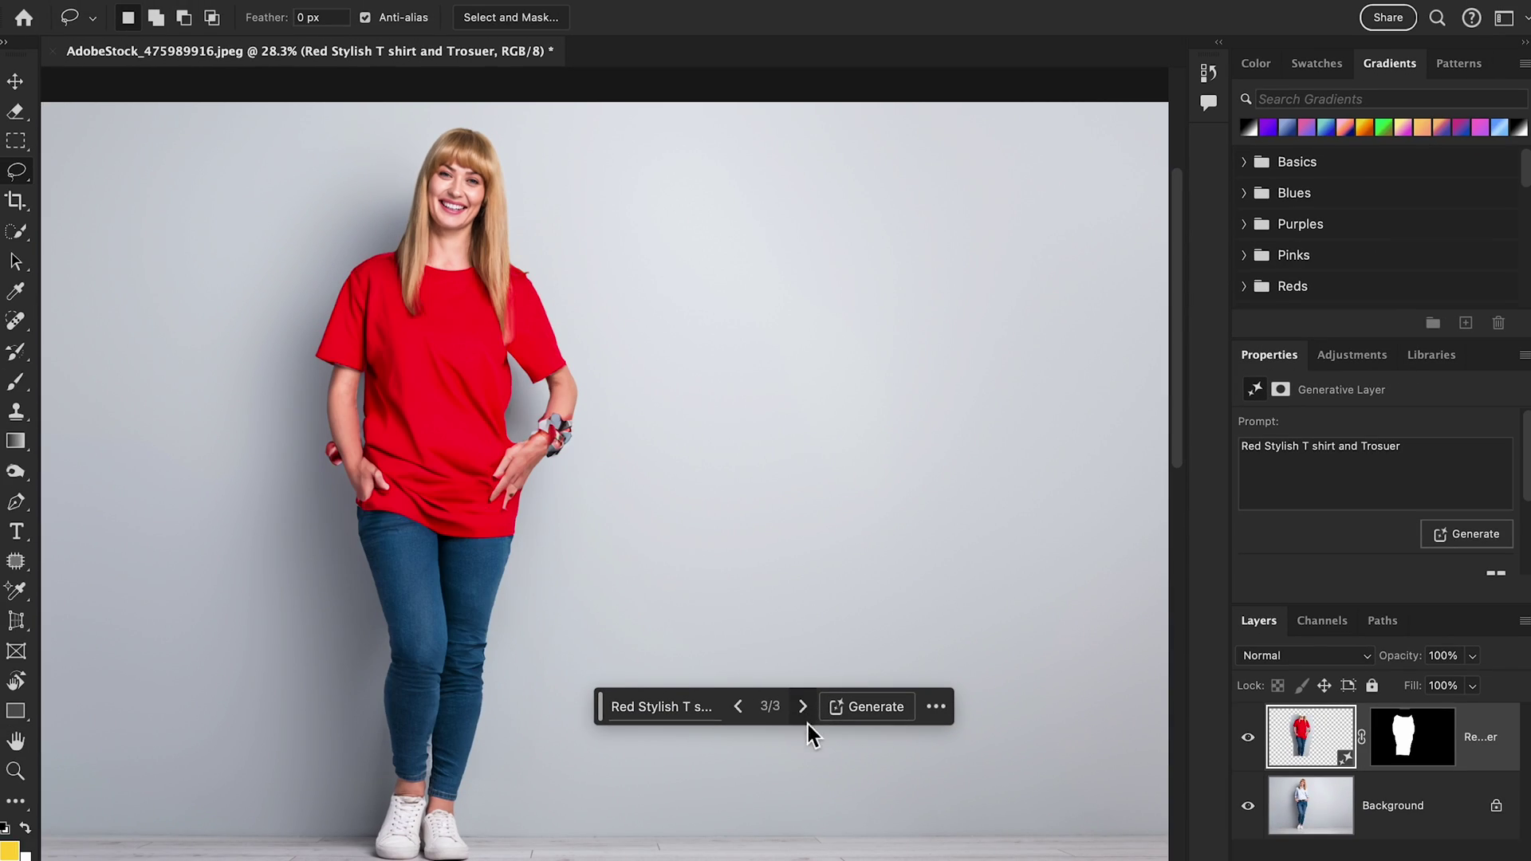
left_click(803, 706)
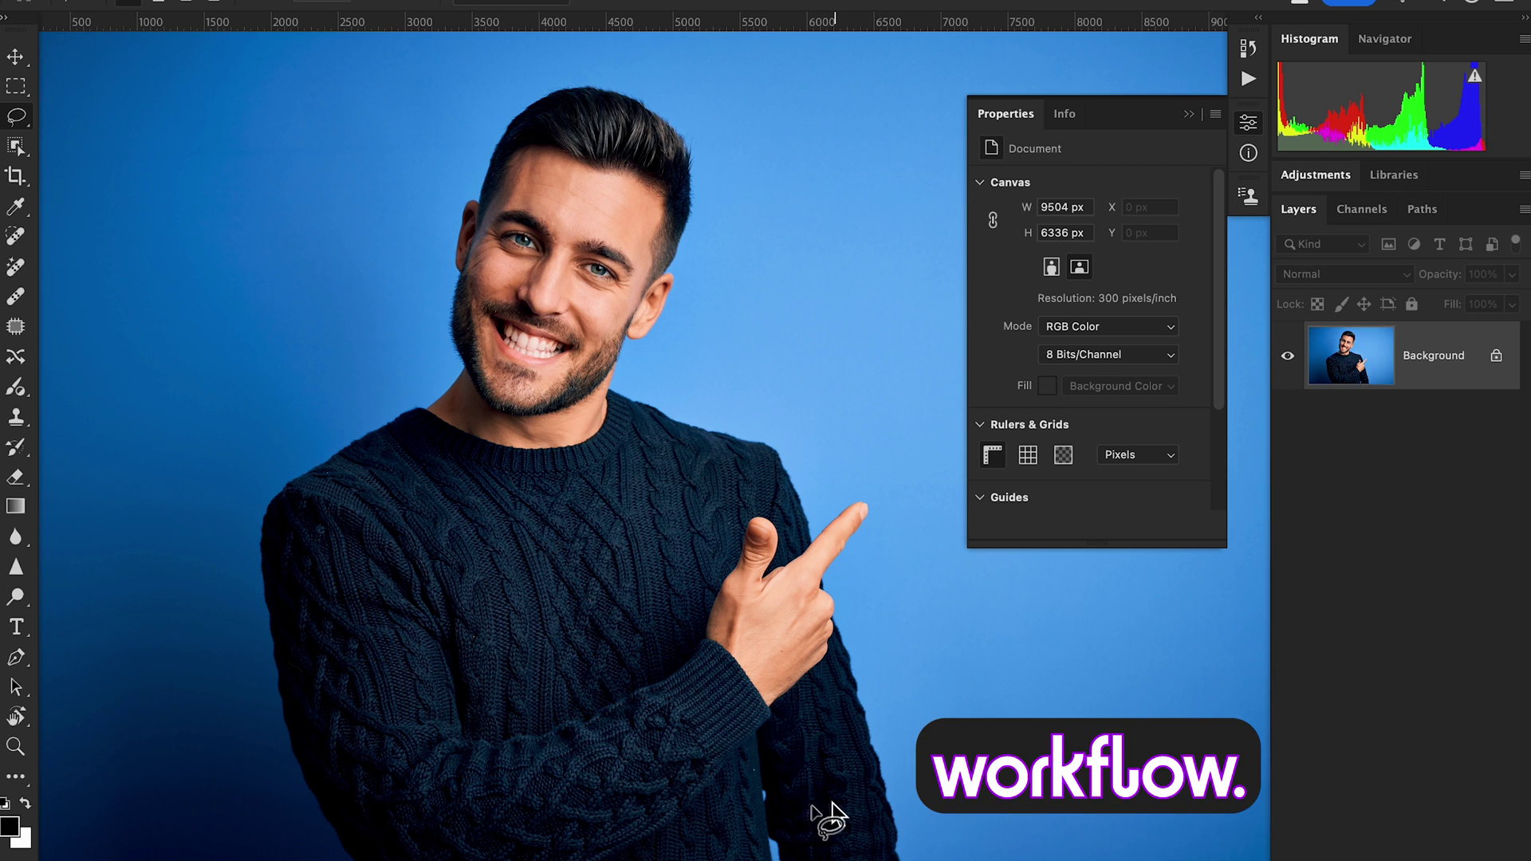
- Select the man in the dark sweater with Select Subject in the blue-background photo
left_click_drag(451, 858, 909, 707)
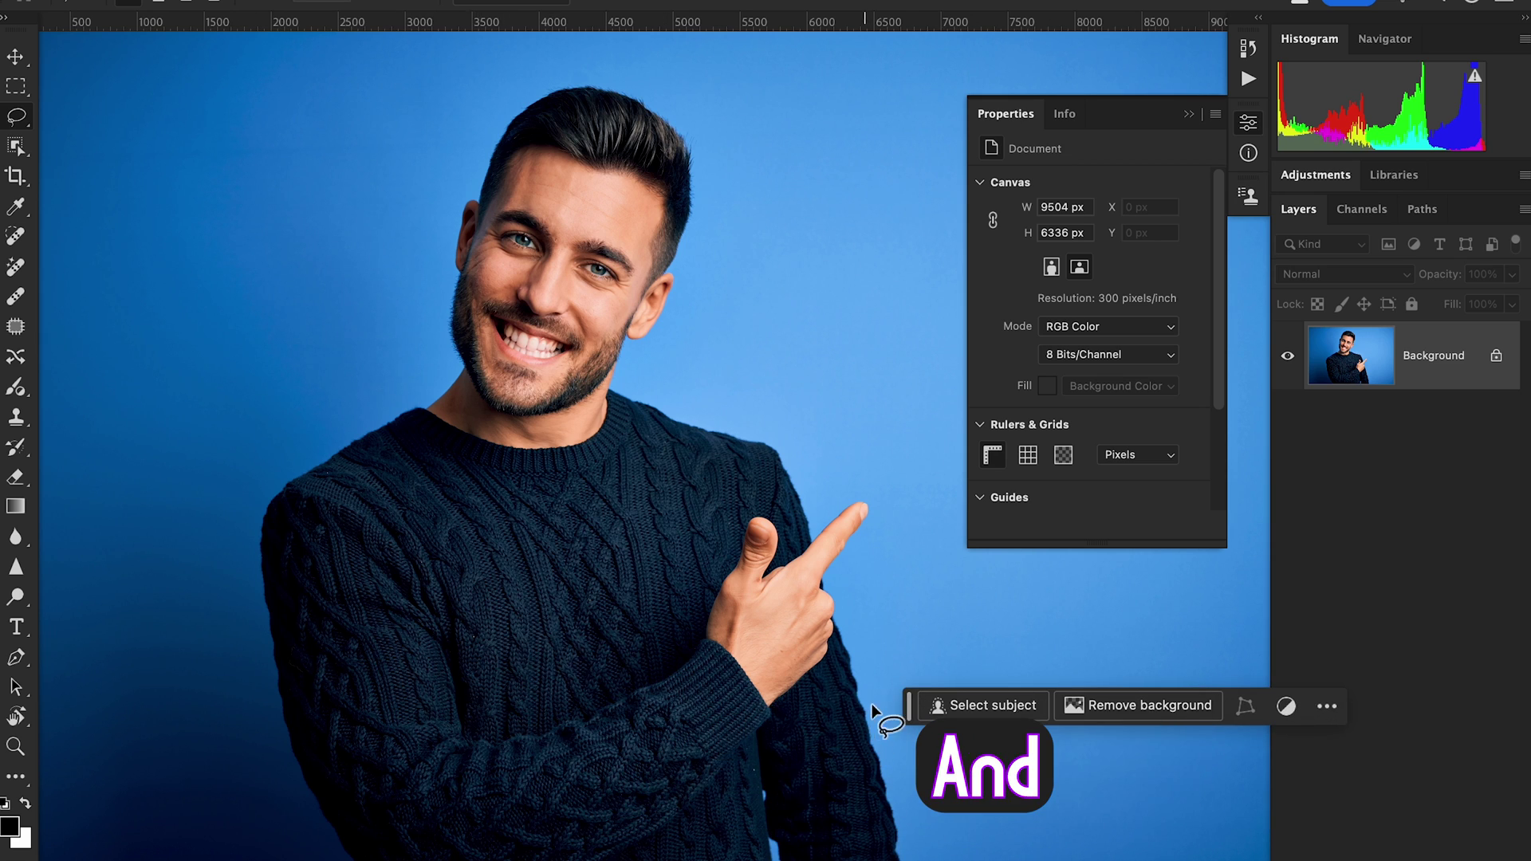
left_click_drag(908, 707, 842, 706)
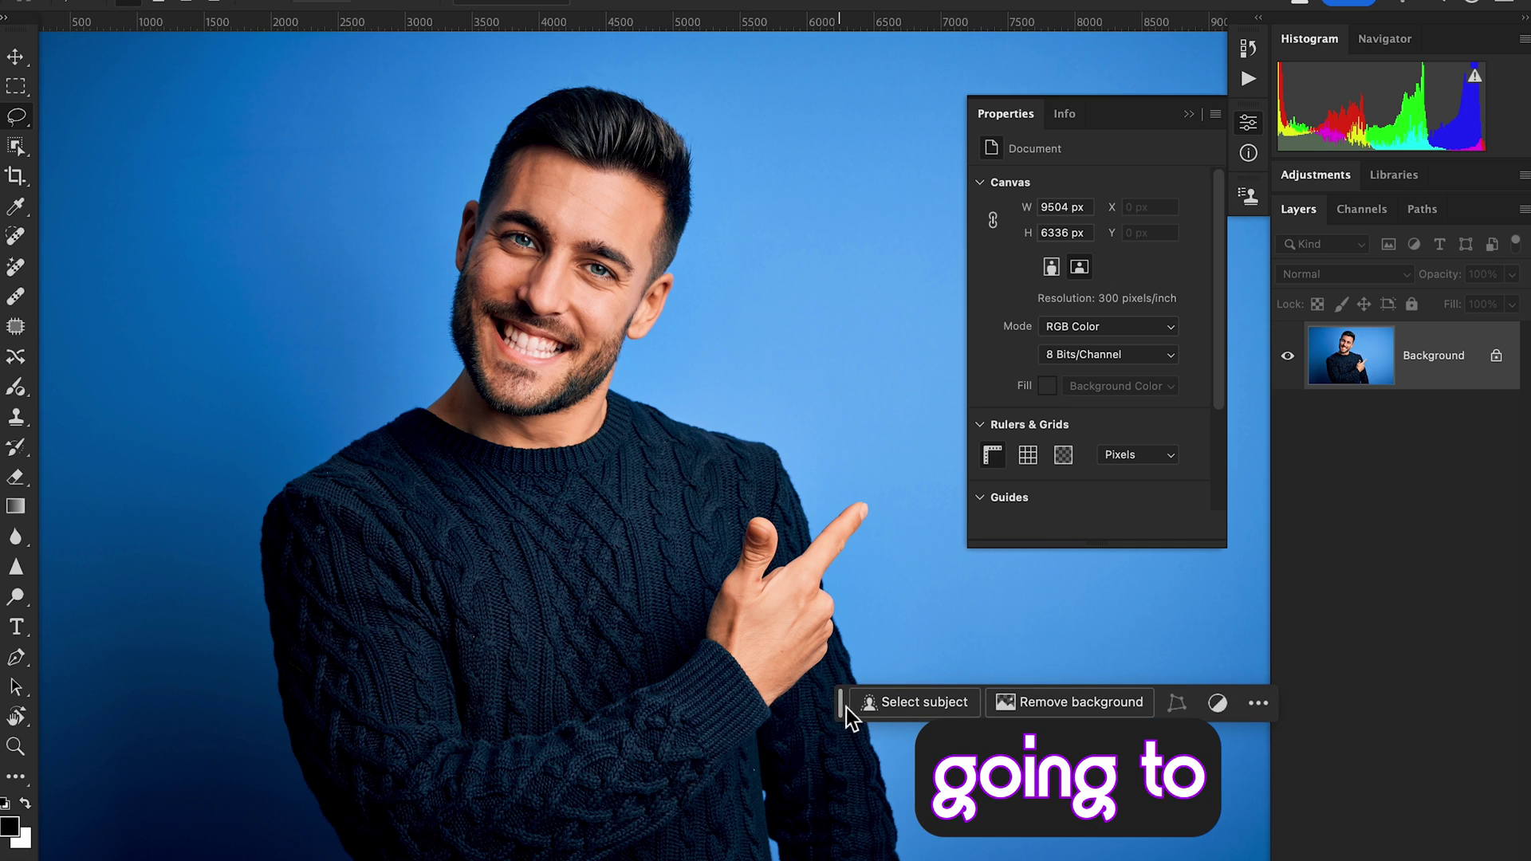
left_click(887, 702)
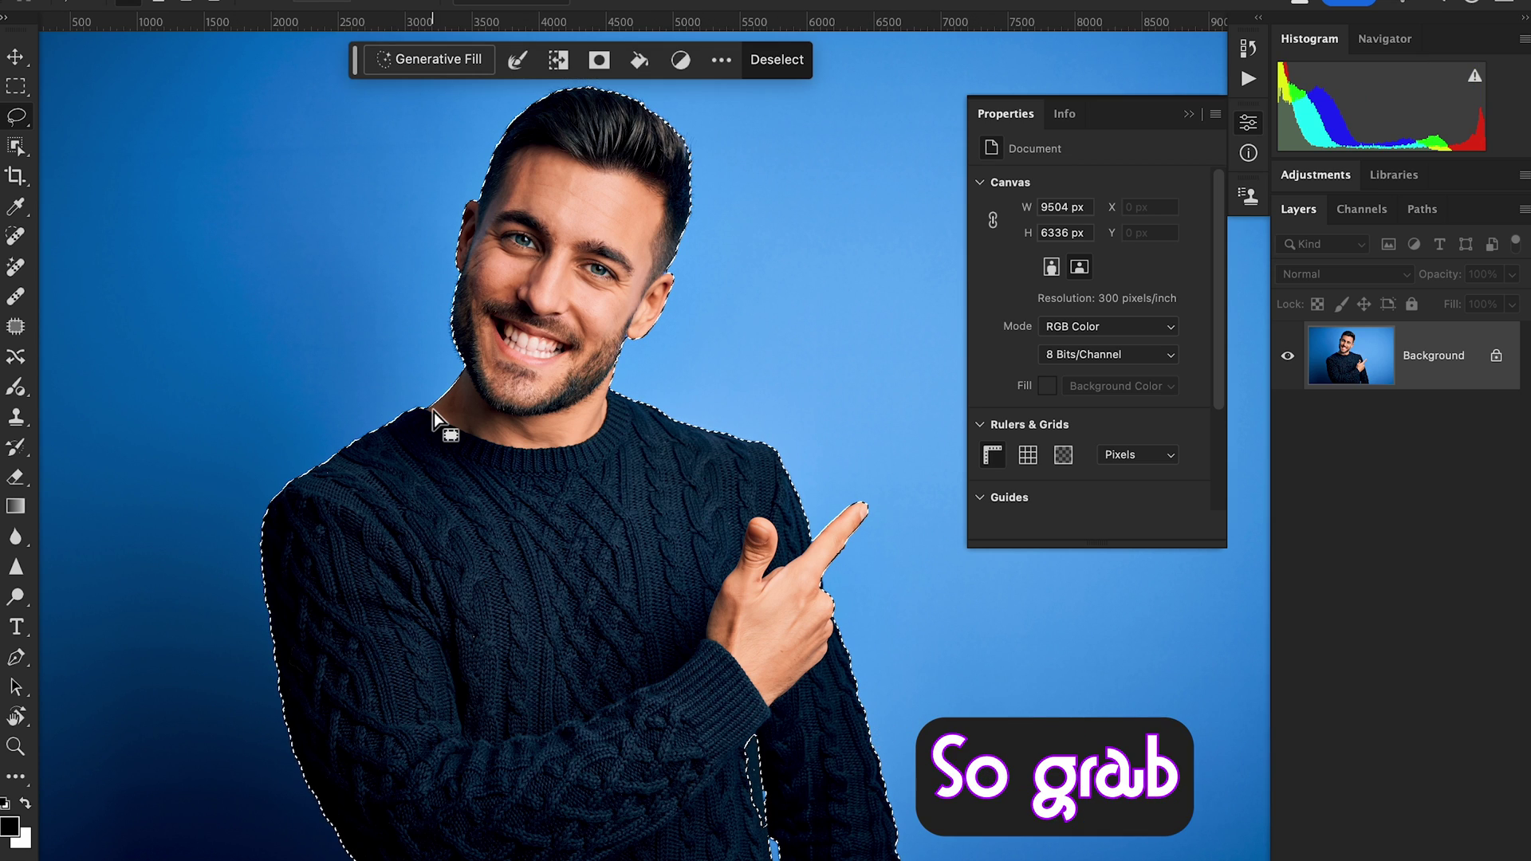
- Subtract the man's head down to the chin from the selection with the Lasso tool
key("space")
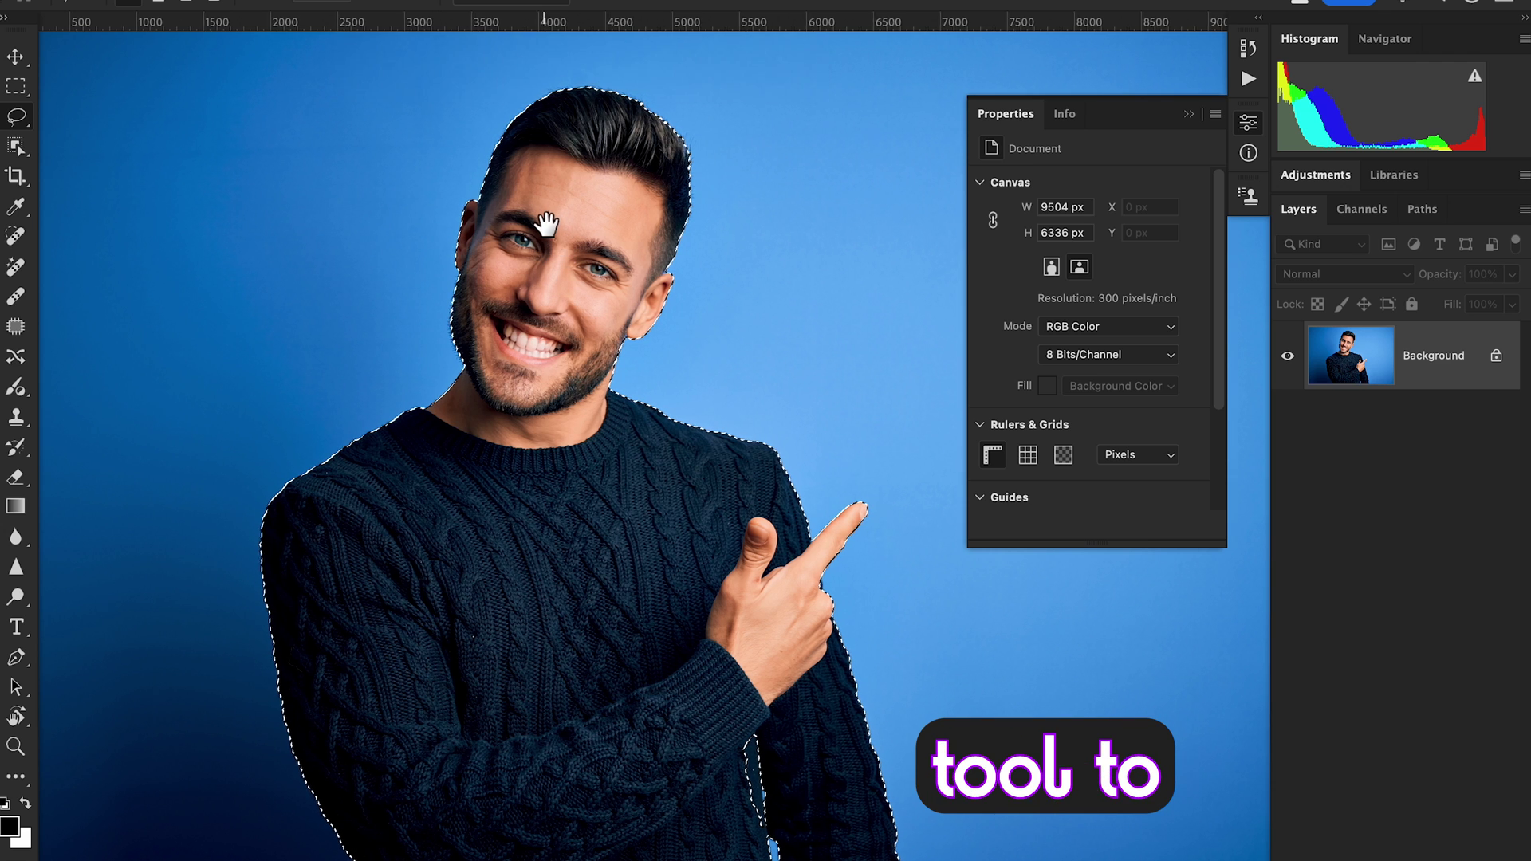
left_click_drag(547, 223, 535, 246)
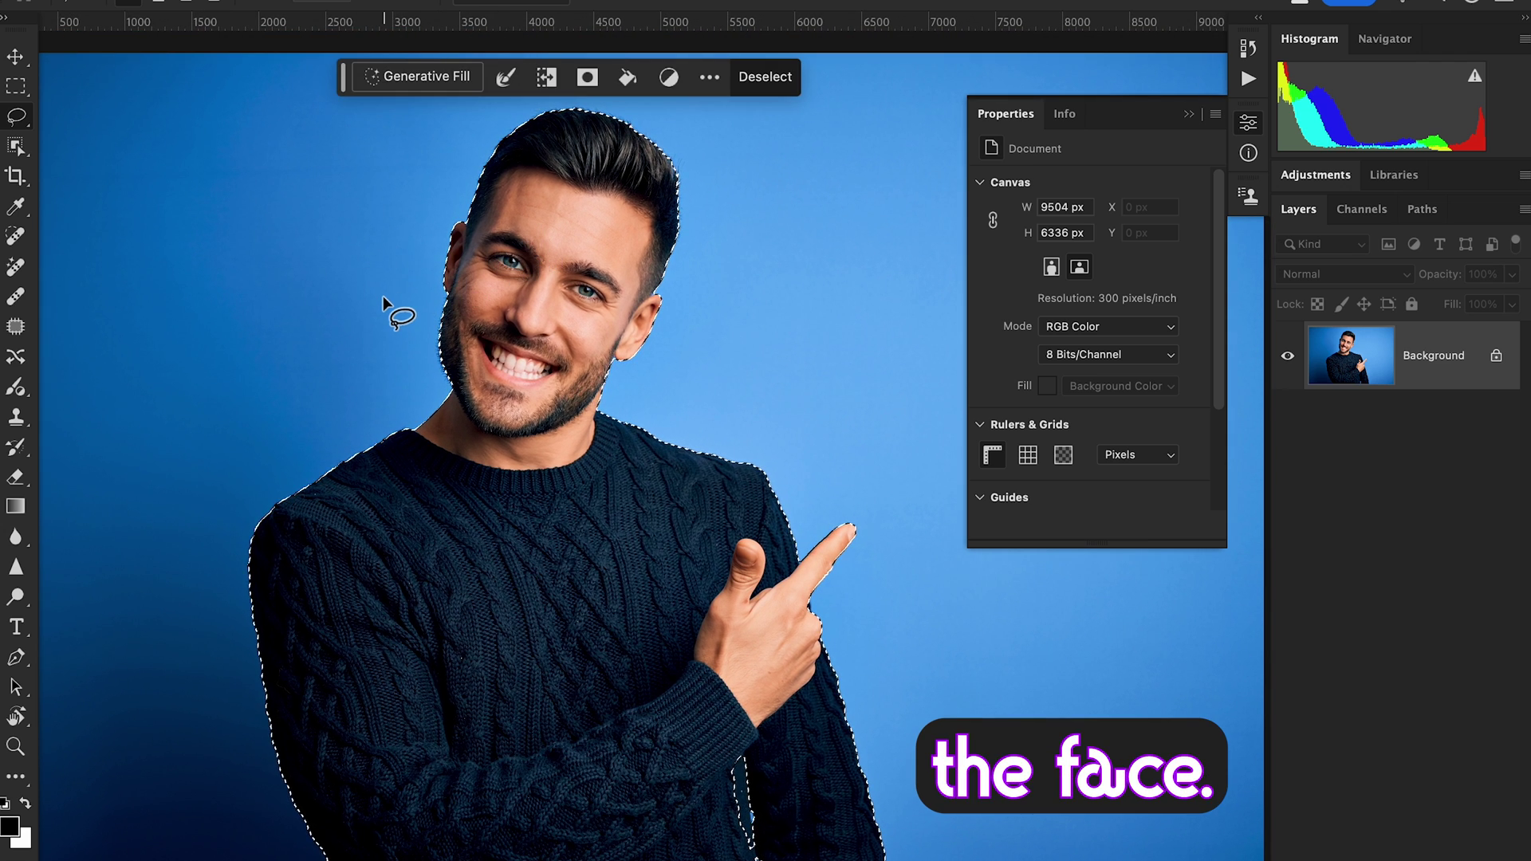
mouse_move(324, 297)
left_mouse_down()
mouse_move(481, 425)
mouse_move(568, 424)
mouse_move(659, 371)
mouse_move(711, 281)
mouse_move(715, 205)
left_mouse_up()
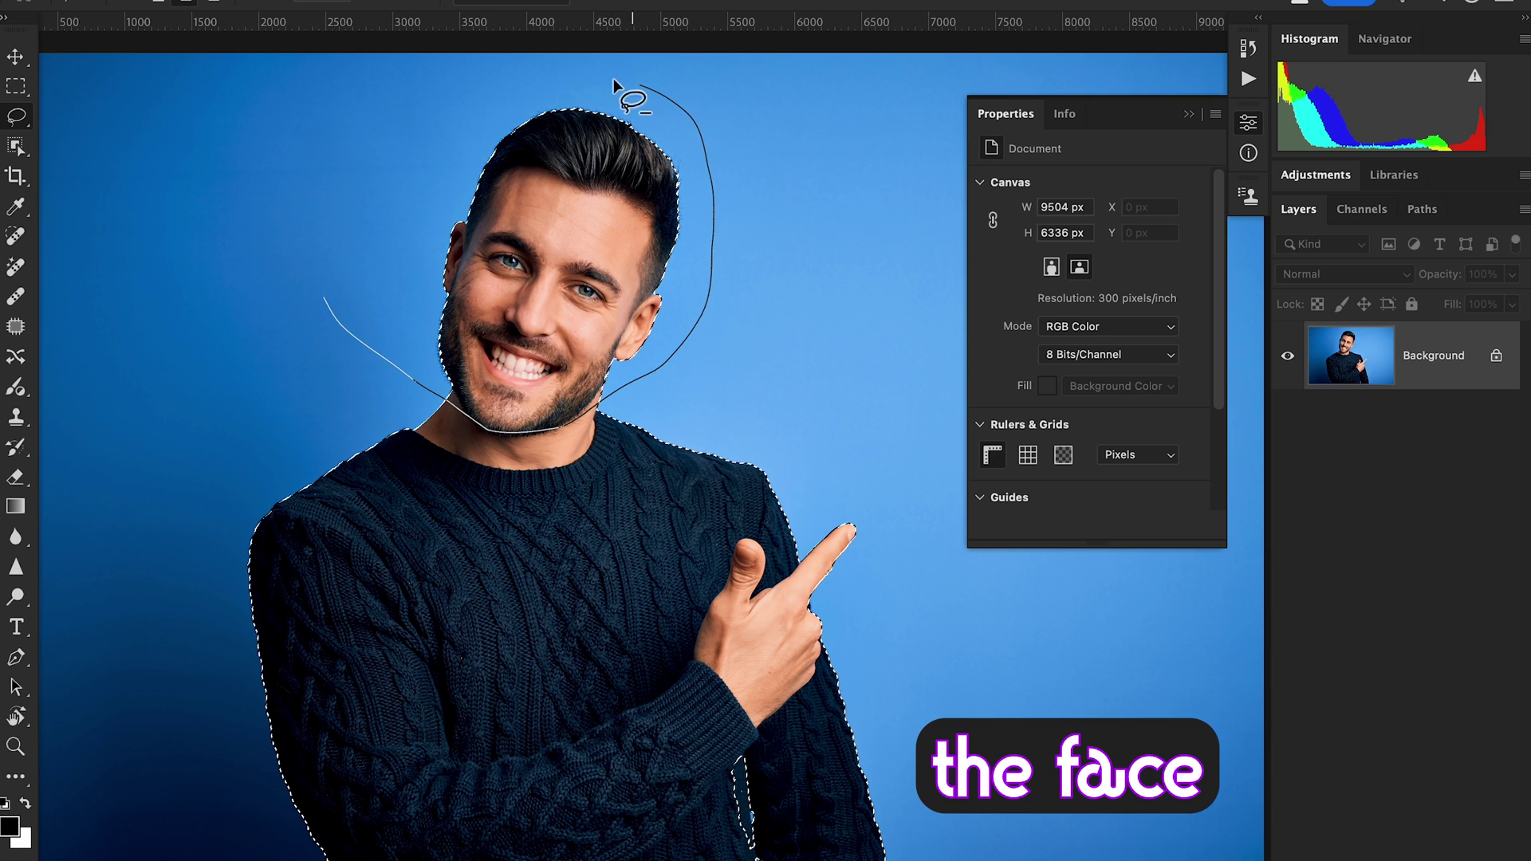
mouse_move(624, 80)
left_mouse_down()
mouse_move(457, 89)
mouse_move(361, 174)
left_mouse_up()
left_click_drag(336, 281, 327, 309)
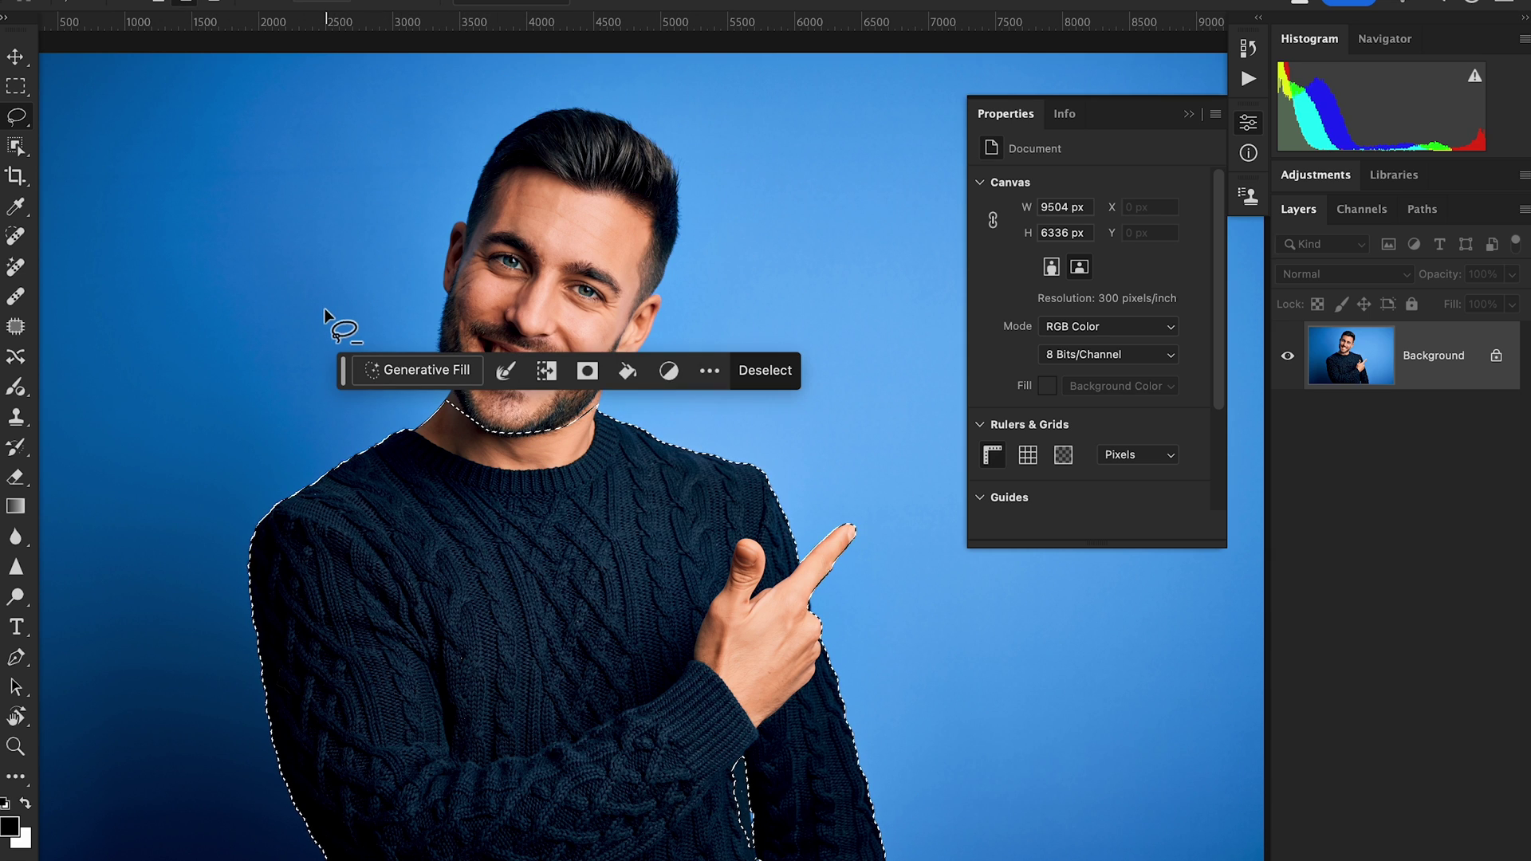
- Start Generative Fill on the man's sweater selection and set AdobeStock_455100645.jpeg as the reference image after previewing it
scroll(789, 399, "down", 3)
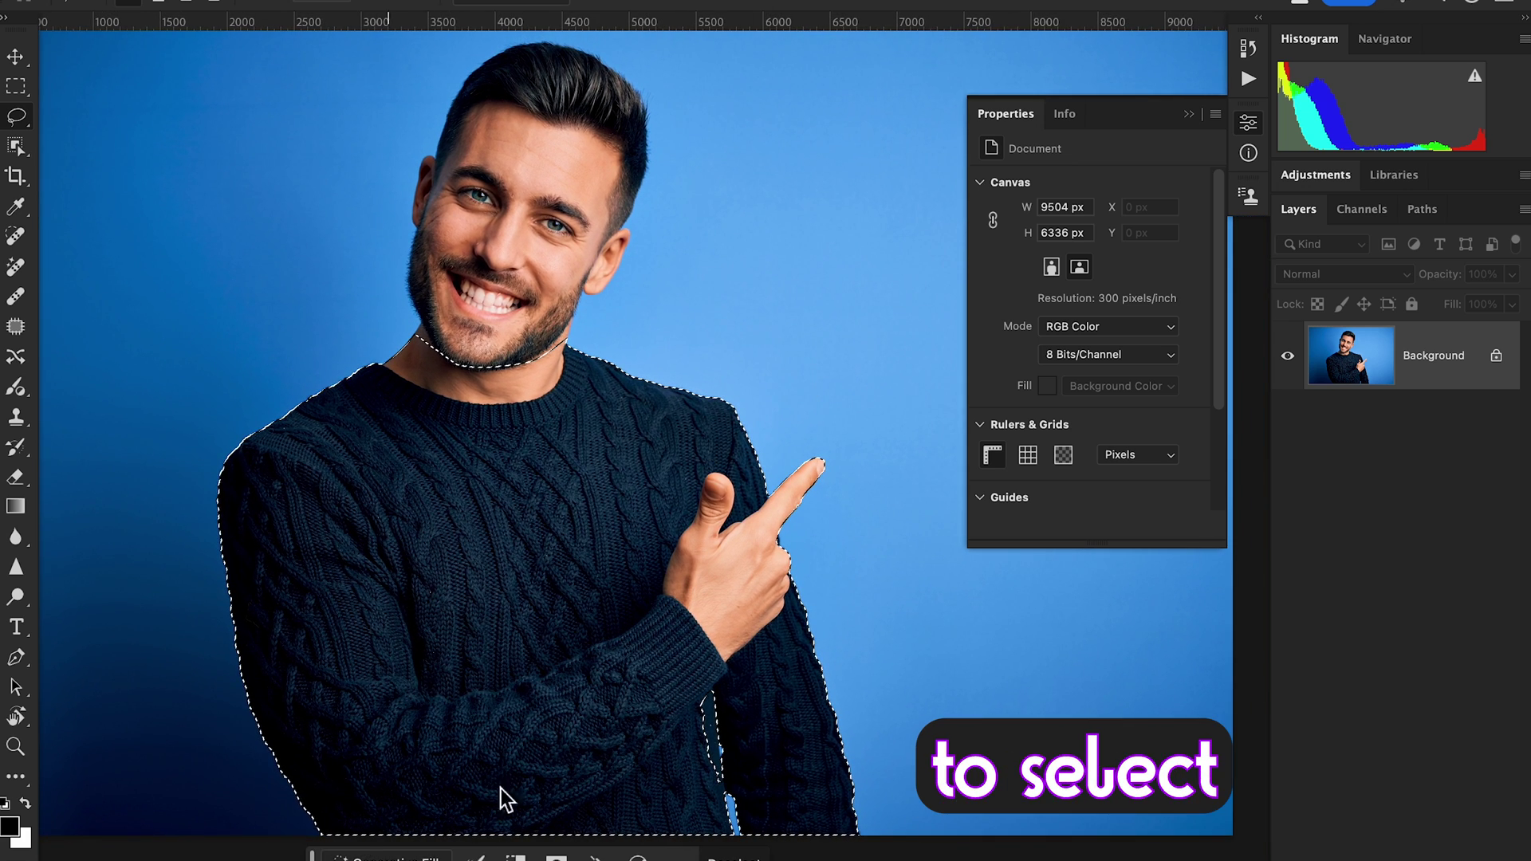
left_click(391, 857)
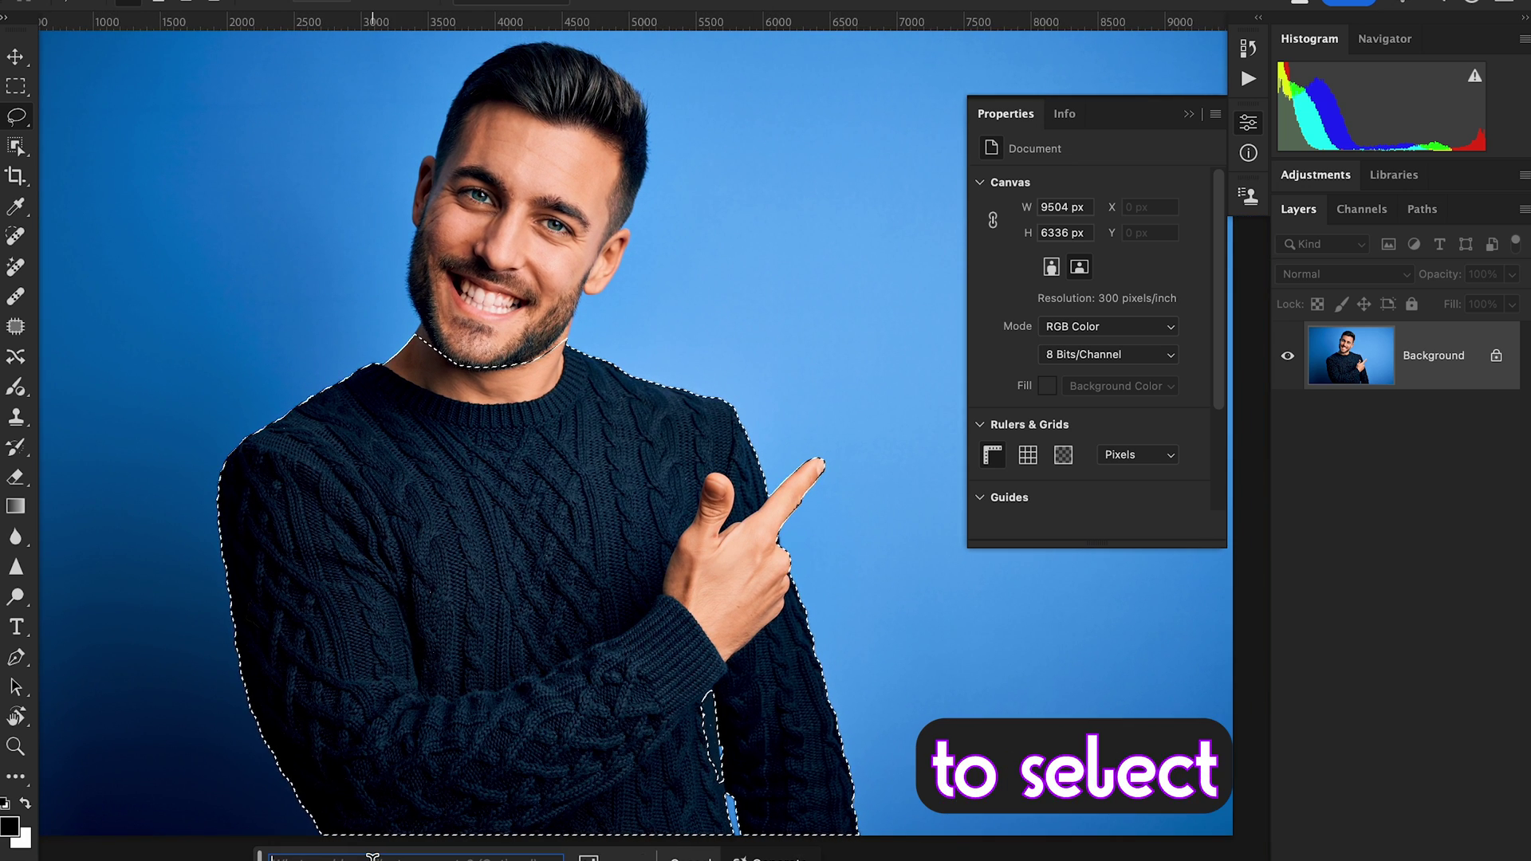
left_click_drag(259, 857, 417, 673)
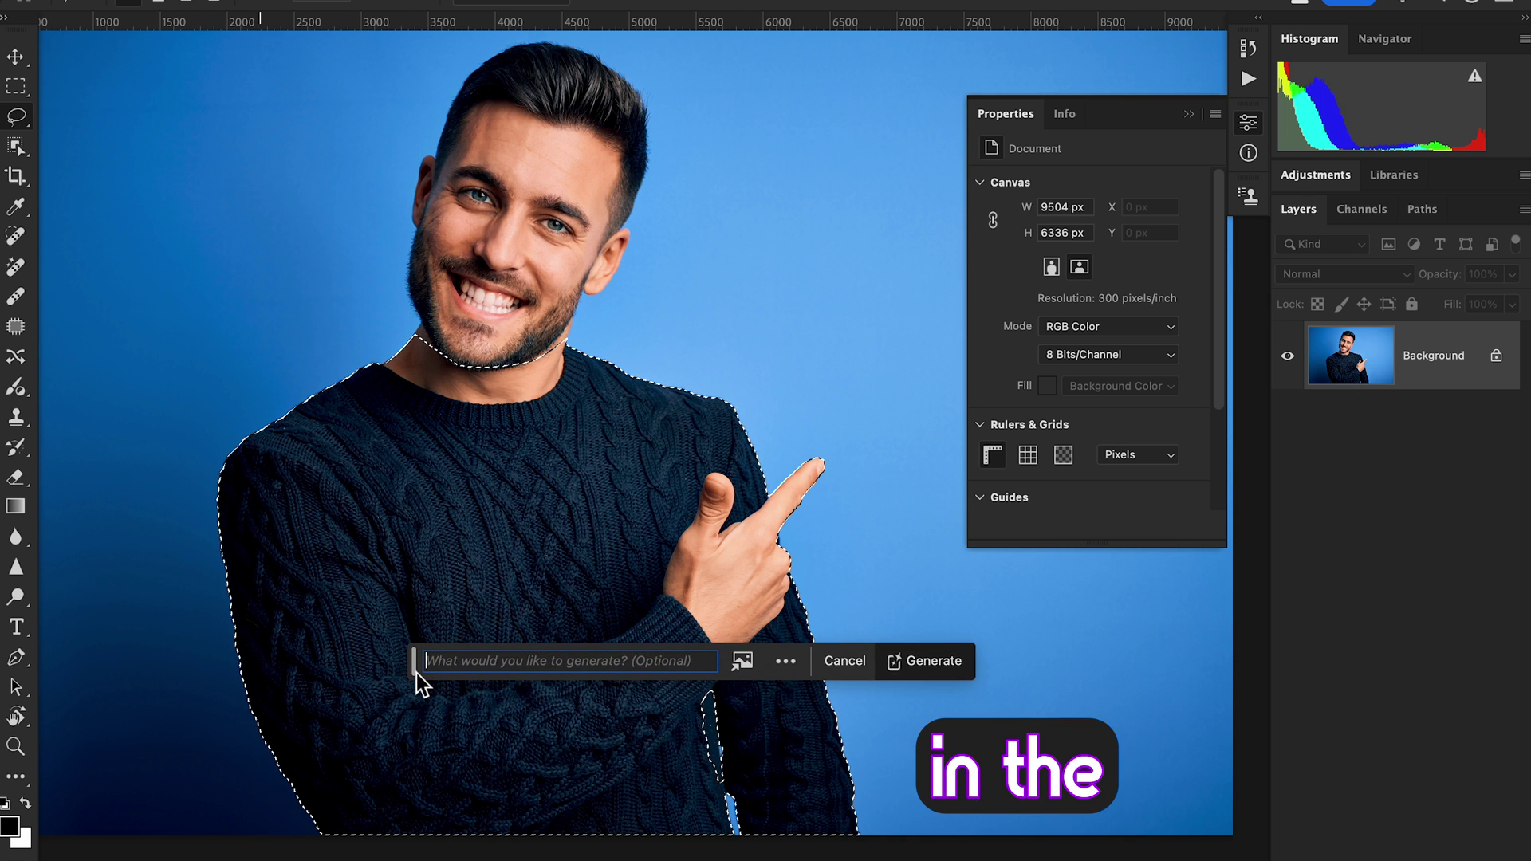
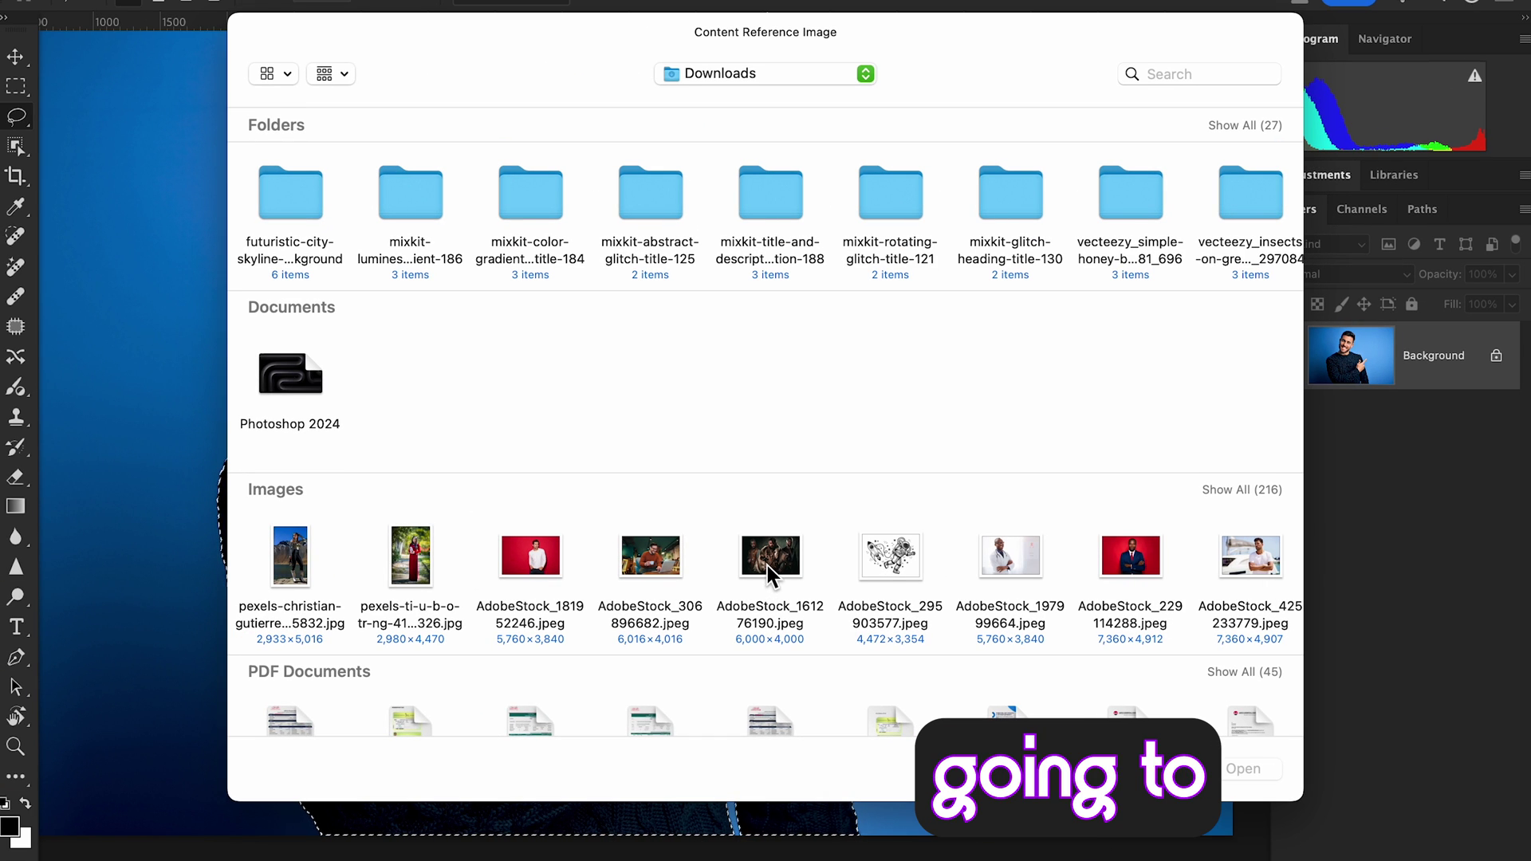
scroll(949, 580, "right", 5)
scroll(996, 580, "right", 3)
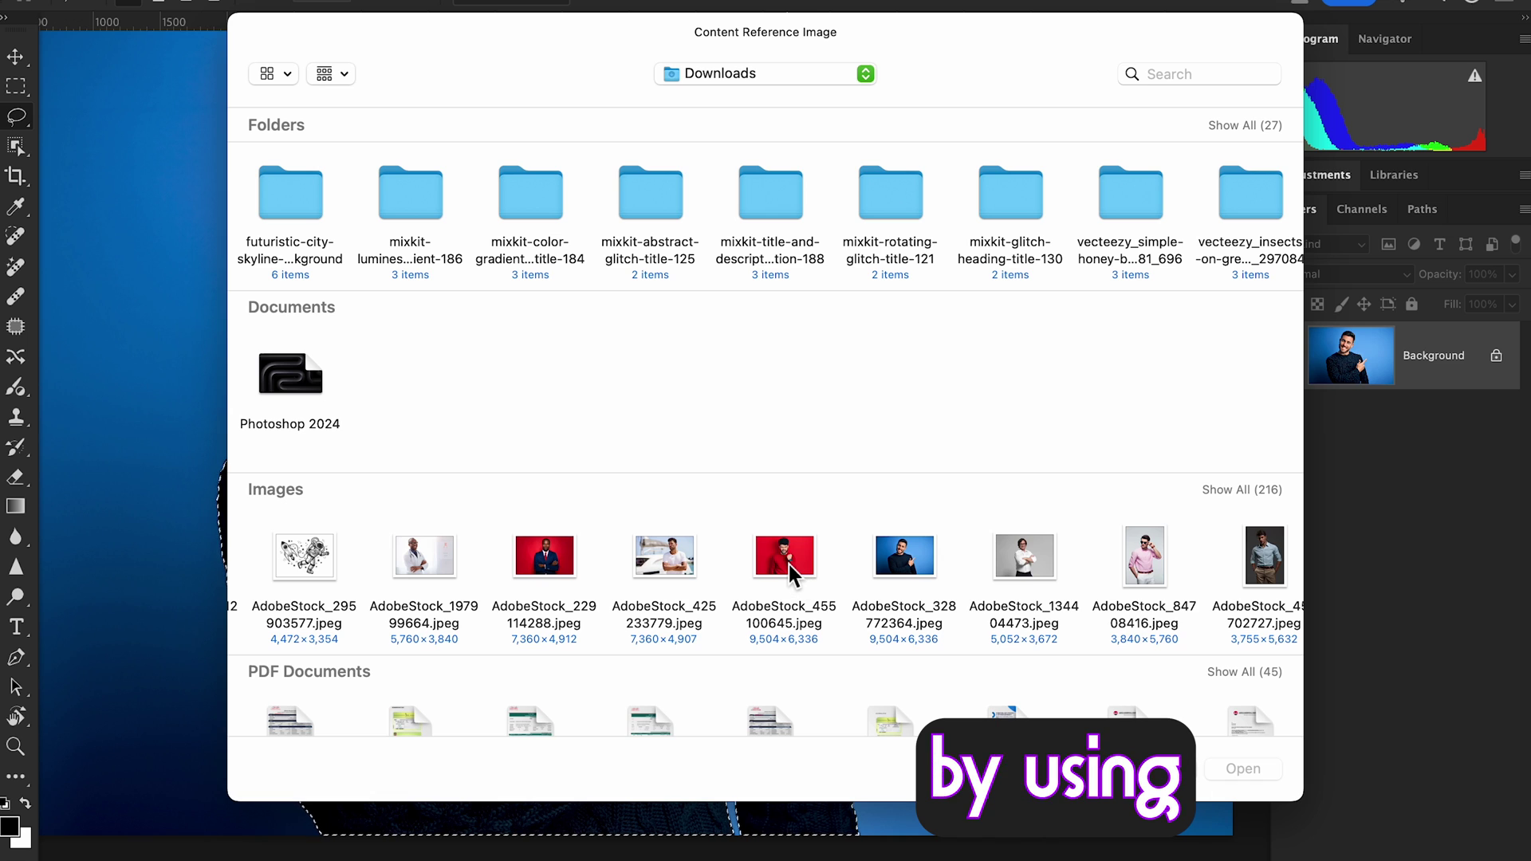
right_click(790, 568)
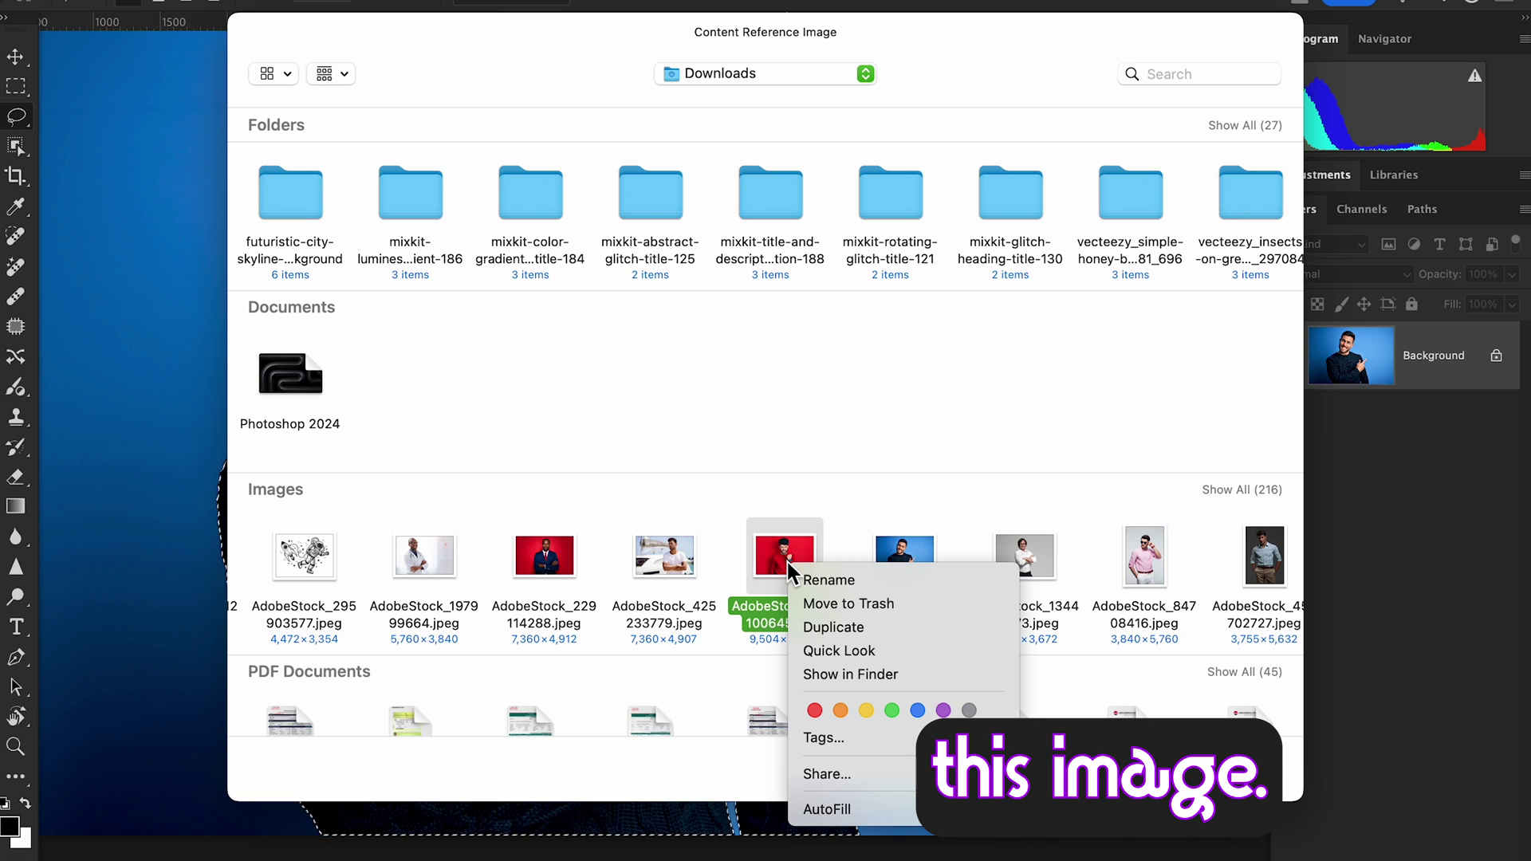
left_click(809, 652)
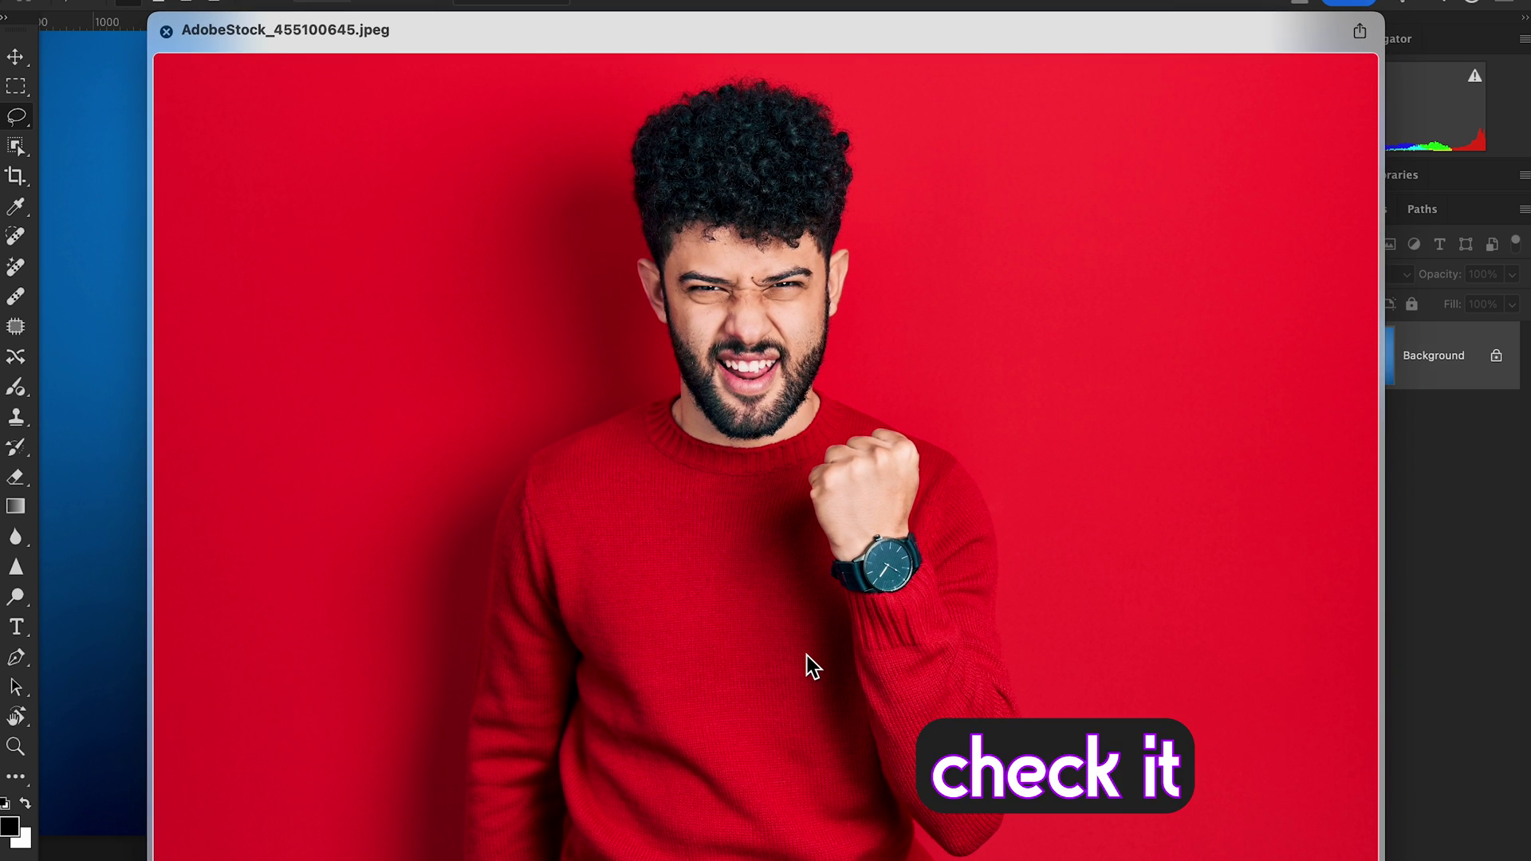
left_click(167, 32)
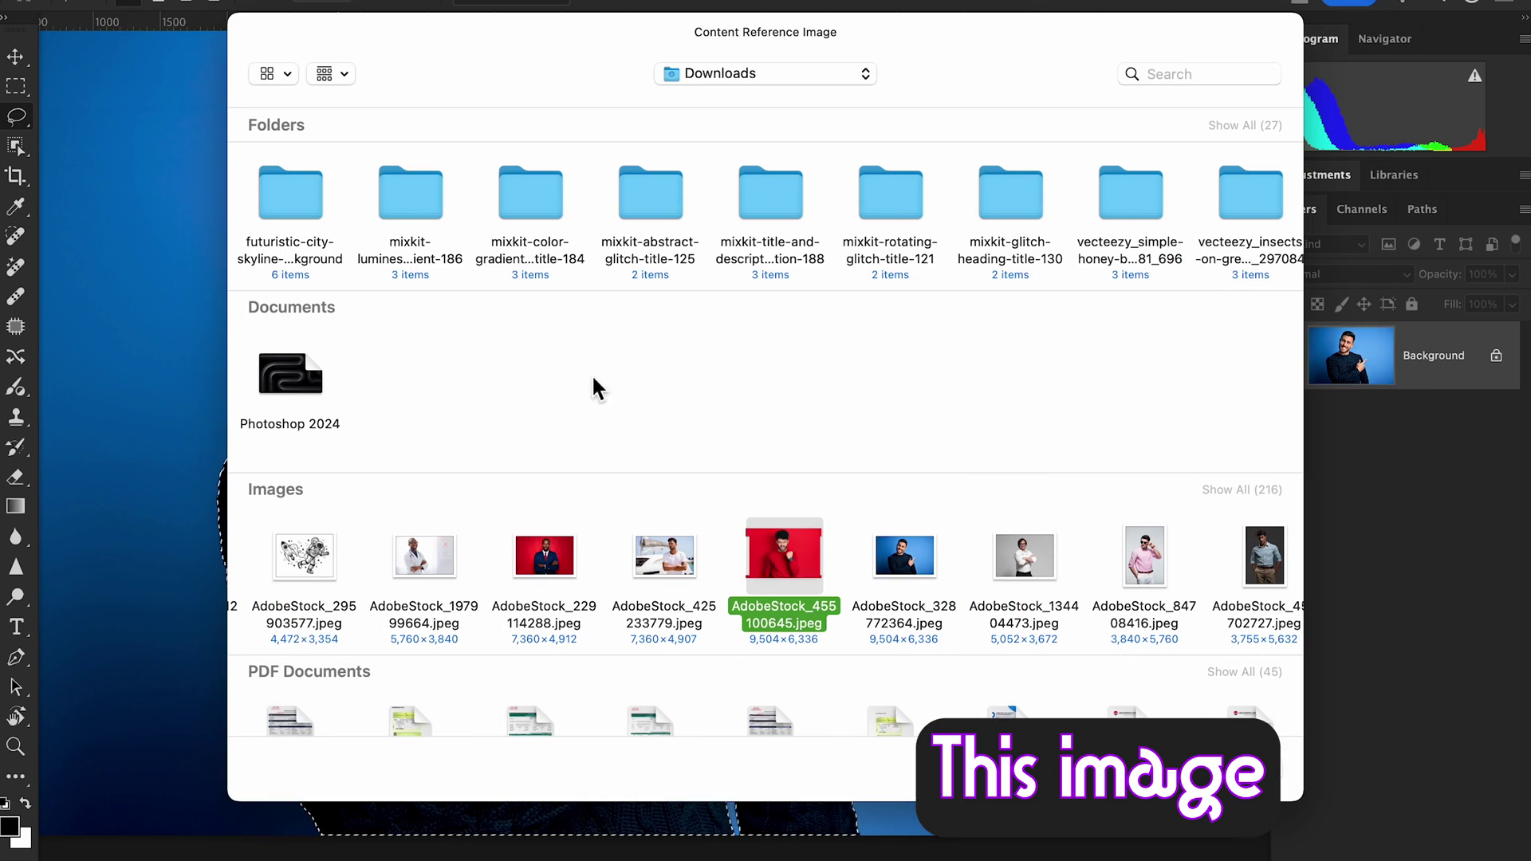
left_click(1265, 770)
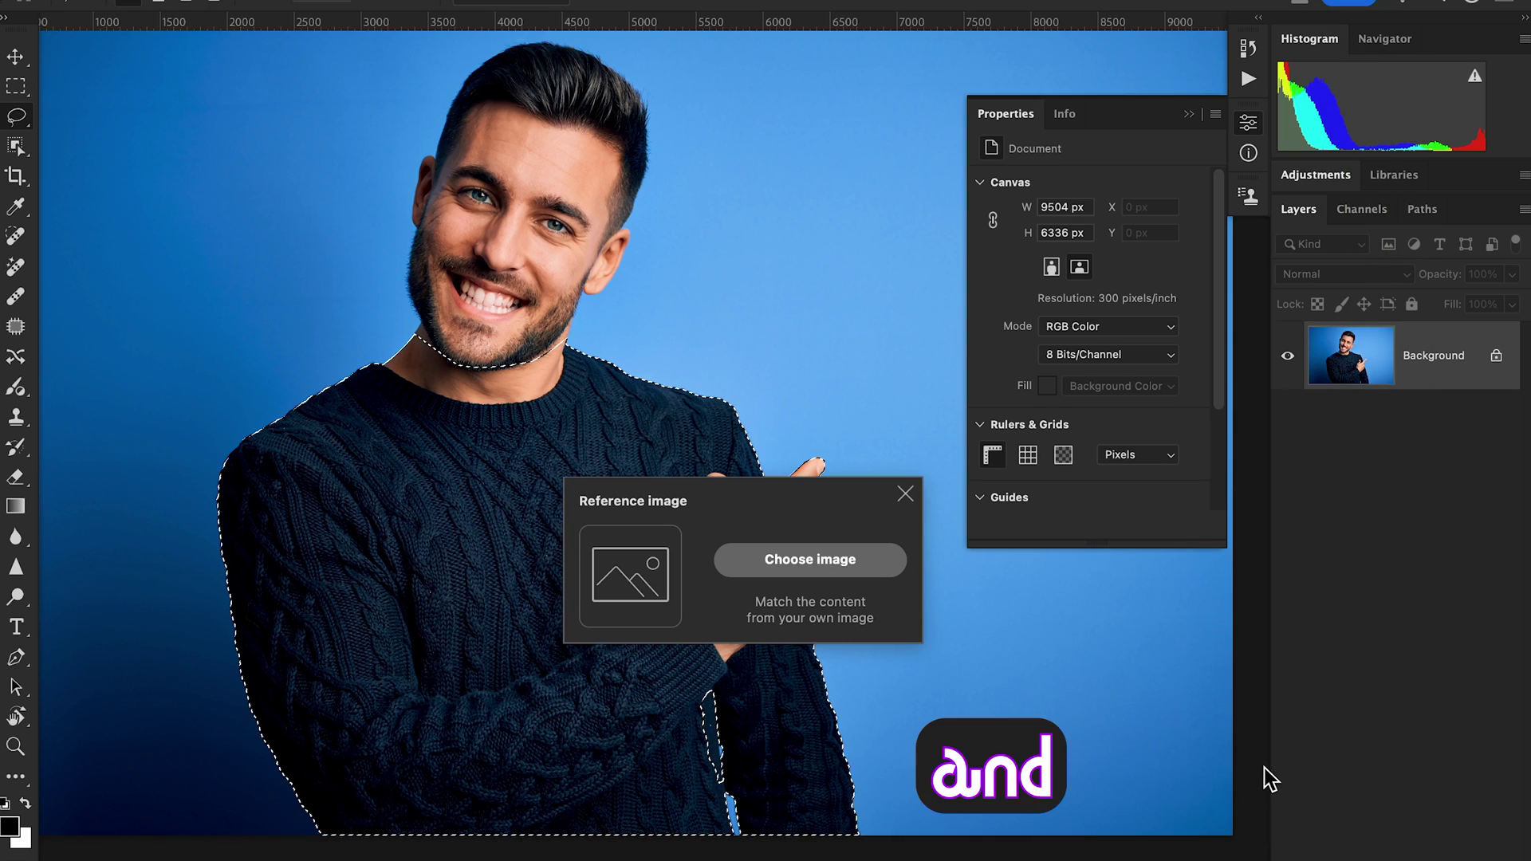
left_click(905, 492)
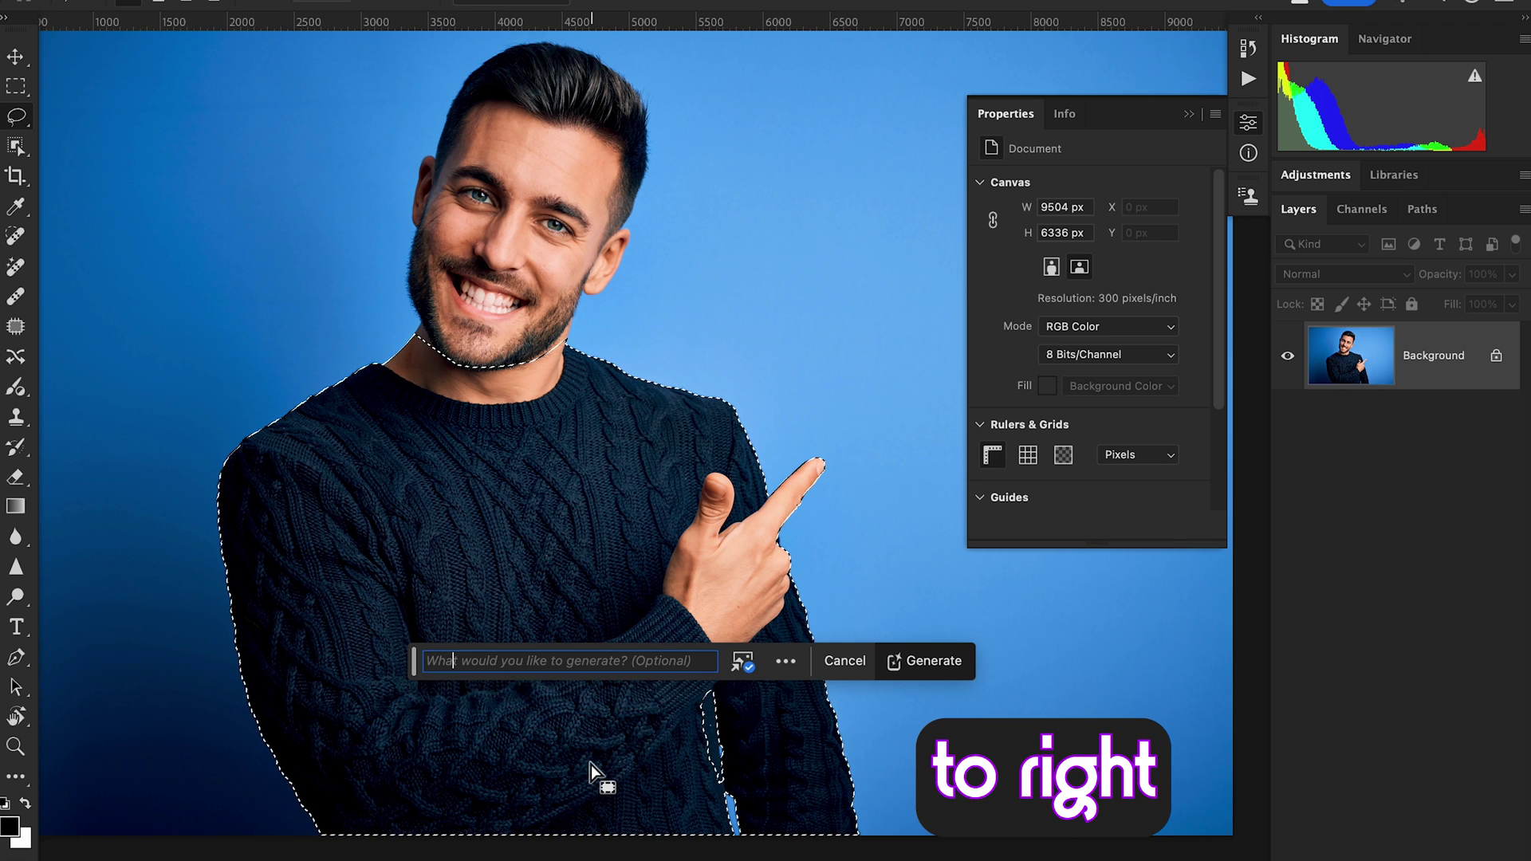
- Generate the man's new clothing from the reference image with the prompt "dress"
type("dress")
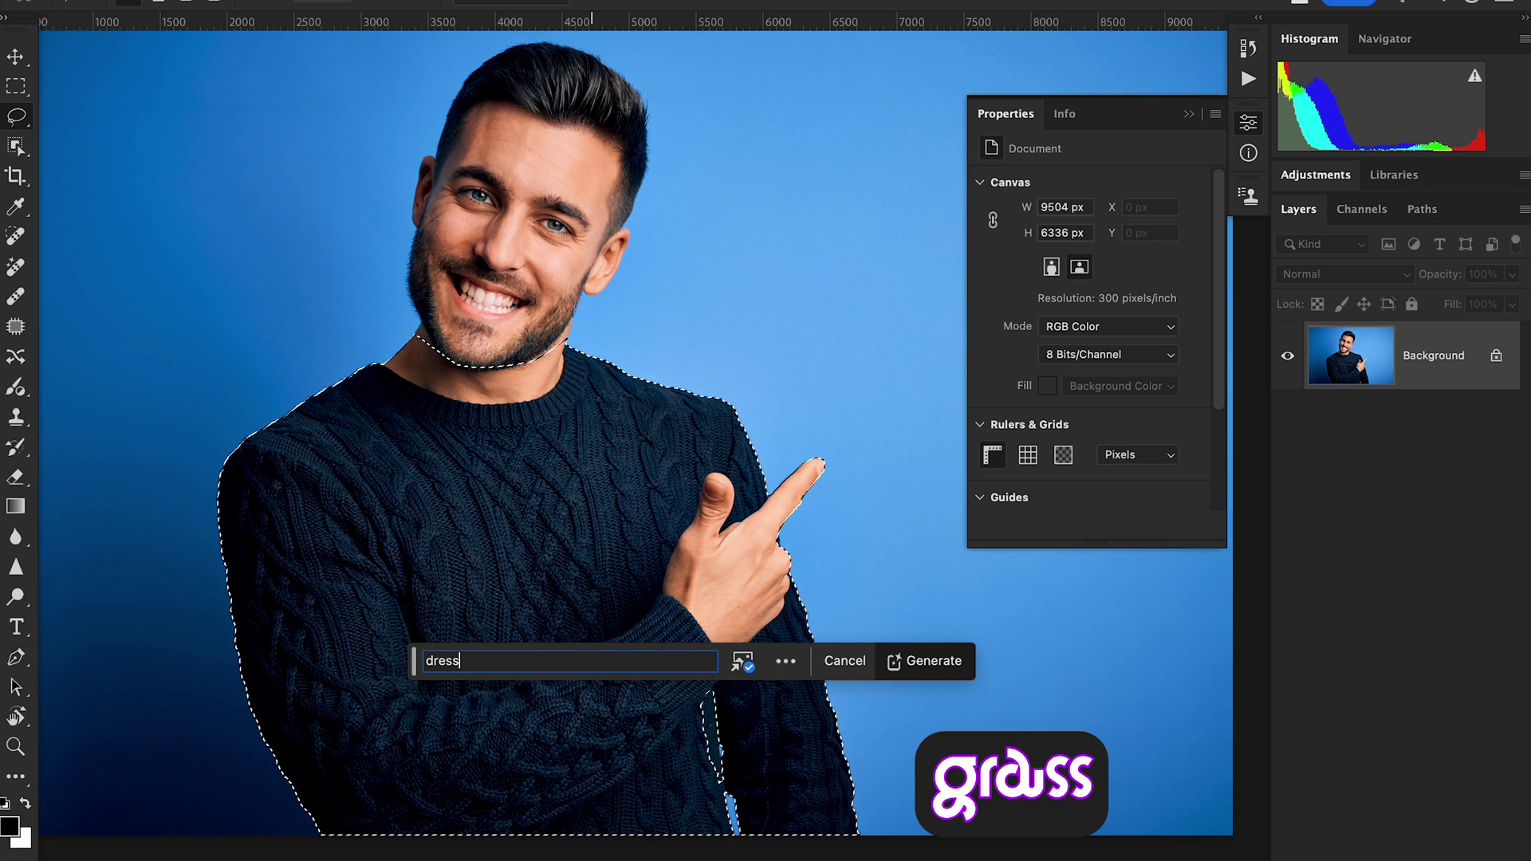
left_click(925, 665)
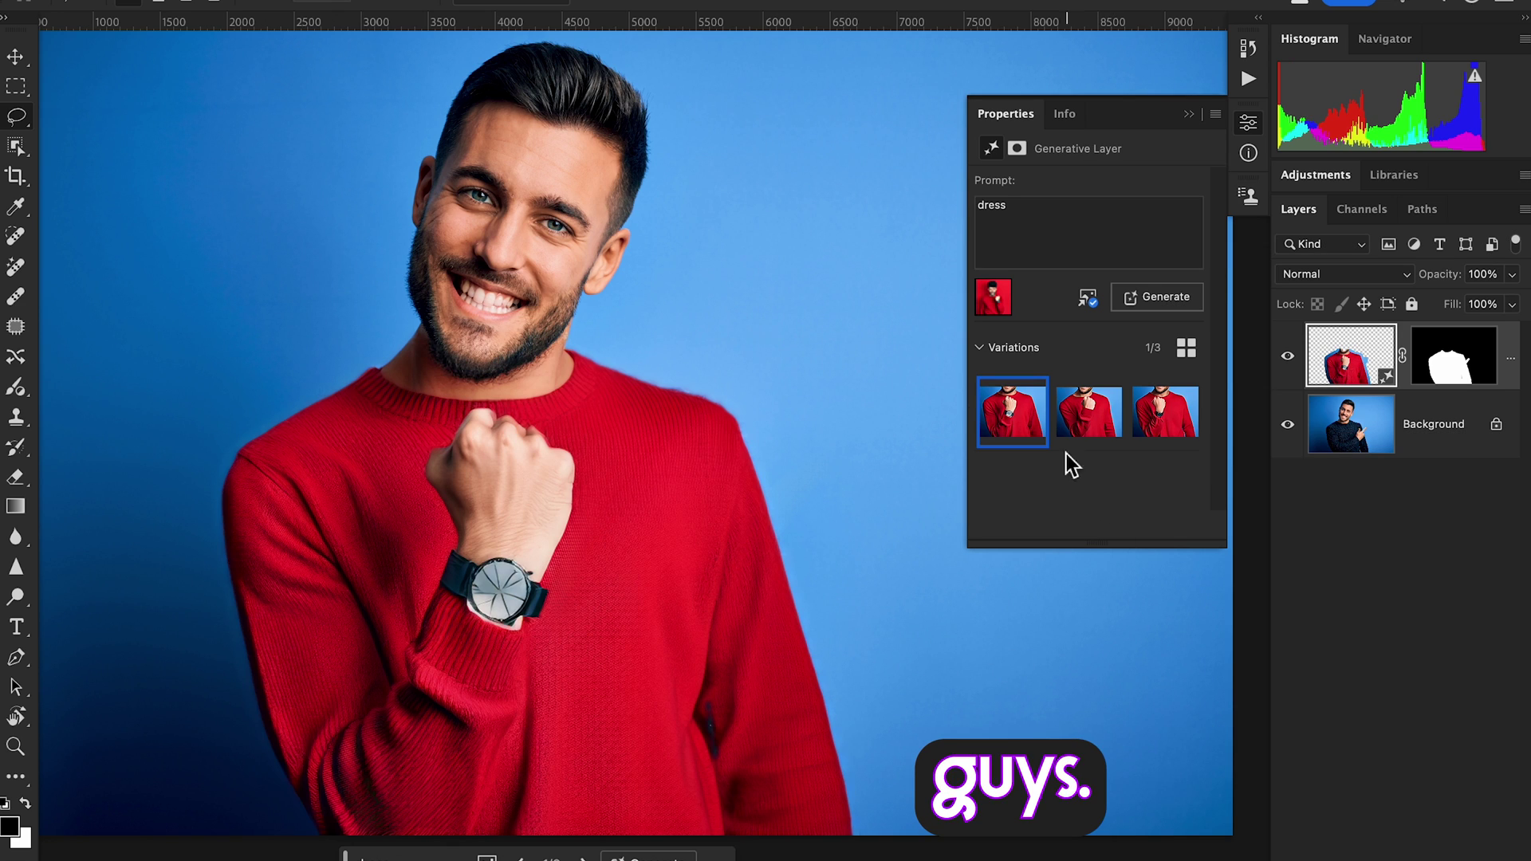
- Compare the generated variations of the red sweater on the man
left_click(1081, 422)
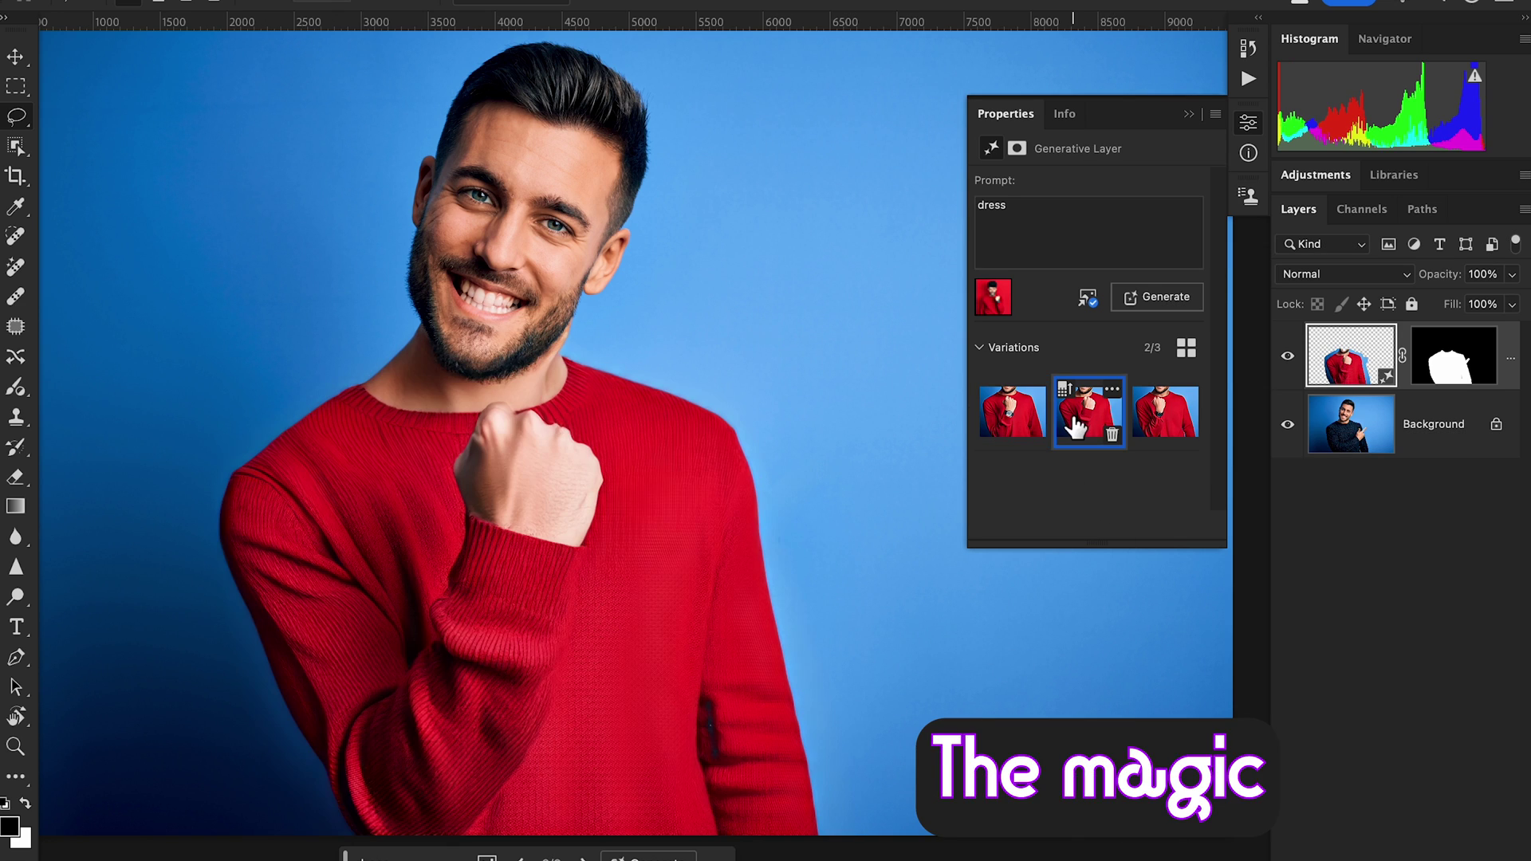
left_click(1158, 422)
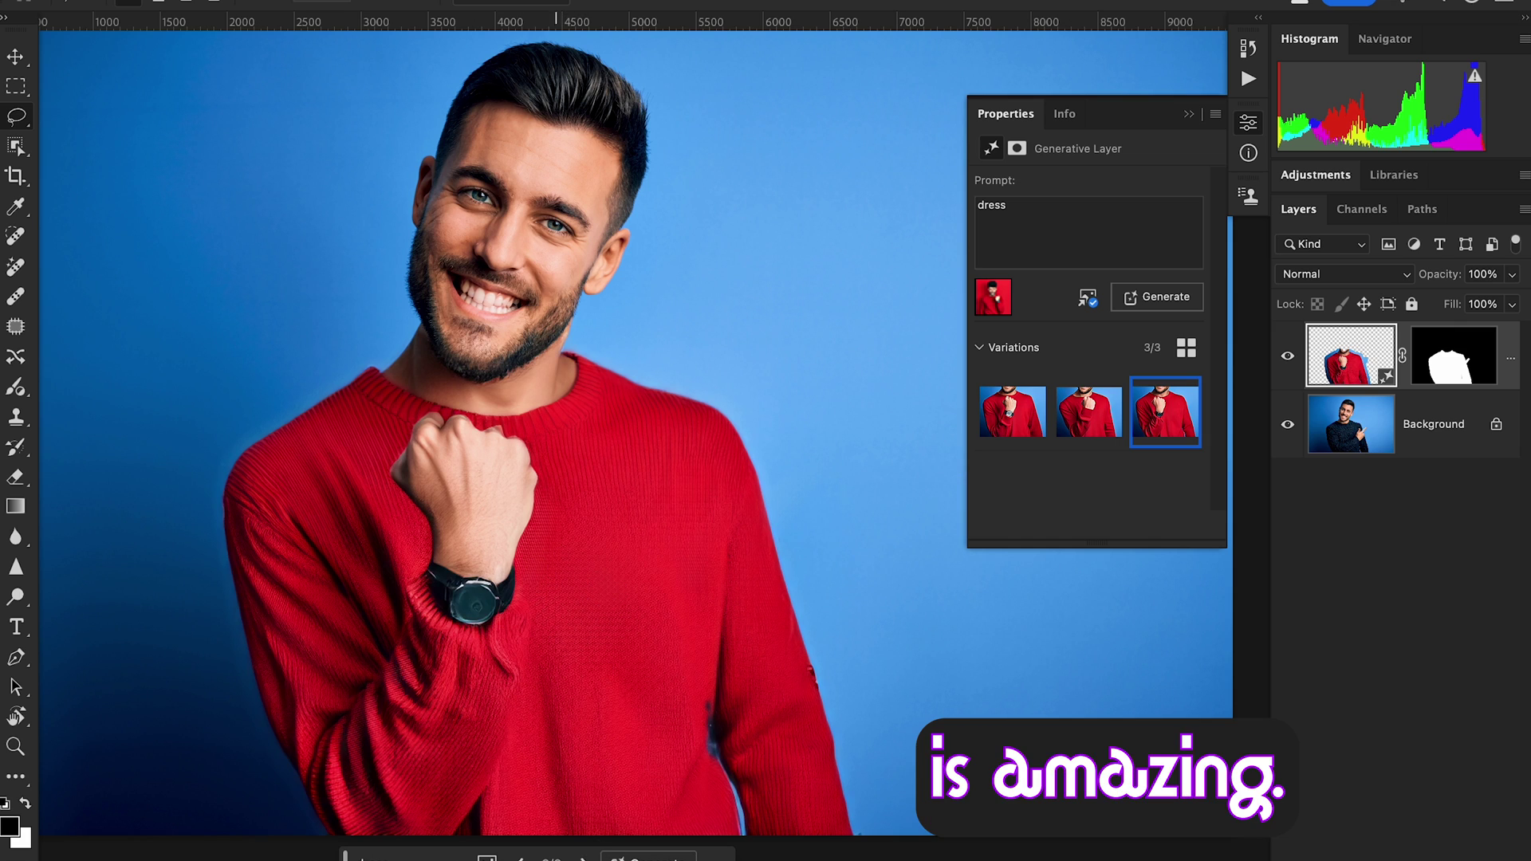
left_click(1012, 412)
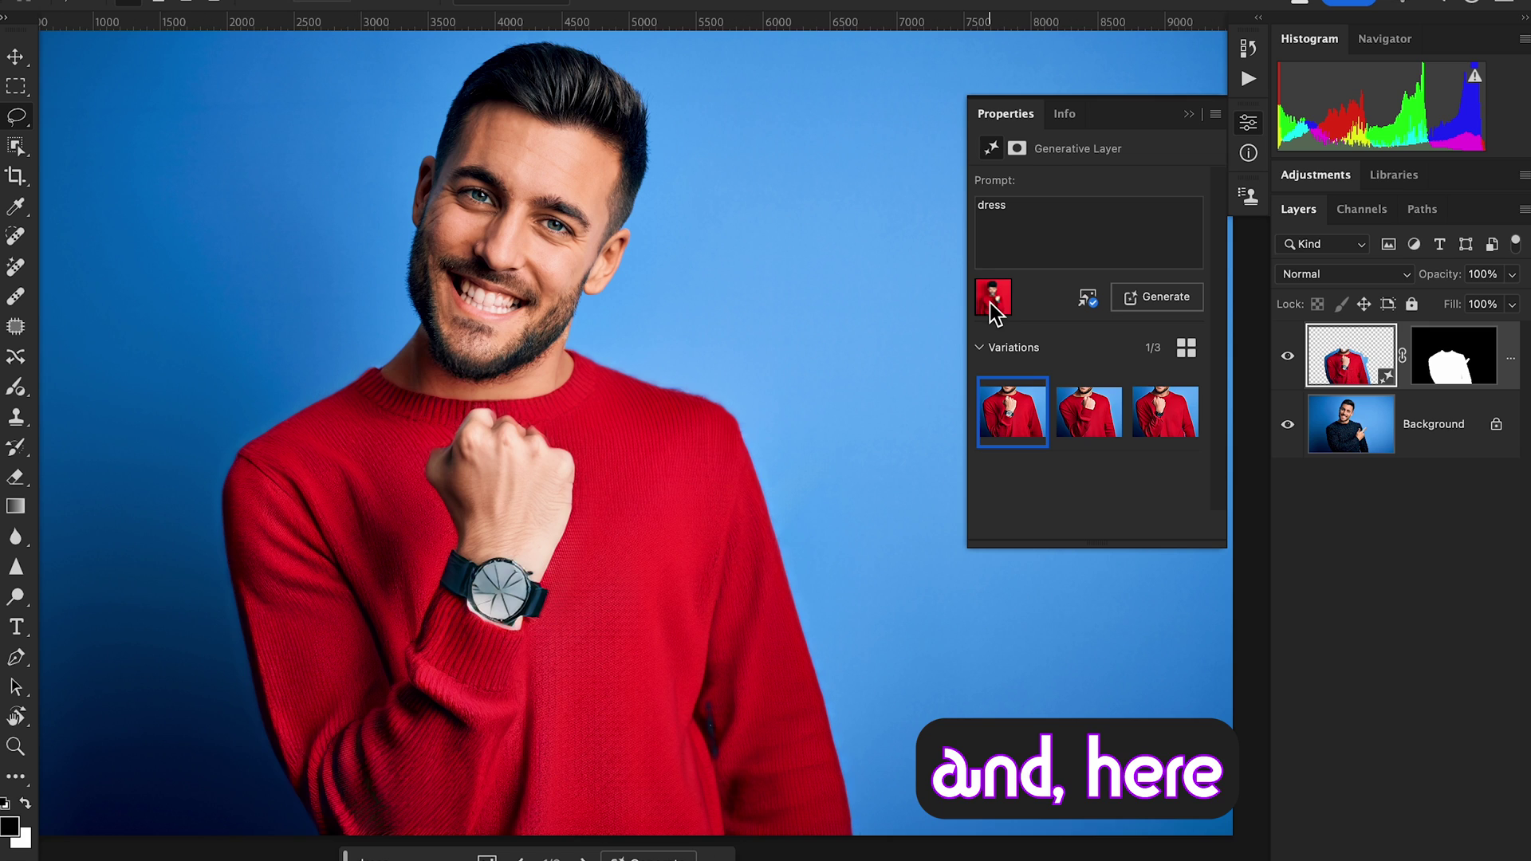
left_click(1076, 431)
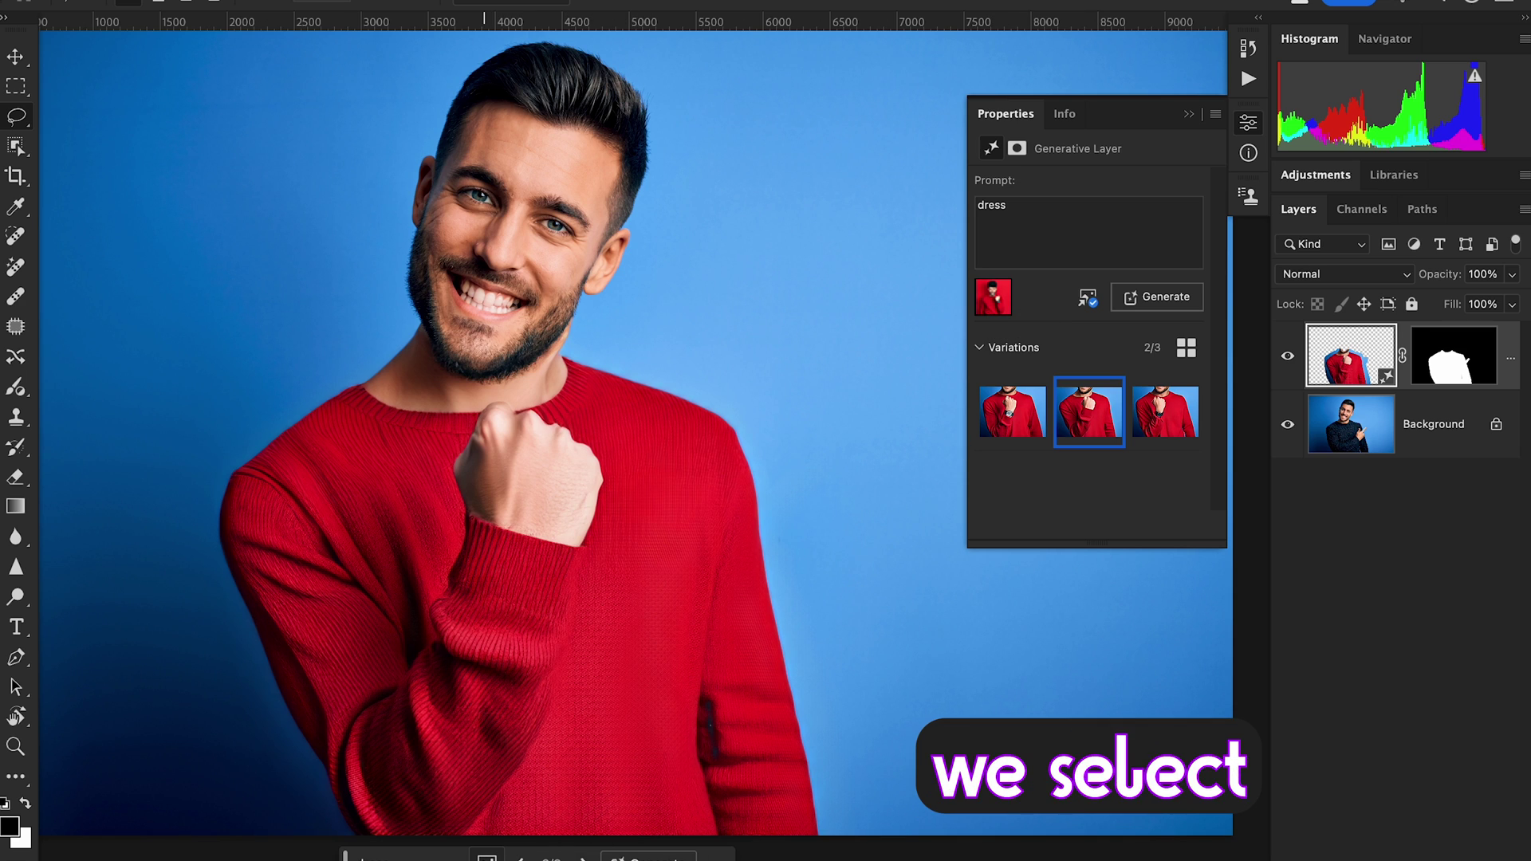
mouse_move(486, 858)
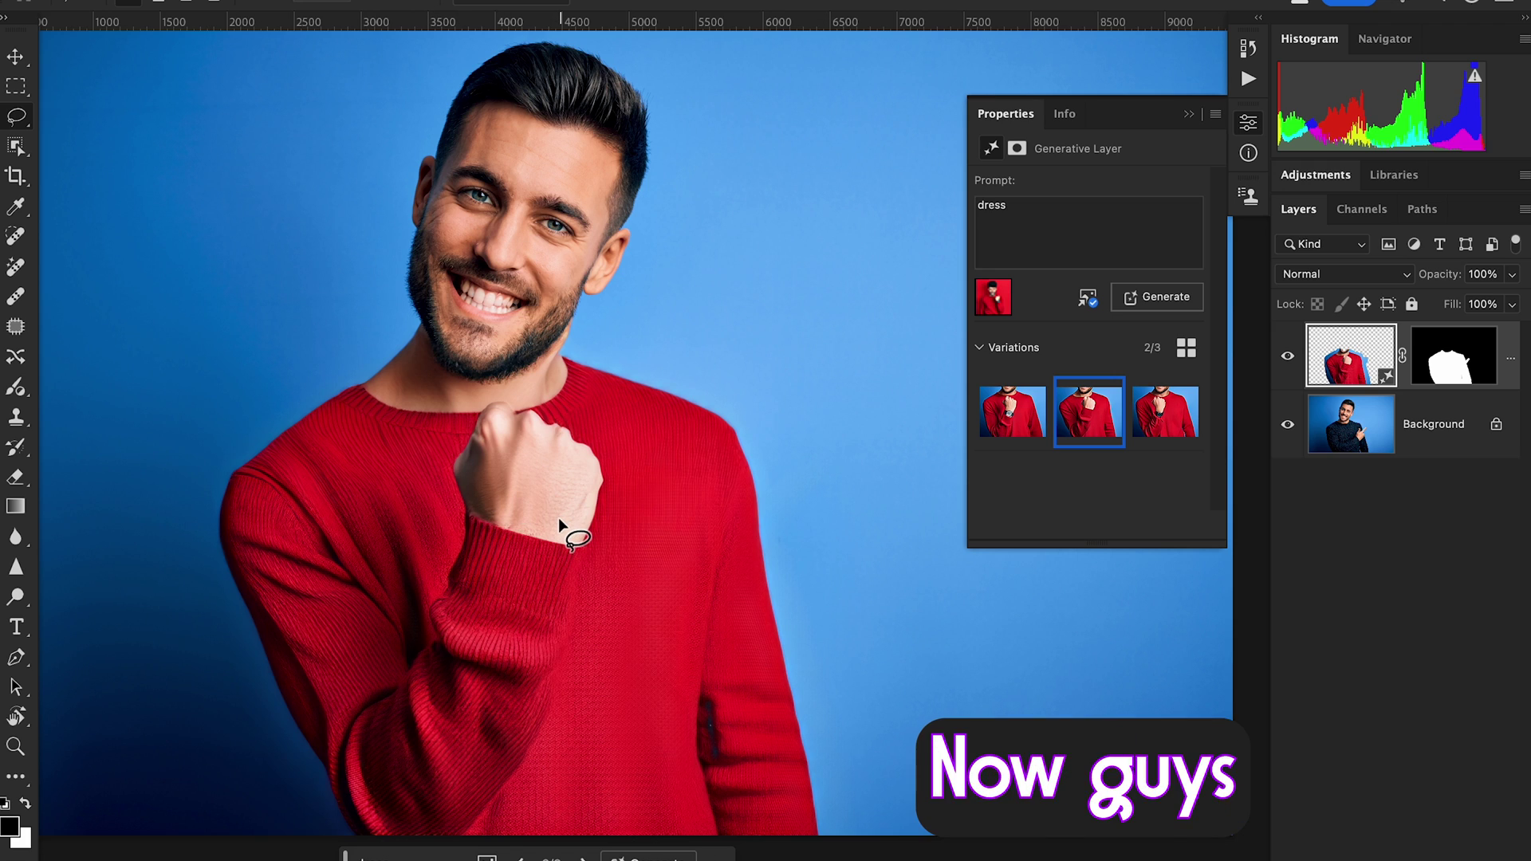
left_click(1165, 411)
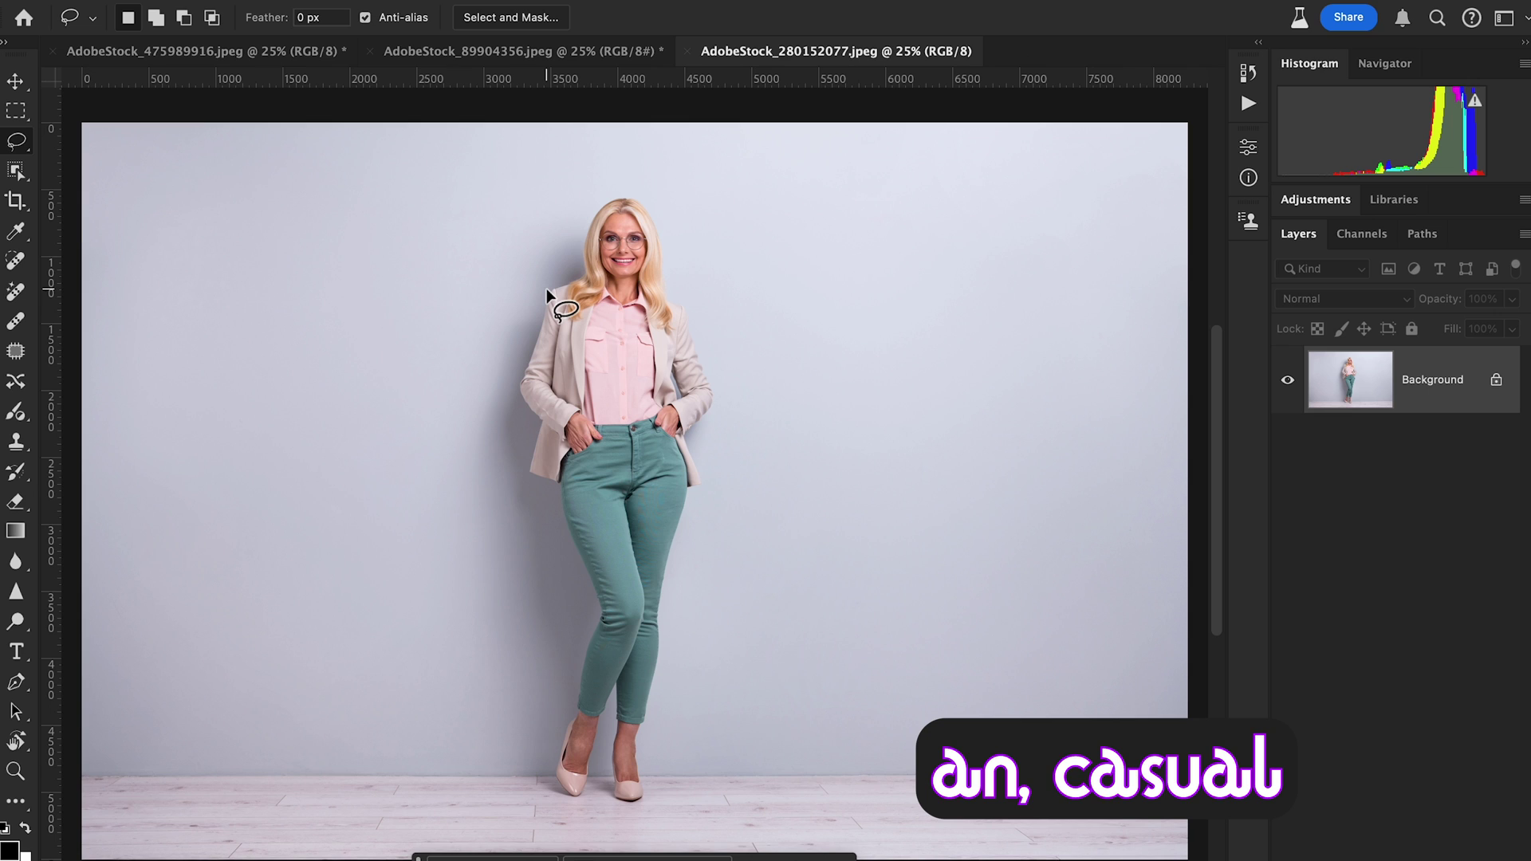
- Check which Photoshop version is installed in the program's About window and dismiss it
left_click(112, 3)
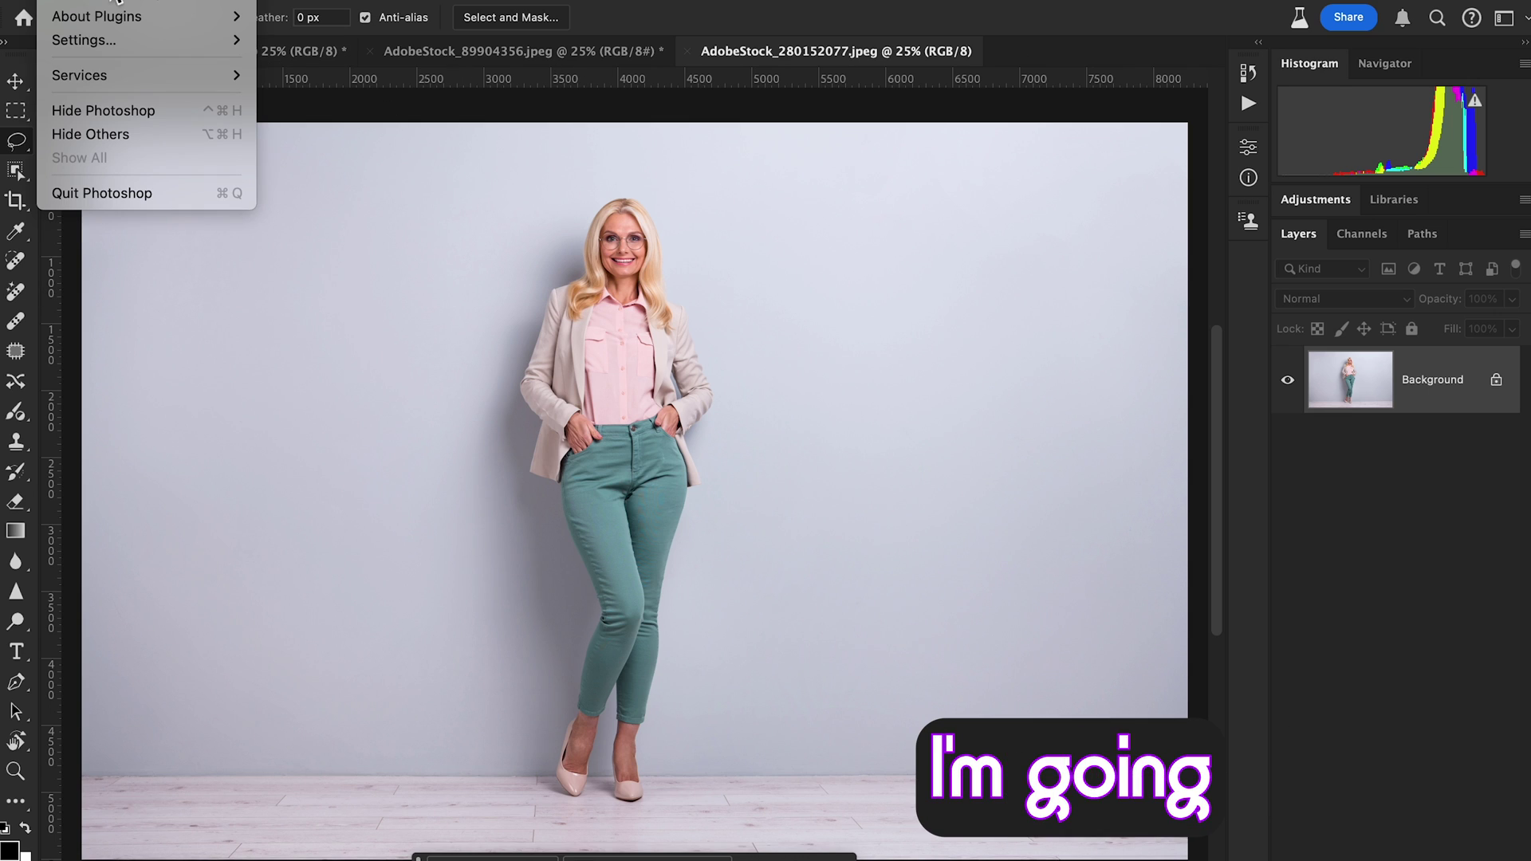
left_click(112, 4)
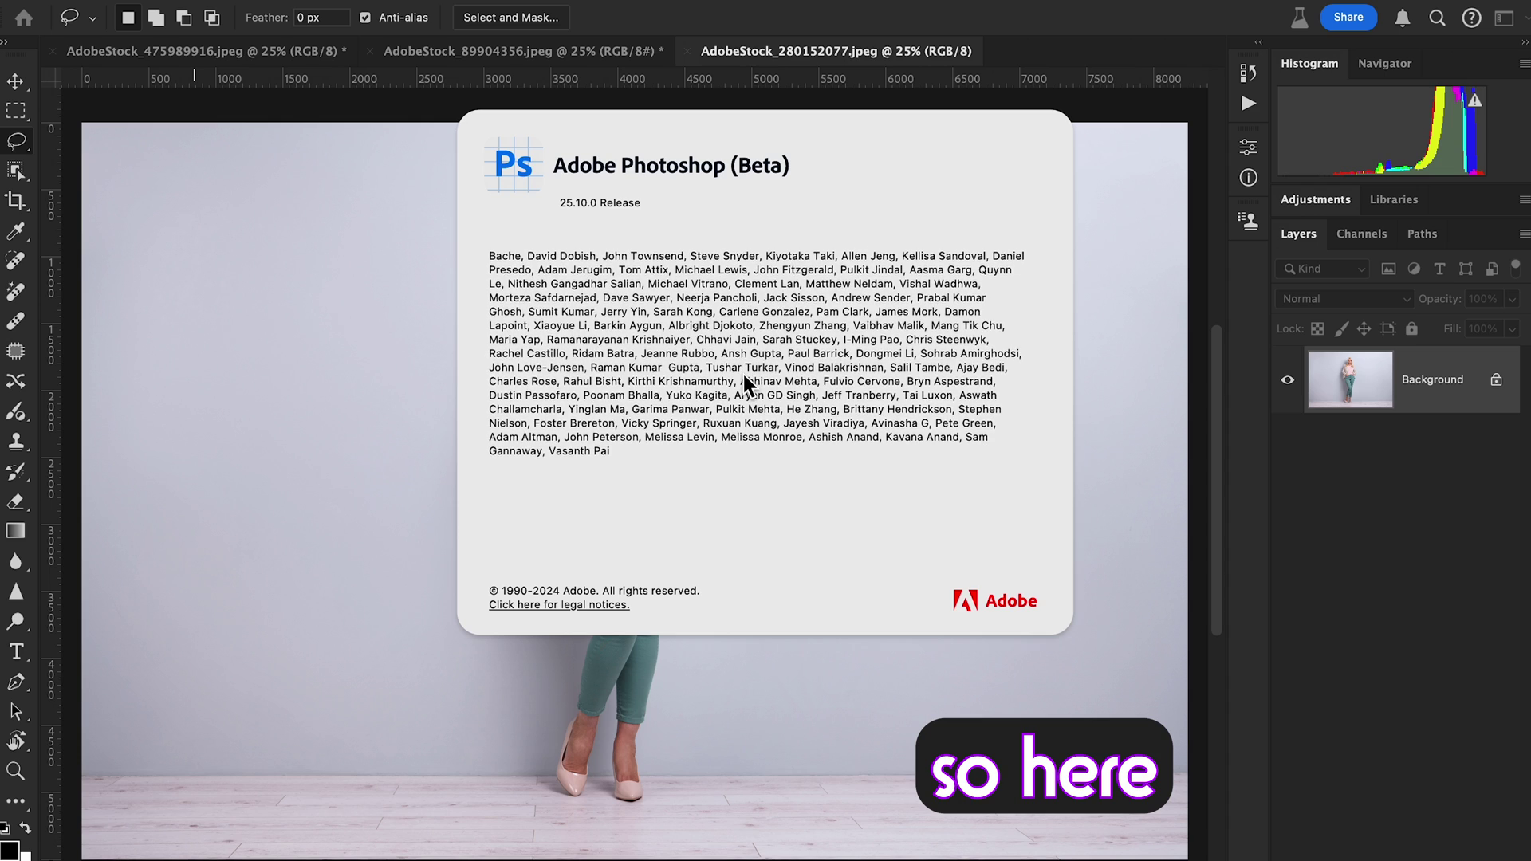
left_click(742, 373)
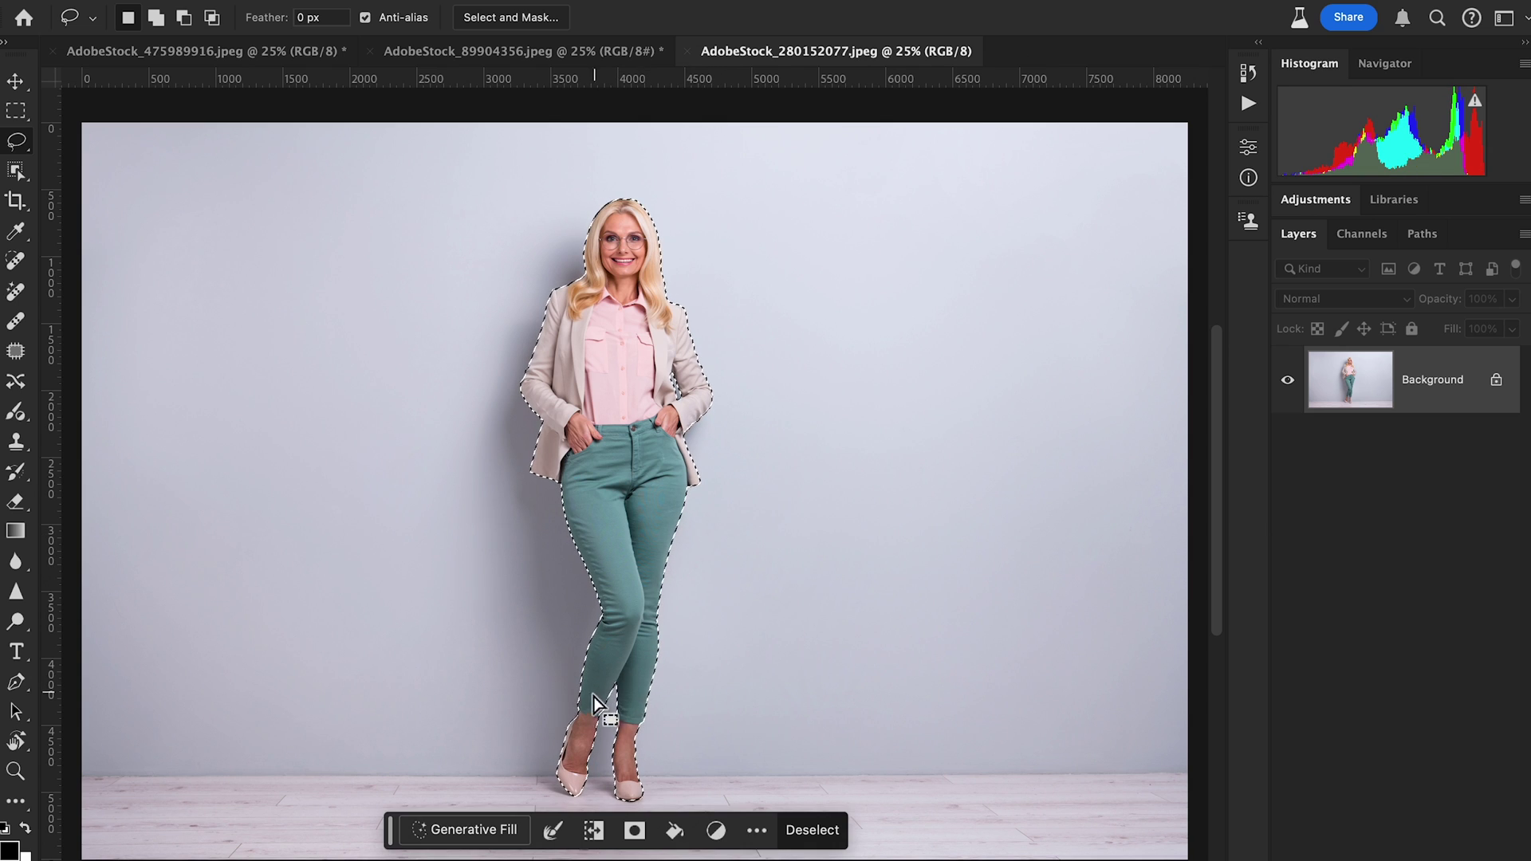
- Subtract the blonde woman's feet and her head from the full-body selection with the Lasso tool
mouse_move(541, 686)
left_mouse_down()
mouse_move(619, 727)
mouse_move(708, 728)
mouse_move(737, 753)
mouse_move(695, 826)
left_mouse_up()
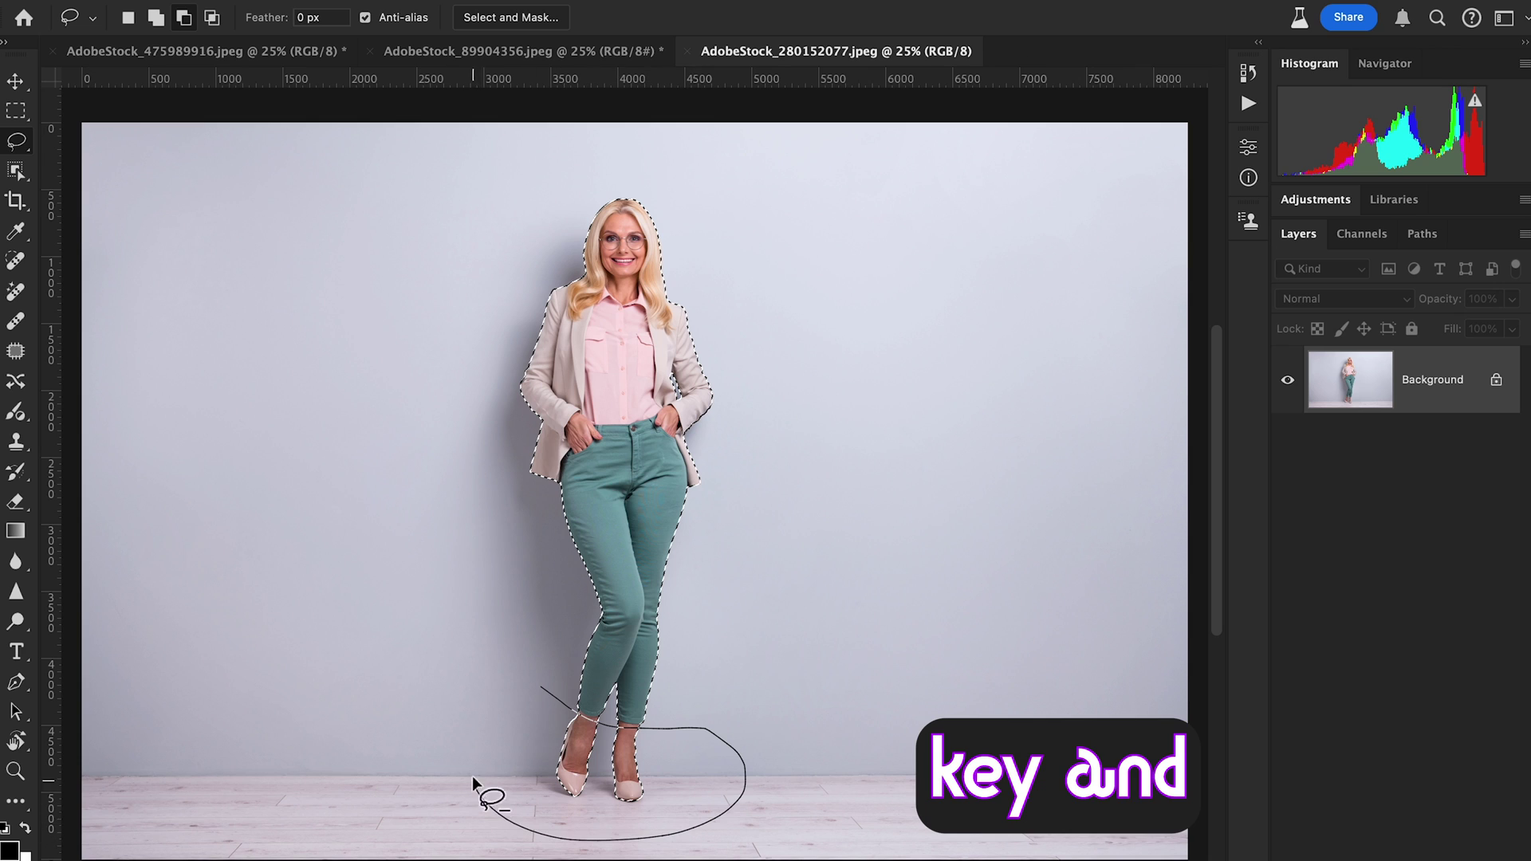
mouse_move(474, 785)
left_mouse_down()
mouse_move(504, 702)
mouse_move(540, 687)
left_mouse_up()
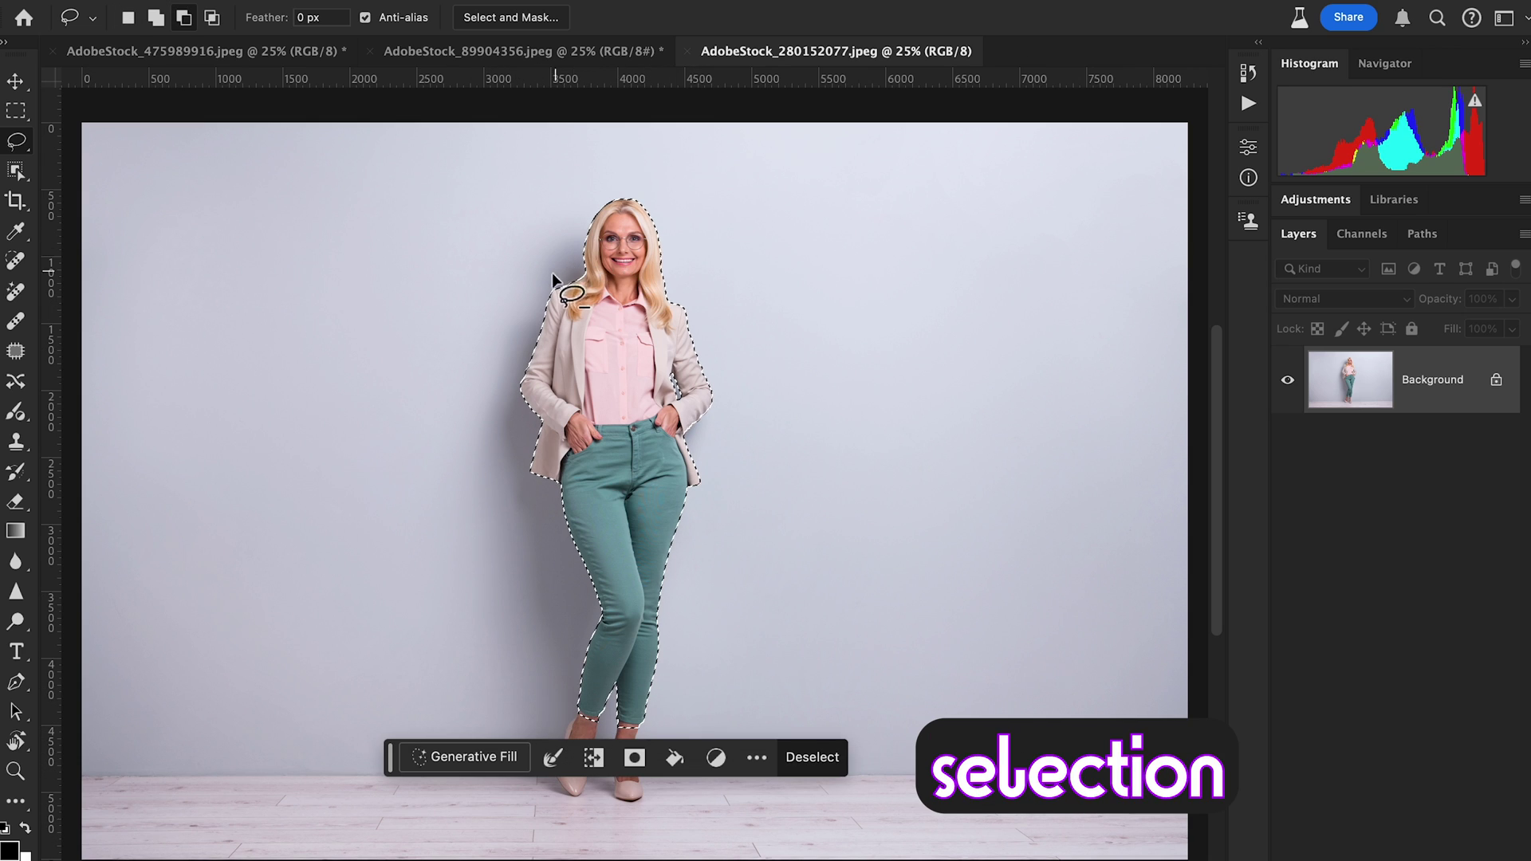
mouse_move(534, 243)
left_mouse_down()
mouse_move(606, 291)
mouse_move(660, 288)
mouse_move(704, 214)
mouse_move(620, 176)
left_mouse_up()
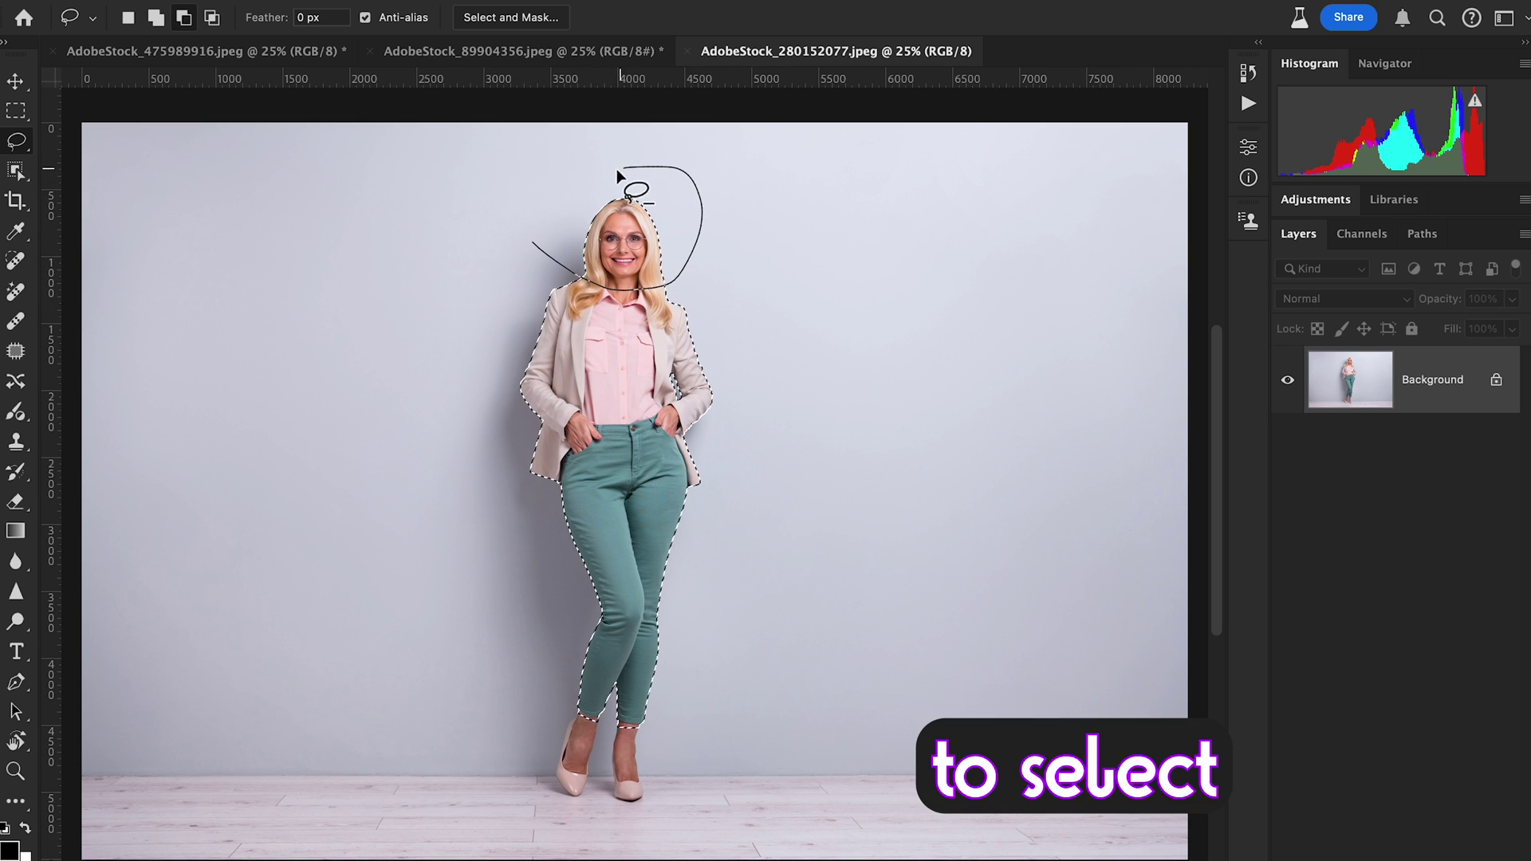
left_click_drag(534, 220, 532, 241)
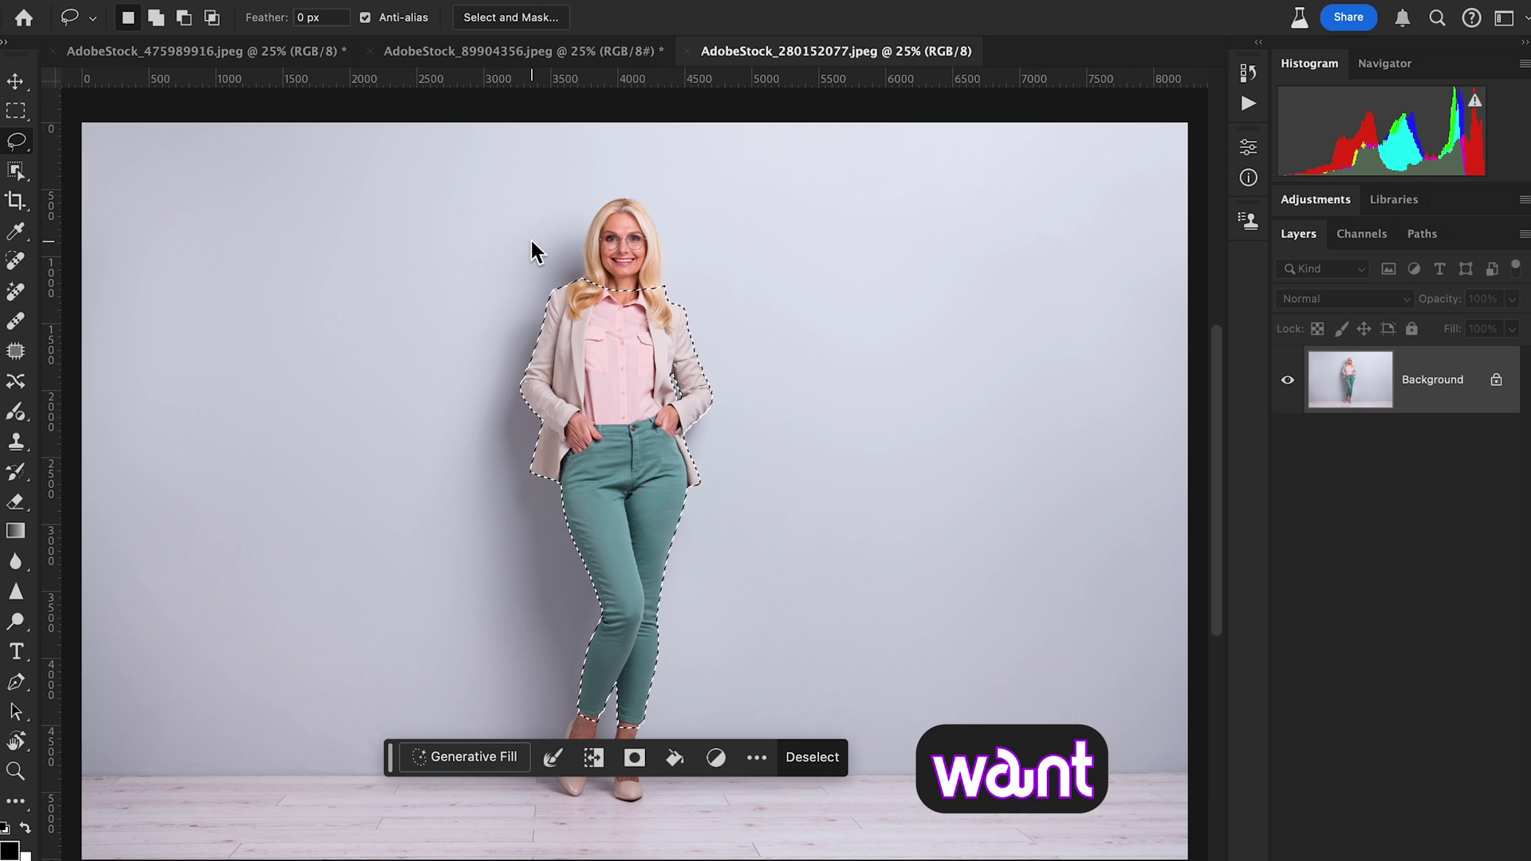
- Run Generative Fill on the blonde woman's clothing selection with the prompt "girl wearing a red silk victorian gown"
left_click(456, 762)
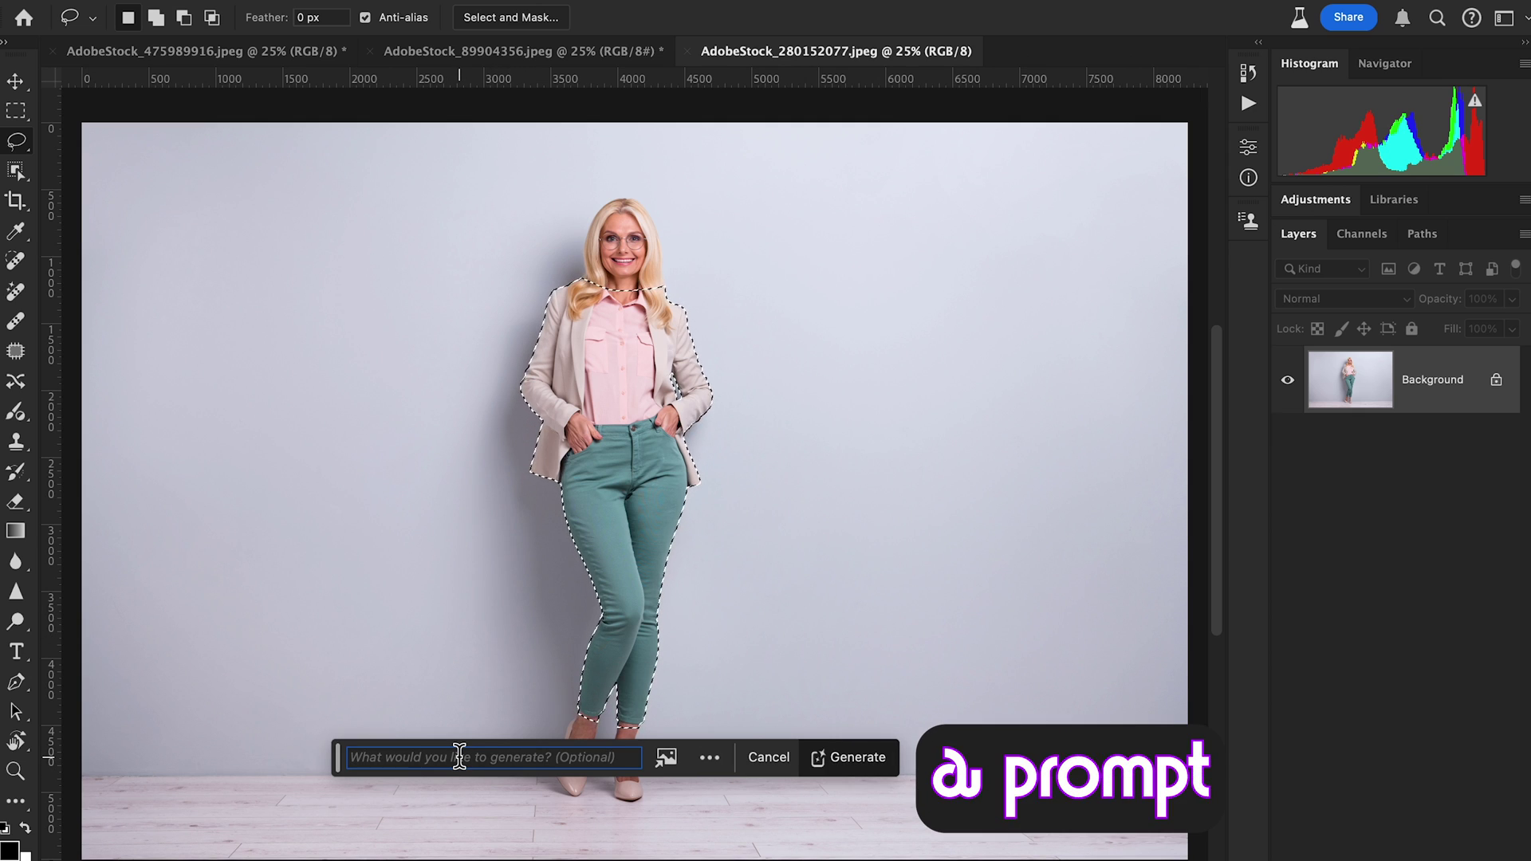
type("girl wearing a red silk victorian gown")
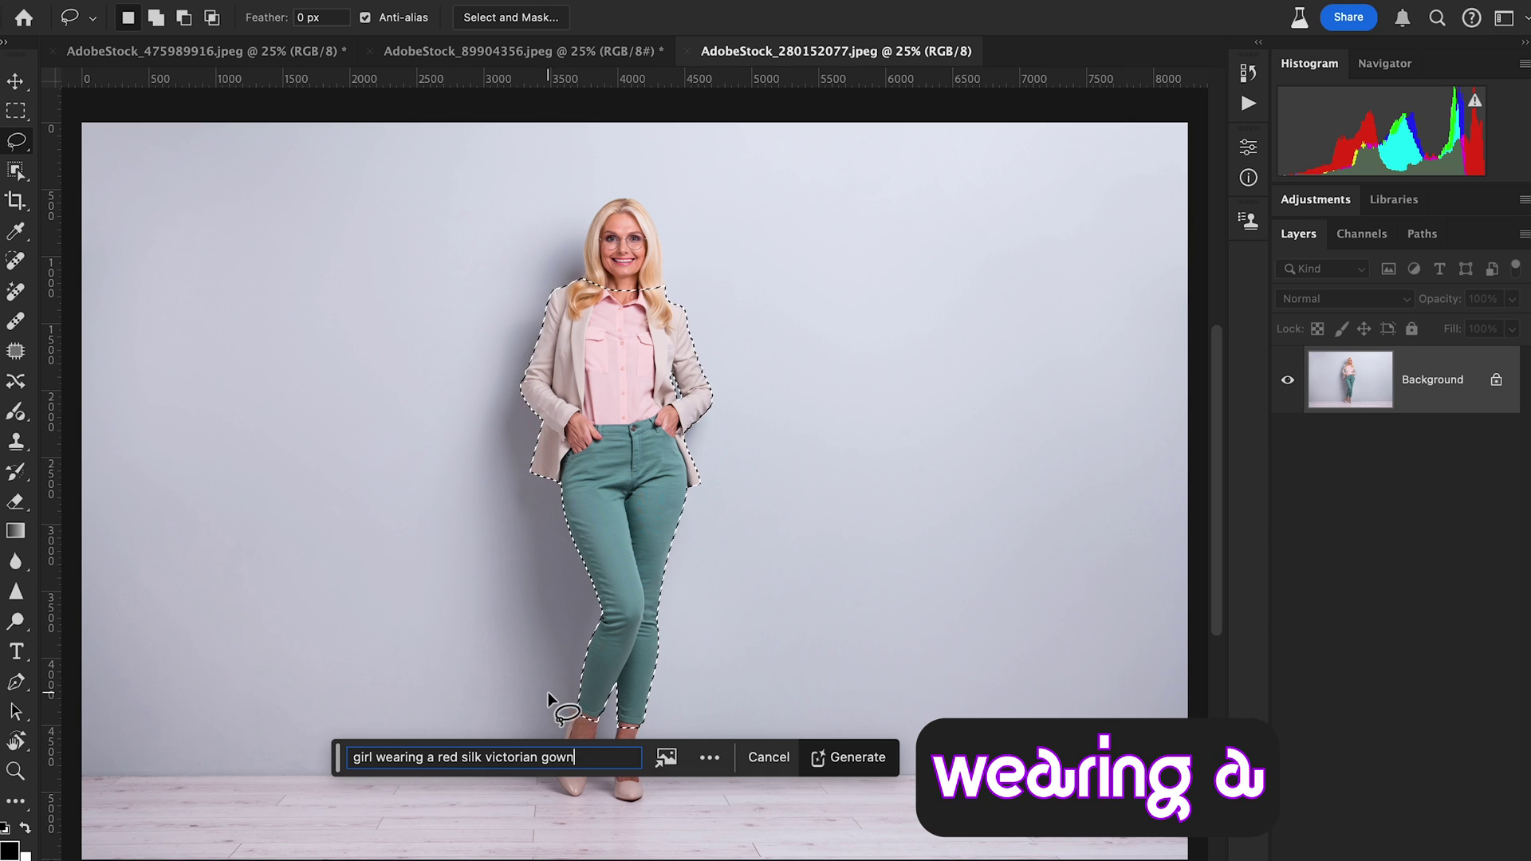
left_click(855, 759)
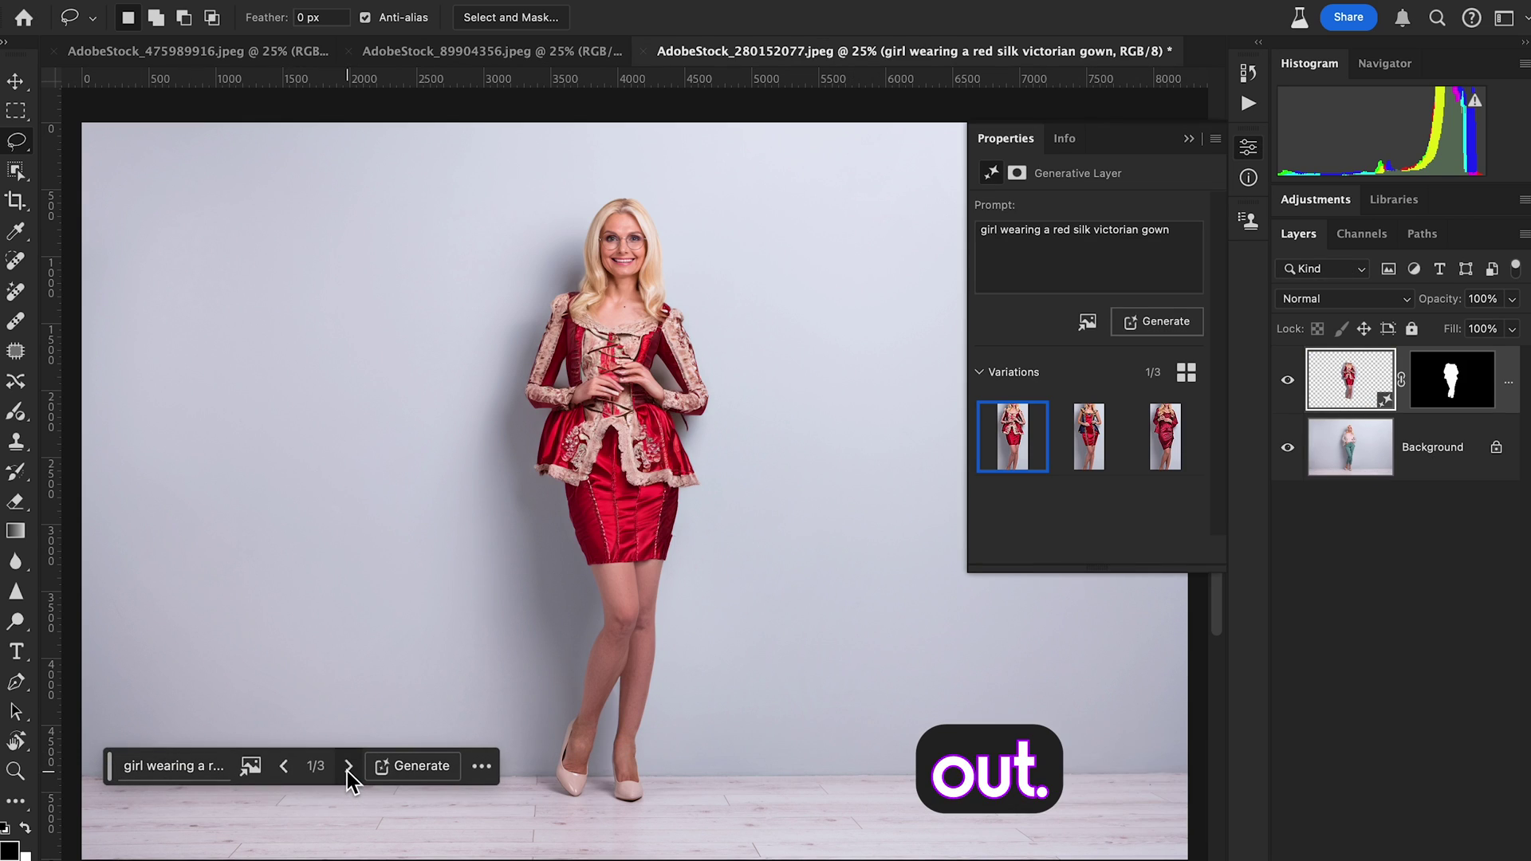
- Compare the generated variations of the red silk Victorian gown on the blonde woman
left_click(349, 767)
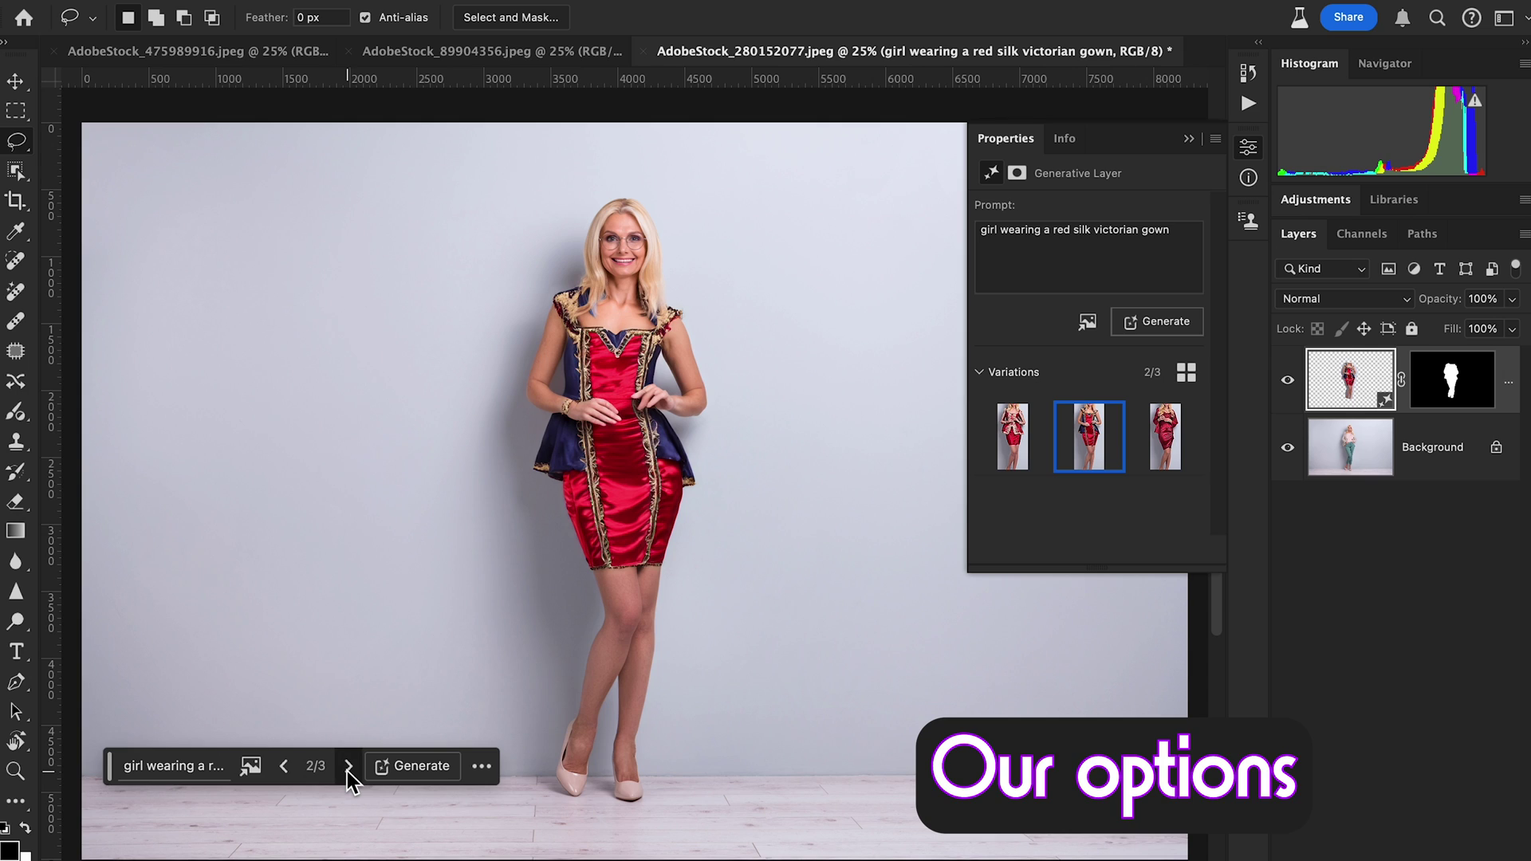
left_click(348, 766)
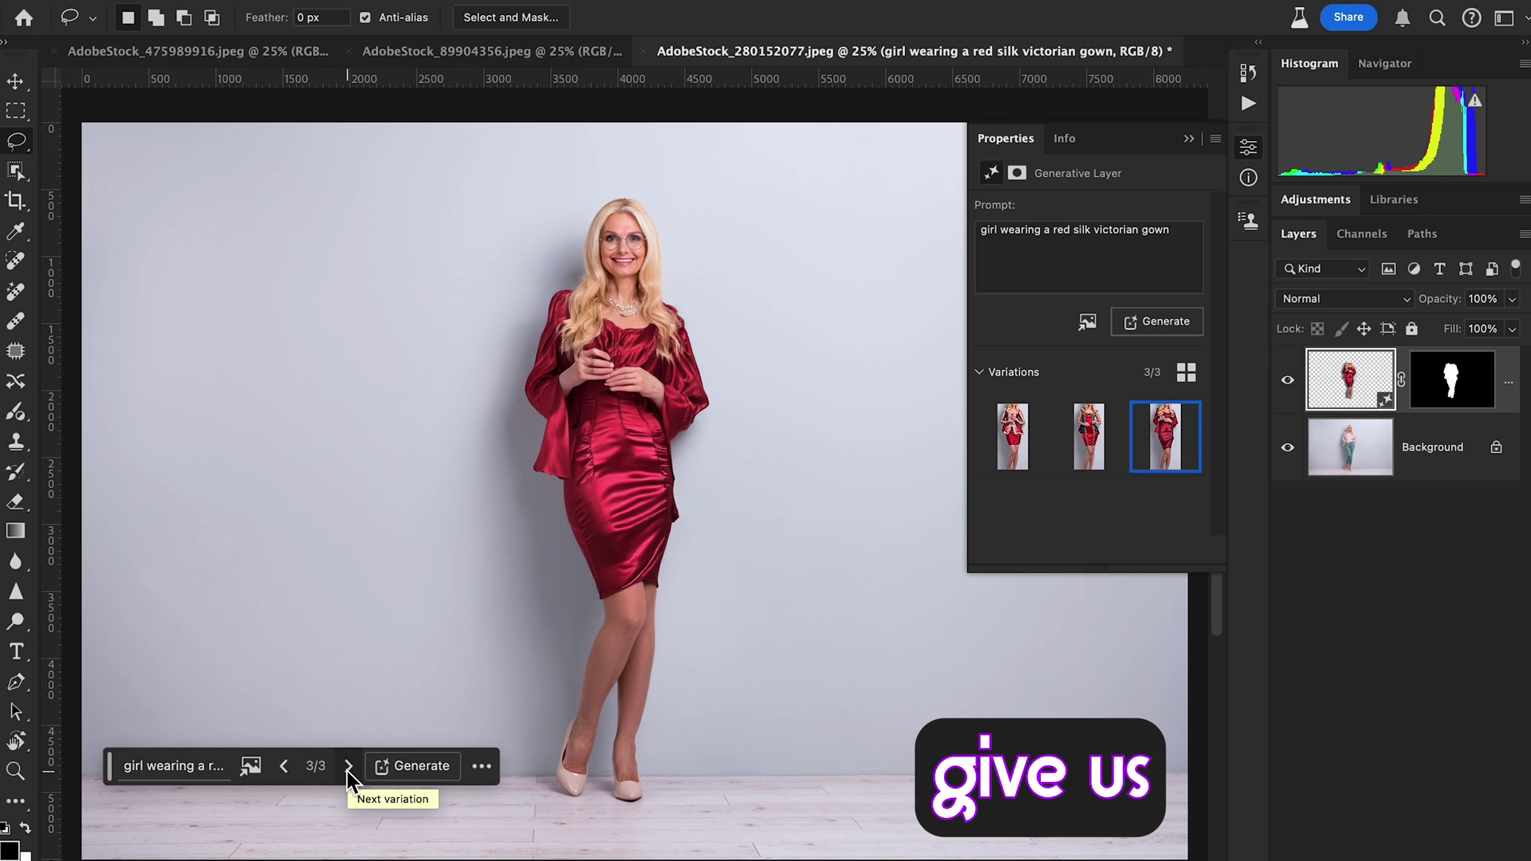
left_click(285, 766)
left_click(284, 766)
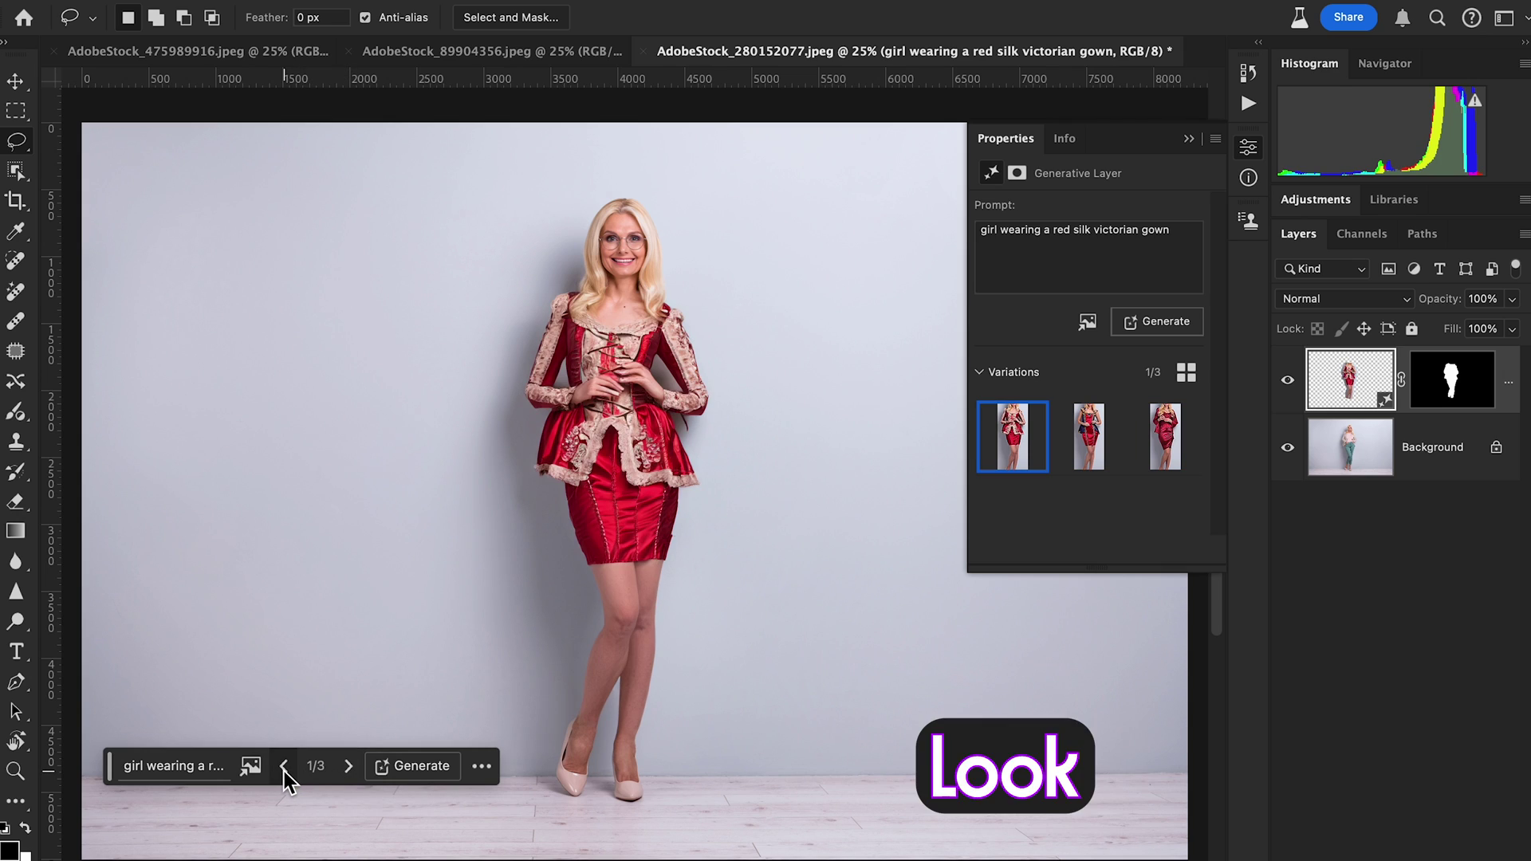
left_click(348, 767)
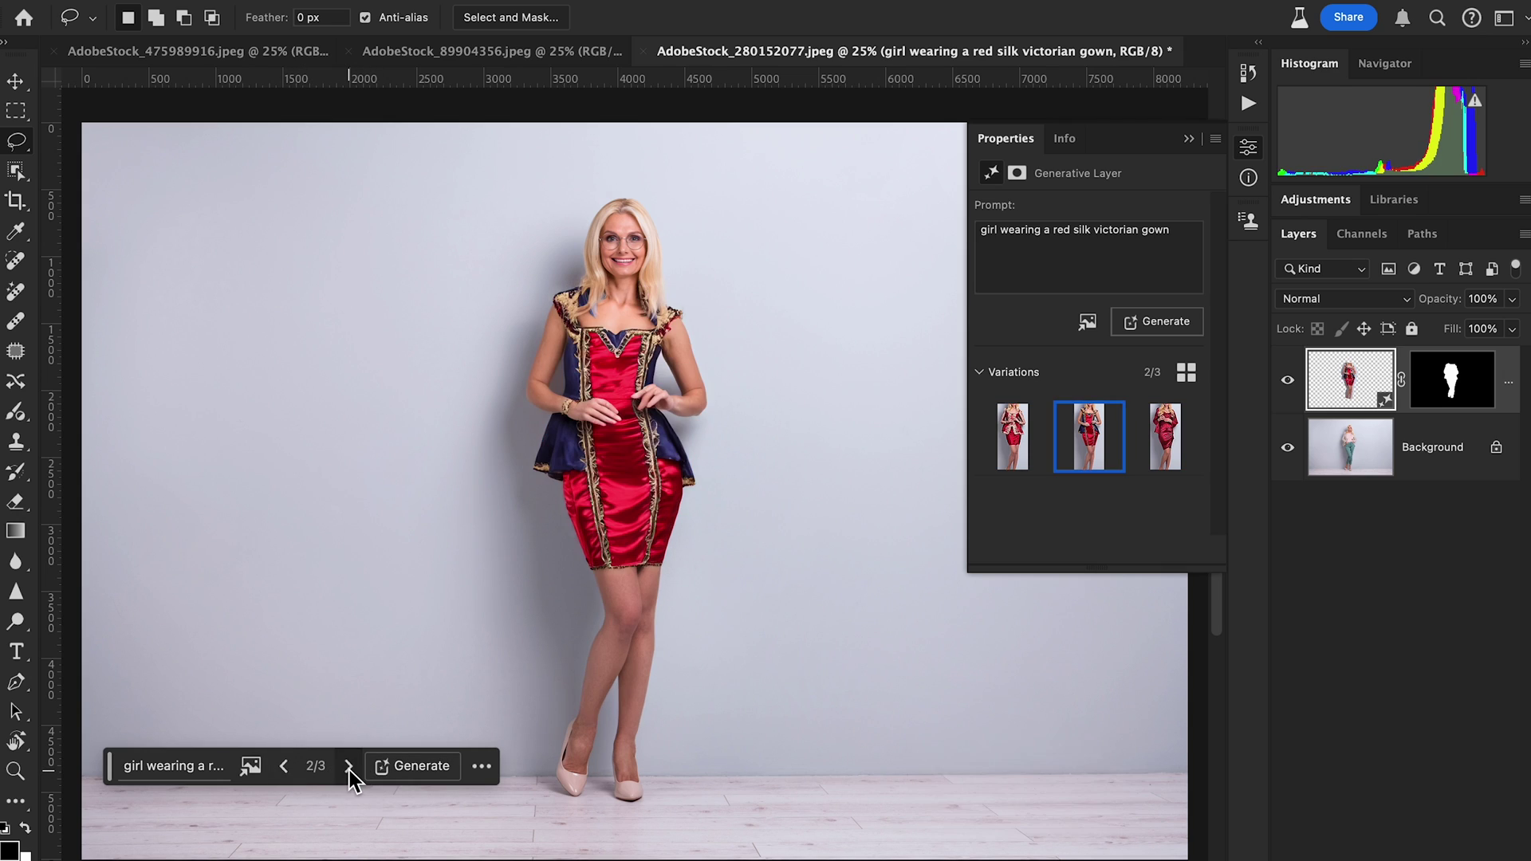
left_click(348, 767)
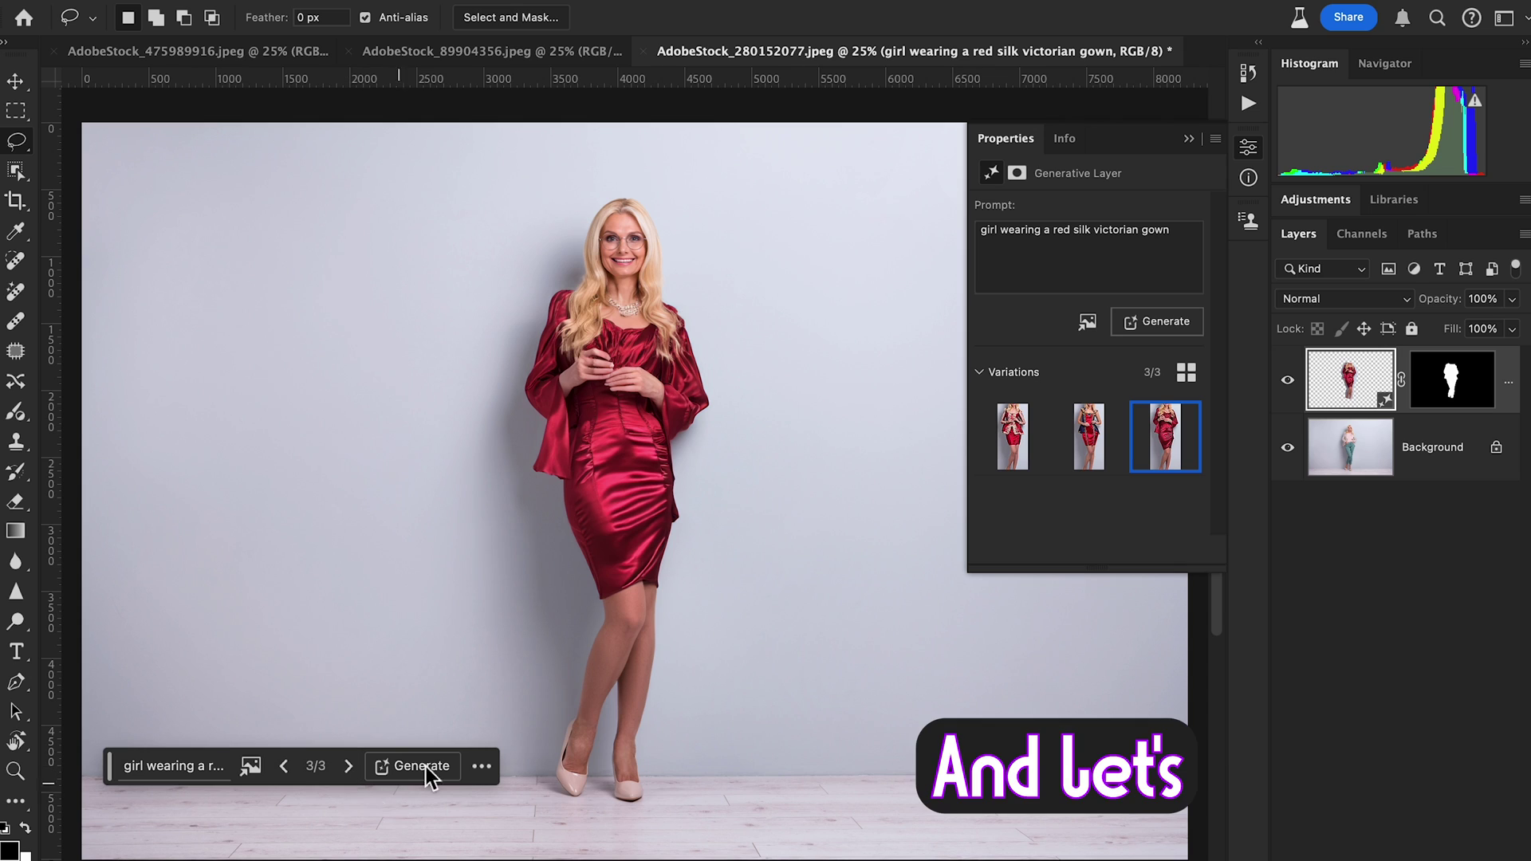
- In AdobeStock_89904356.jpeg, subtract the brunette woman's handbag with the hand holding it and her head from the selection with the Lasso tool
left_click(505, 53)
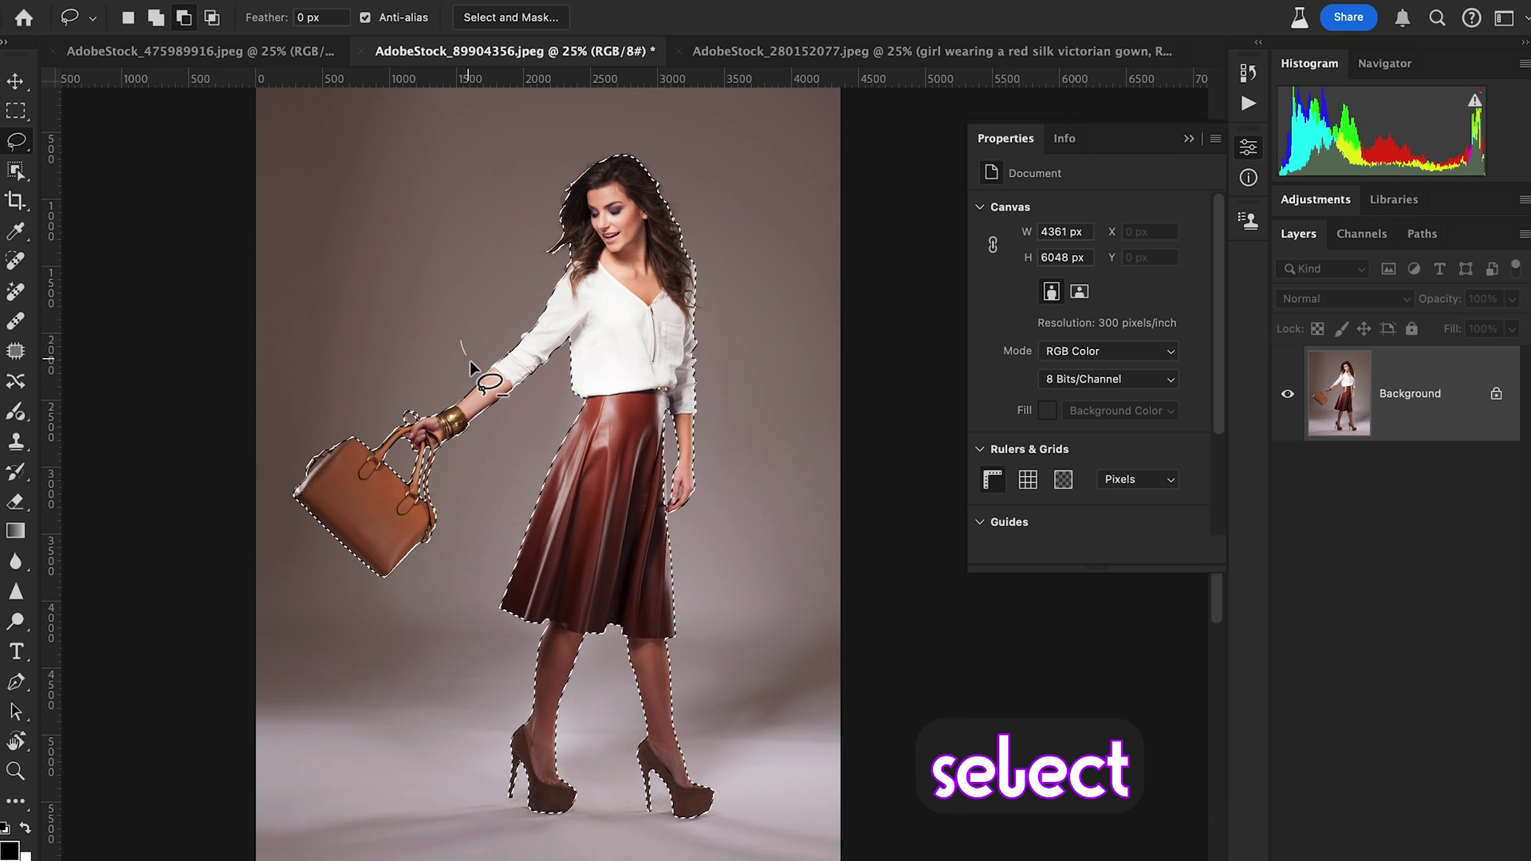
mouse_move(461, 341)
left_mouse_down()
mouse_move(515, 419)
mouse_move(511, 491)
mouse_move(478, 559)
mouse_move(405, 607)
mouse_move(335, 604)
left_mouse_up()
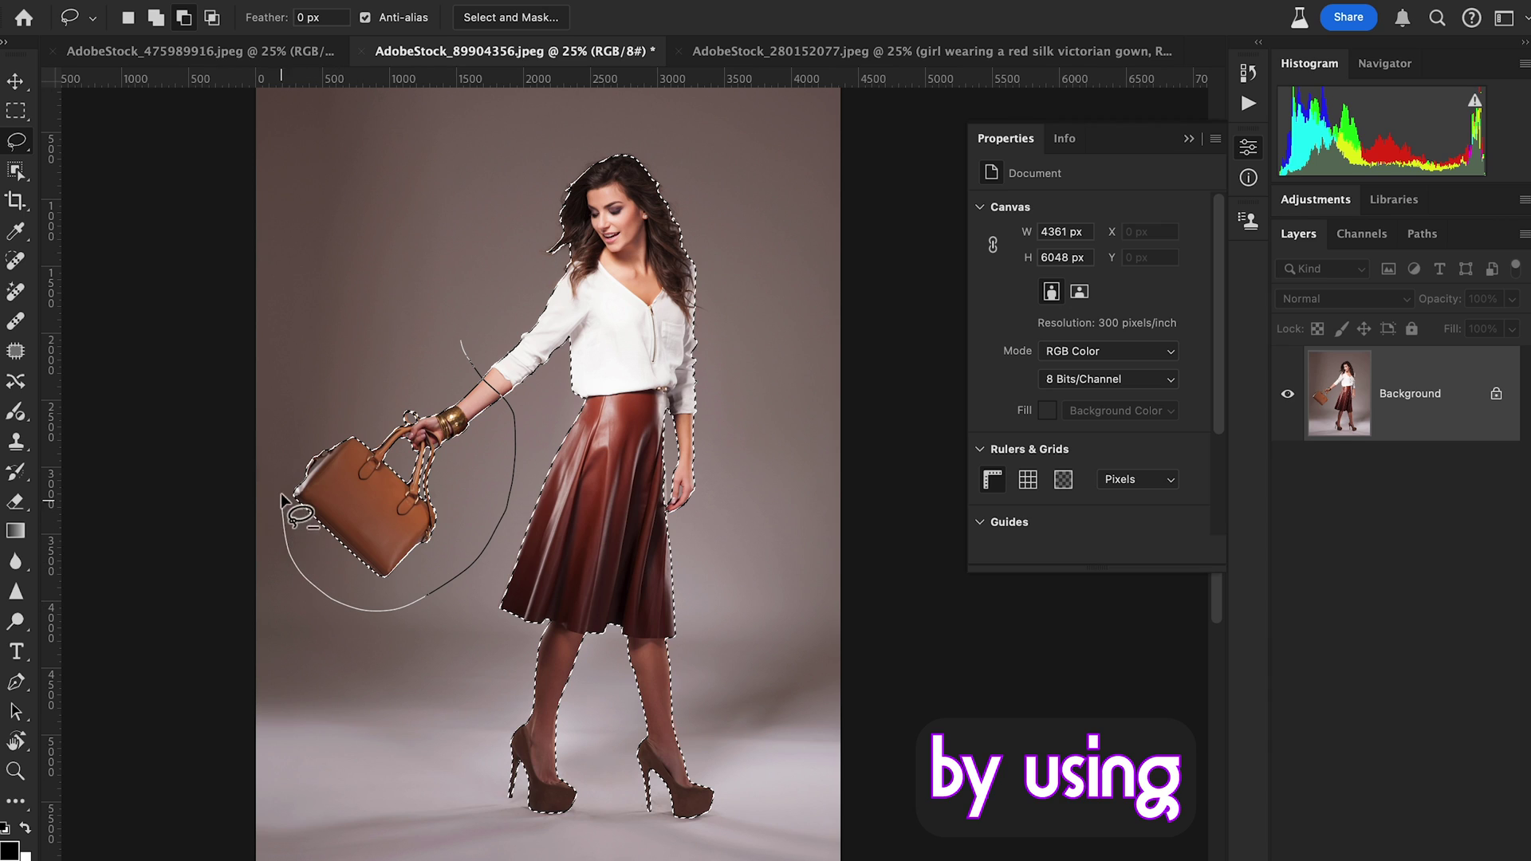
mouse_move(320, 408)
left_mouse_down()
mouse_move(425, 348)
mouse_move(480, 360)
left_mouse_up()
left_click_drag(507, 241, 668, 256)
mouse_move(710, 180)
left_mouse_down()
mouse_move(642, 126)
mouse_move(558, 141)
mouse_move(502, 201)
mouse_move(508, 241)
left_mouse_up()
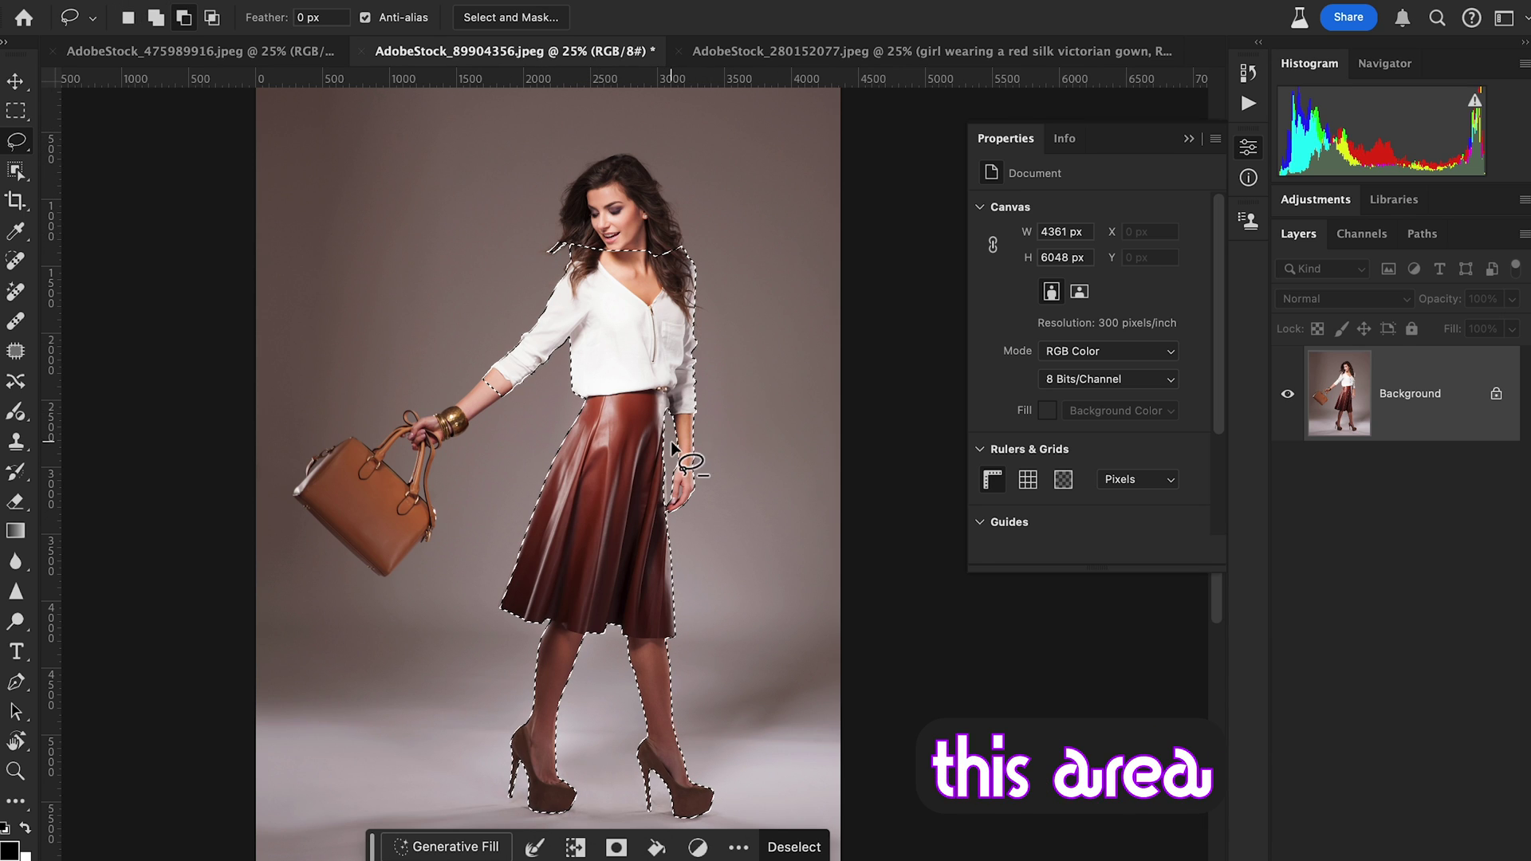
- Subtract the brunette woman's lowered hand and her lower legs with the high heels from the selection
mouse_move(672, 428)
left_mouse_down()
mouse_move(692, 428)
mouse_move(712, 459)
left_mouse_up()
mouse_move(692, 539)
left_mouse_down()
mouse_move(671, 512)
mouse_move(675, 430)
left_mouse_up()
left_click_drag(488, 666, 529, 671)
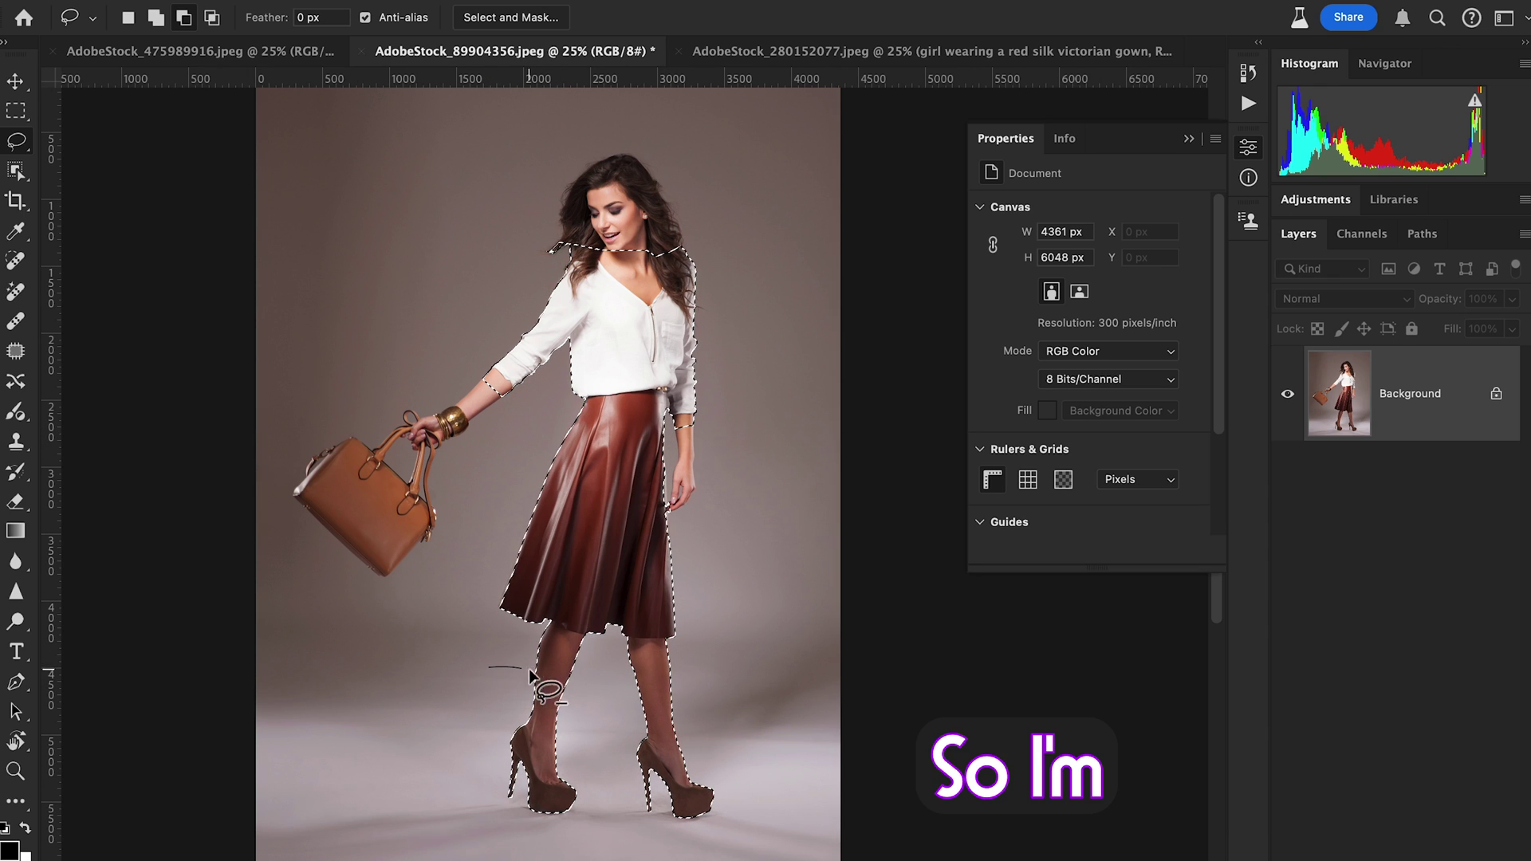
mouse_move(732, 842)
left_mouse_down()
mouse_move(631, 857)
mouse_move(494, 851)
mouse_move(454, 782)
mouse_move(493, 672)
left_mouse_up()
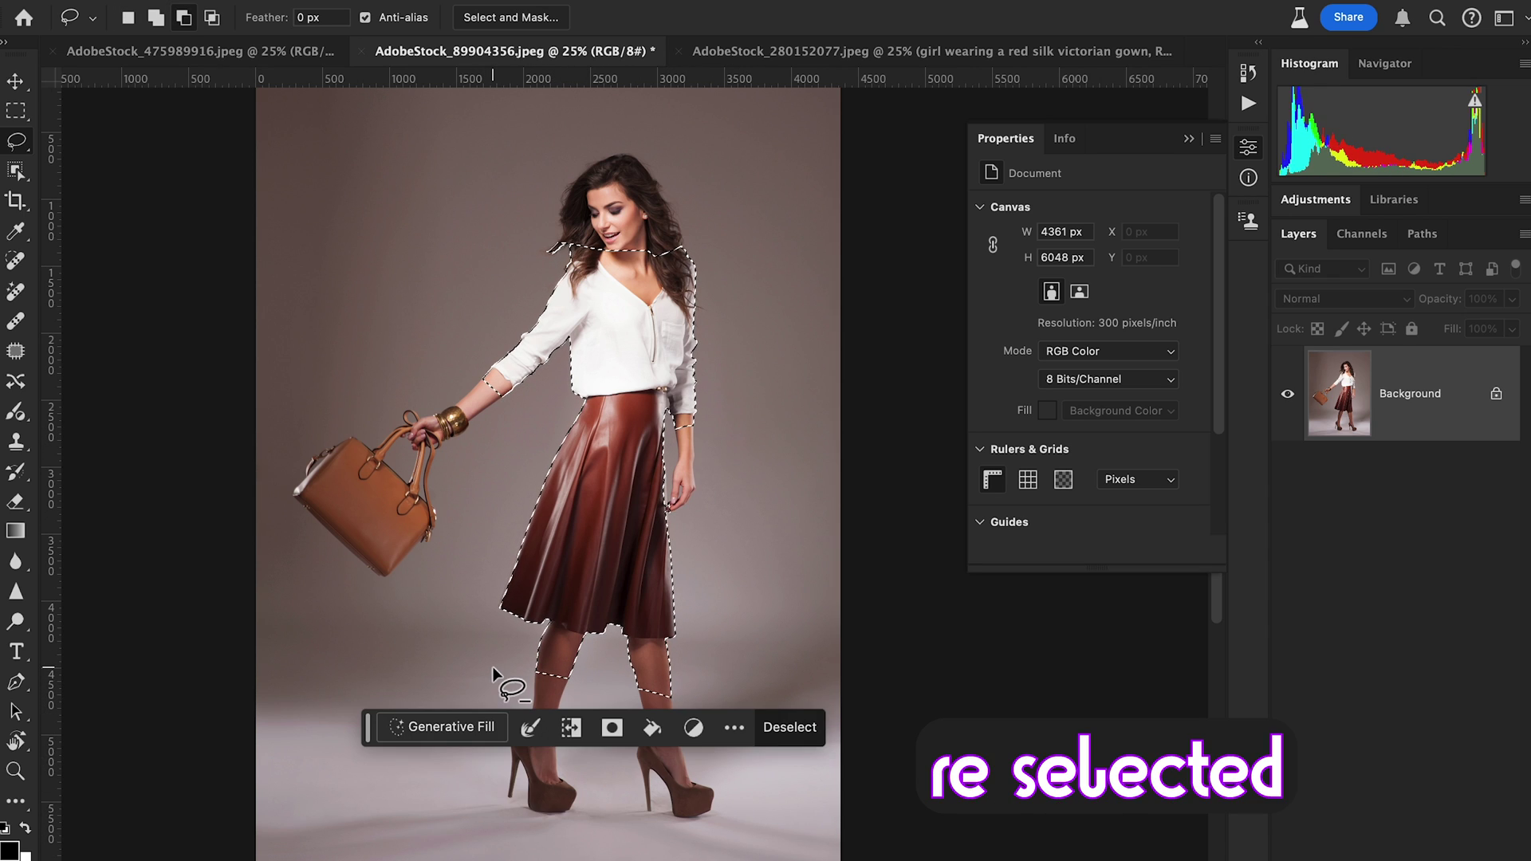
- Run Generative Fill on the brunette woman's clothing selection with the prompt "dress"
left_click(444, 728)
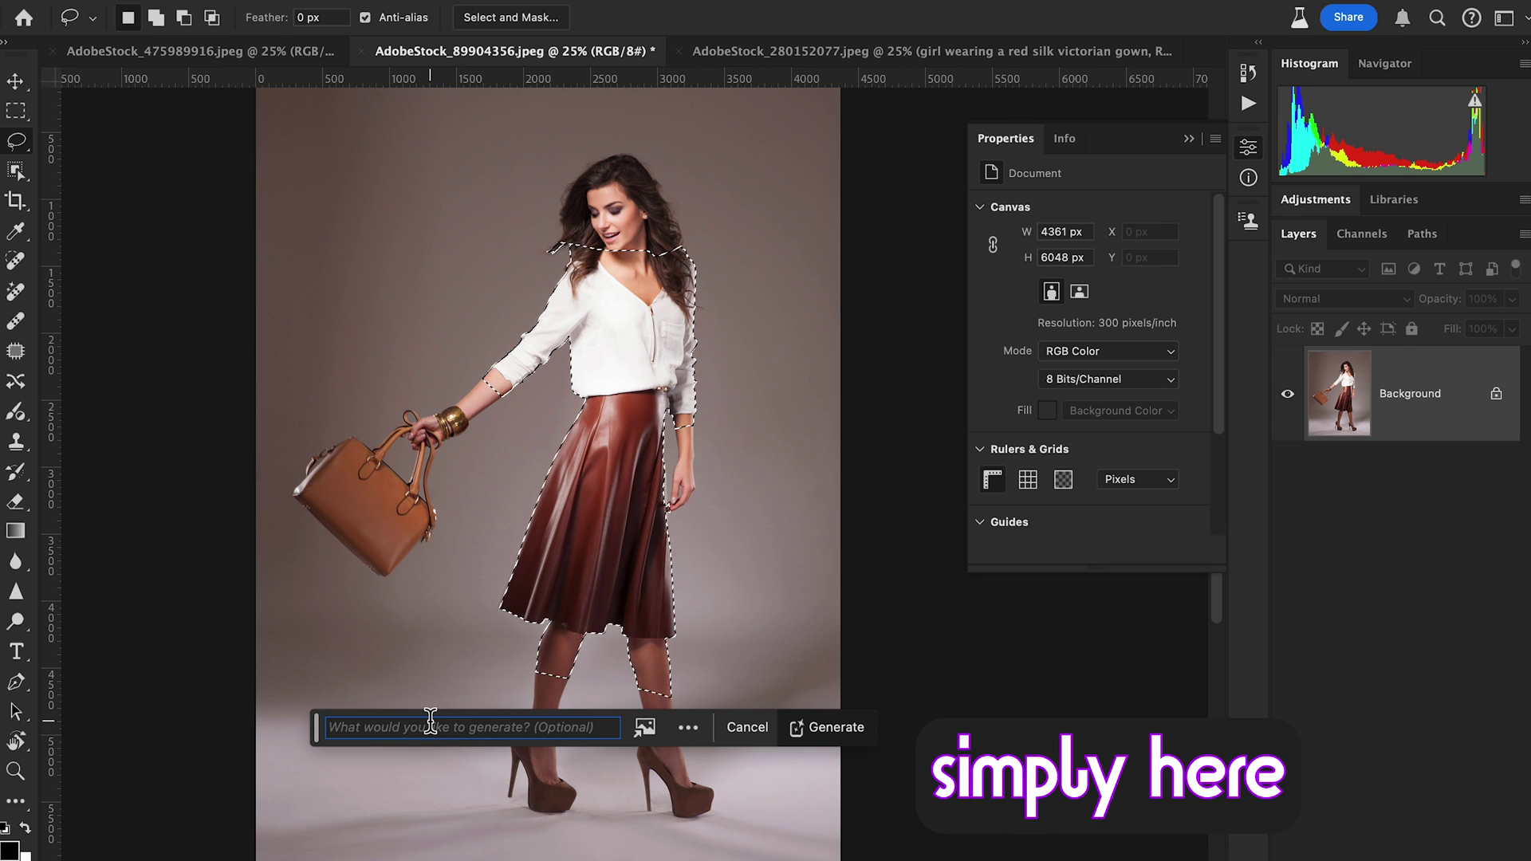
type("dress")
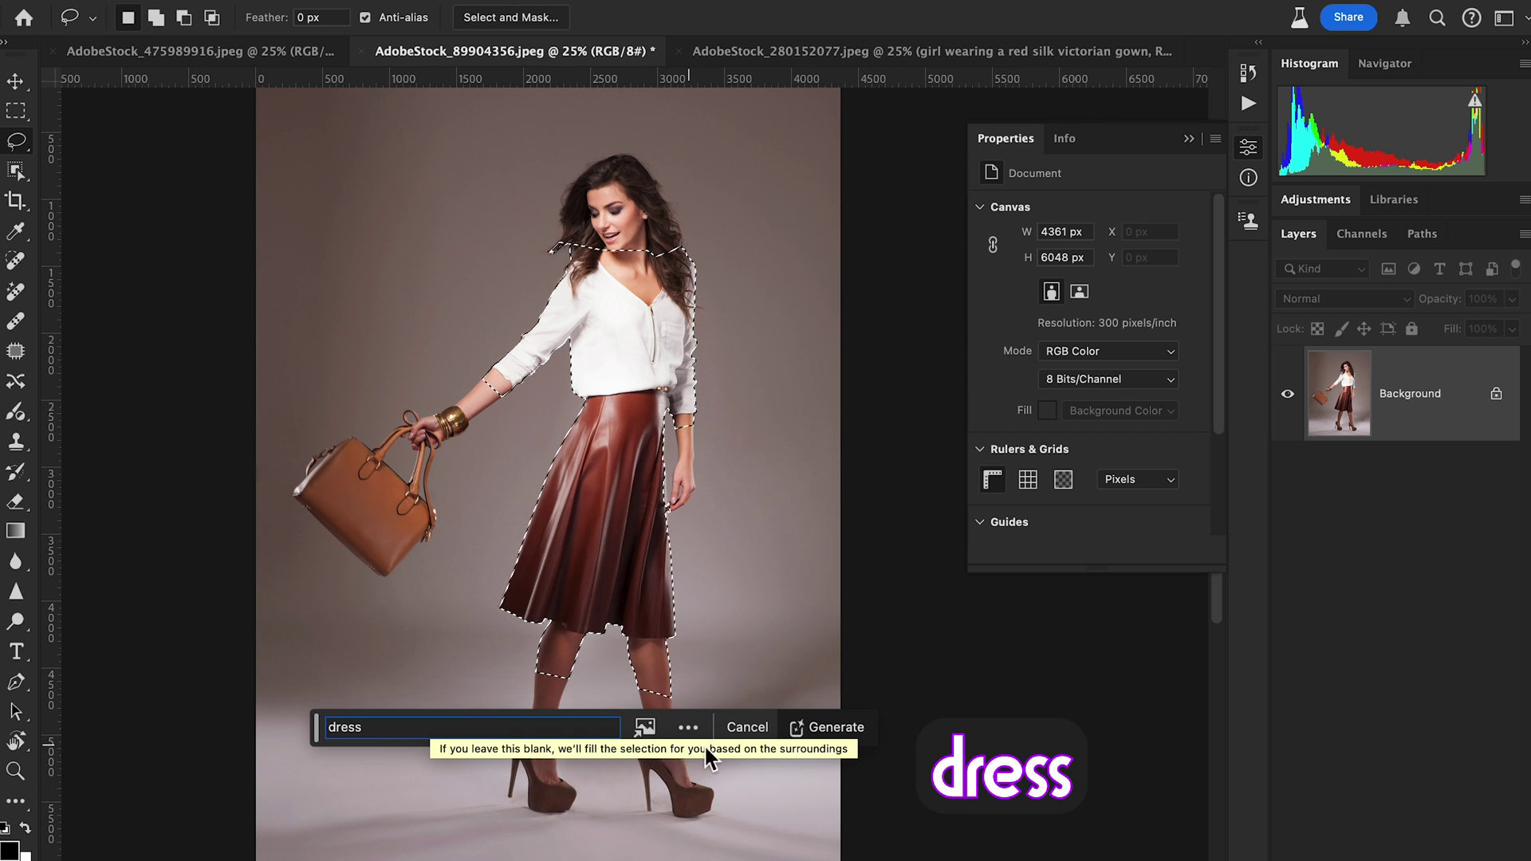
left_click(835, 727)
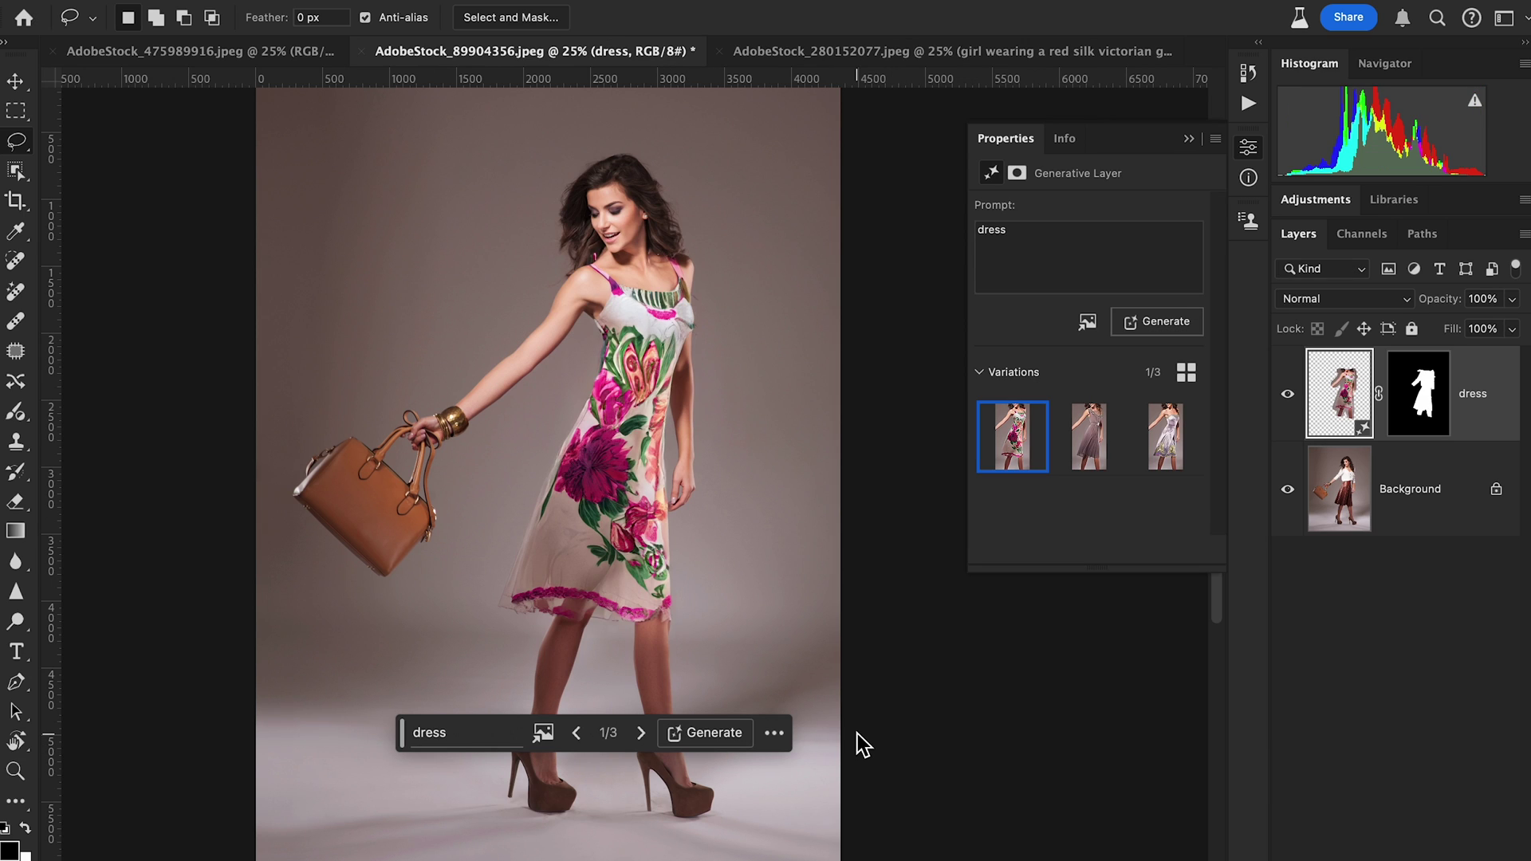
- Compare the generated dress variations on the brunette woman and choose the third one, the strapless satin dress
left_click(641, 733)
left_click(641, 733)
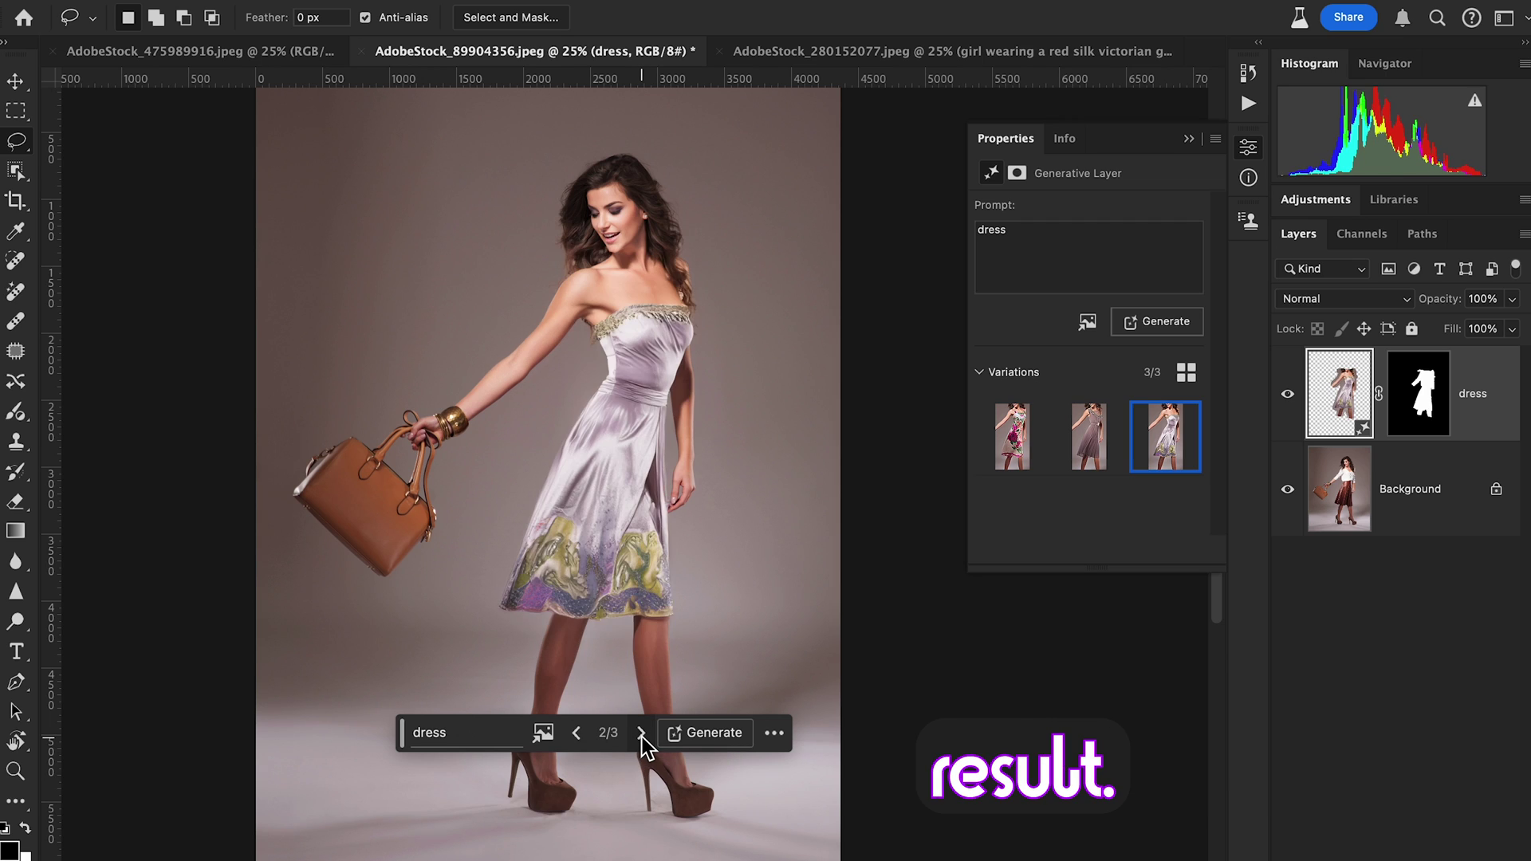
left_click(575, 732)
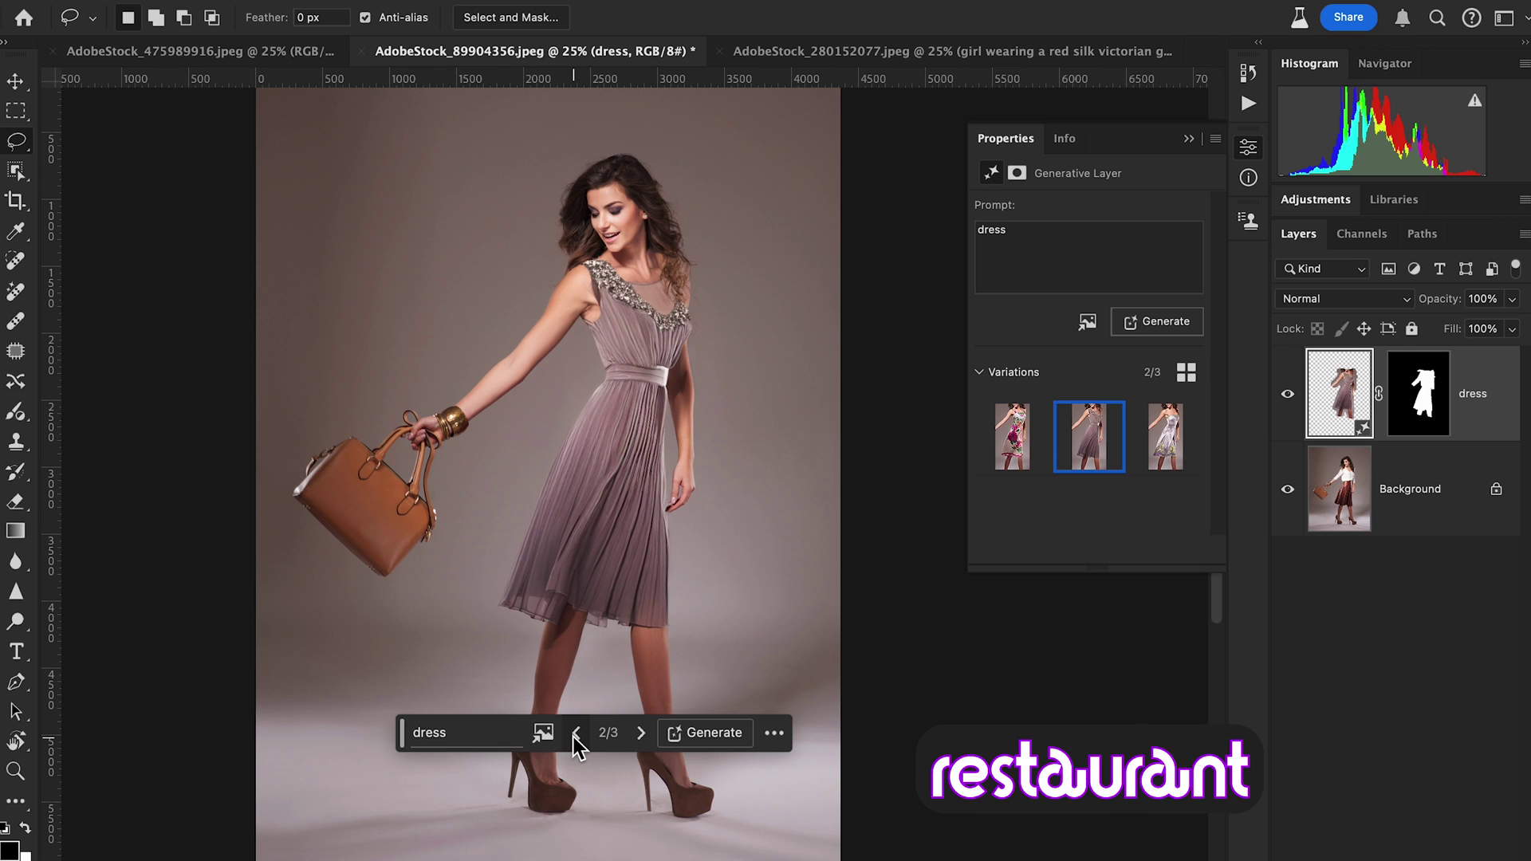
left_click(575, 733)
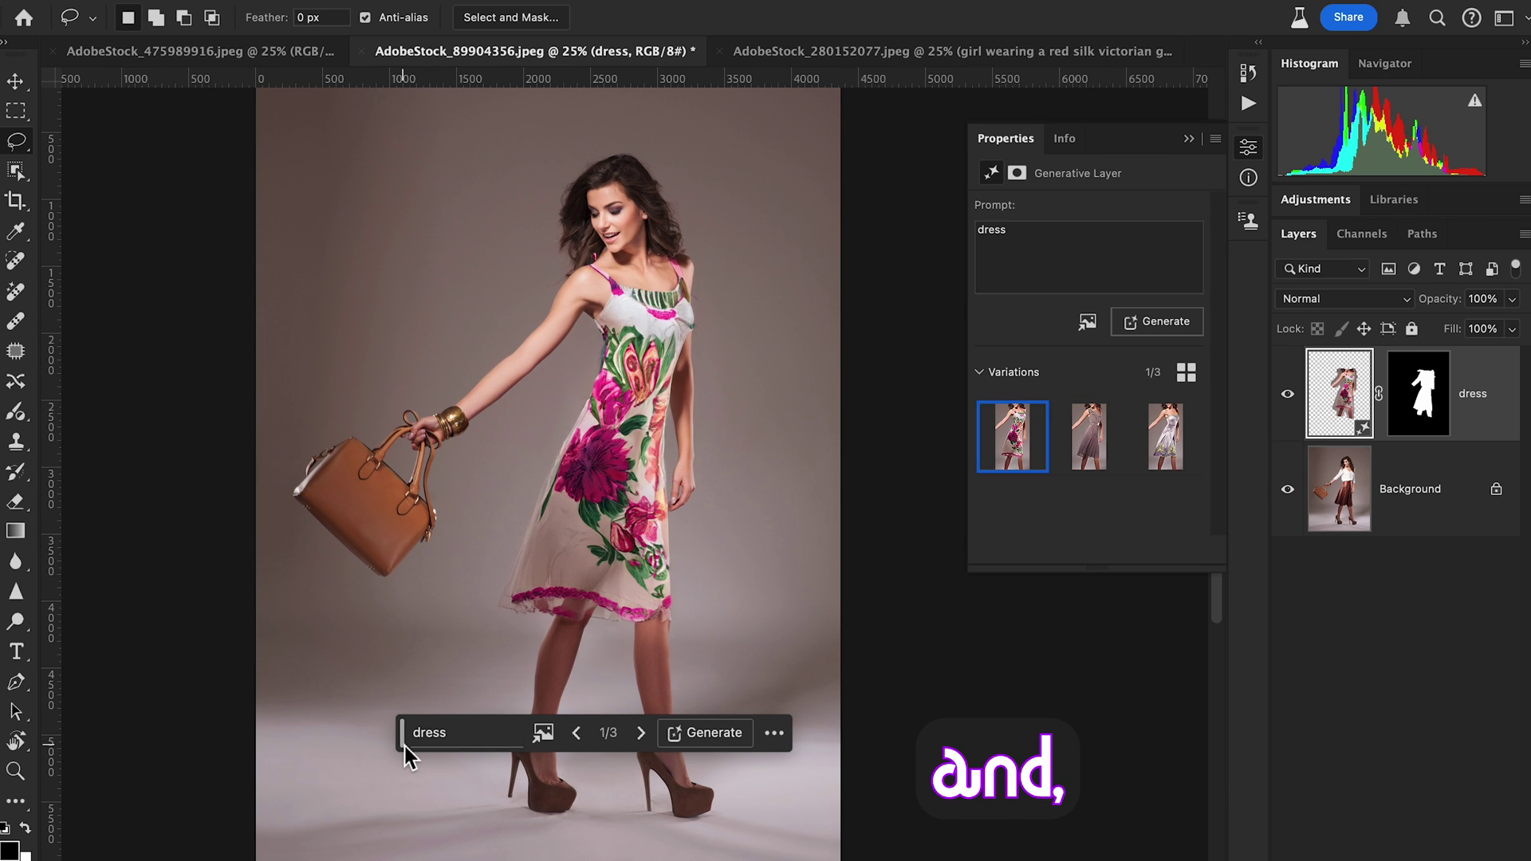
left_click_drag(405, 747, 561, 773)
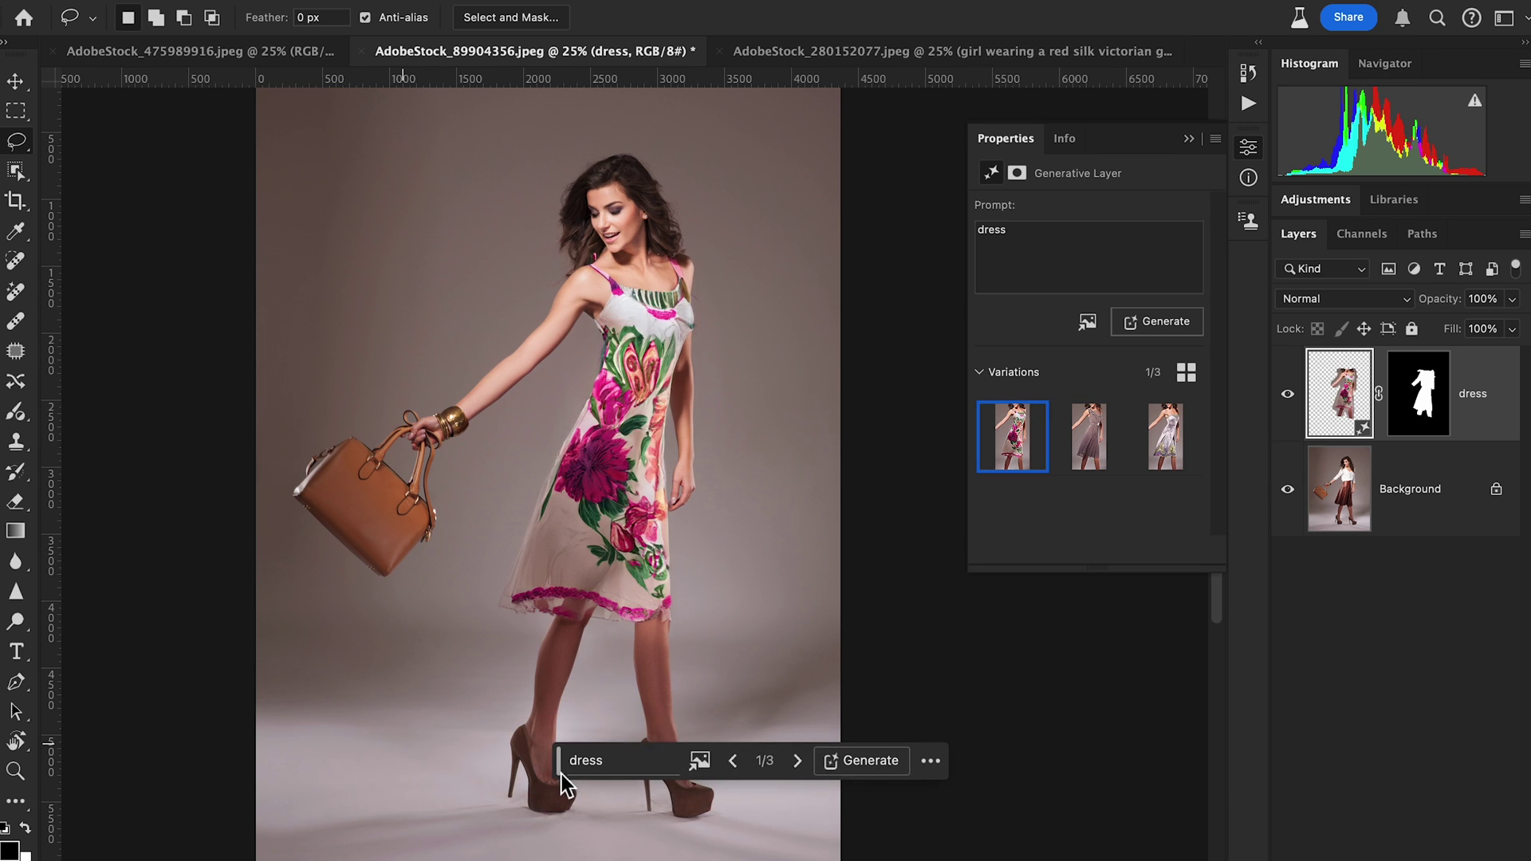
left_click(792, 762)
left_click(792, 760)
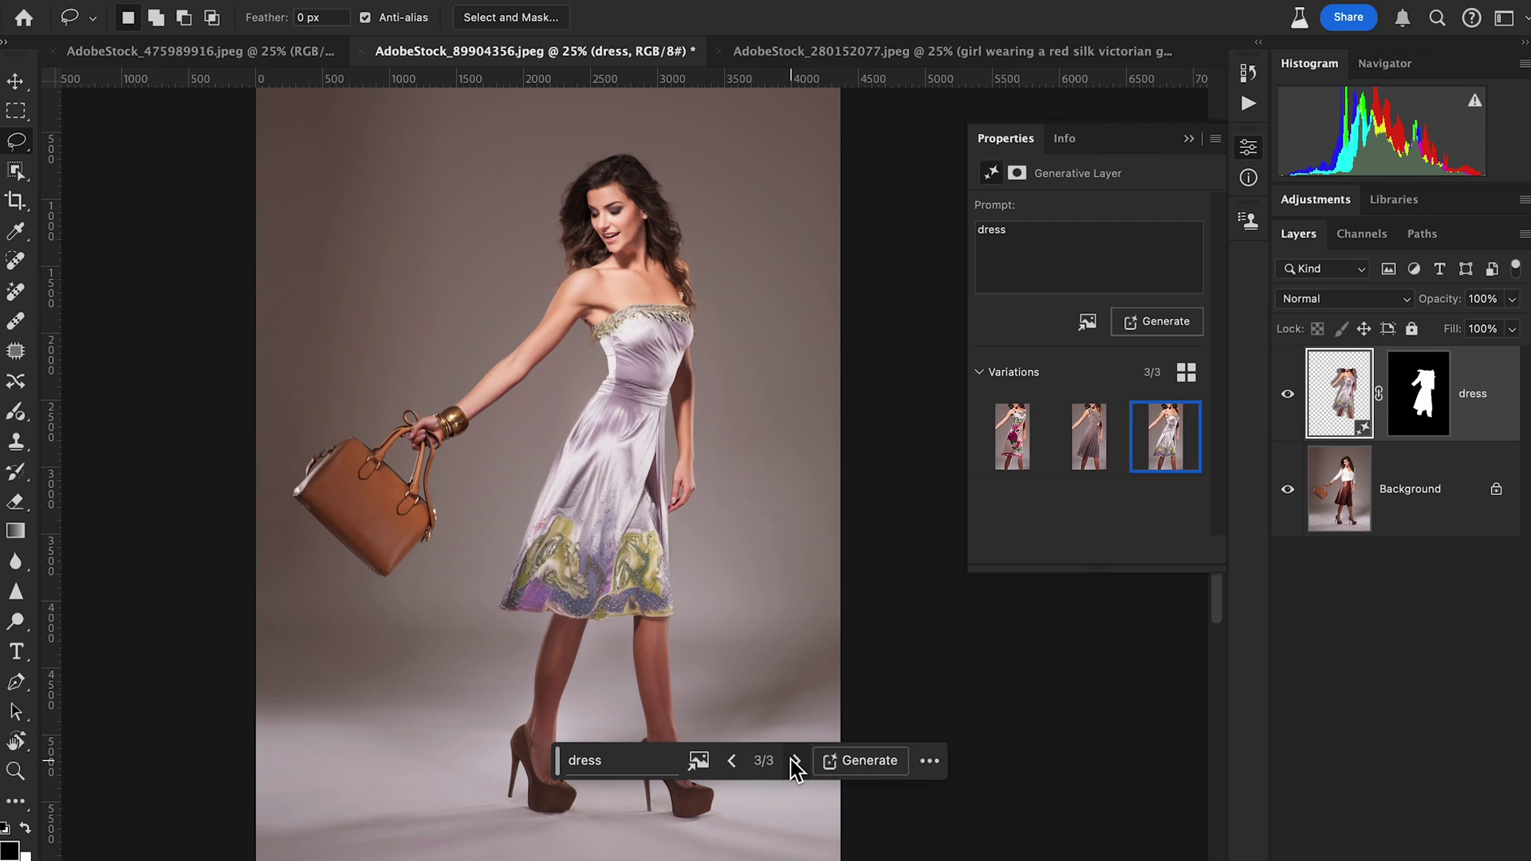
- In AdobeStock_475989916.jpeg, subtract the woman's white sneakers from the full-body selection with the Lasso tool
left_click(270, 51)
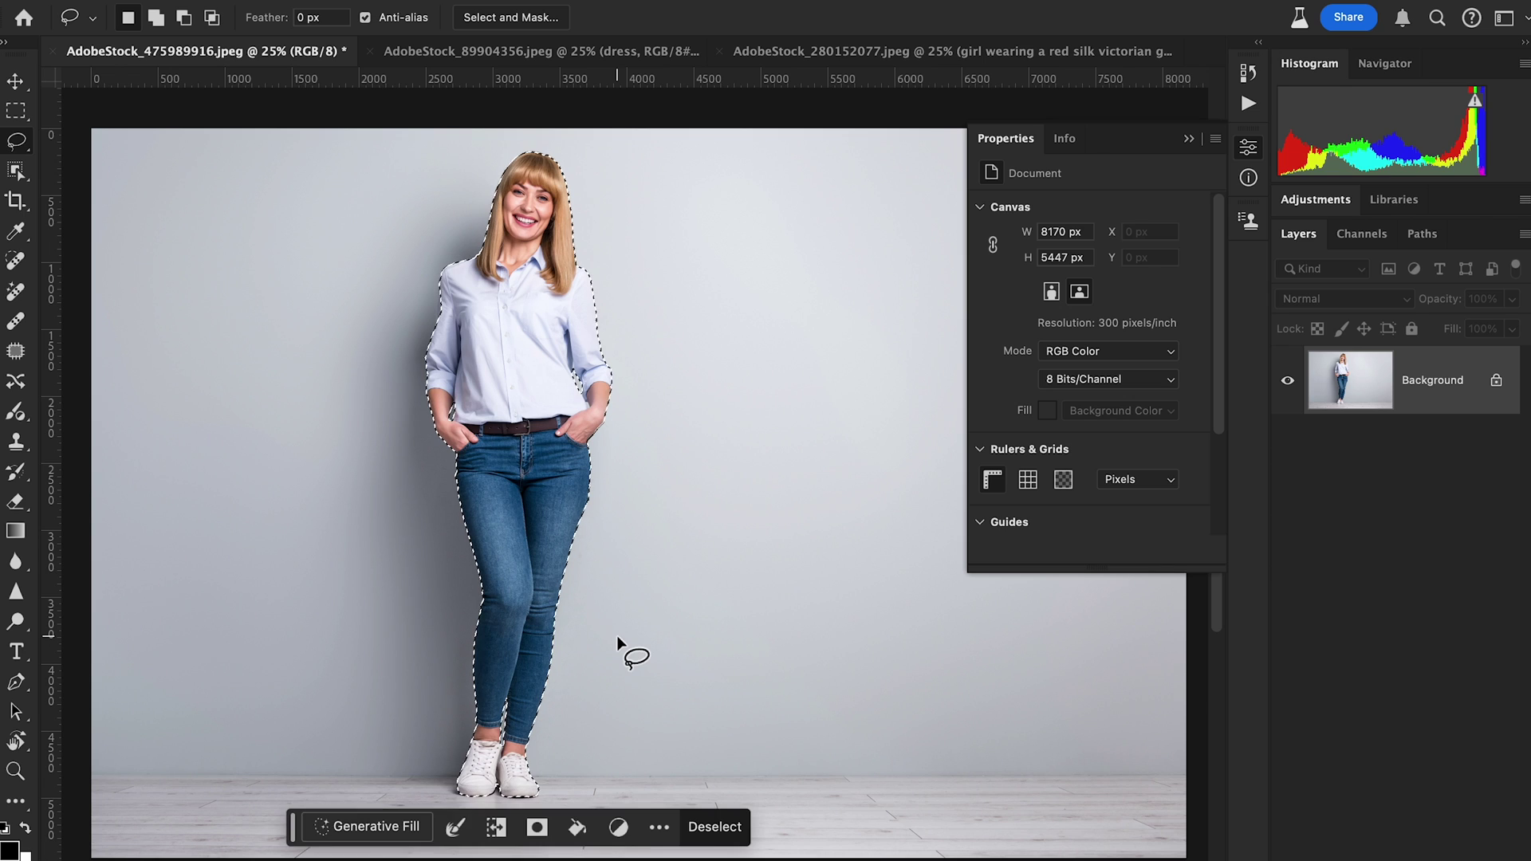
key("alt")
mouse_move(414, 750)
left_mouse_down()
mouse_move(580, 742)
mouse_move(606, 796)
mouse_move(499, 827)
mouse_move(379, 792)
mouse_move(421, 748)
left_mouse_up()
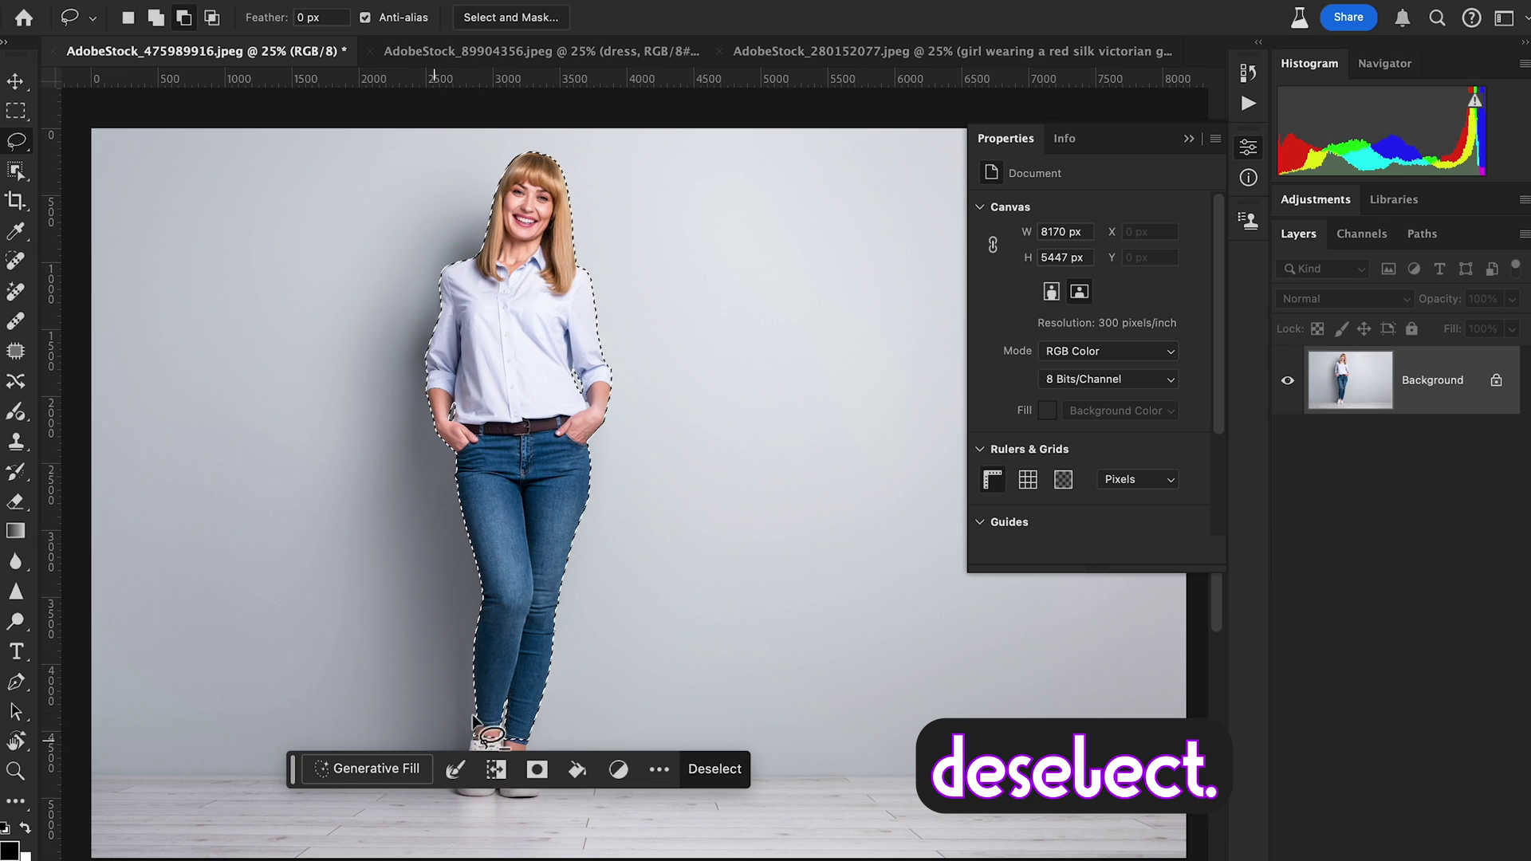
- Subtract the woman's head from the selection and add the area around her shirt collar and the hair beside it back in
left_click_drag(557, 543, 550, 642)
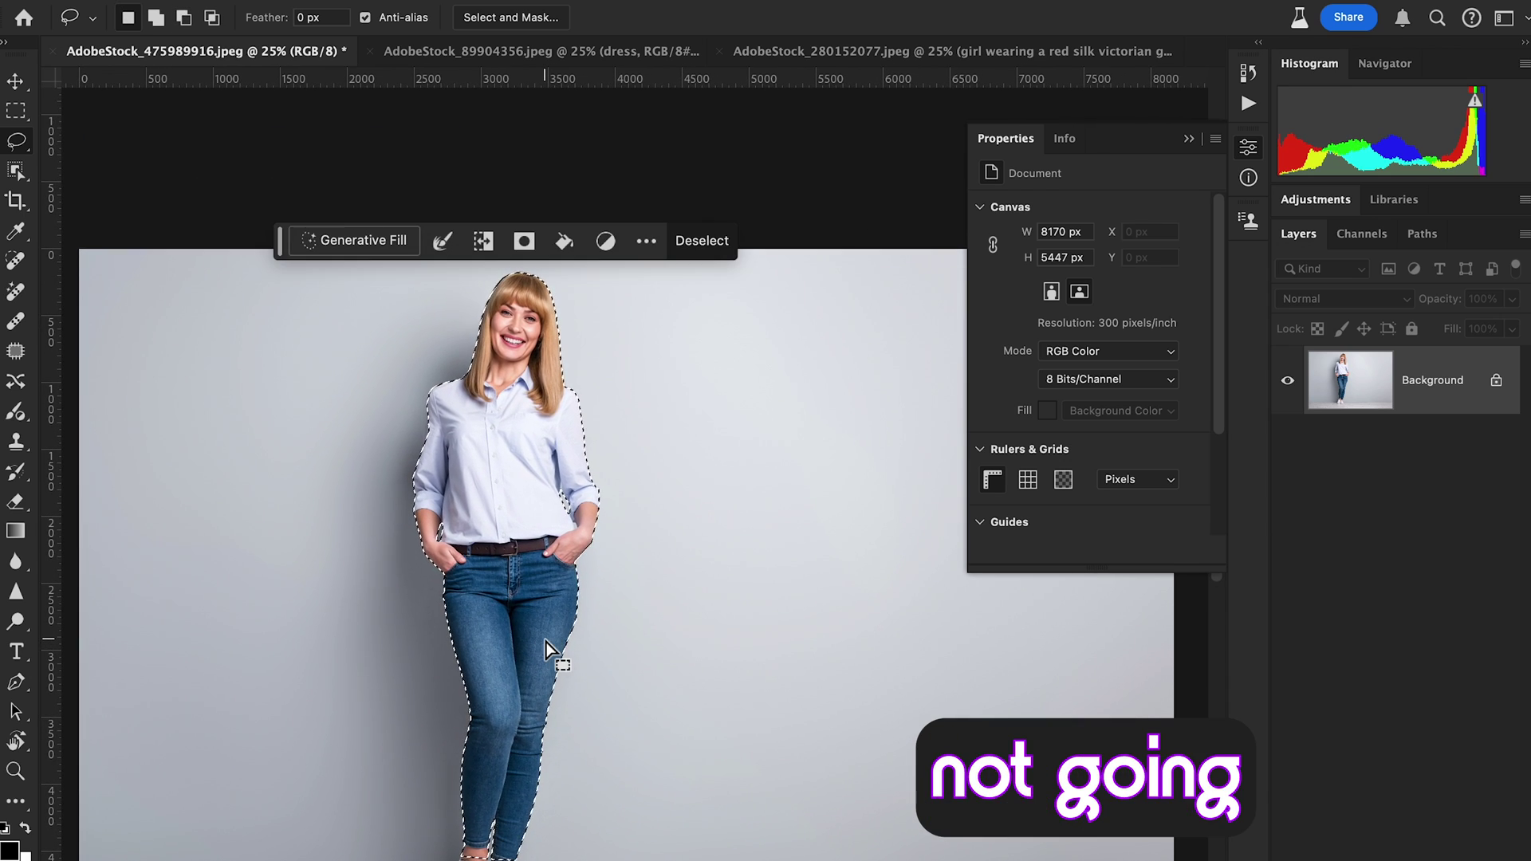
key("alt")
mouse_move(431, 362)
left_mouse_down()
mouse_move(572, 369)
mouse_move(619, 343)
mouse_move(605, 279)
mouse_move(528, 246)
mouse_move(459, 264)
mouse_move(415, 304)
mouse_move(429, 364)
left_mouse_up()
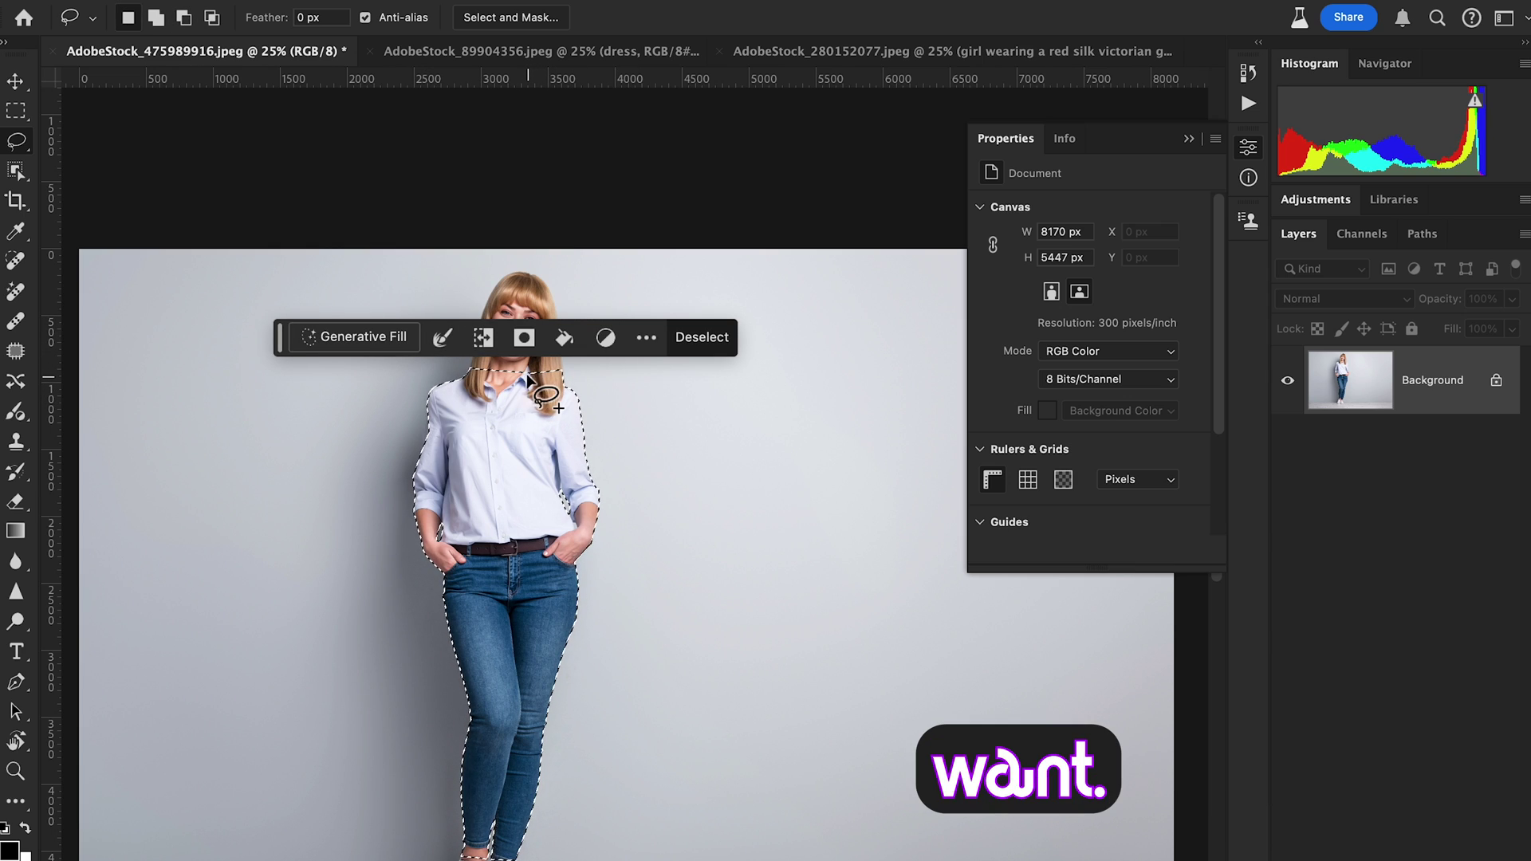
left_click_drag(530, 368, 533, 359)
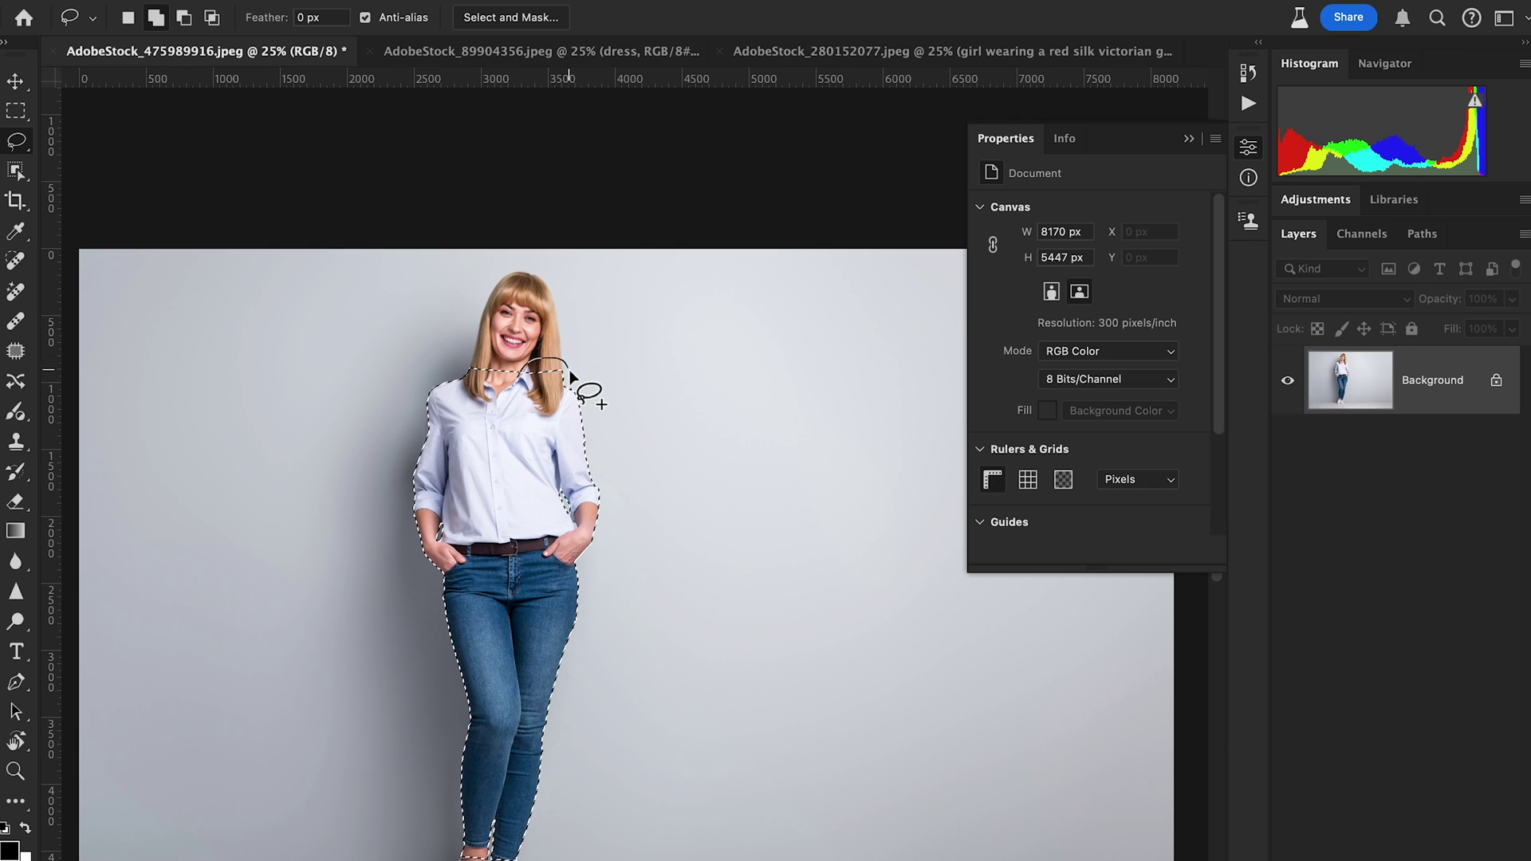
left_click_drag(580, 414, 568, 407)
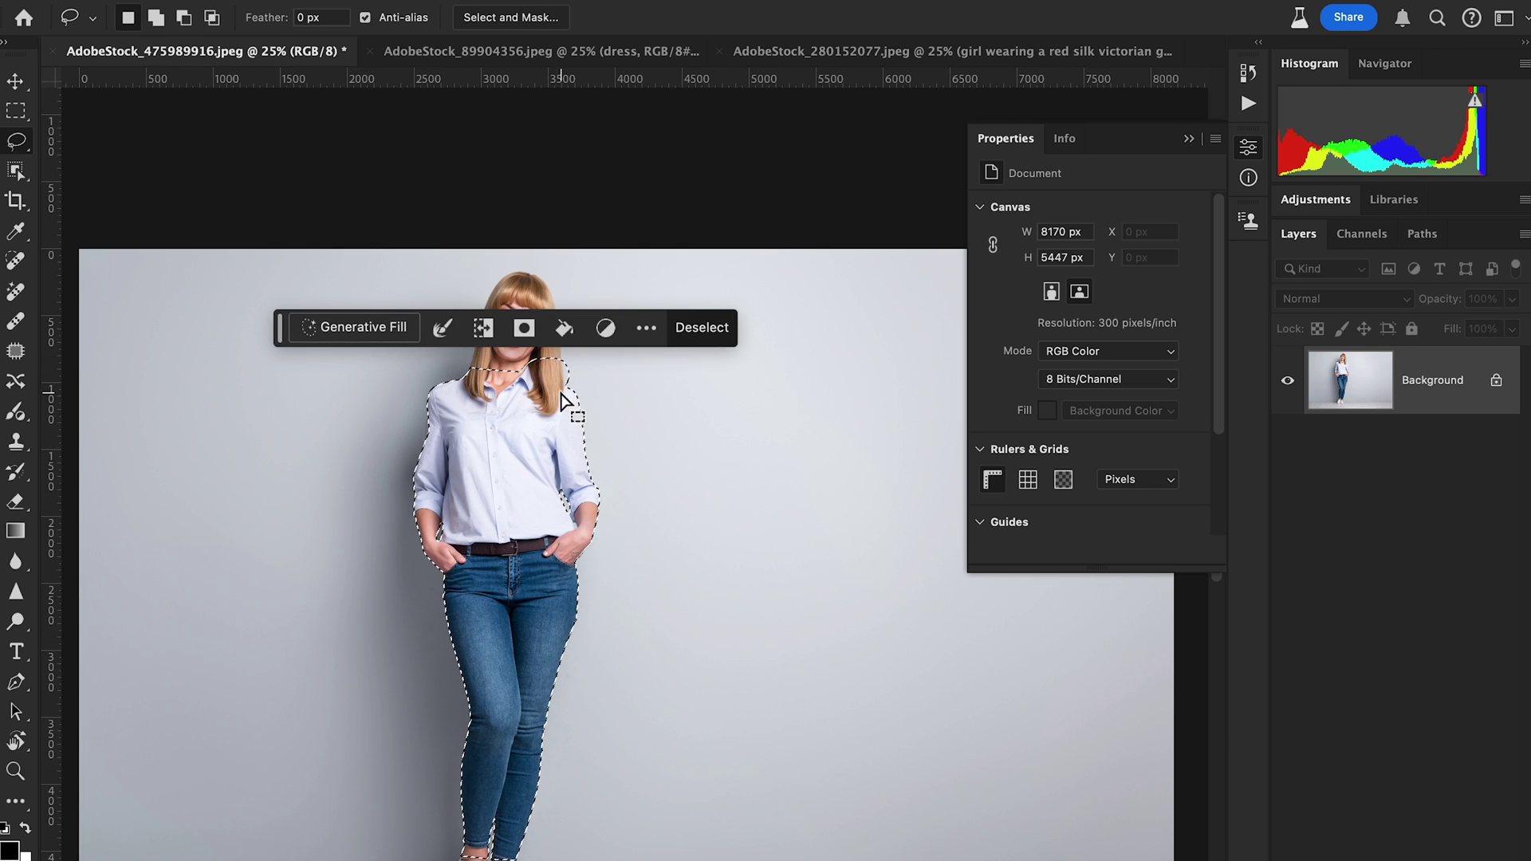
- Run Generative Fill on the shirt and jeans selection with the prompt "Green Stylish T shirt and Trouser"
left_click(352, 328)
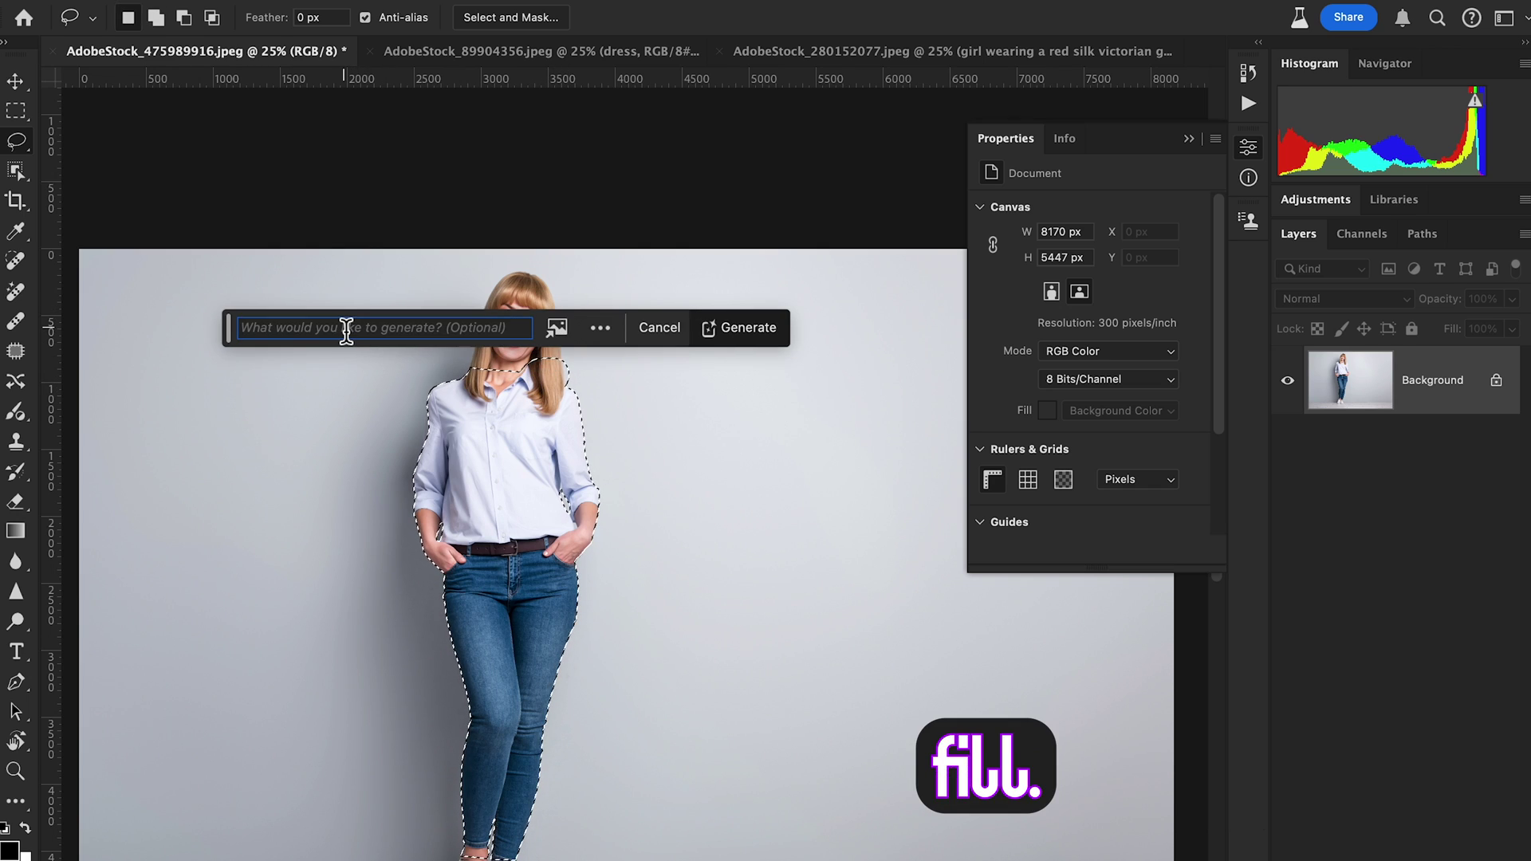
type("G")
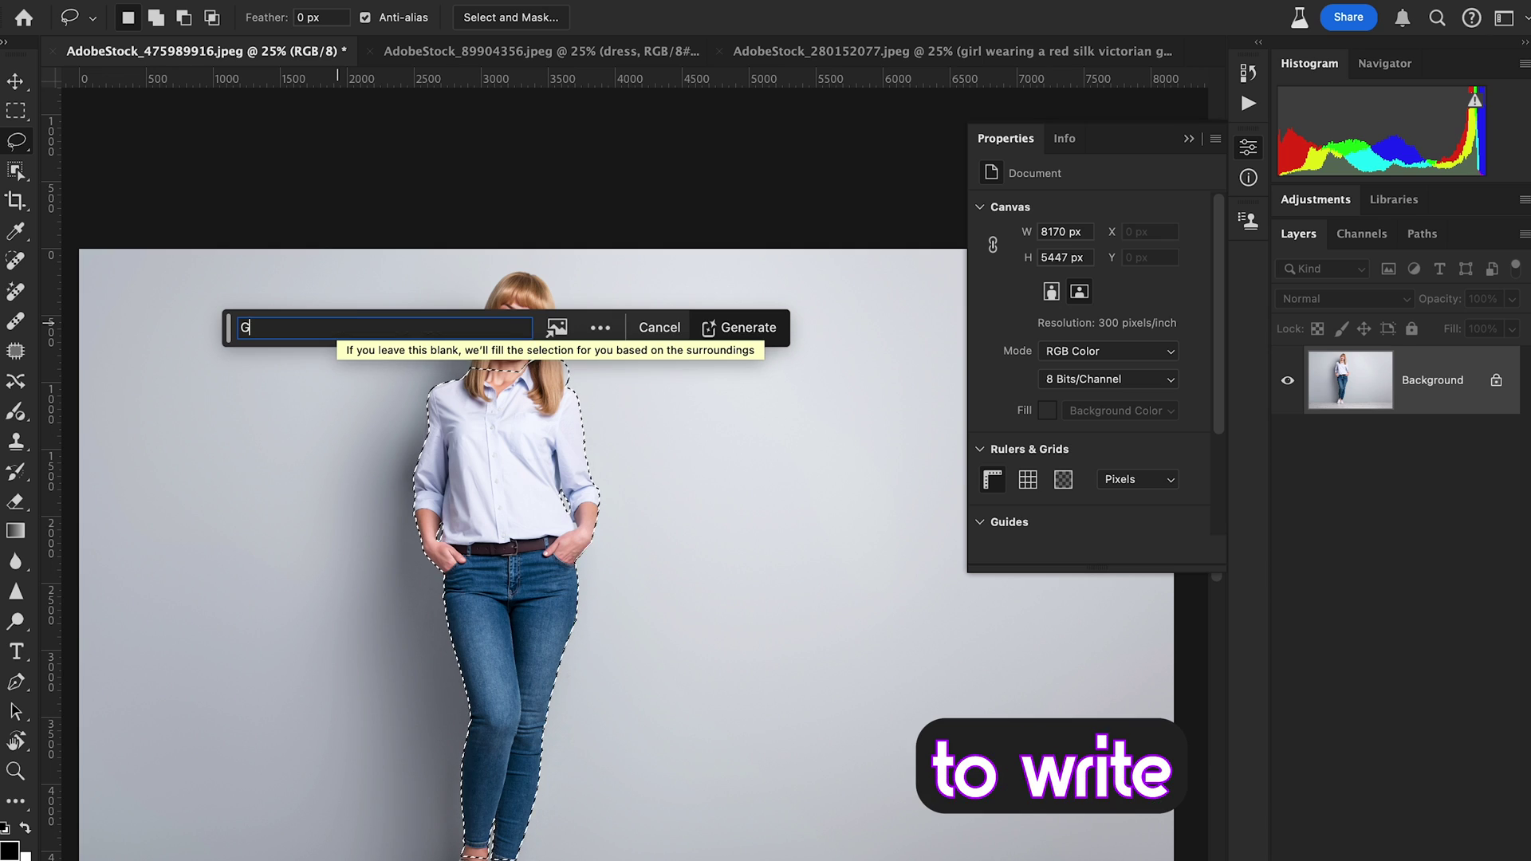
type("reen ")
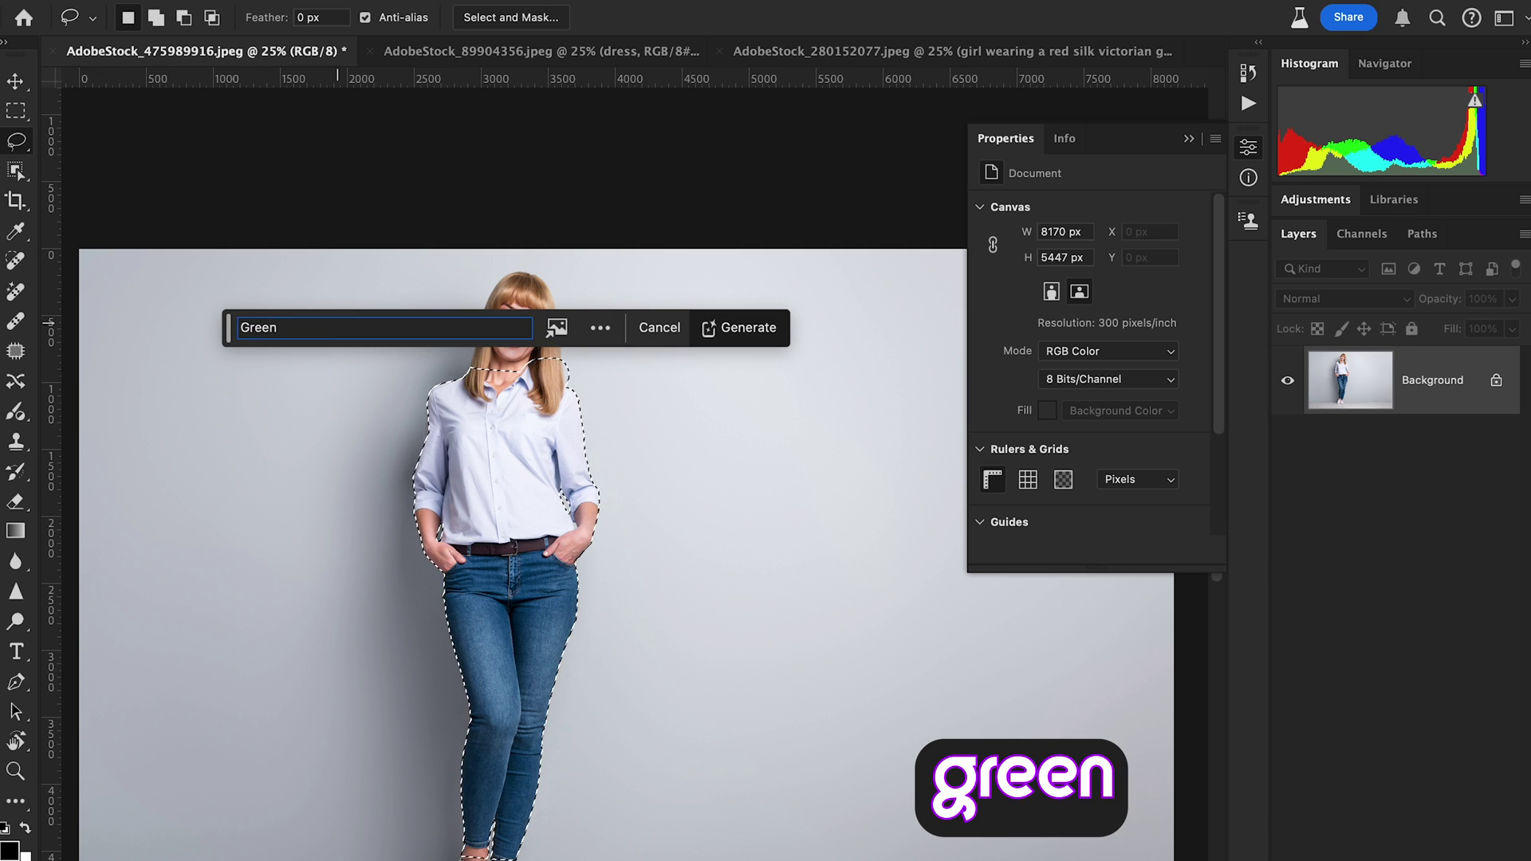
type("Stylish ")
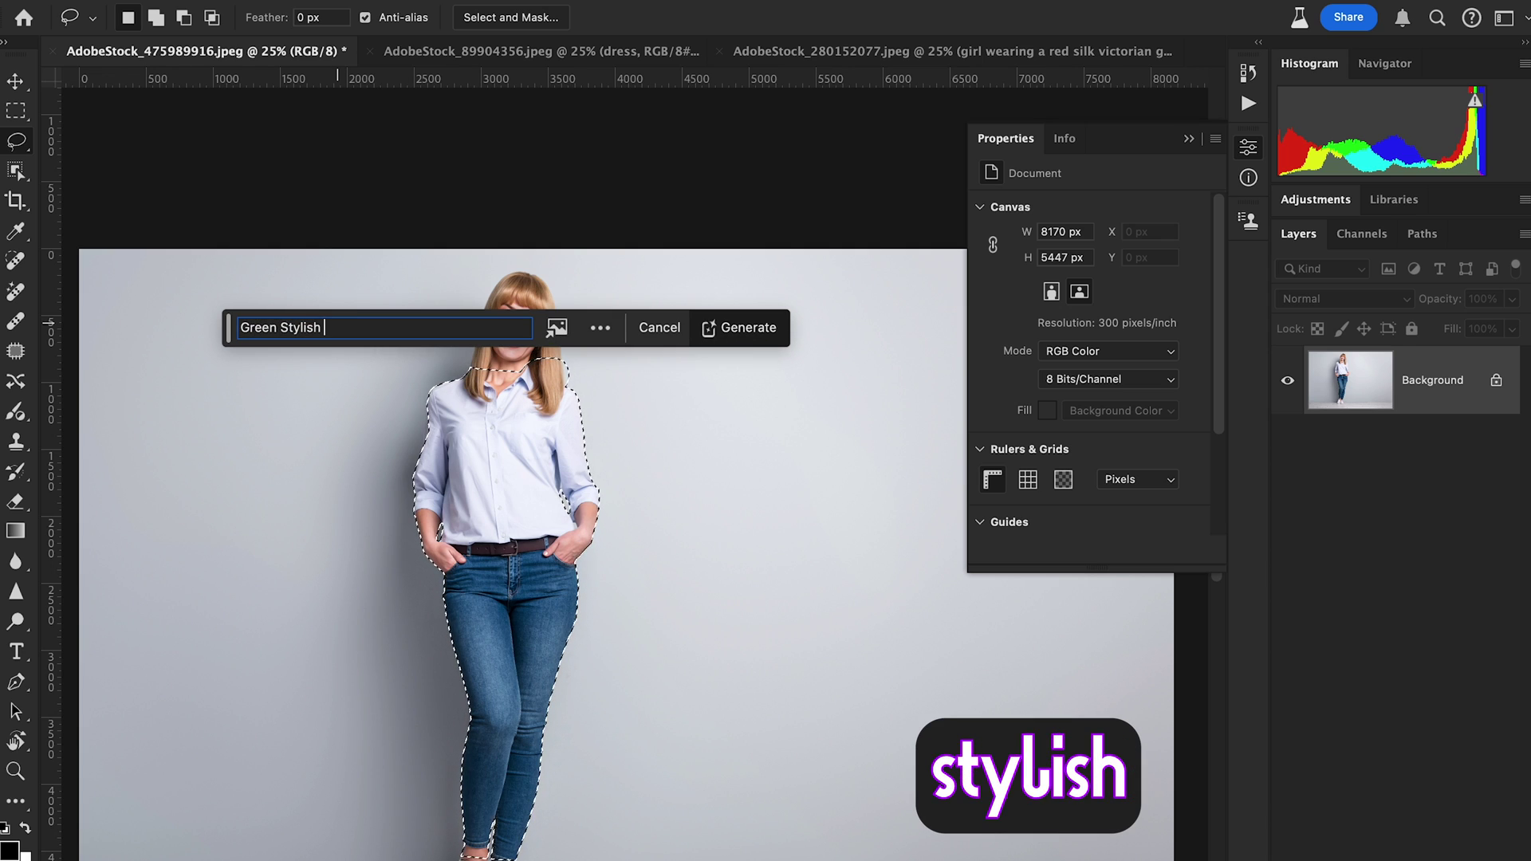
type("T shirt o")
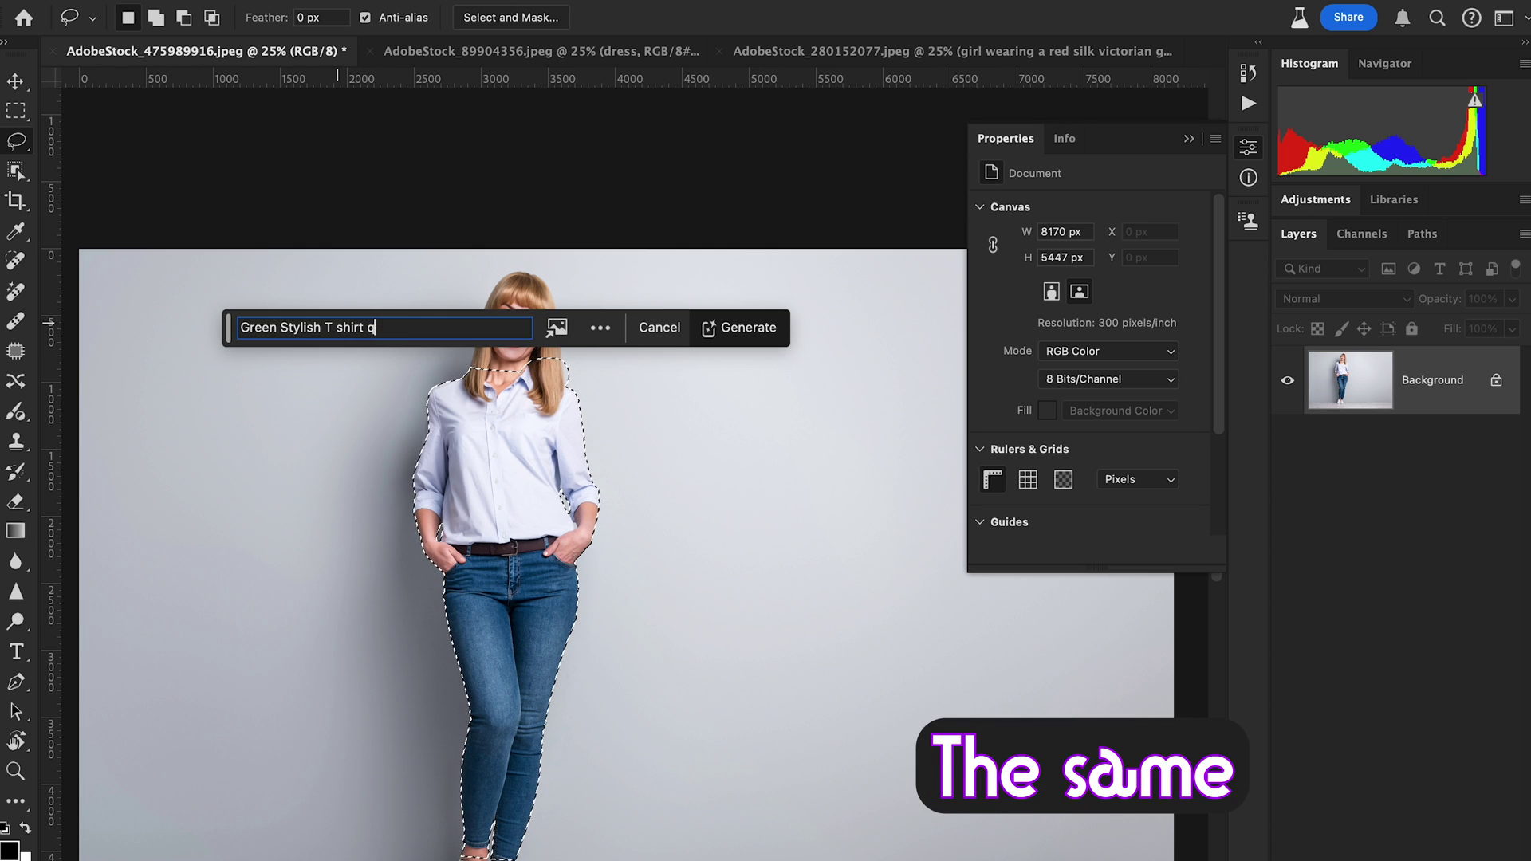
key("BackSpace")
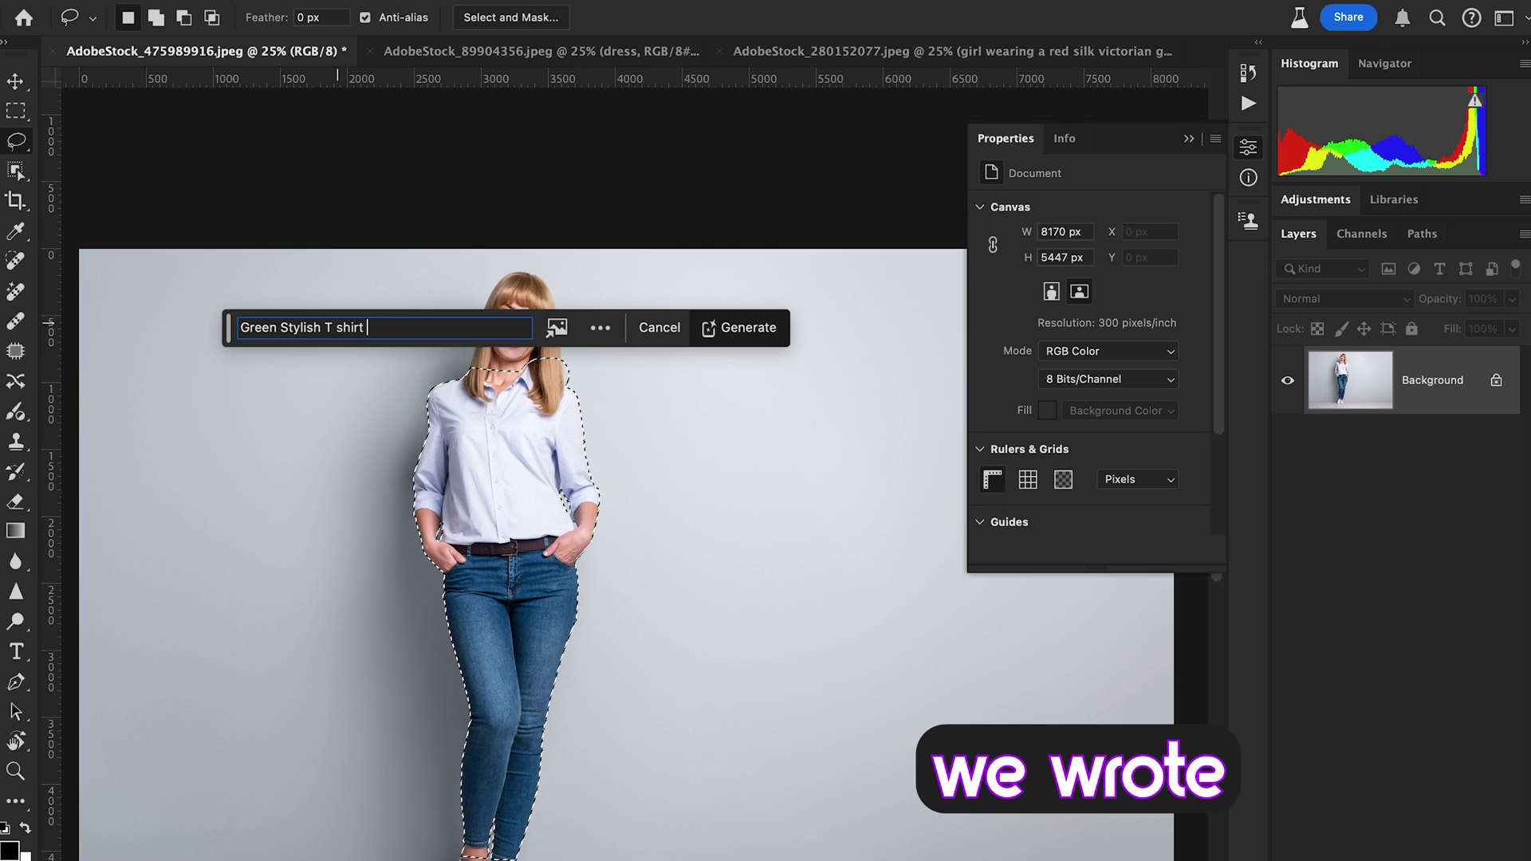
type("an")
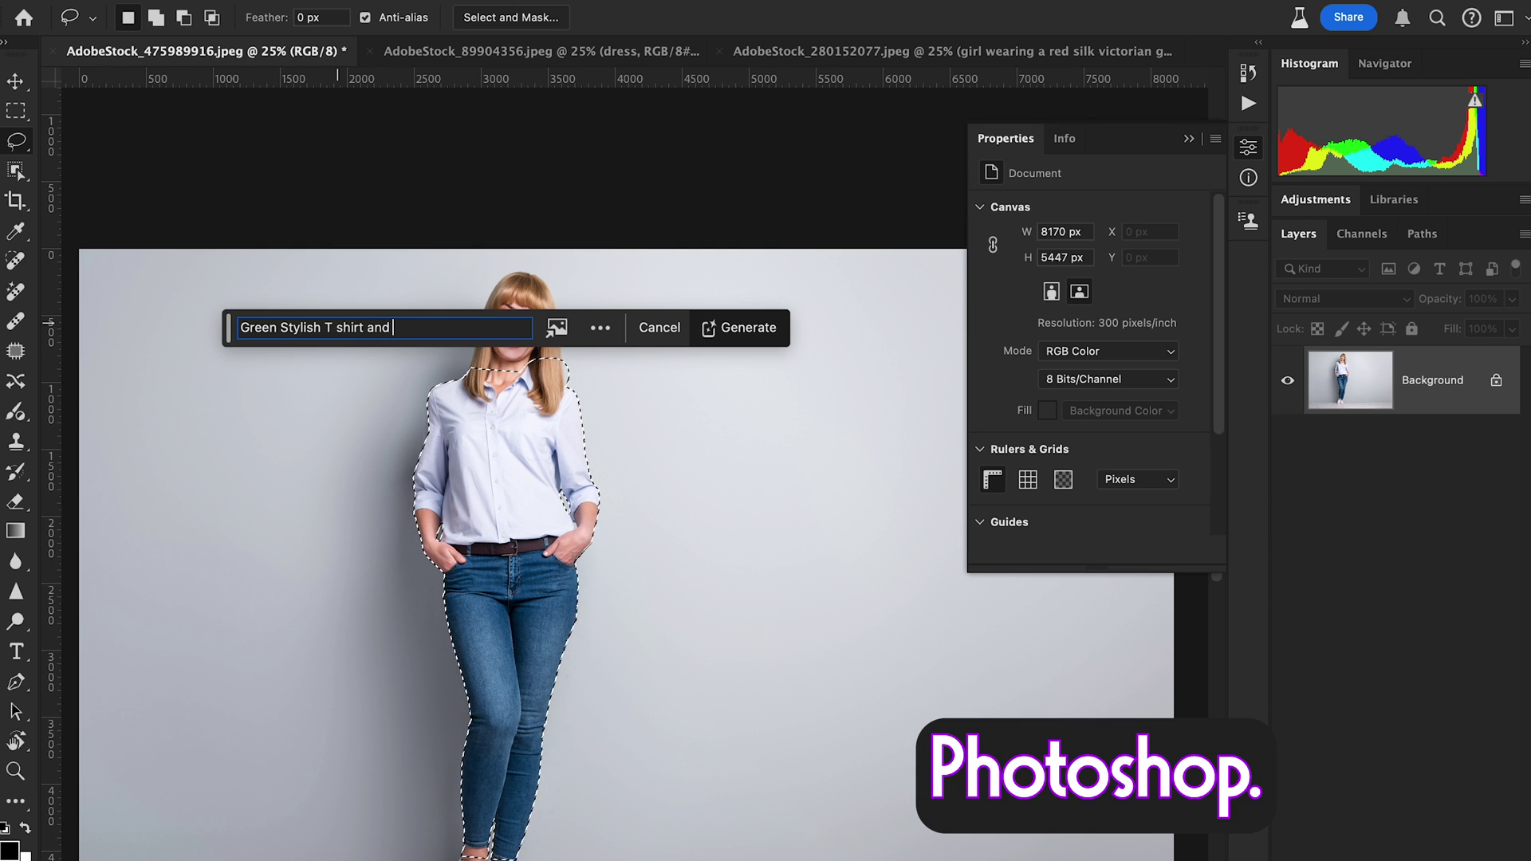
type("d T")
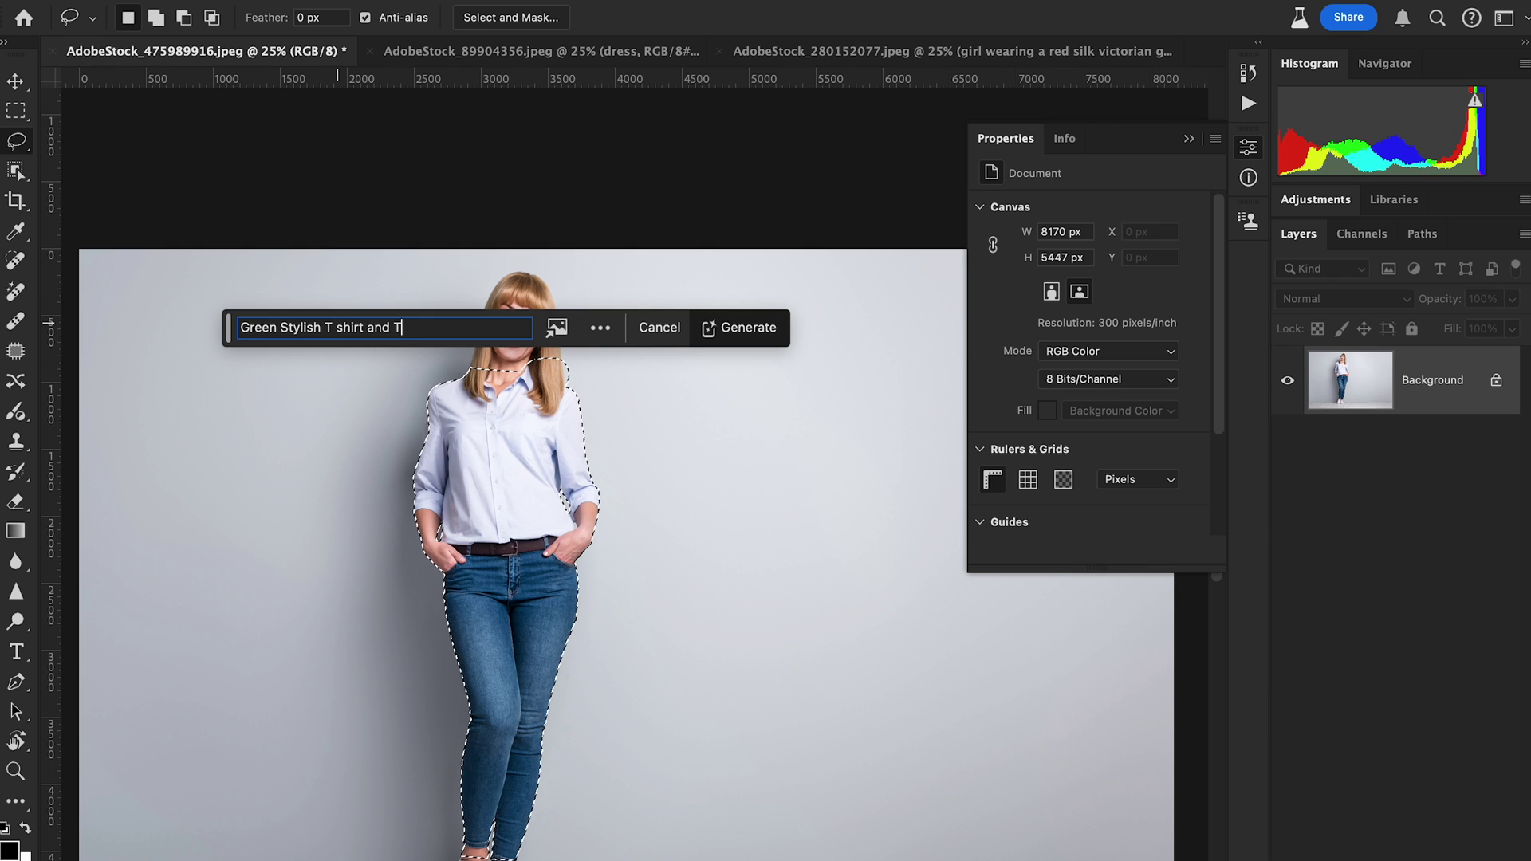
type("rouser")
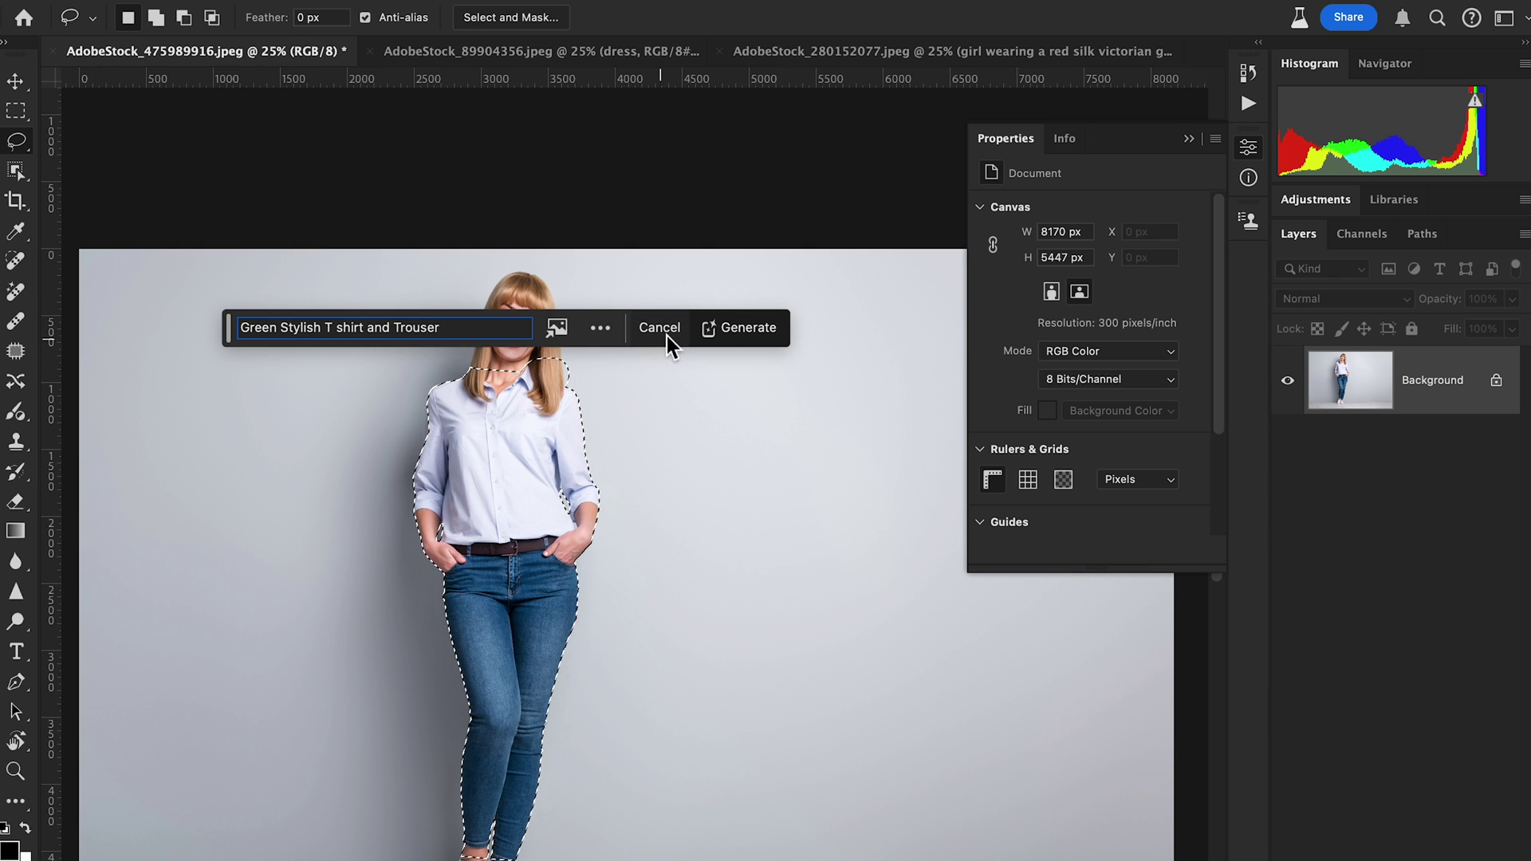
left_click(720, 339)
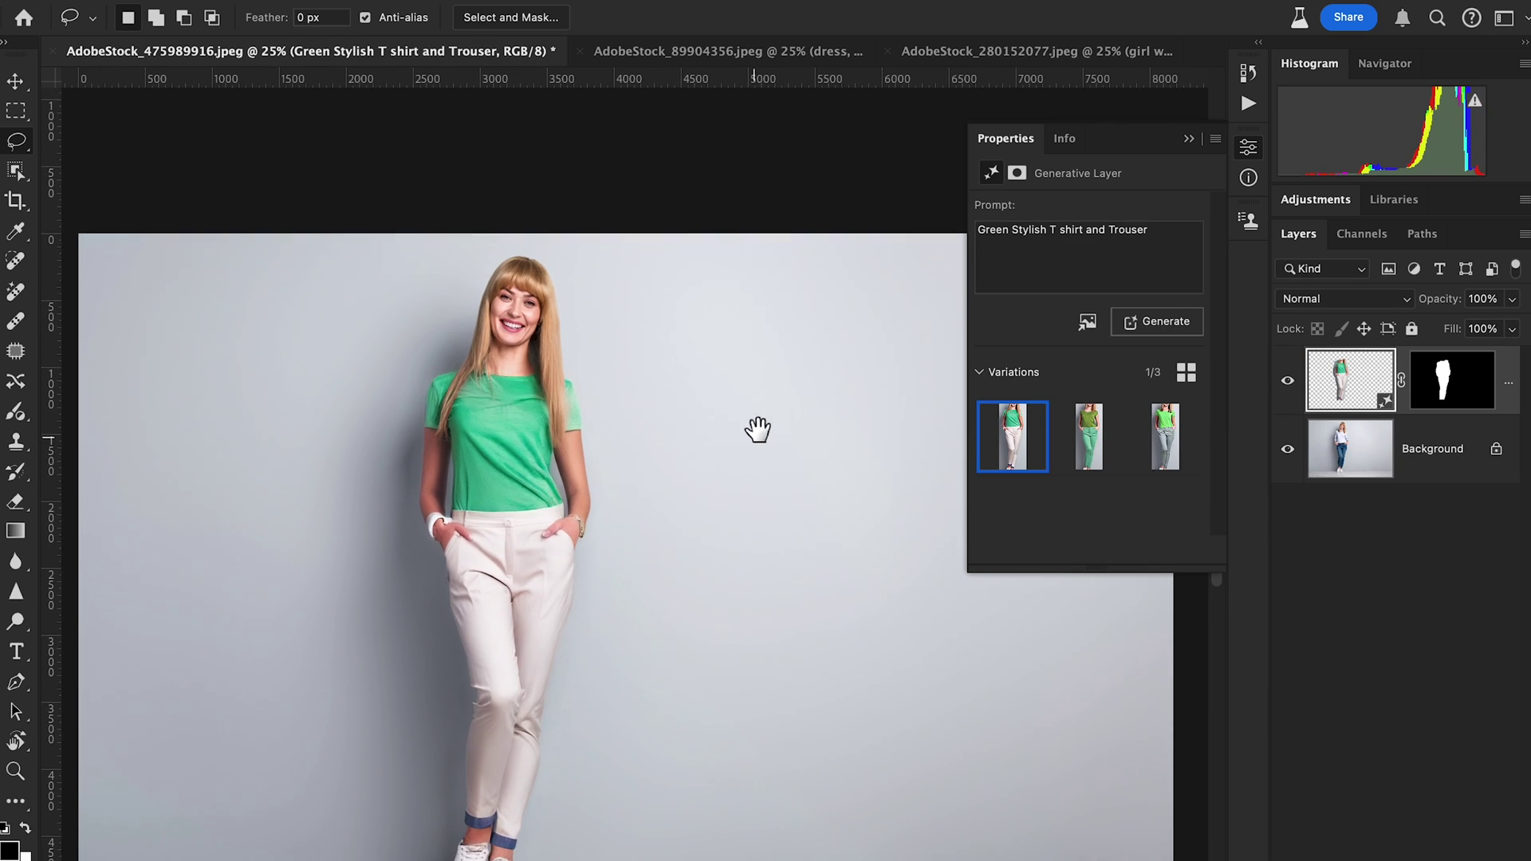
- Compare the three generated variations of the green T-shirt and trousers over the whole figure, ending on the third
left_click_drag(757, 431, 747, 317)
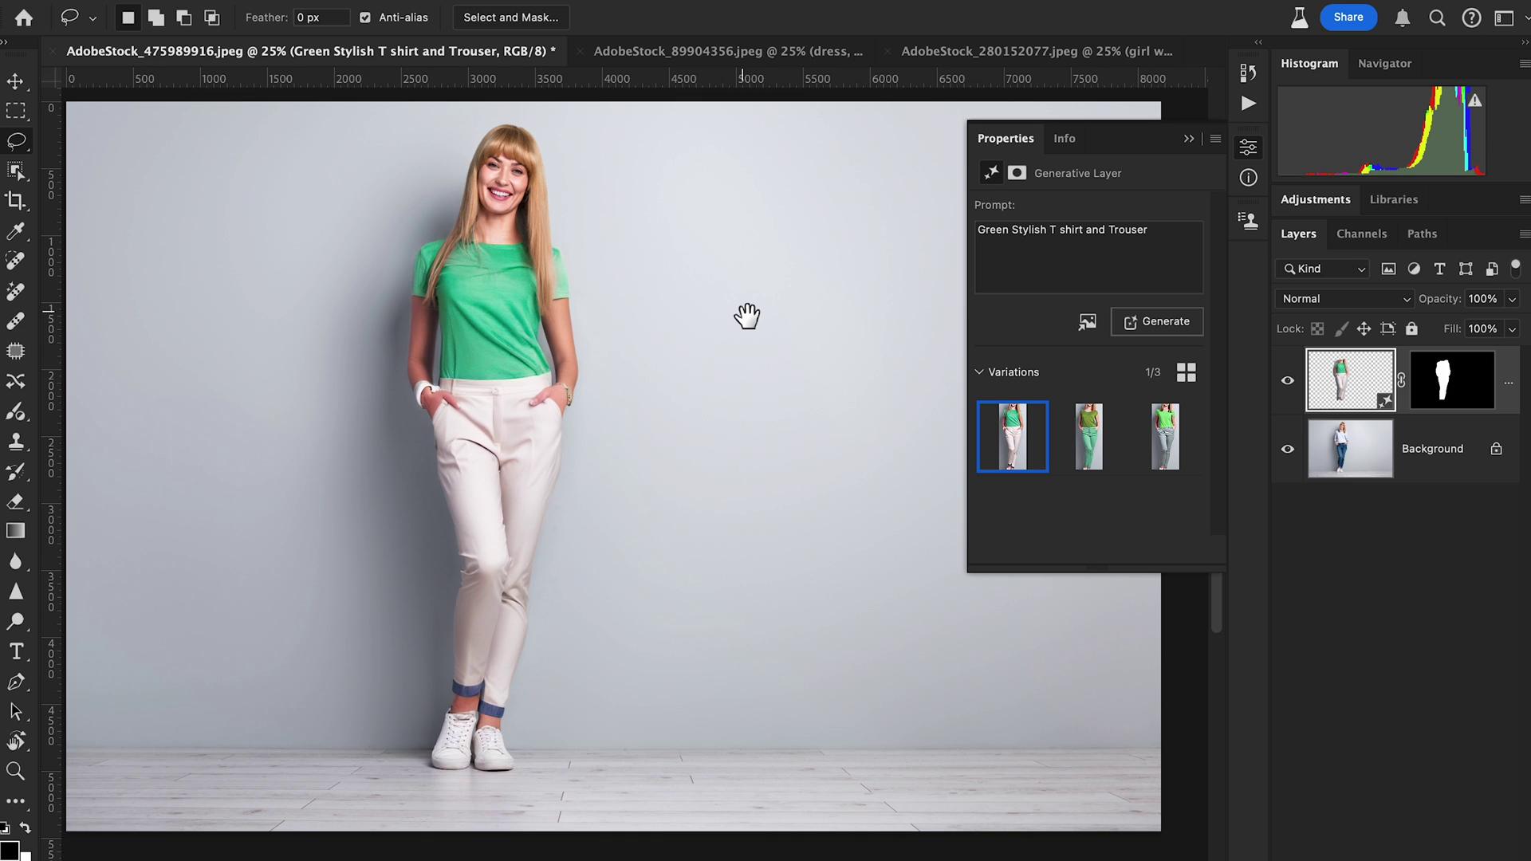
left_click(1080, 456)
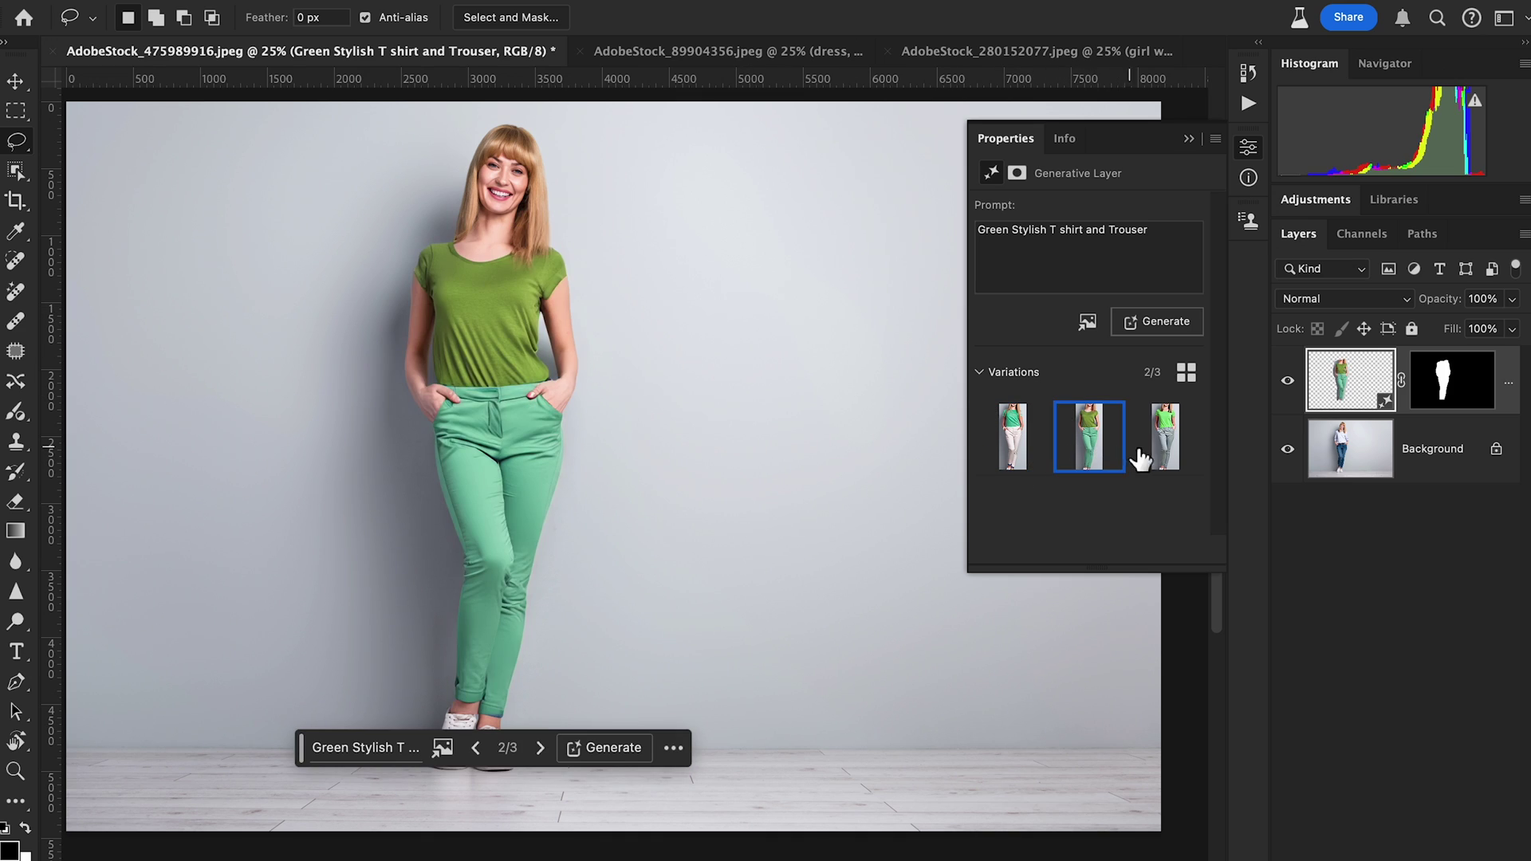
left_click(1164, 458)
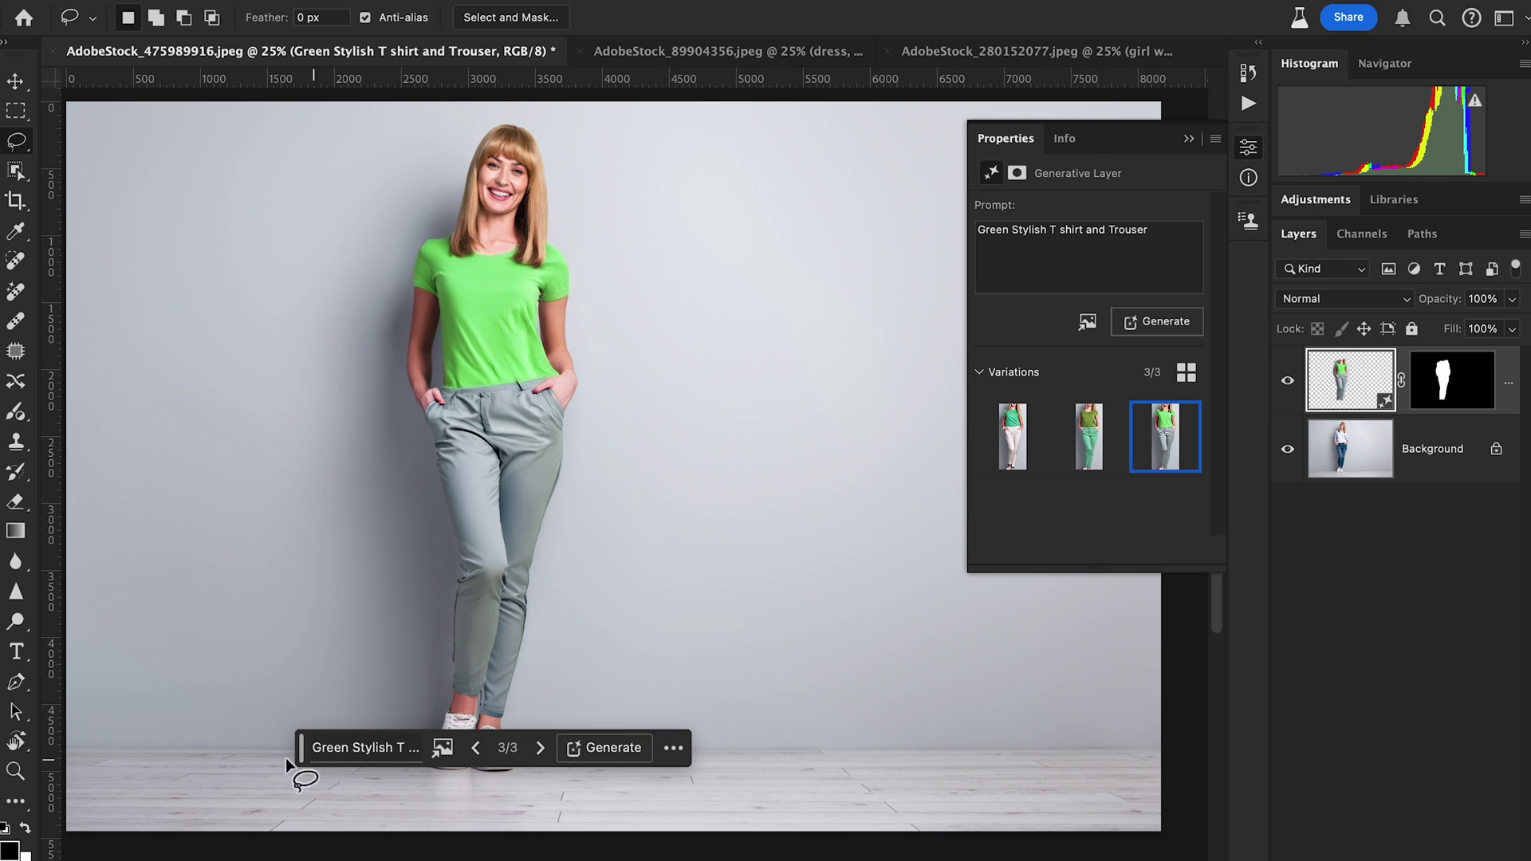
left_click_drag(303, 758, 638, 716)
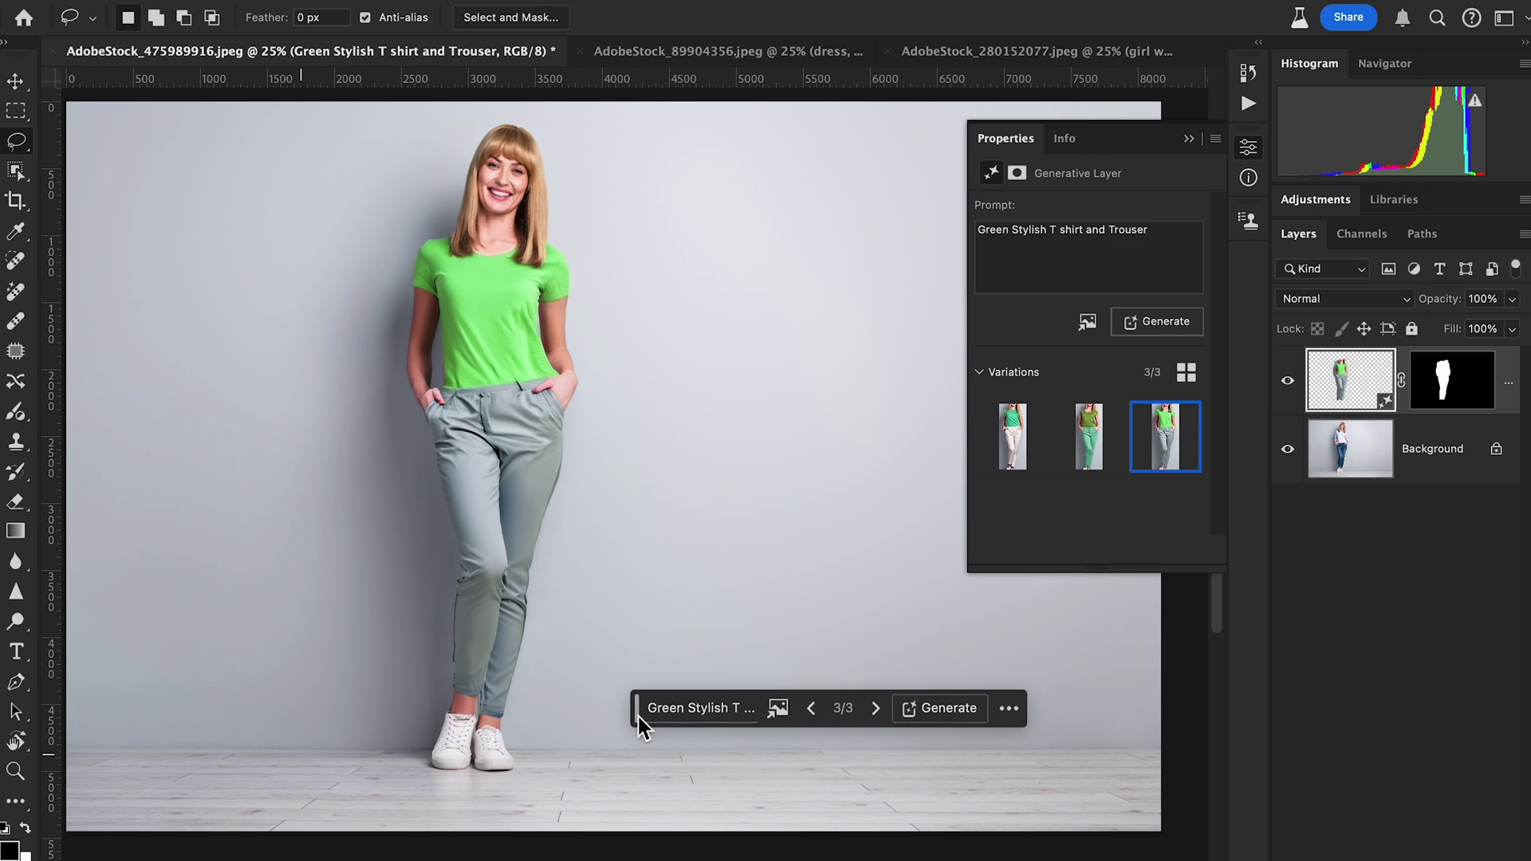
- Change the generative layer's prompt to "purple Stylish floral T shirt and Trouser" and generate new variations
left_click(684, 713)
double_click(268, 749)
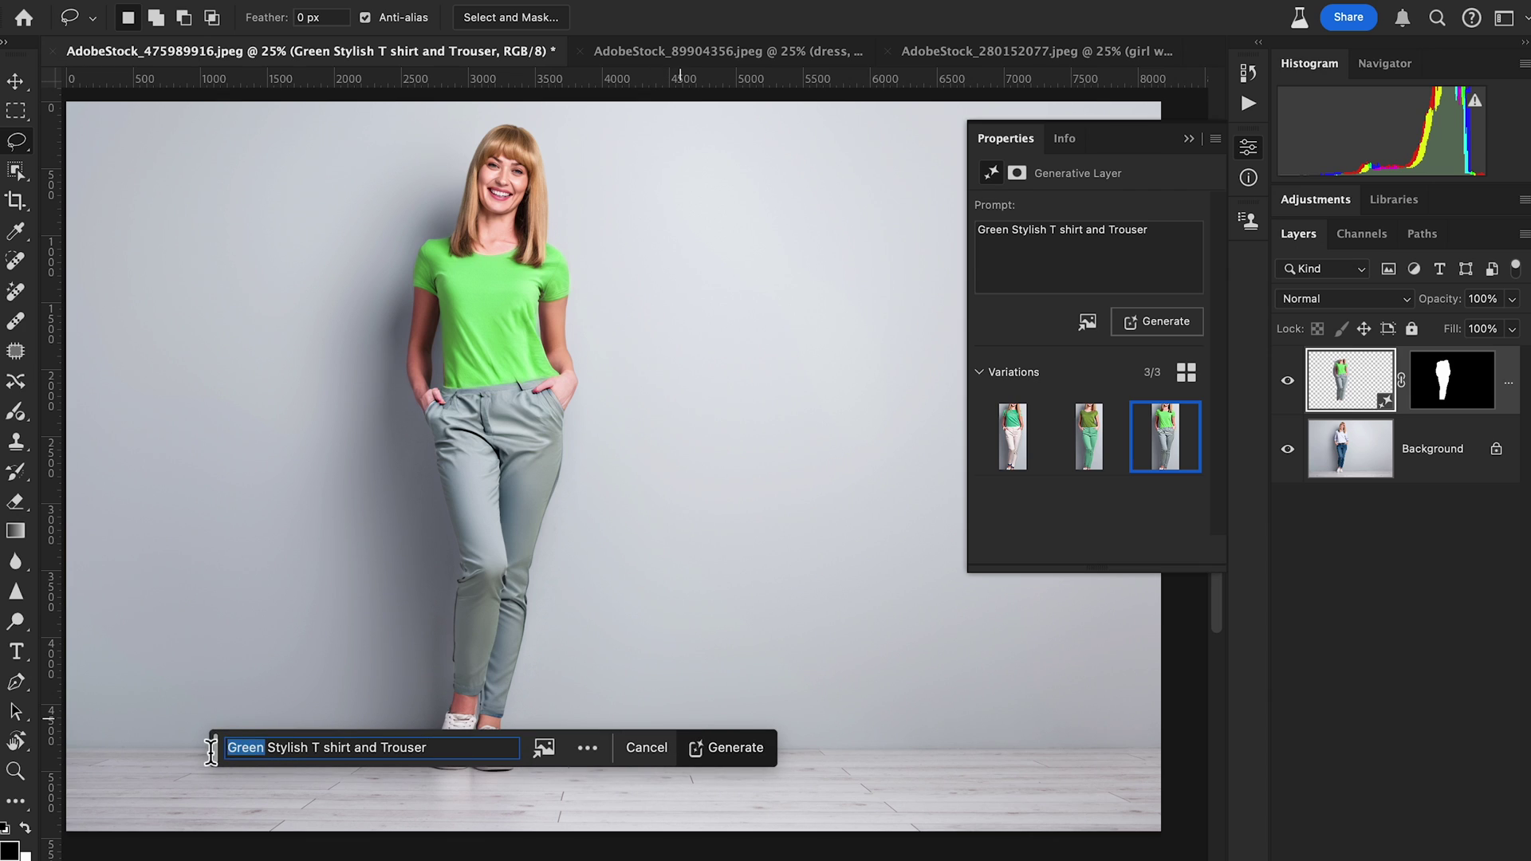
type("purple")
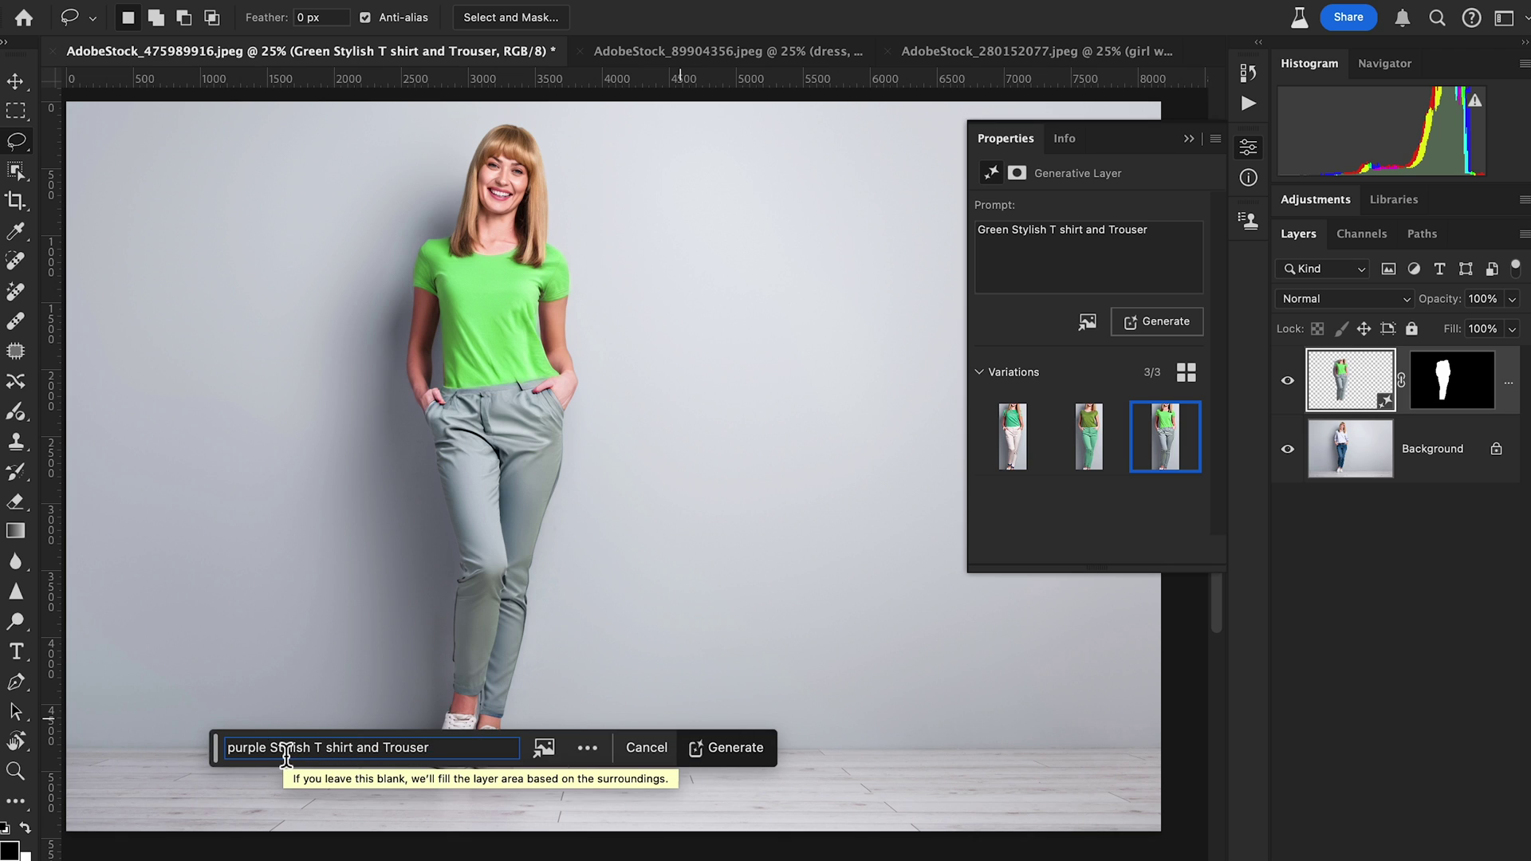
triple_click(315, 750)
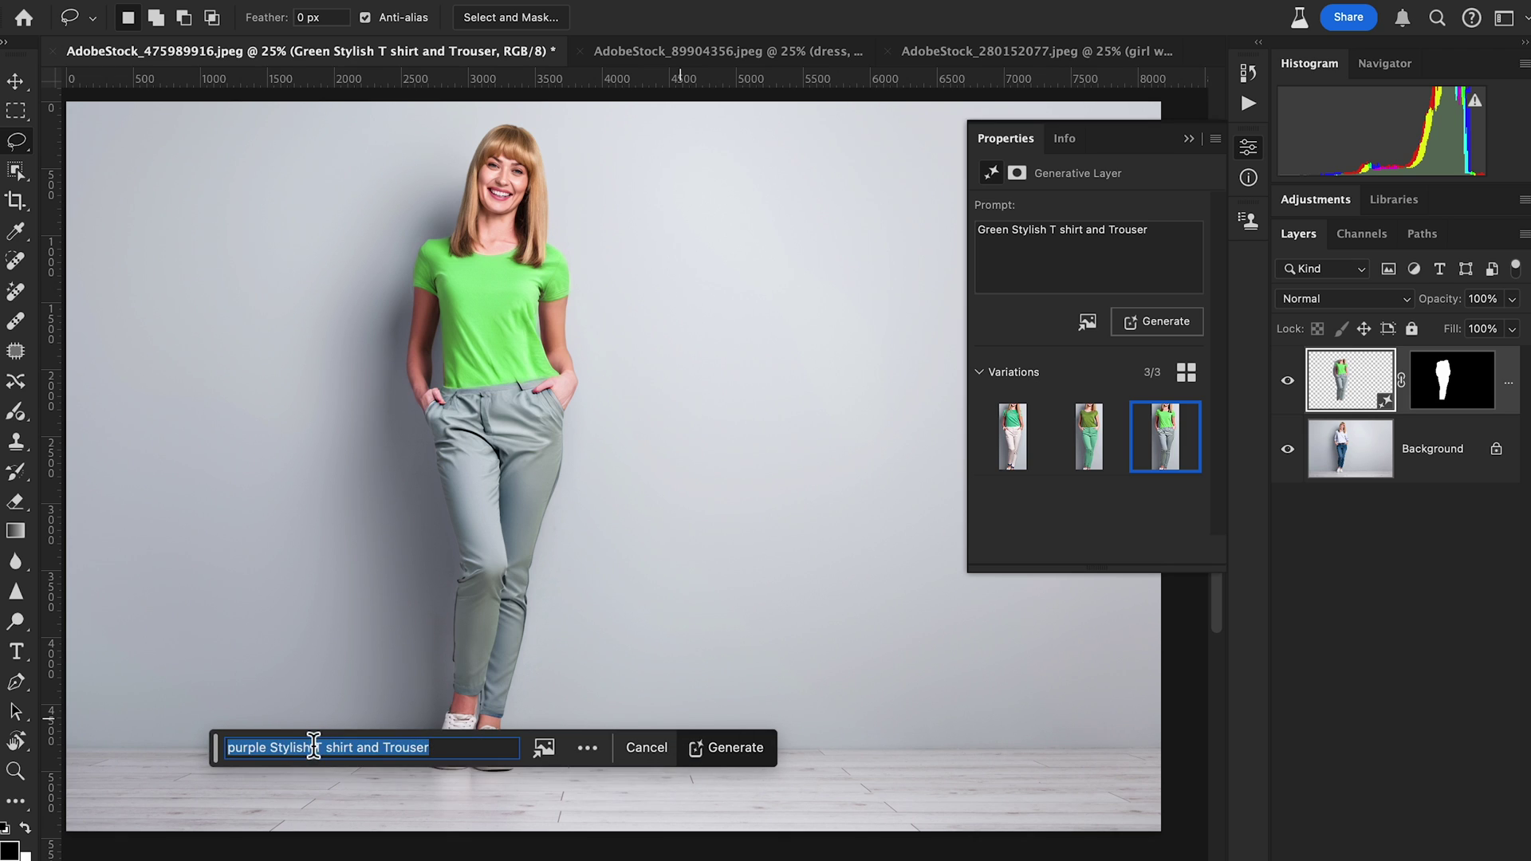
left_click_drag(313, 747, 304, 747)
type("floral")
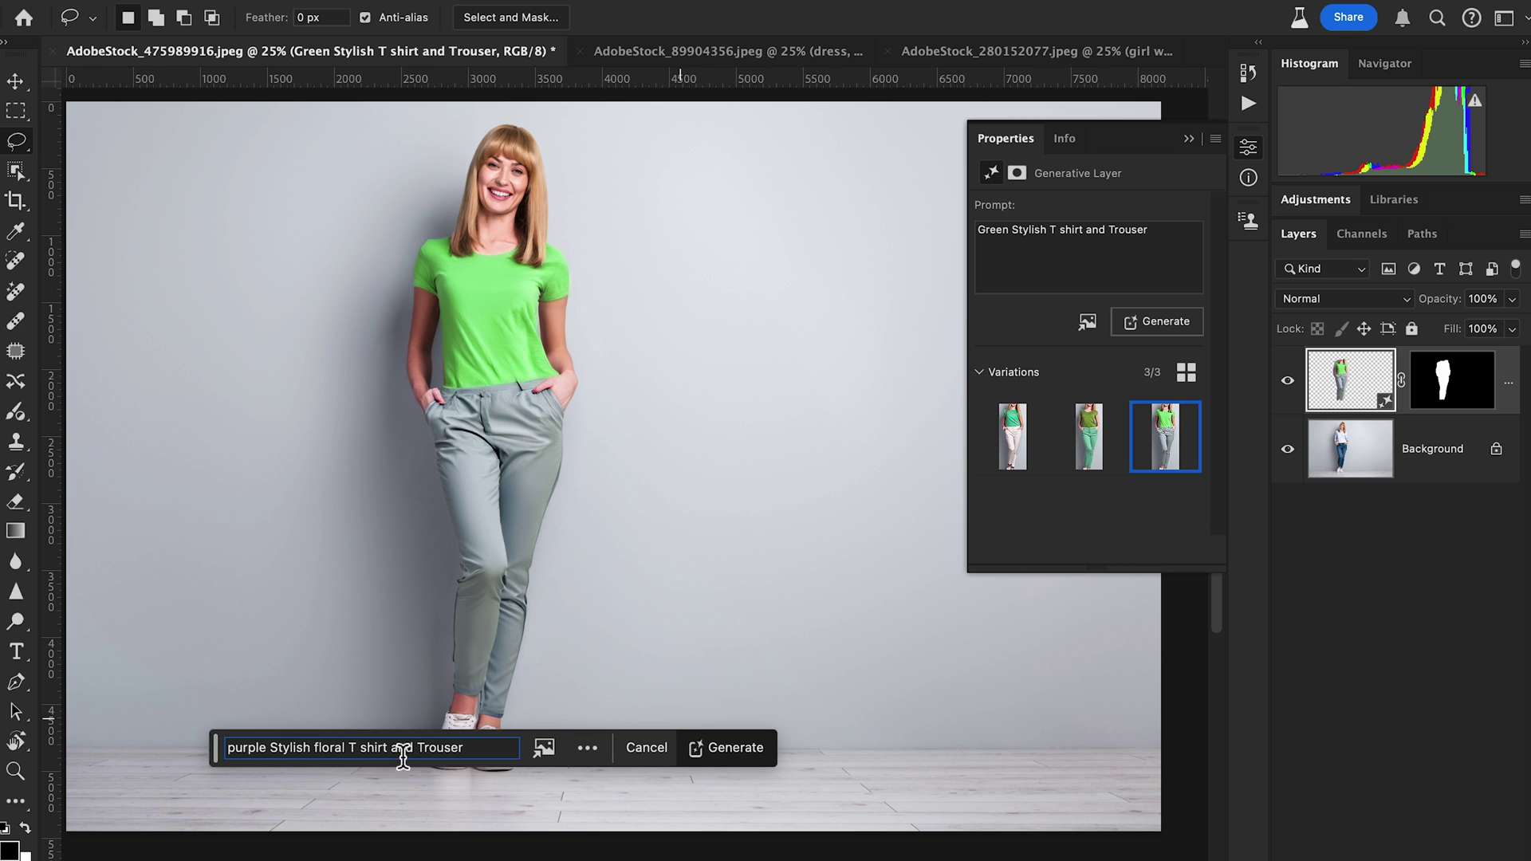
left_click(716, 756)
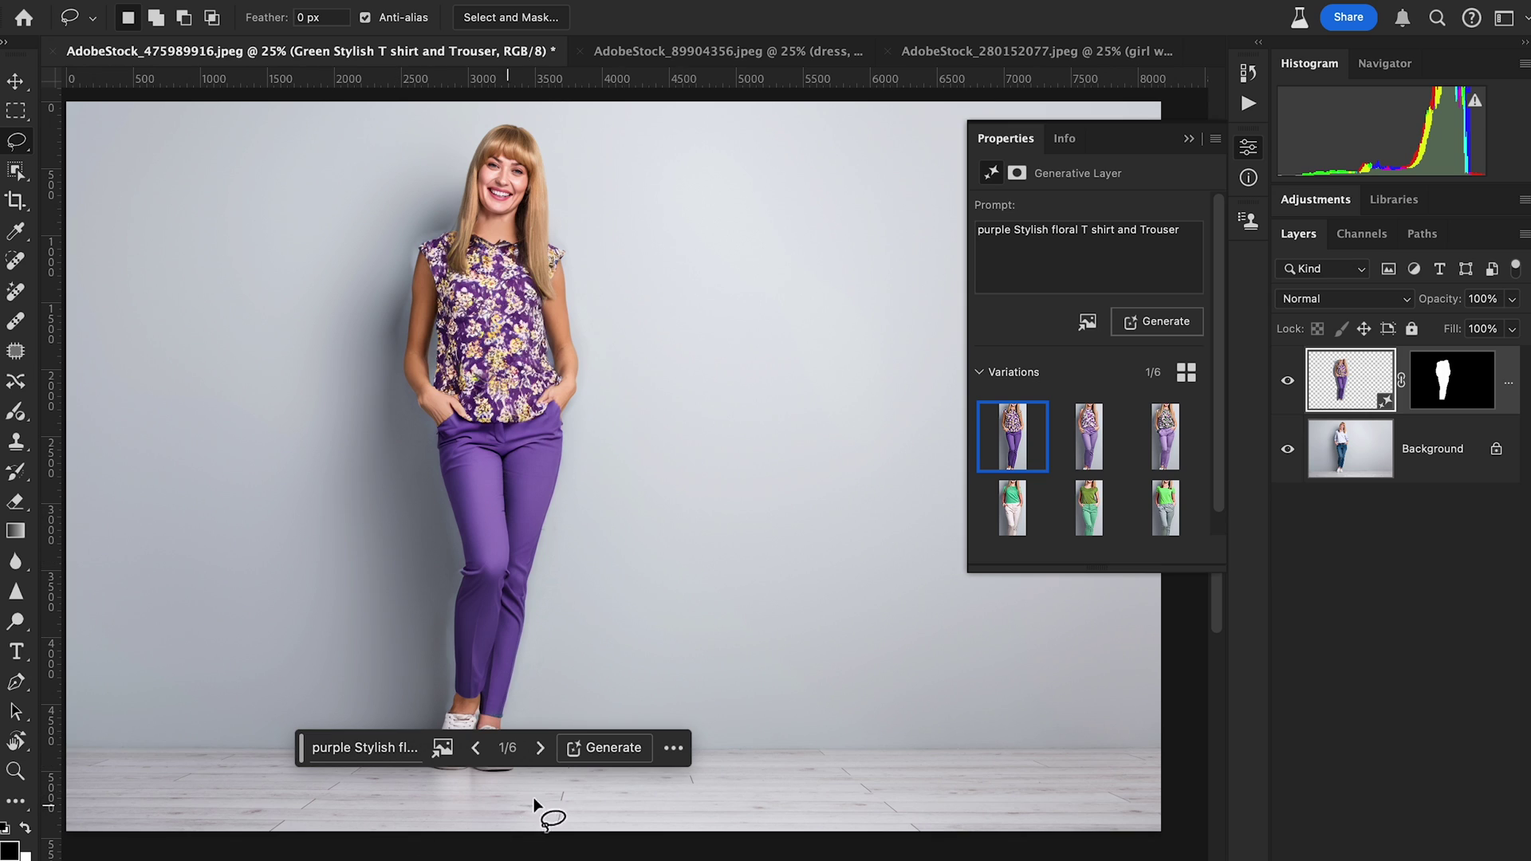
- Compare the purple floral outfit variations with the earlier green ones, ending on the third purple floral variation
left_click(540, 750)
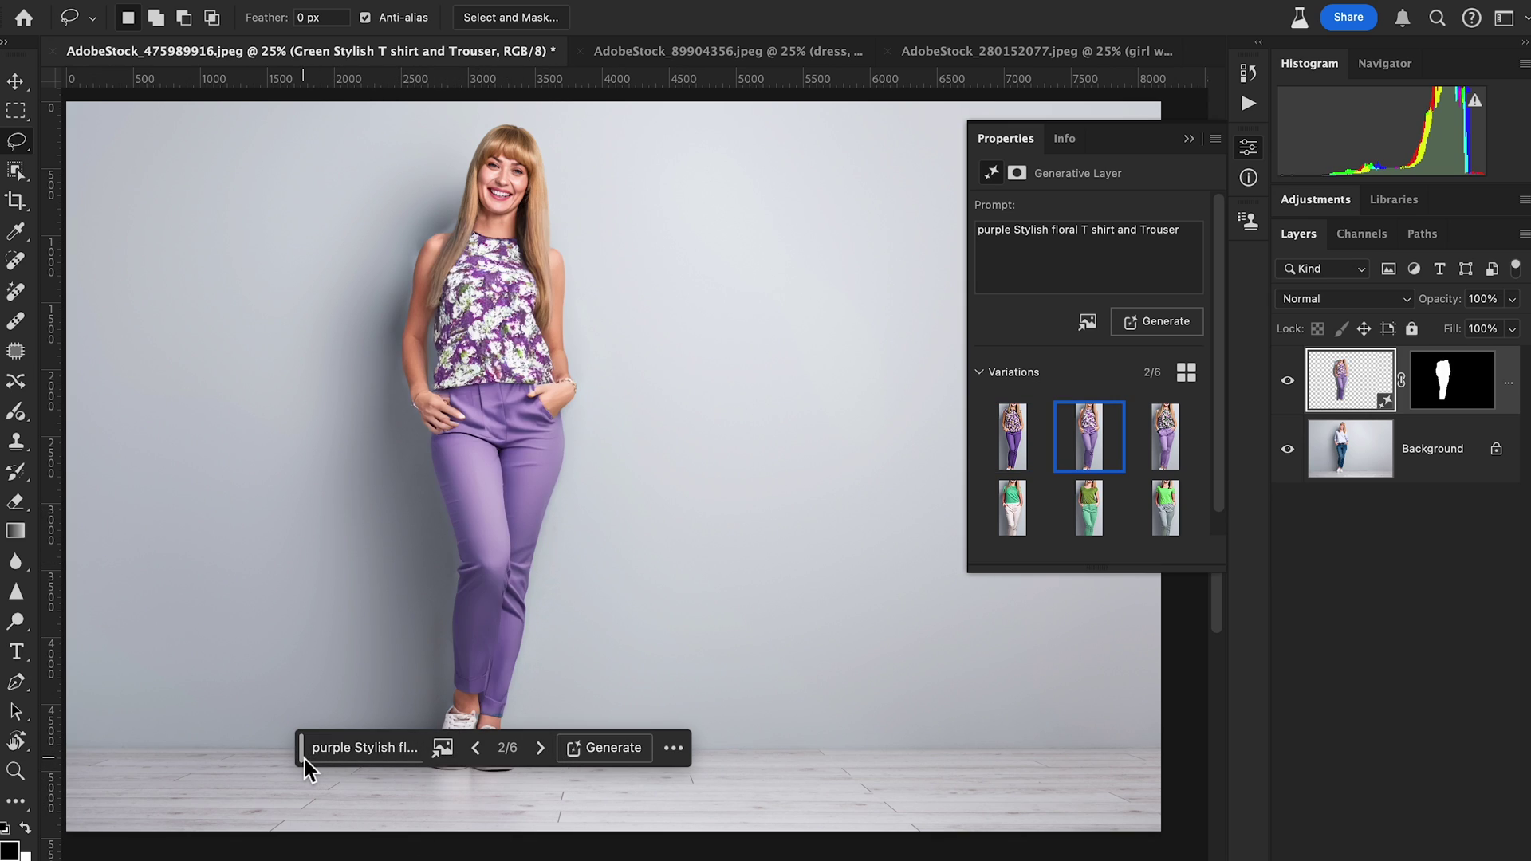
left_click_drag(305, 759, 627, 749)
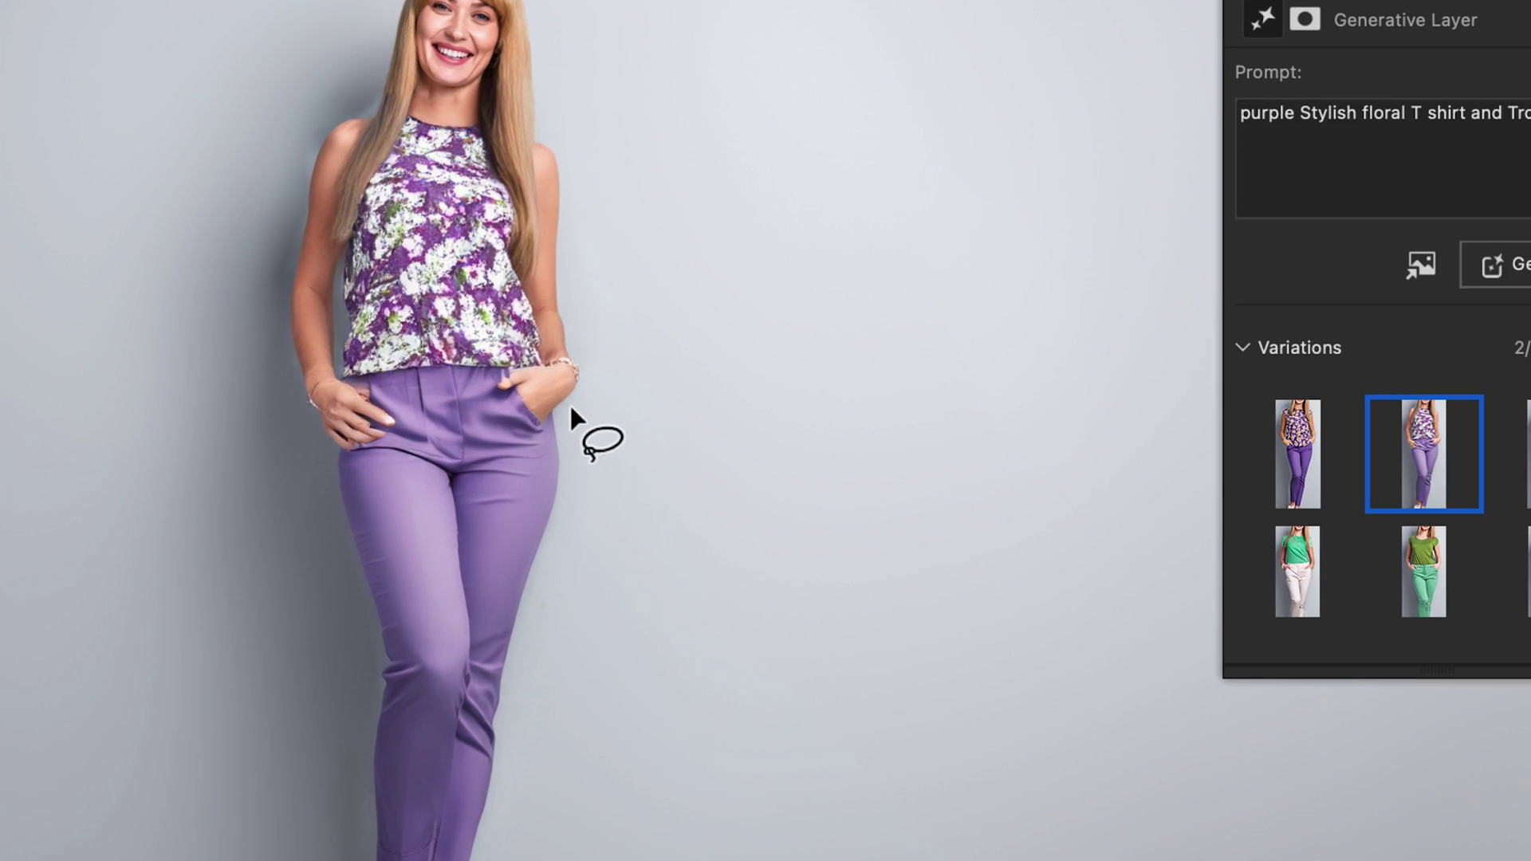
left_click(1297, 455)
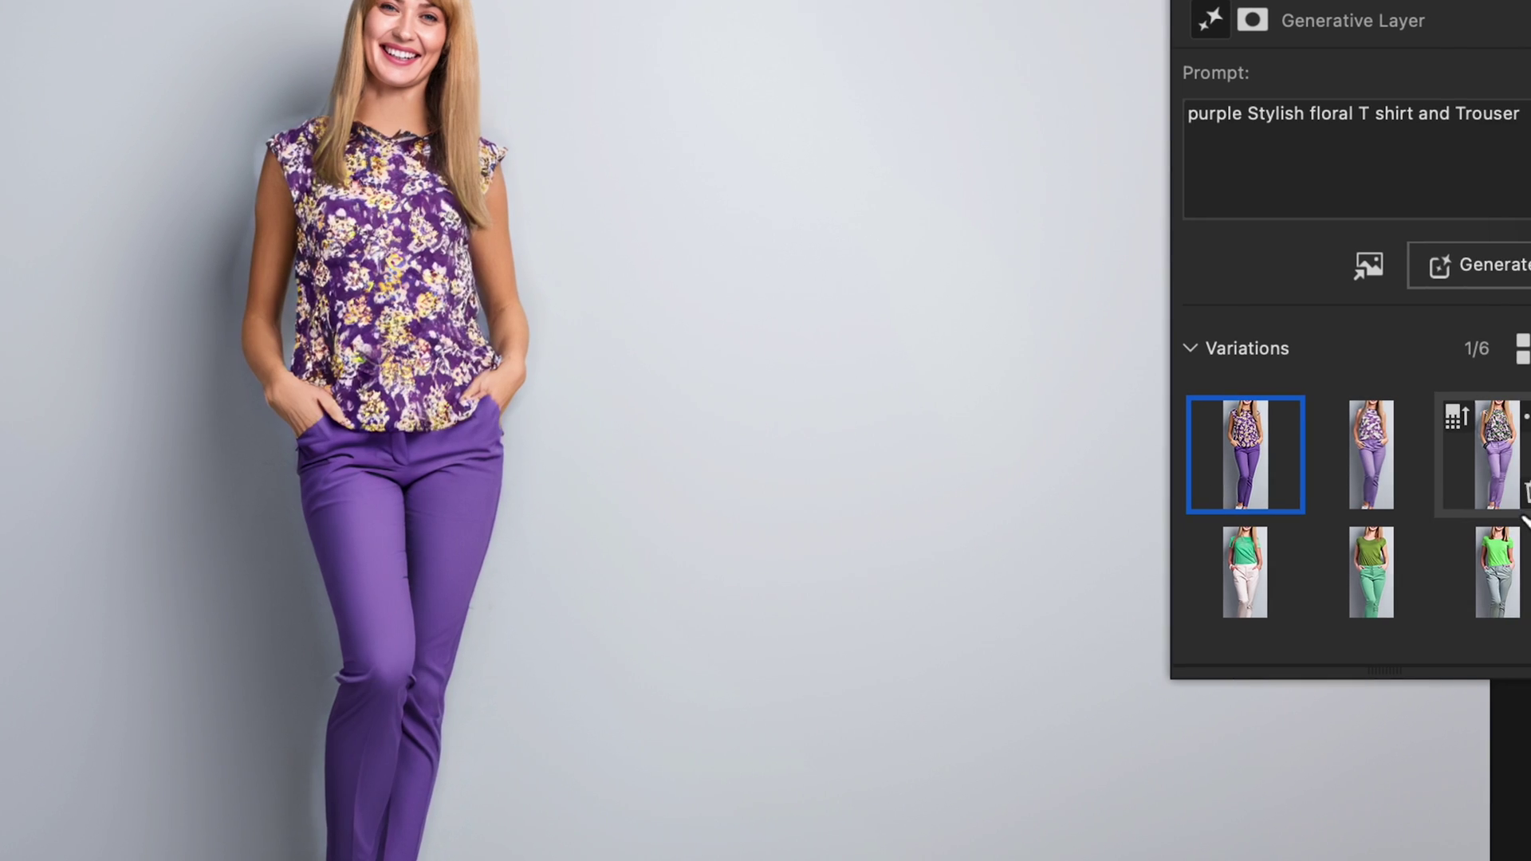
left_click(1486, 477)
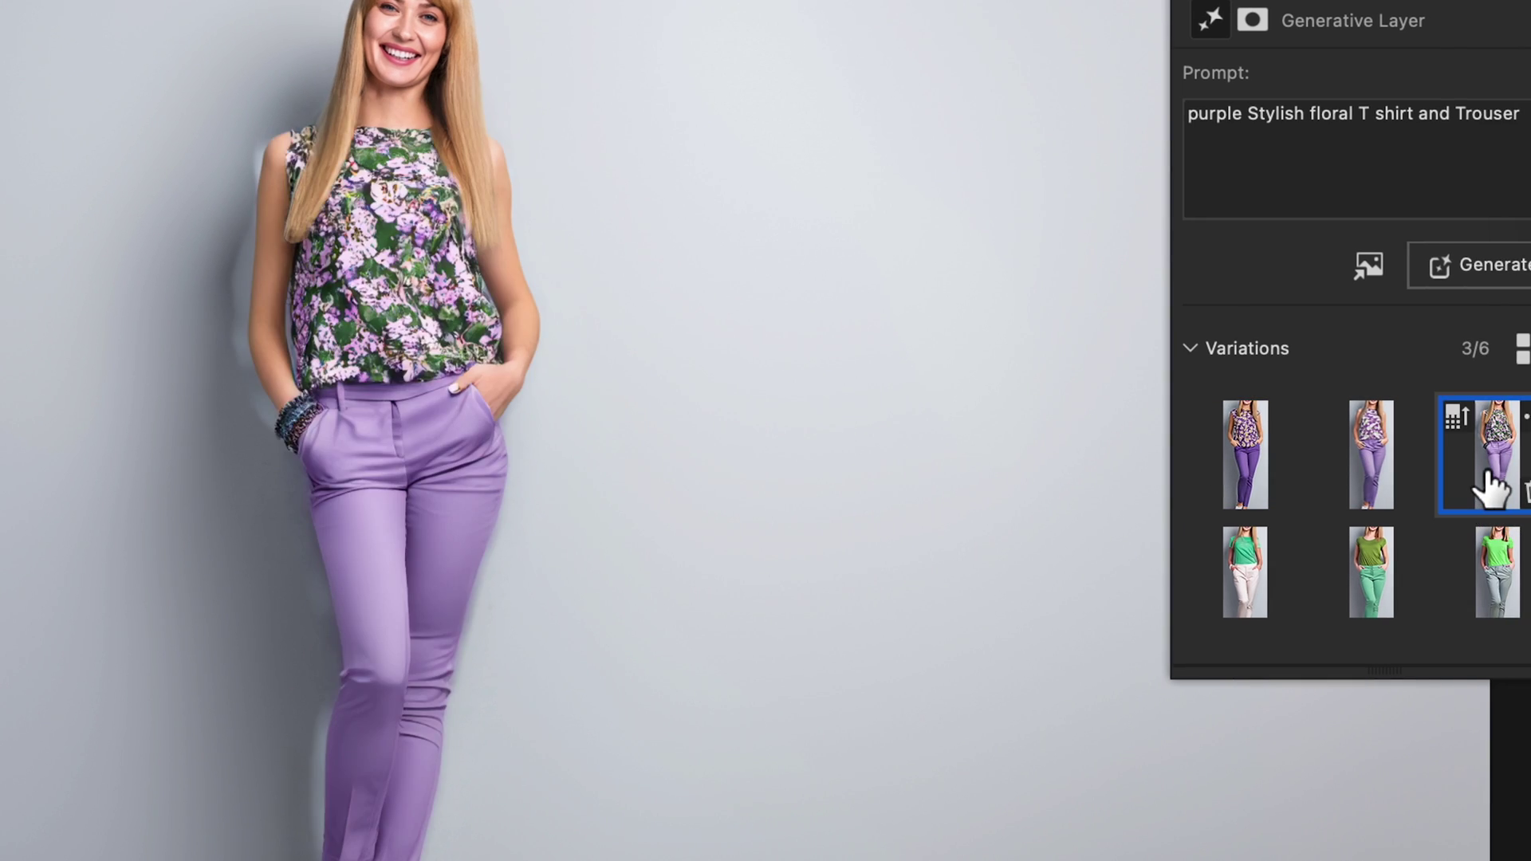
left_click(1491, 585)
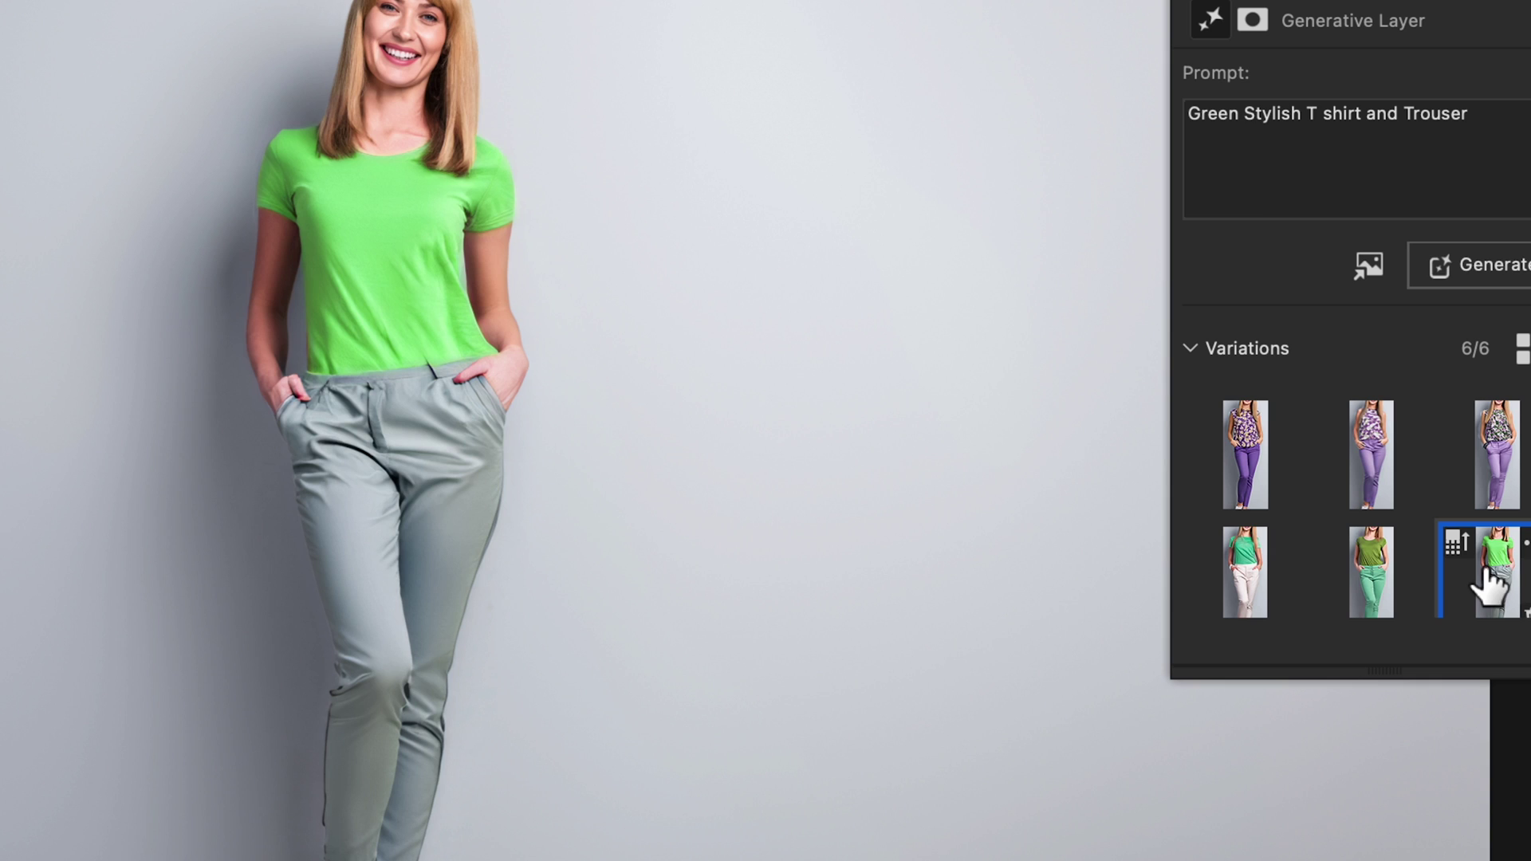
left_click(1391, 578)
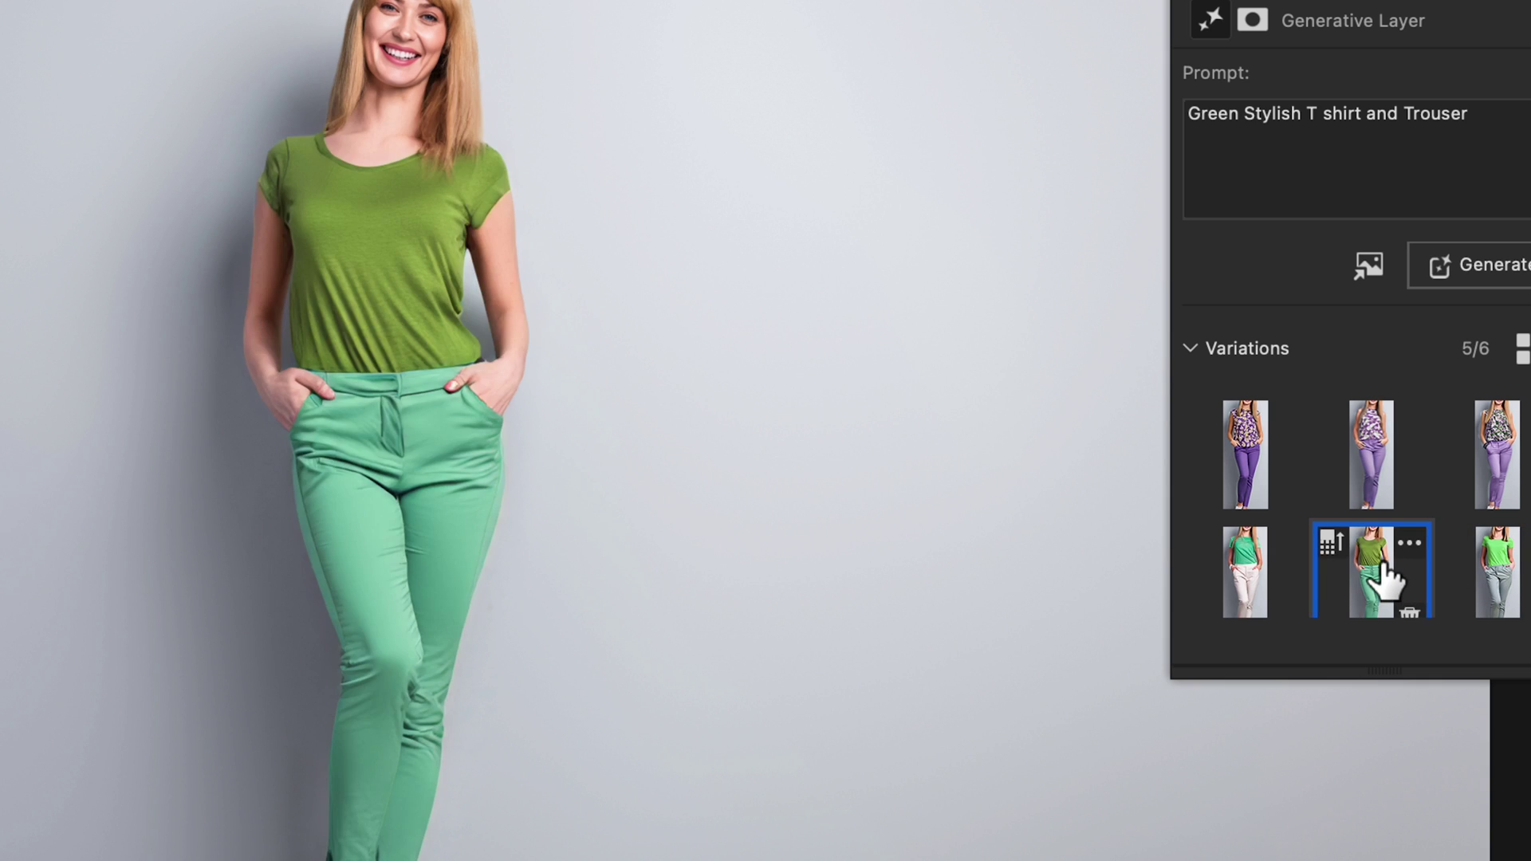
left_click(1255, 567)
left_click(1245, 467)
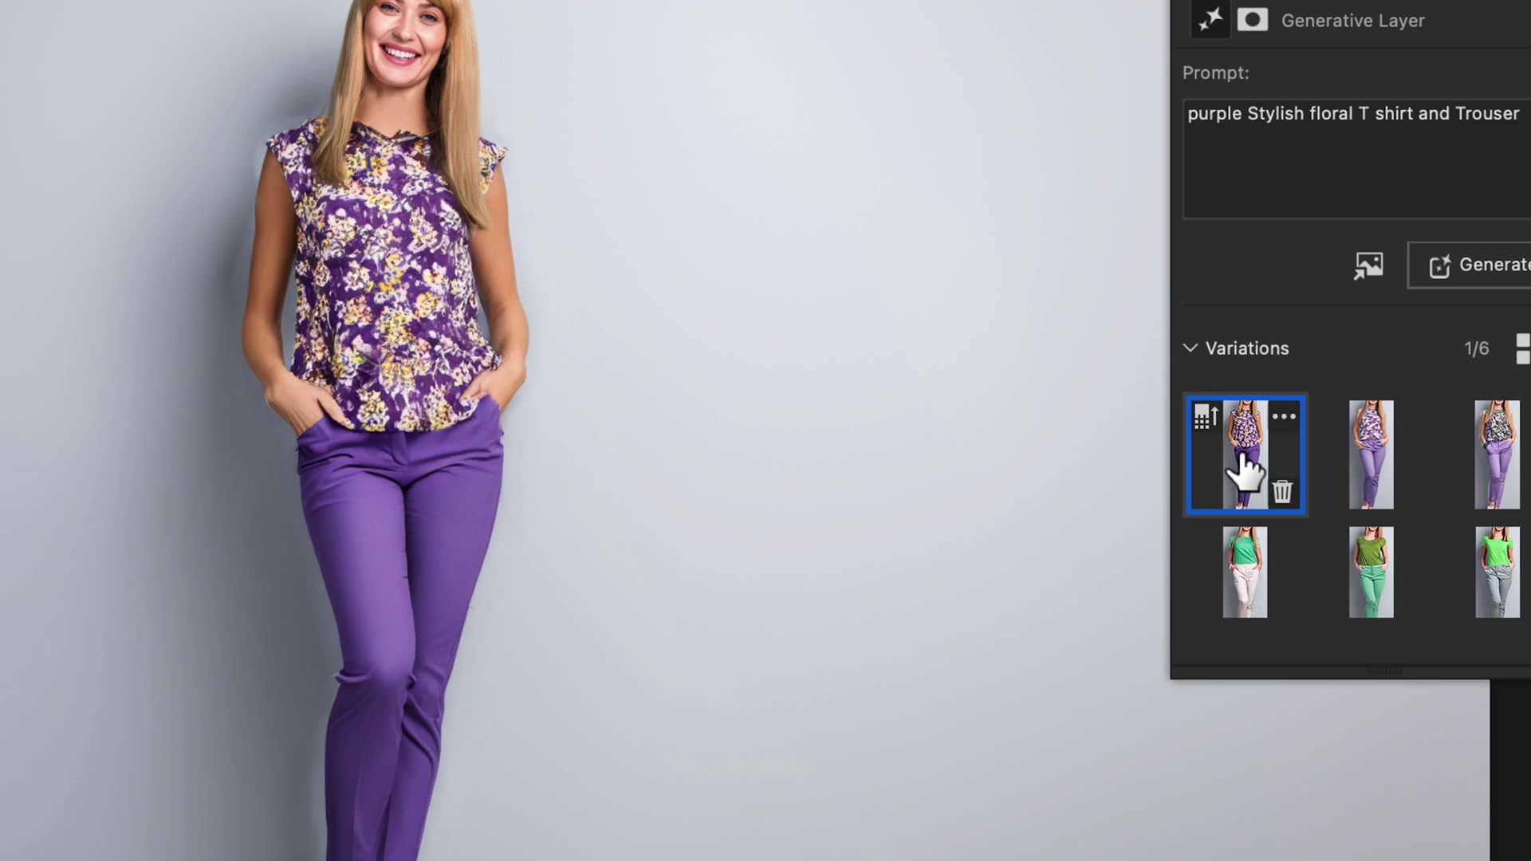
left_click(1360, 479)
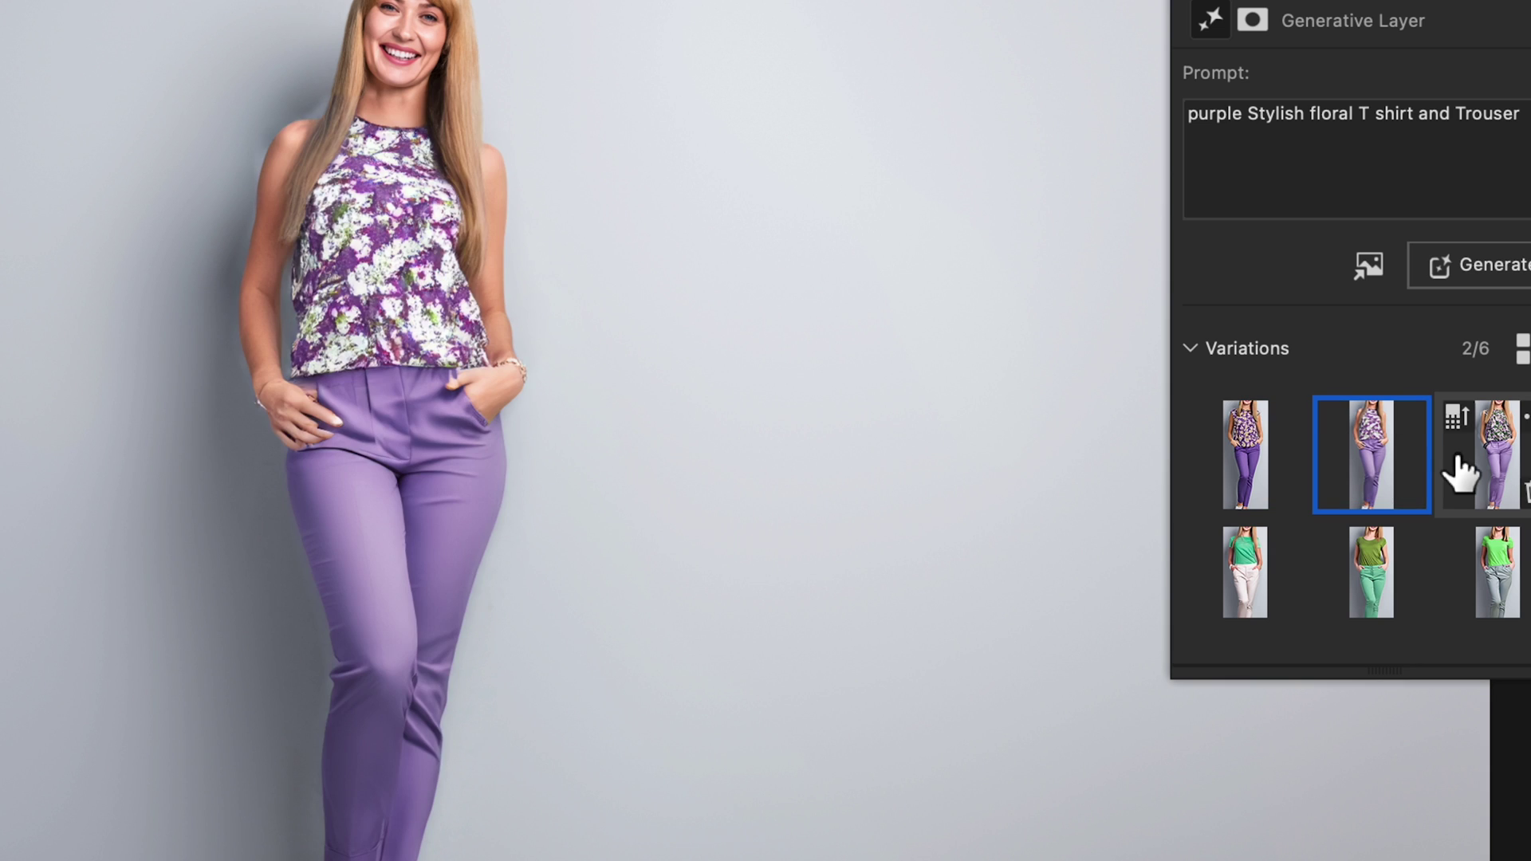
left_click(1483, 479)
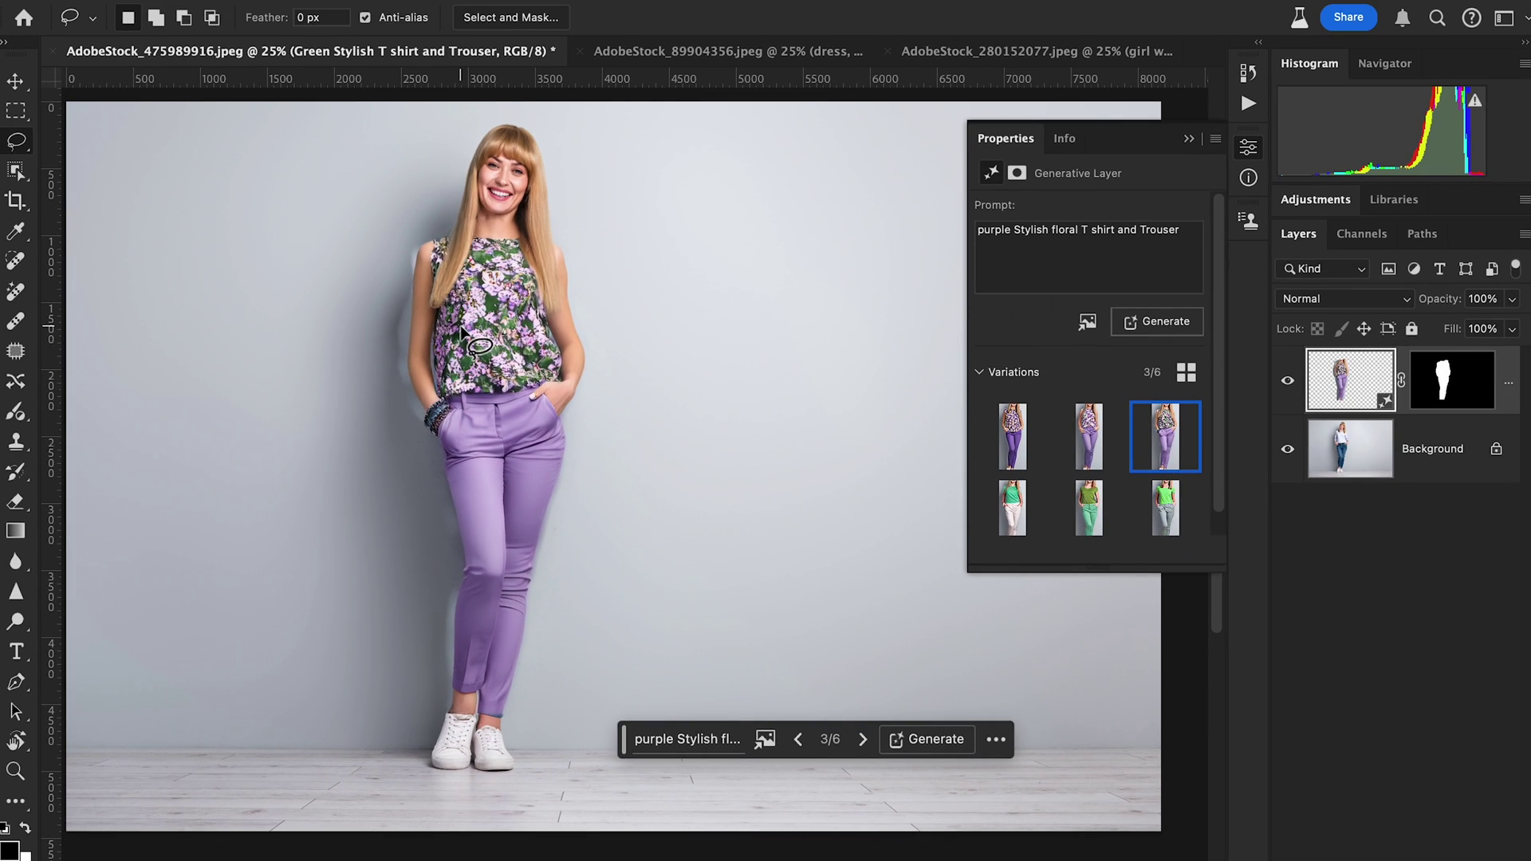
- Change the outfit prompt to "red Stylish floral T shirt and Trouser" and generate new variations
left_click(662, 738)
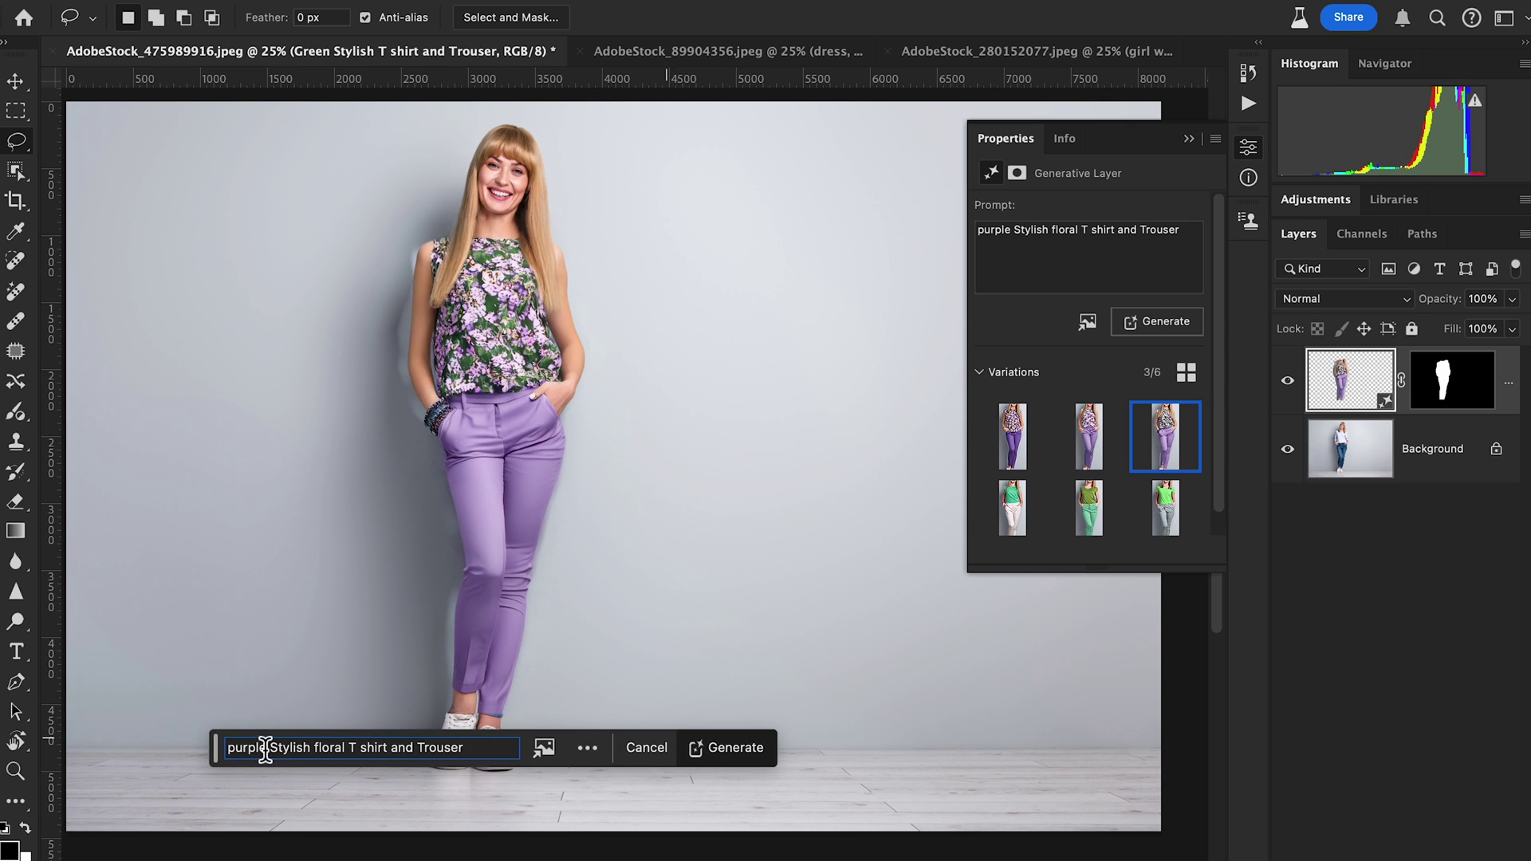
left_click_drag(265, 750, 222, 751)
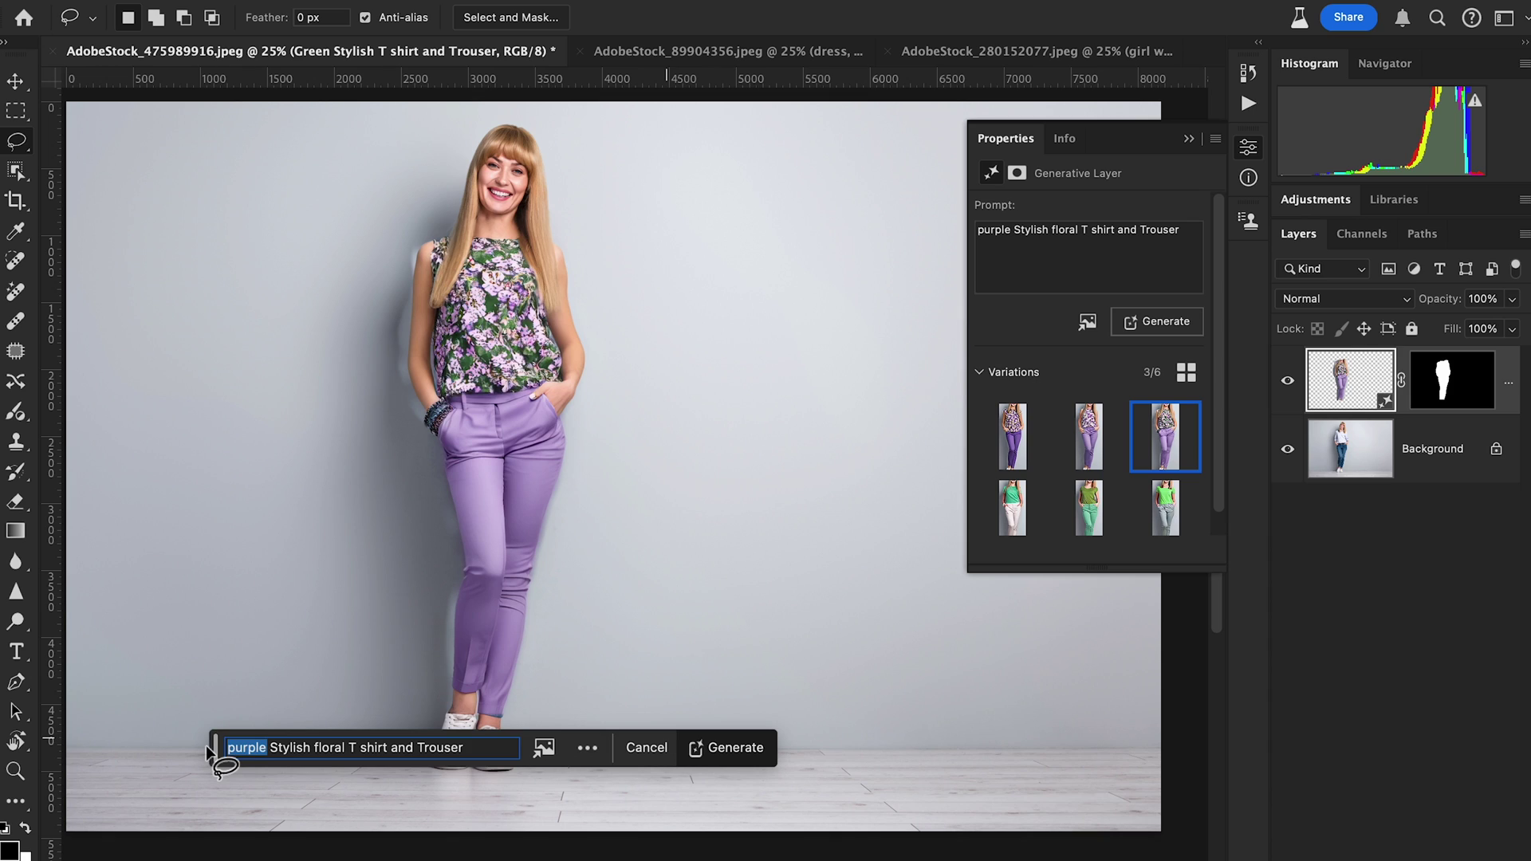
type("red")
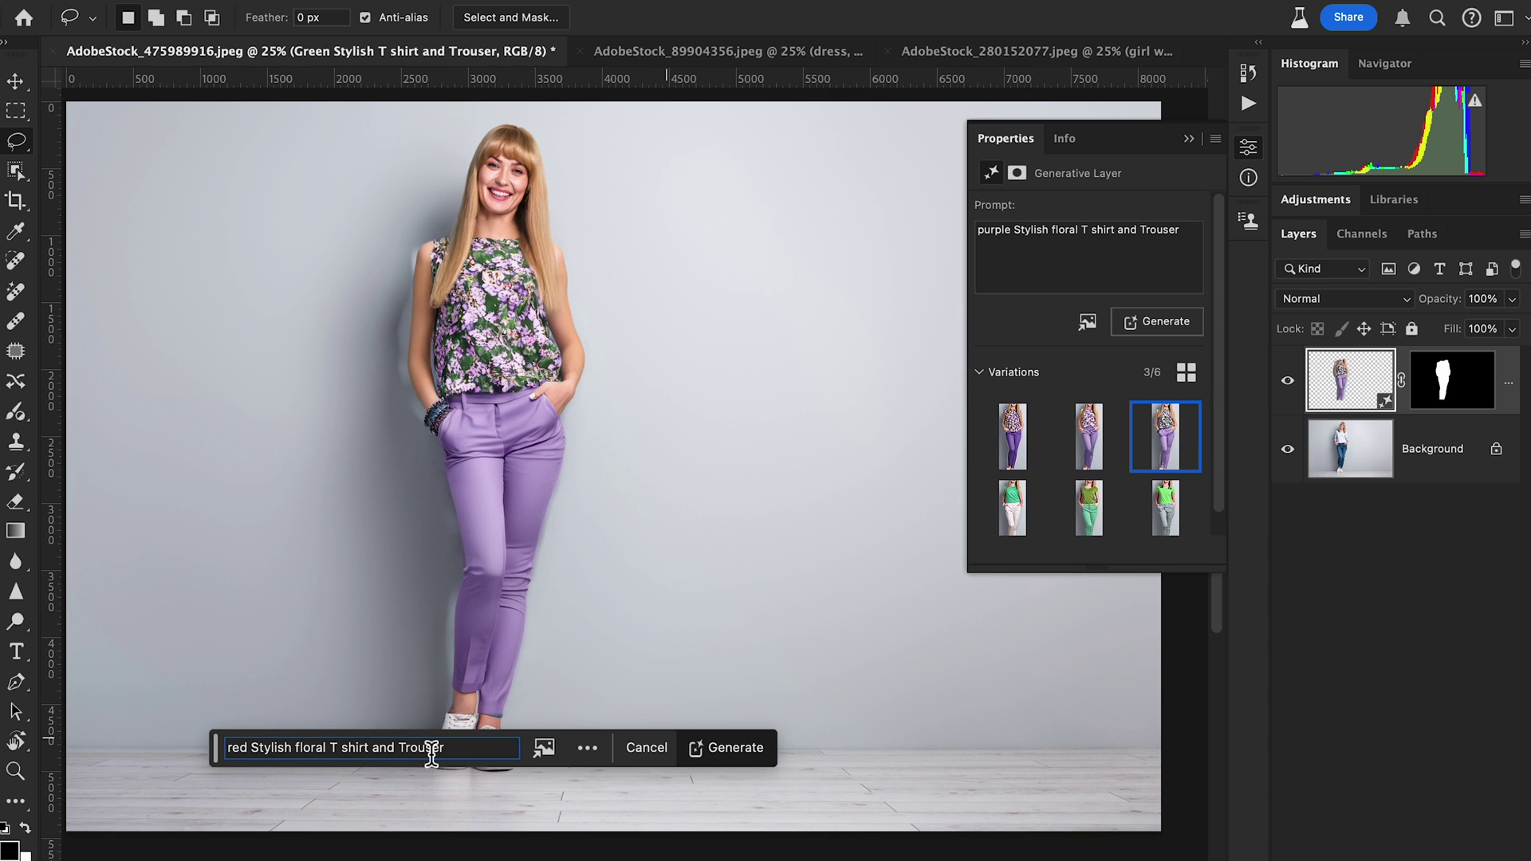
left_click(714, 750)
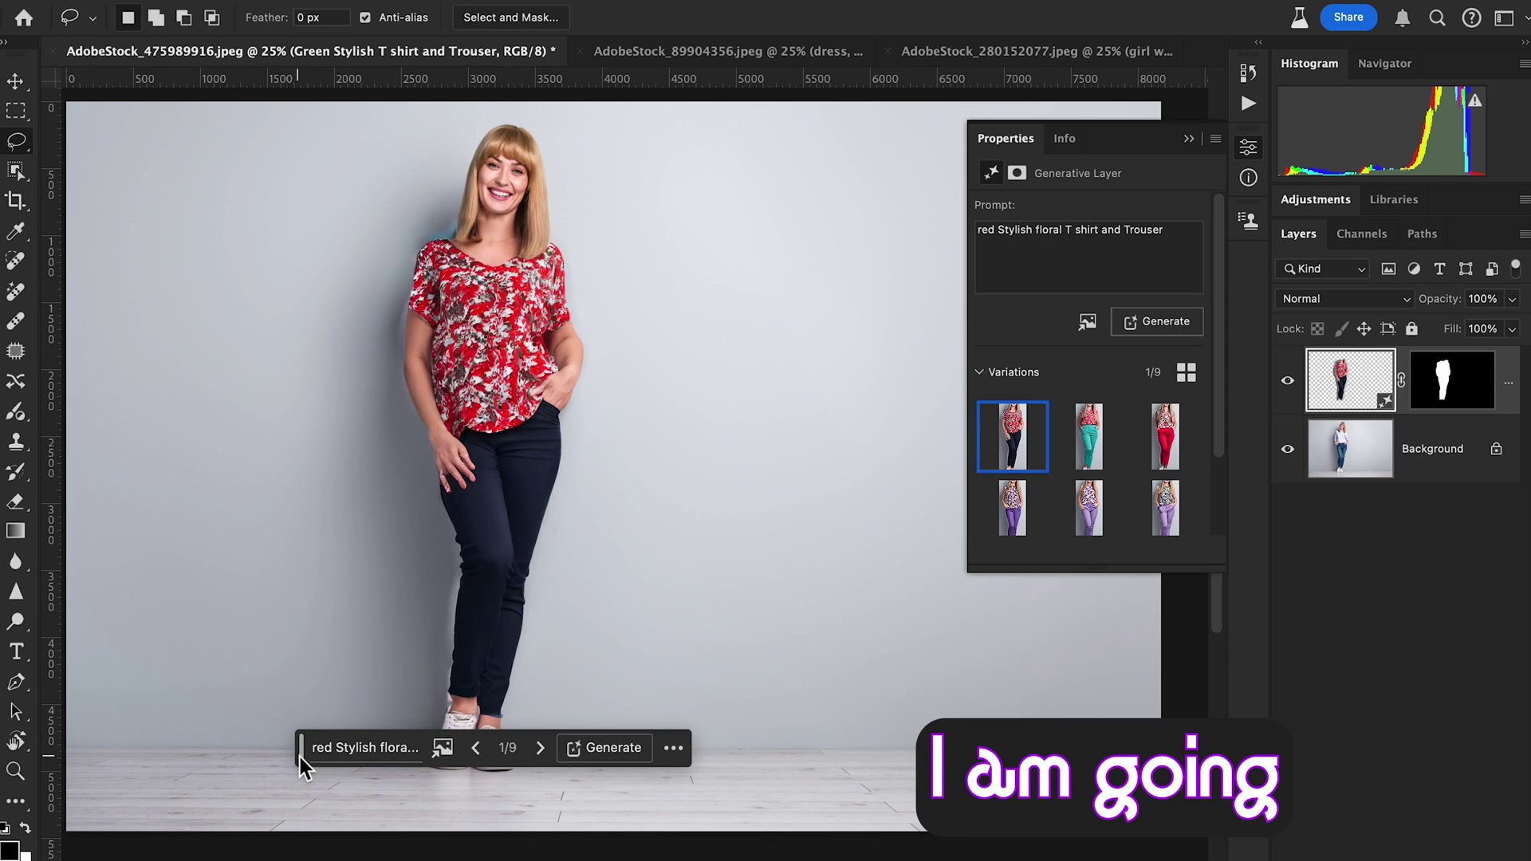
- View the red floral outfit variations over the whole figure, ending on the one with red trousers
left_click_drag(300, 758, 603, 739)
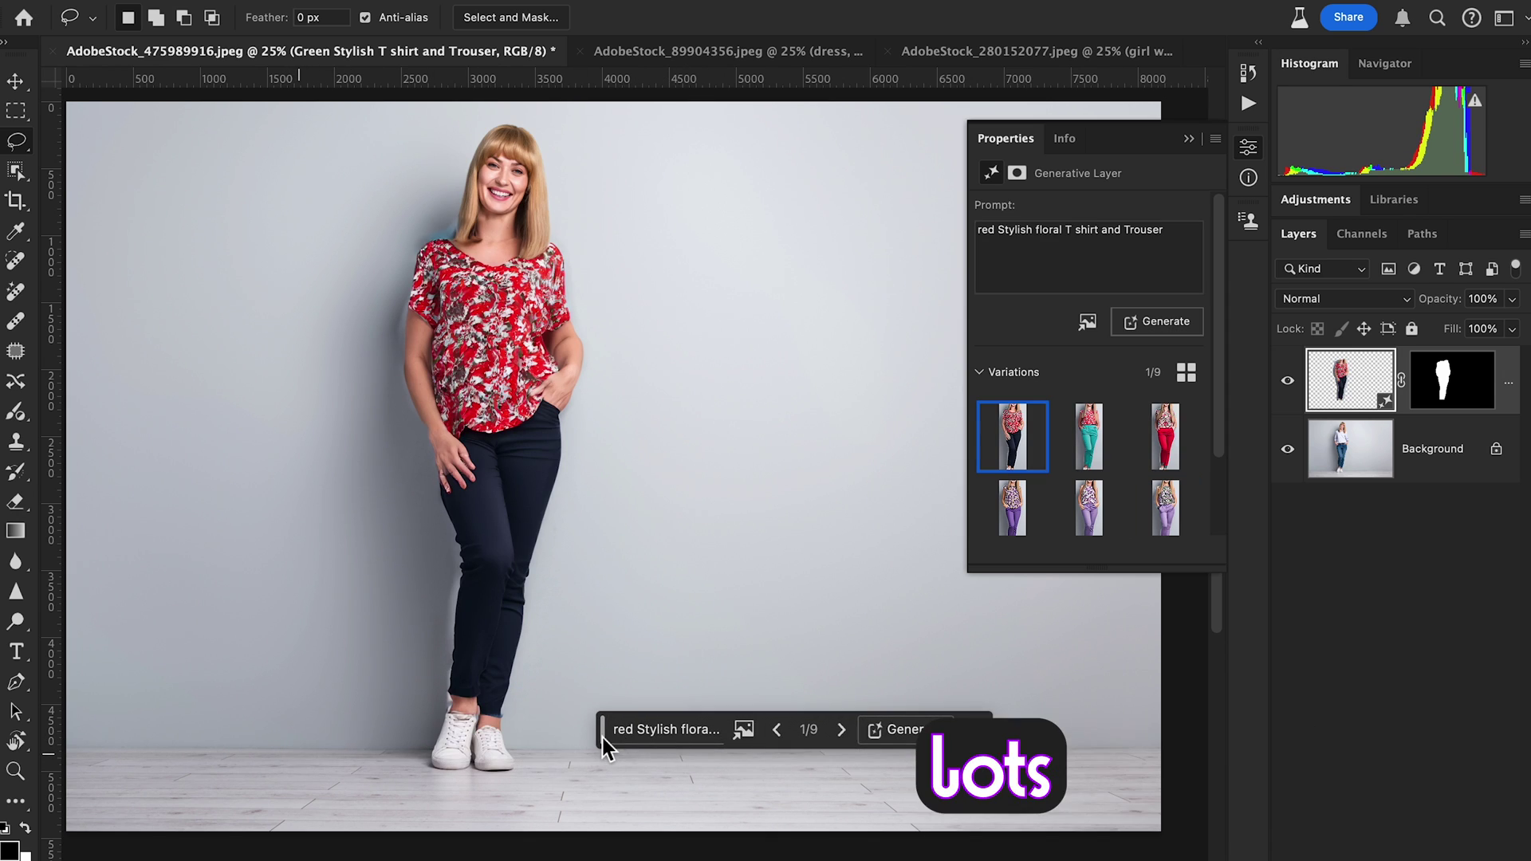
left_click(842, 730)
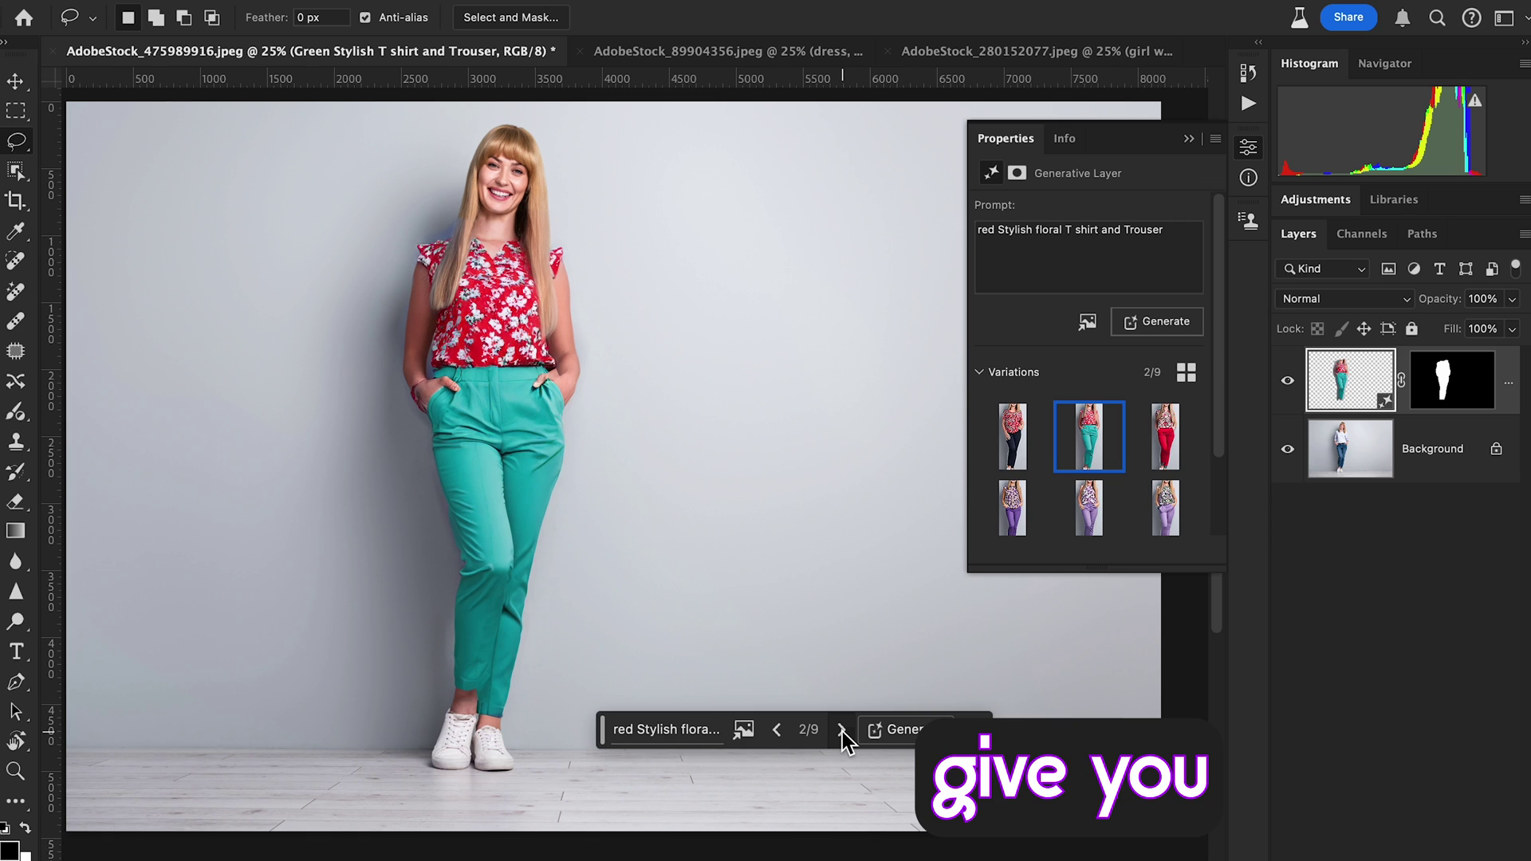
left_click(842, 730)
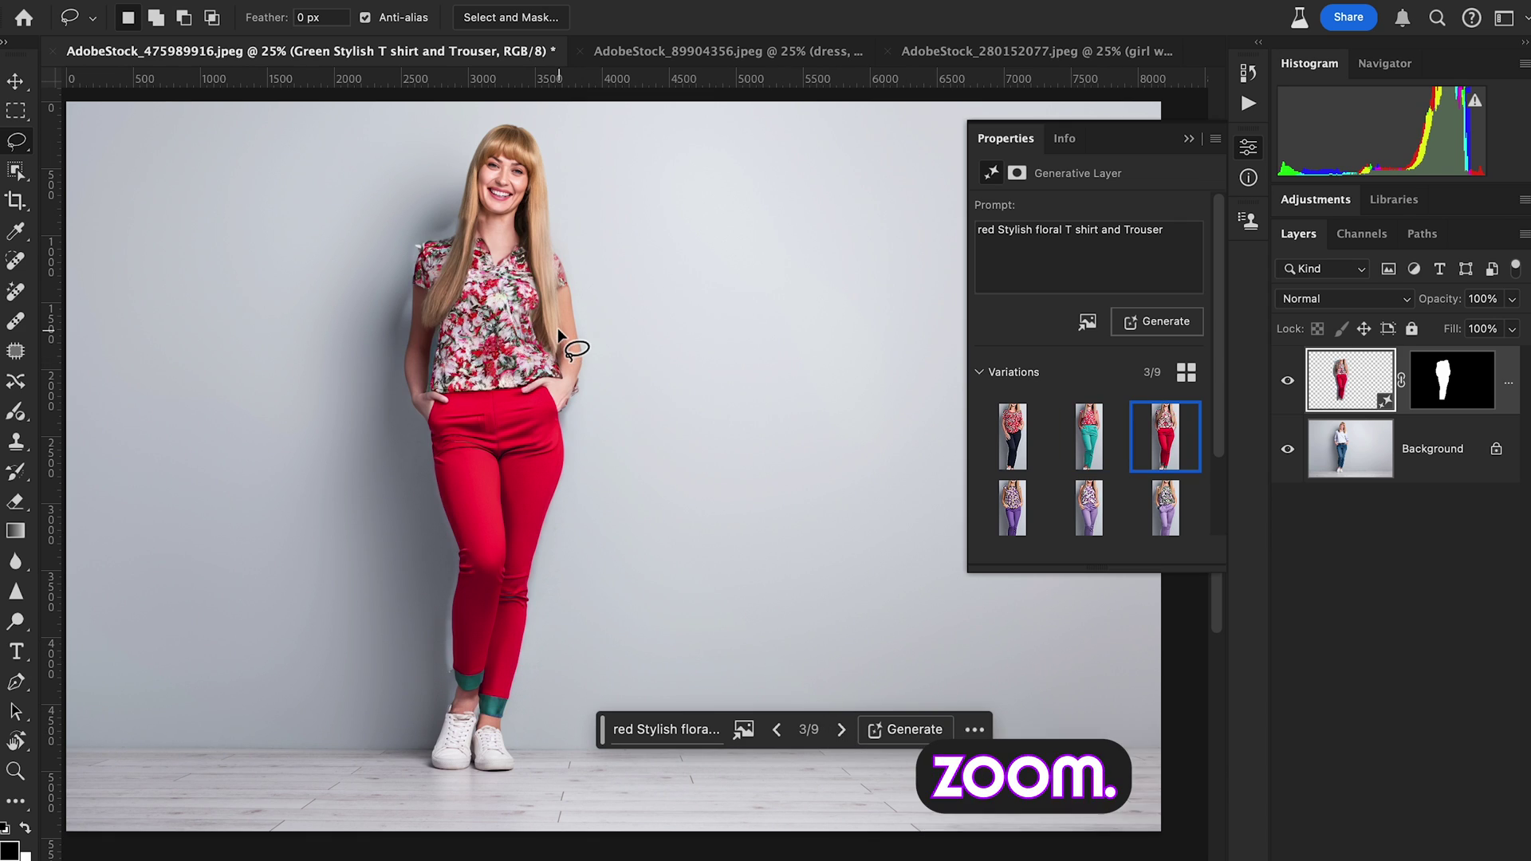
scroll(558, 327, "up", 1)
key("f")
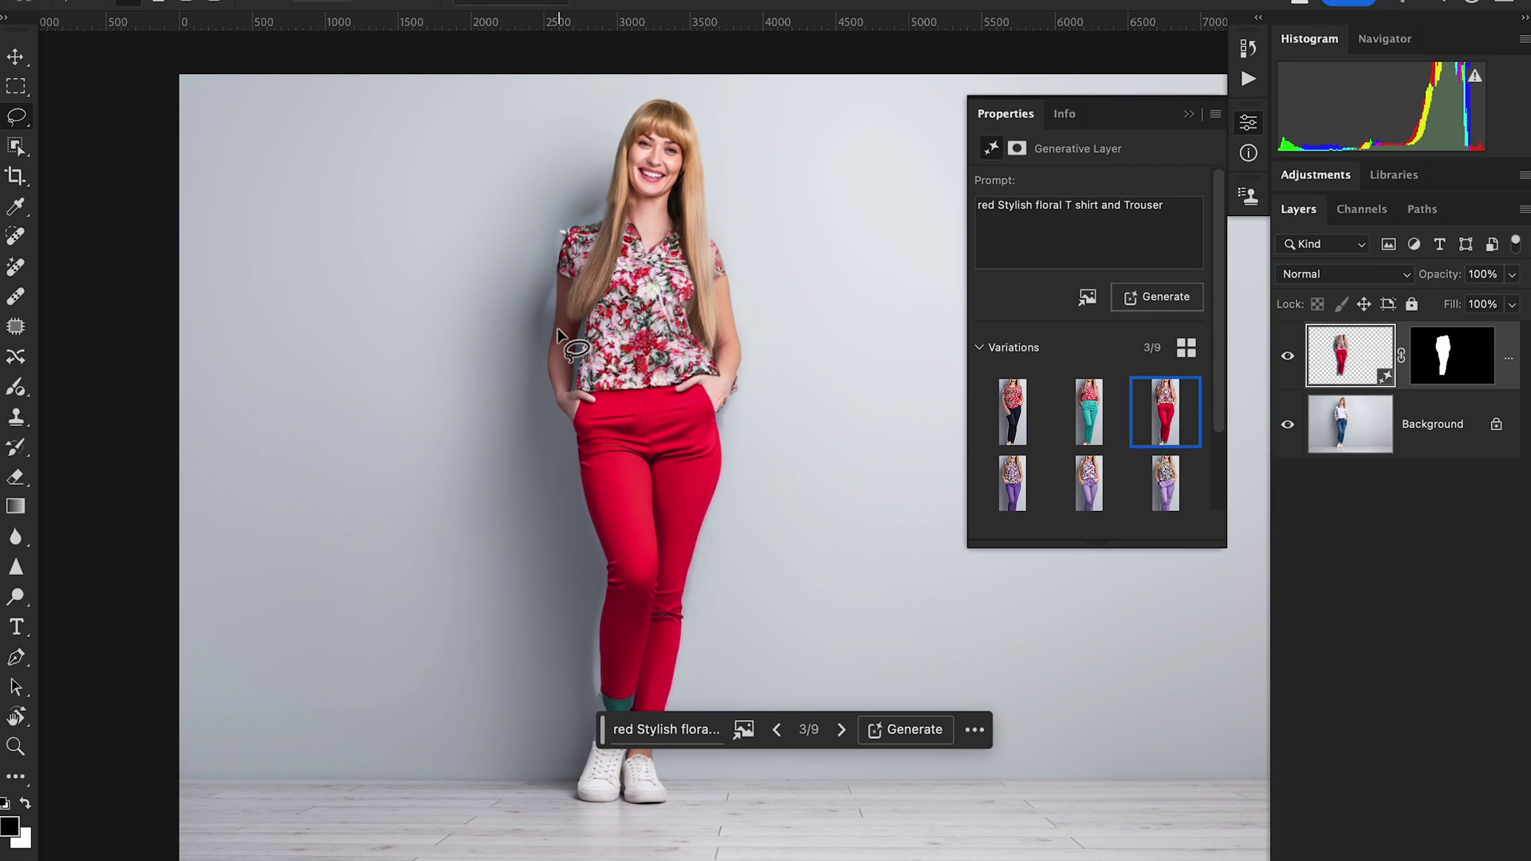
mouse_move(686, 389)
left_mouse_down()
mouse_move(623, 391)
mouse_move(513, 353)
left_mouse_up()
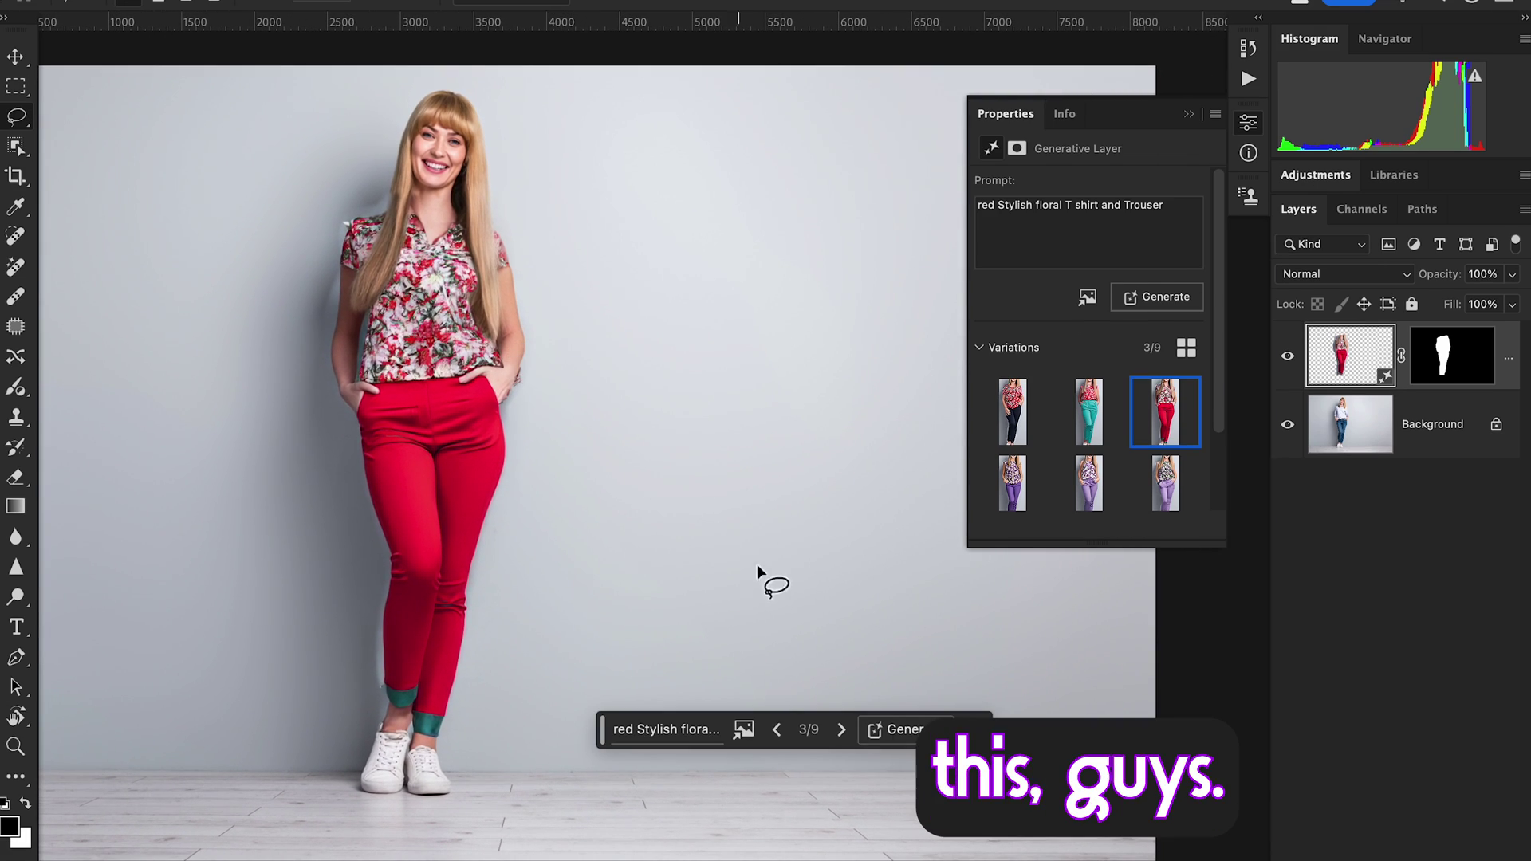
- Compare the red and purple floral outfit variations with one another, including the red floral top with teal trousers
left_click(842, 731)
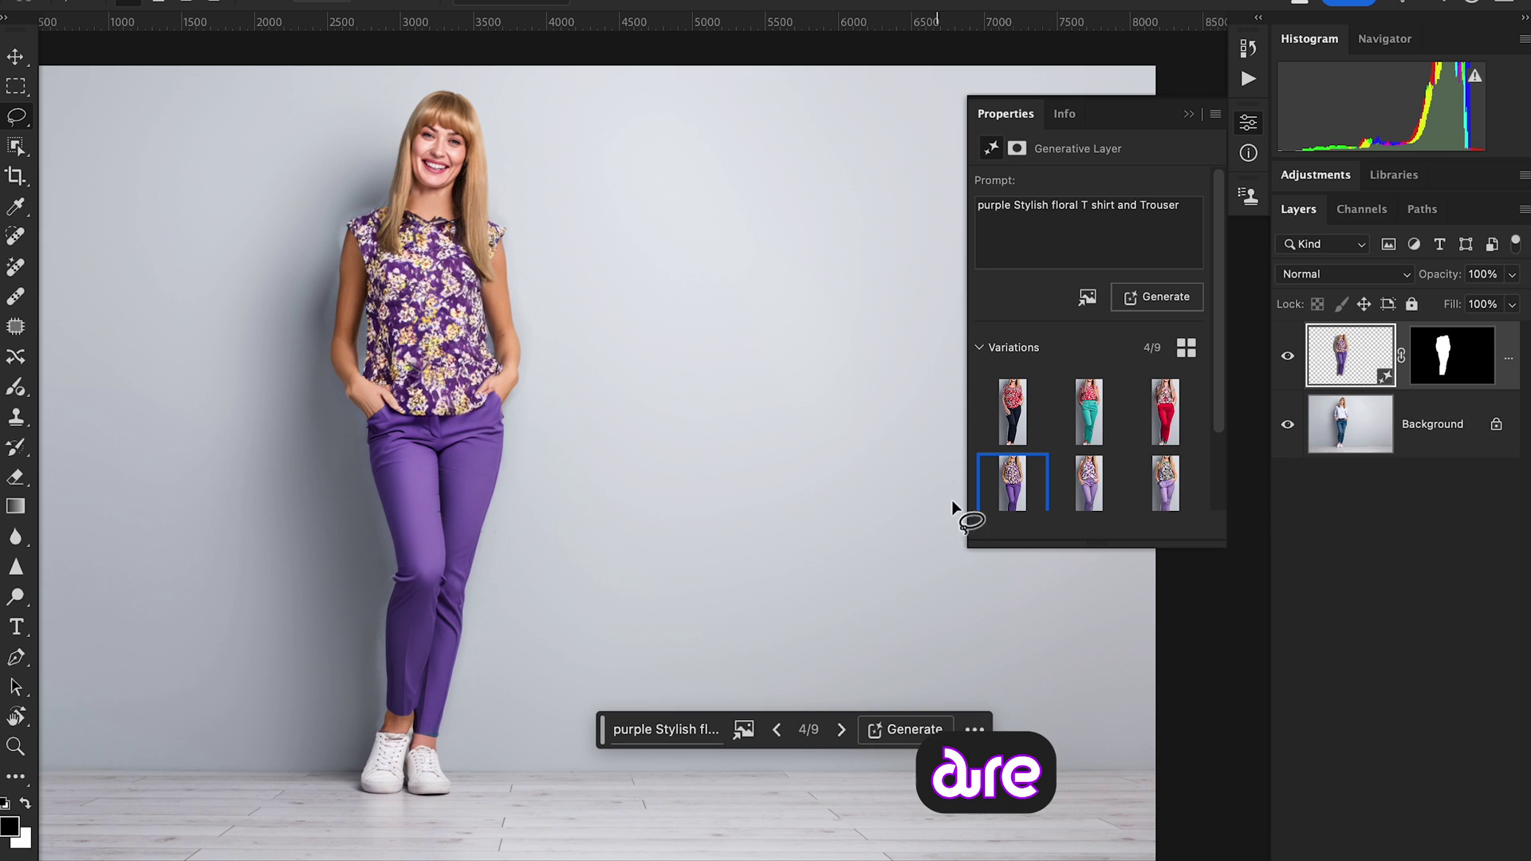
left_click(1011, 415)
left_click(1087, 423)
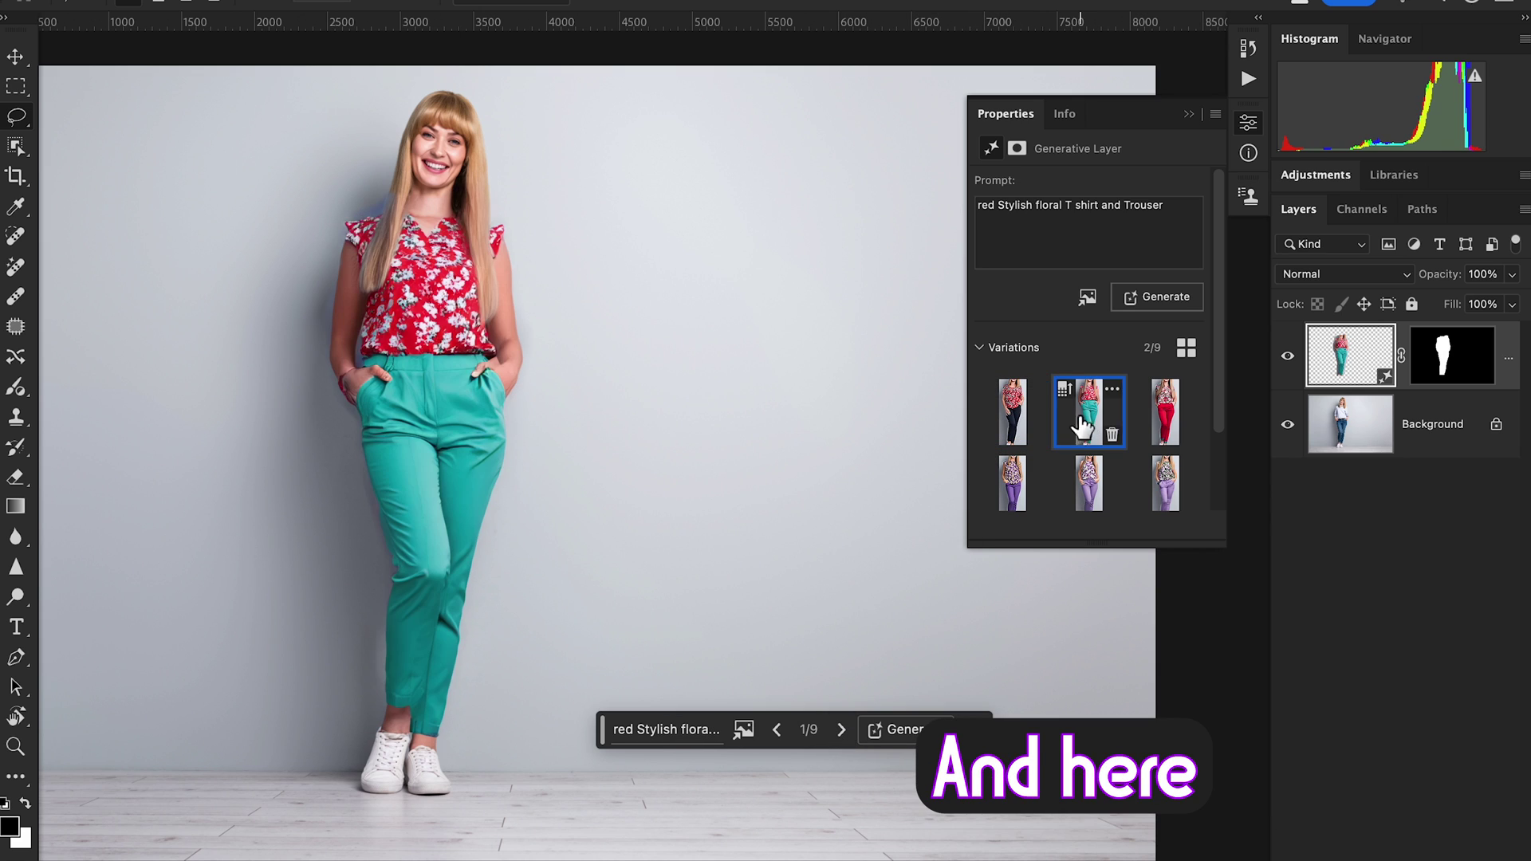
left_click(1155, 421)
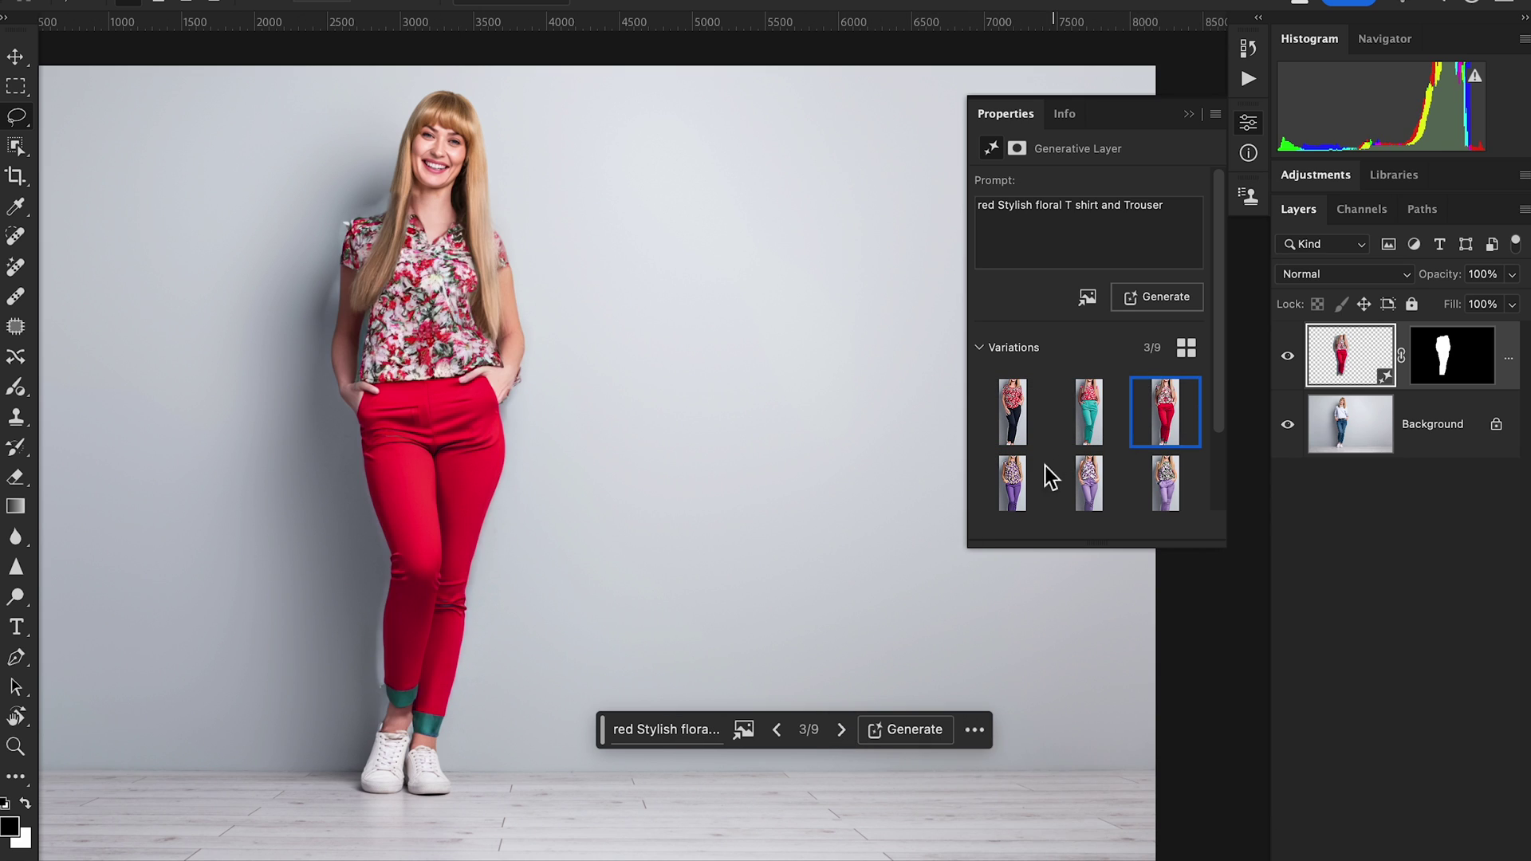
left_click(1016, 483)
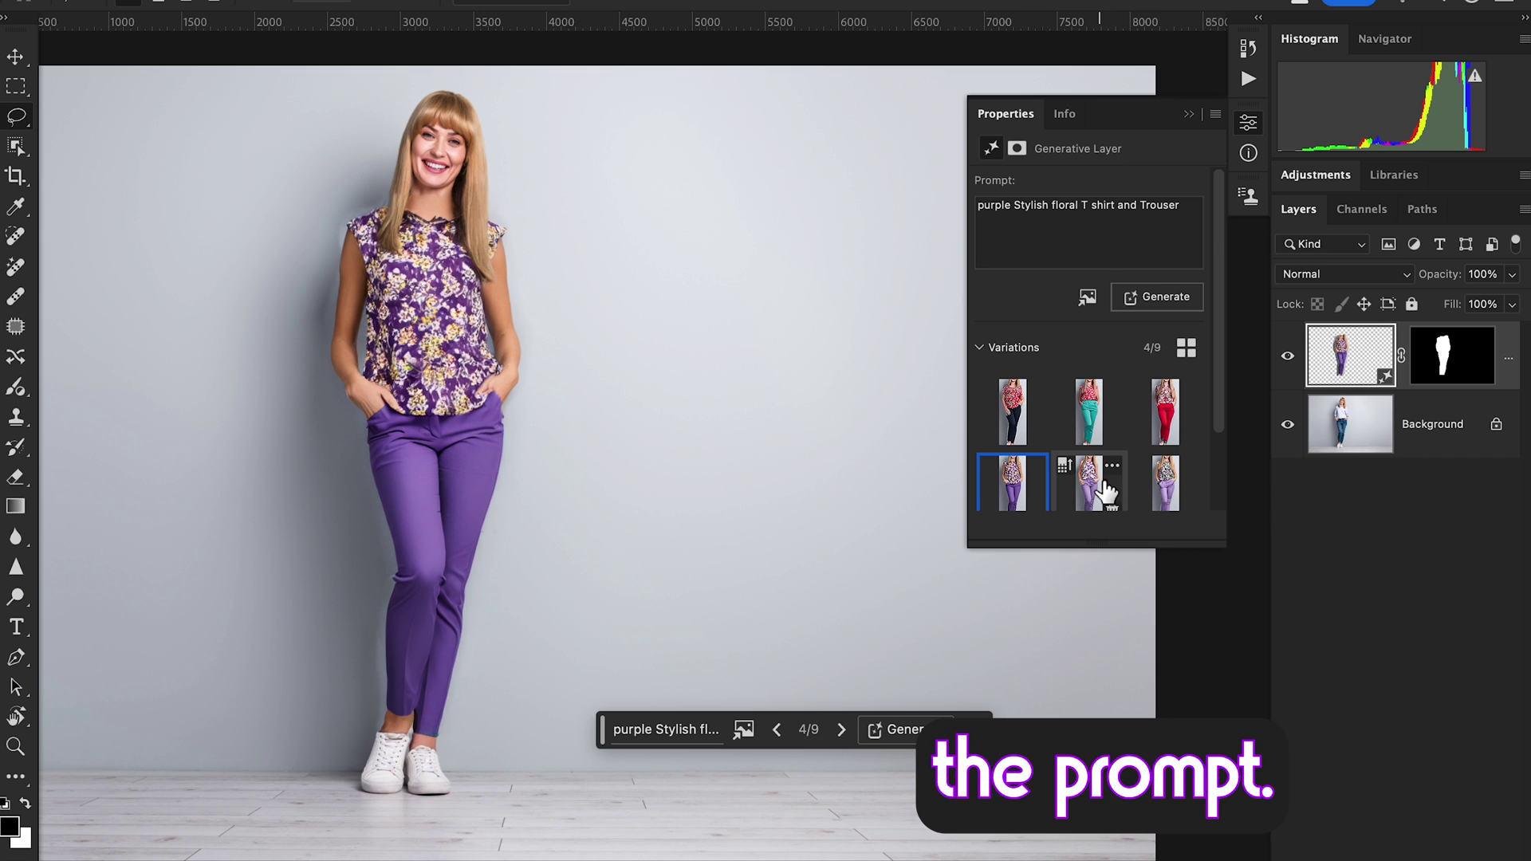
scroll(1113, 488, "down", 3)
left_click(1103, 403)
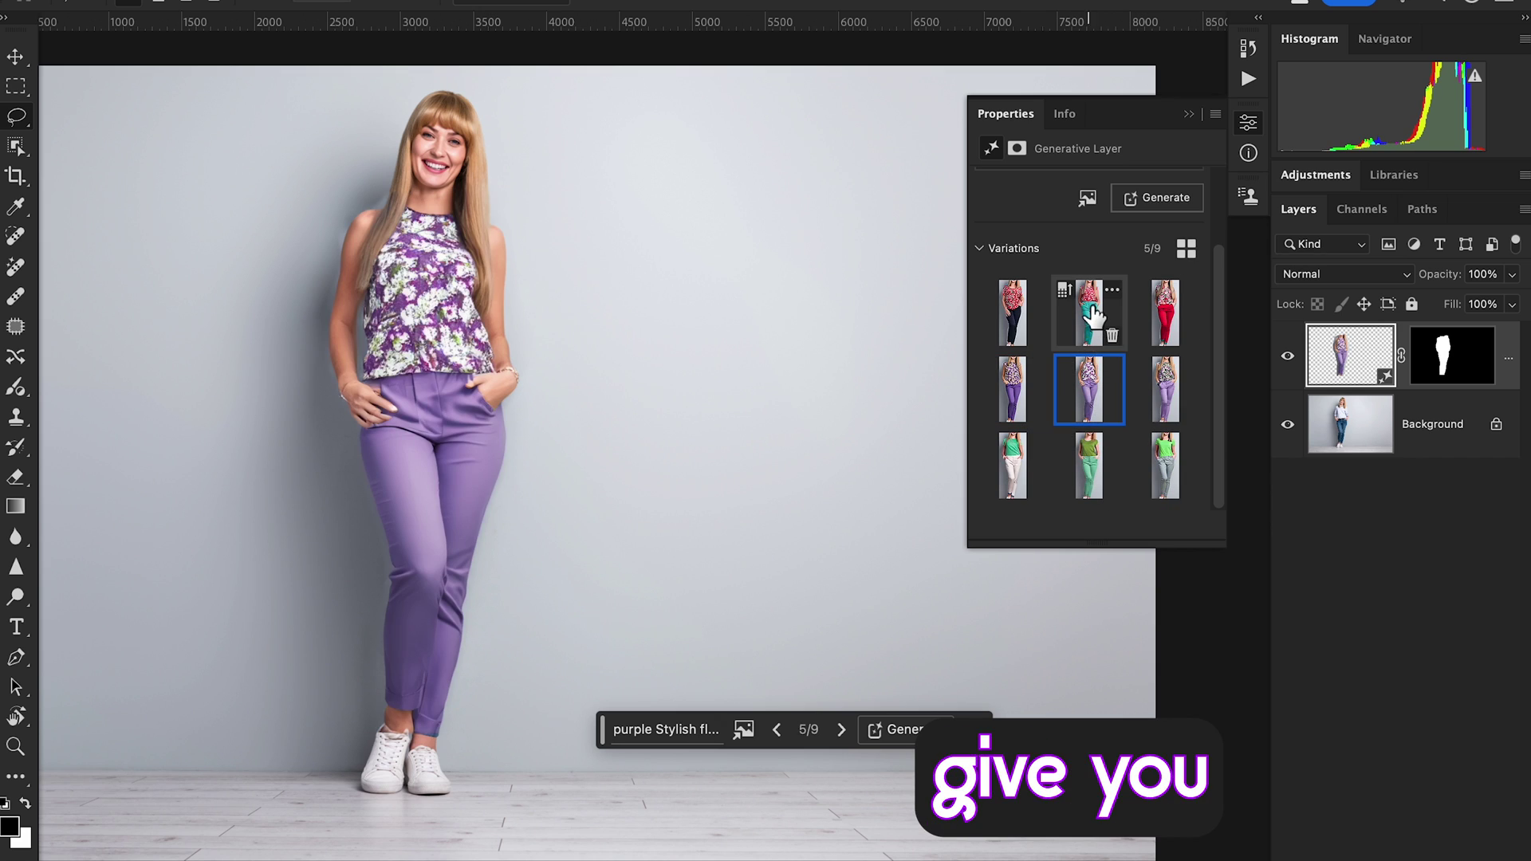
left_click(1093, 315)
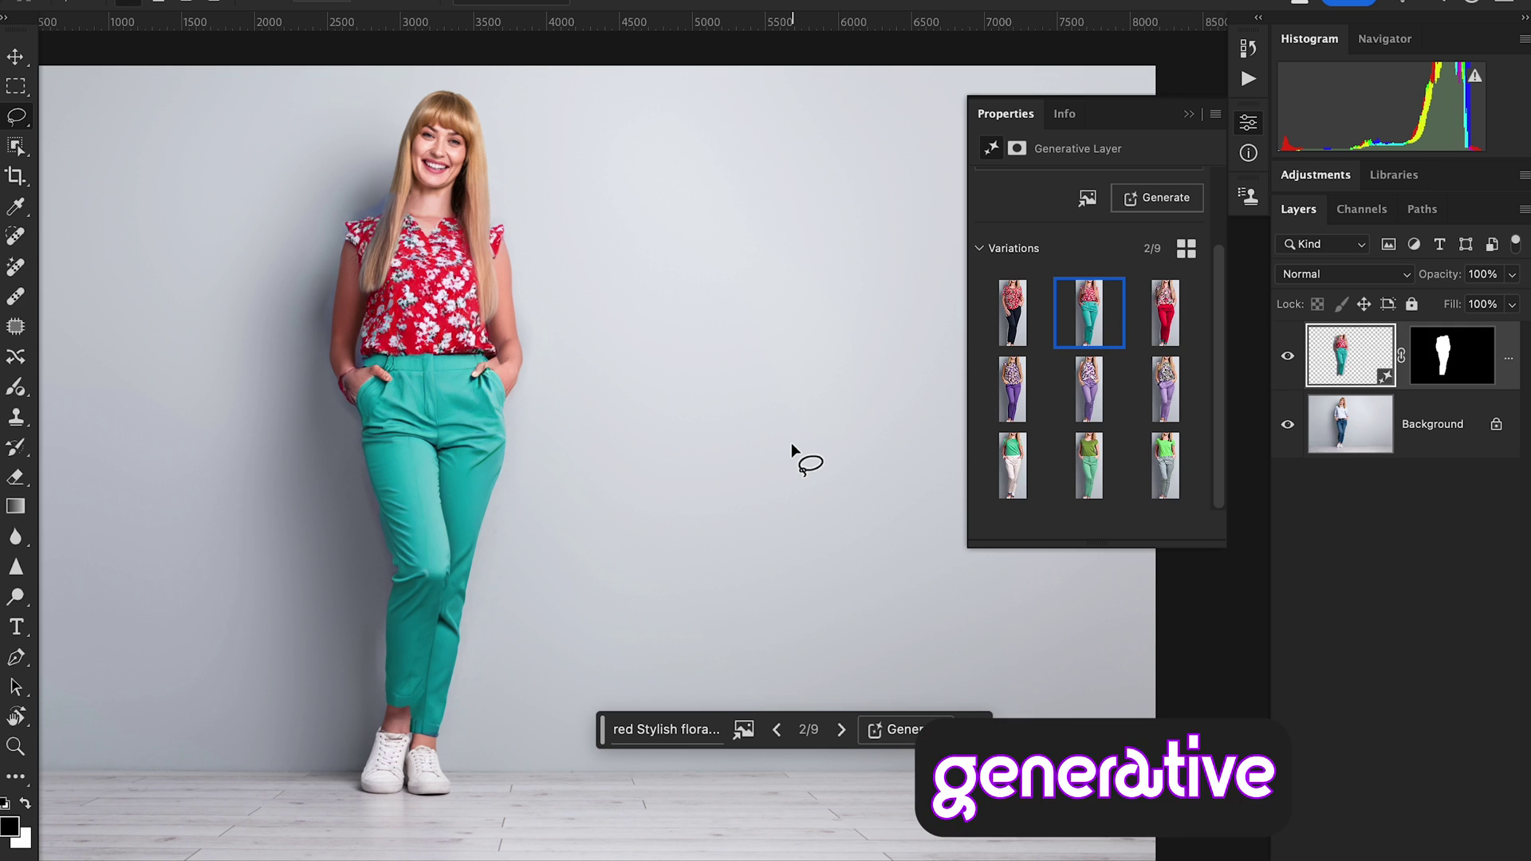
left_click(842, 730)
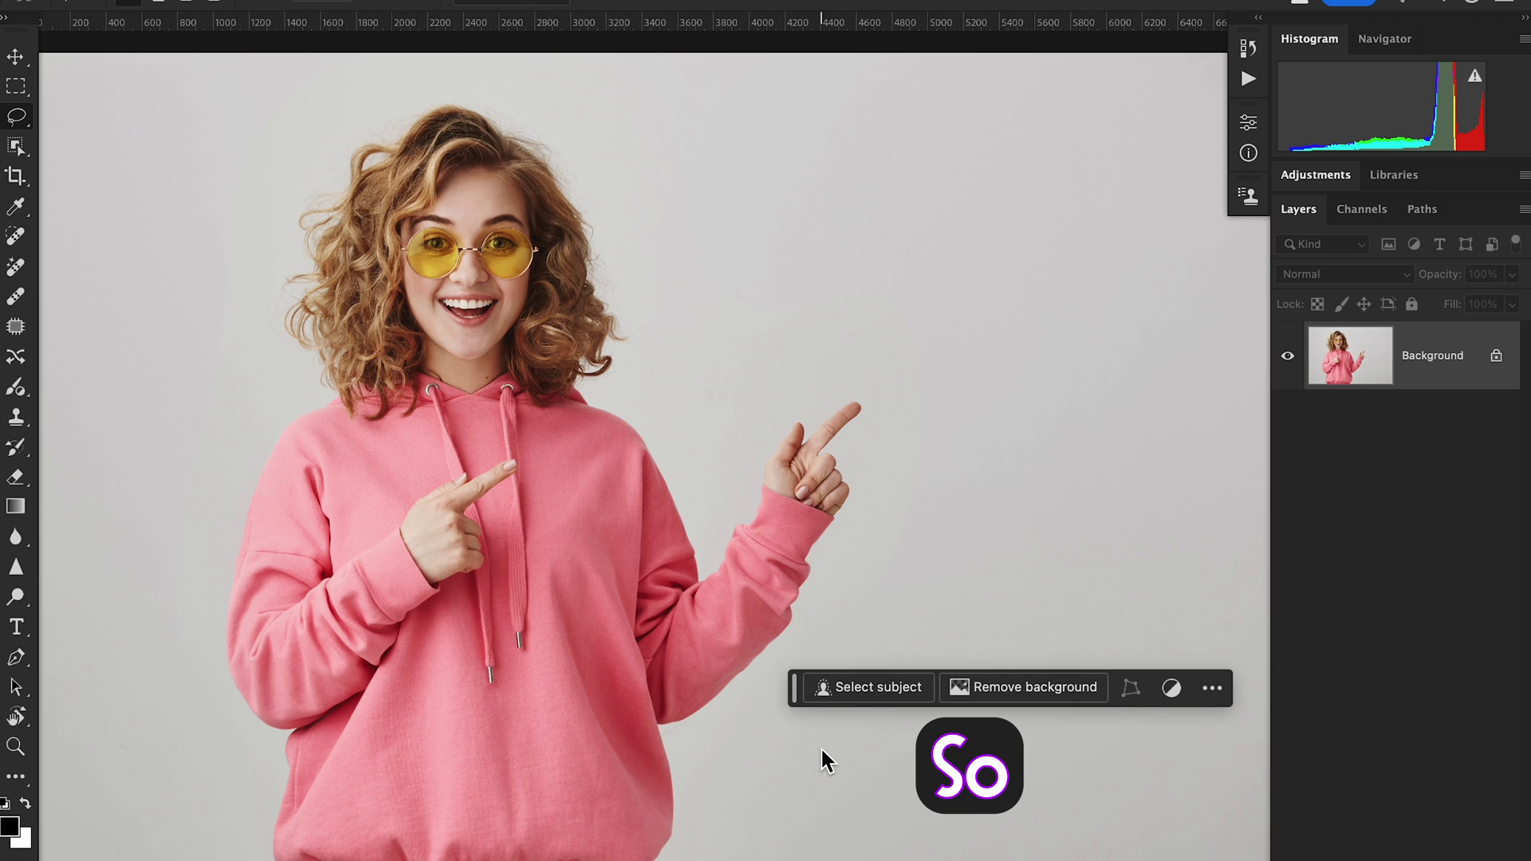
- In the pink hoodie photo, select the woman as the subject and subtract her head and hair from the selection with the Lasso tool
left_click(826, 695)
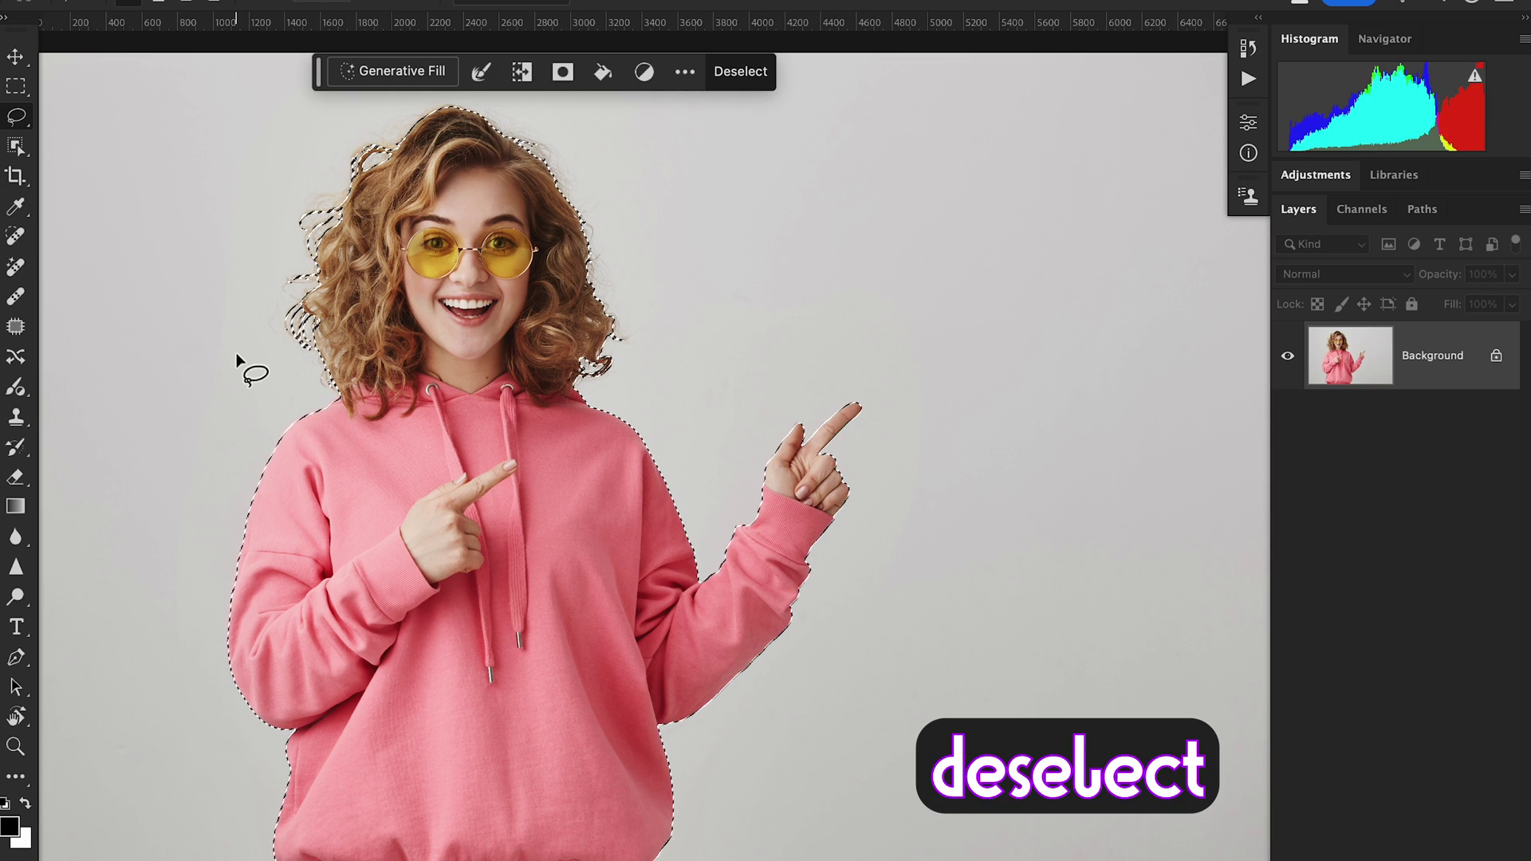
mouse_move(204, 378)
left_mouse_down()
mouse_move(463, 367)
mouse_move(656, 392)
mouse_move(716, 327)
left_mouse_up()
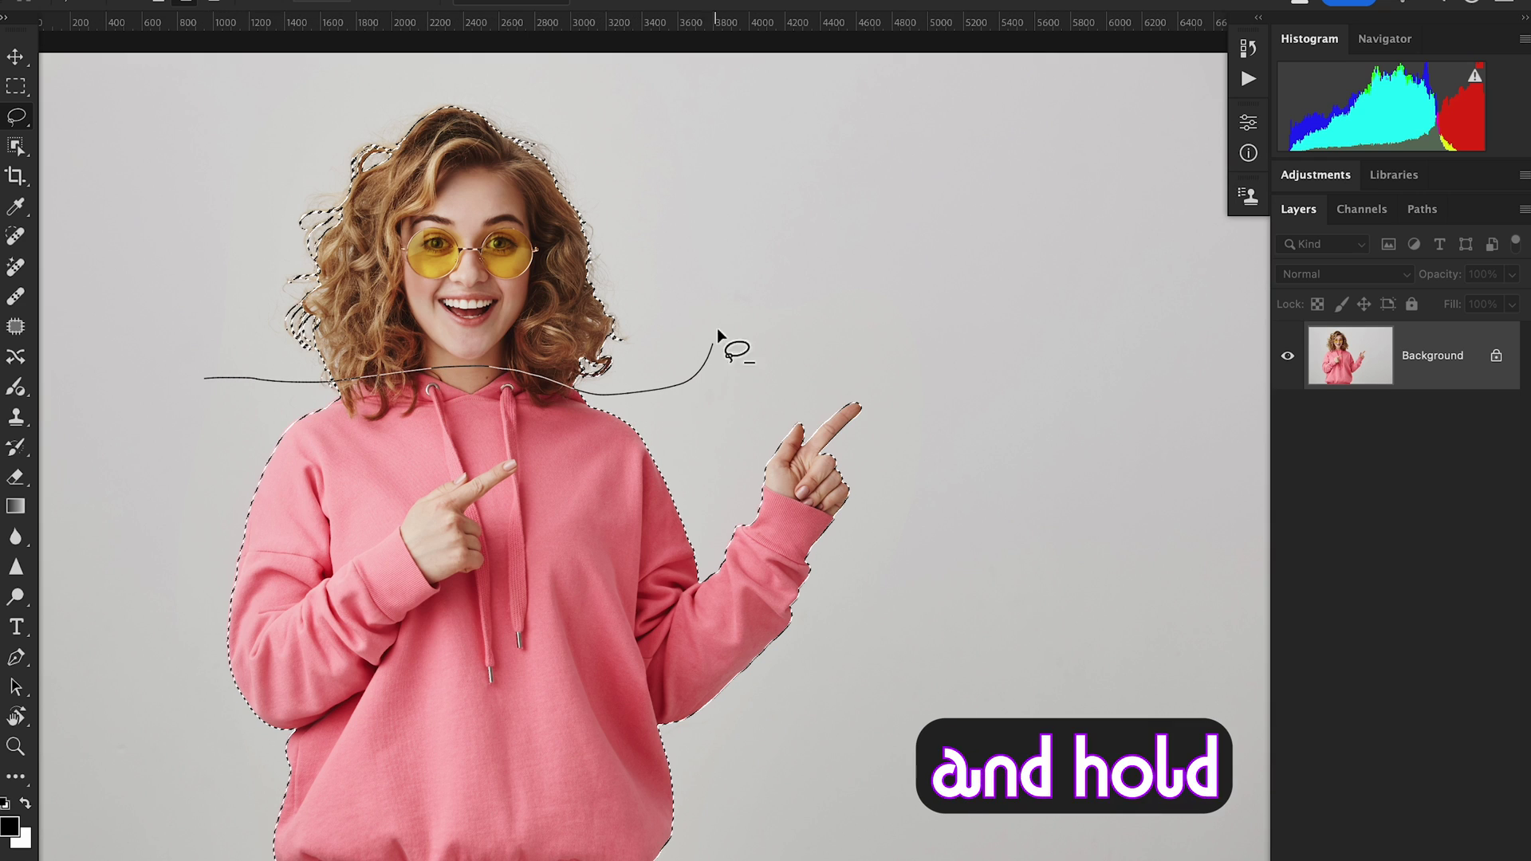
left_click_drag(222, 311, 208, 371)
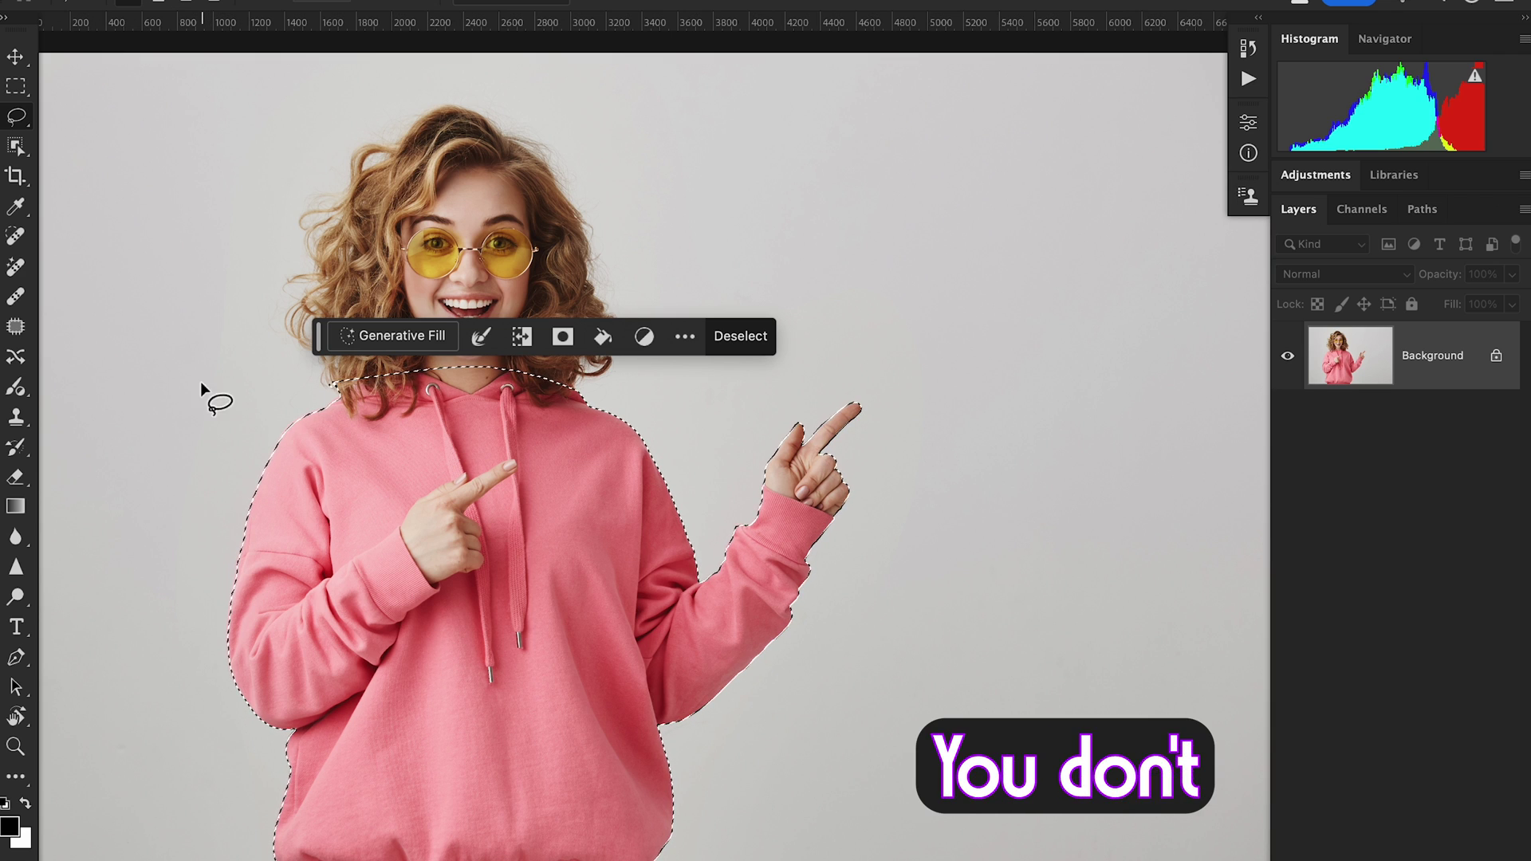
- Start a Generative Fill on the hoodie selection and, after previewing it, attach gal.jpeg from Downloads as the reference image
left_click(415, 342)
mouse_move(586, 338)
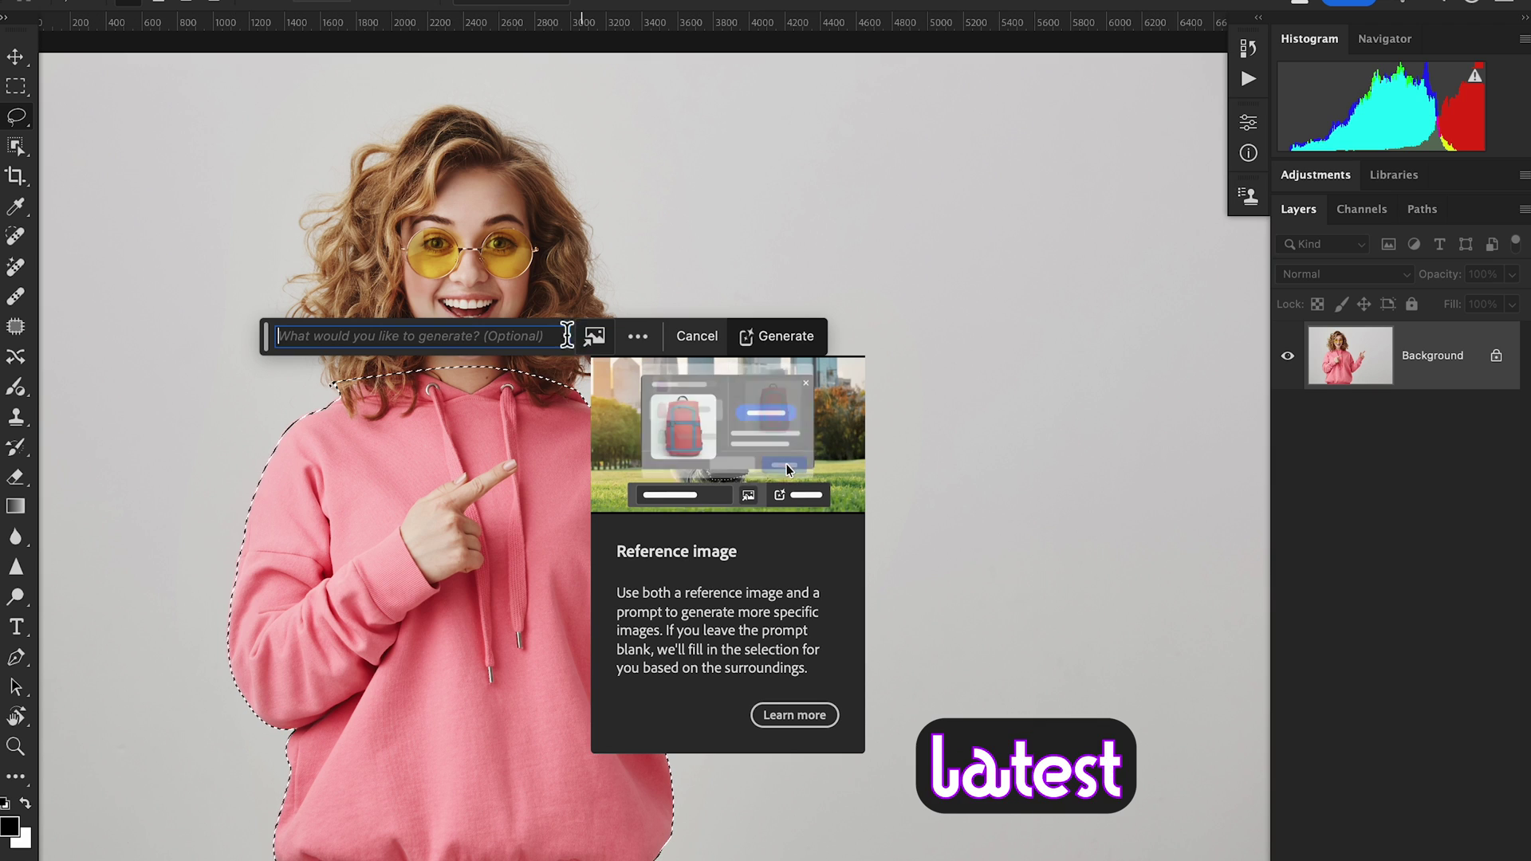
left_click(601, 343)
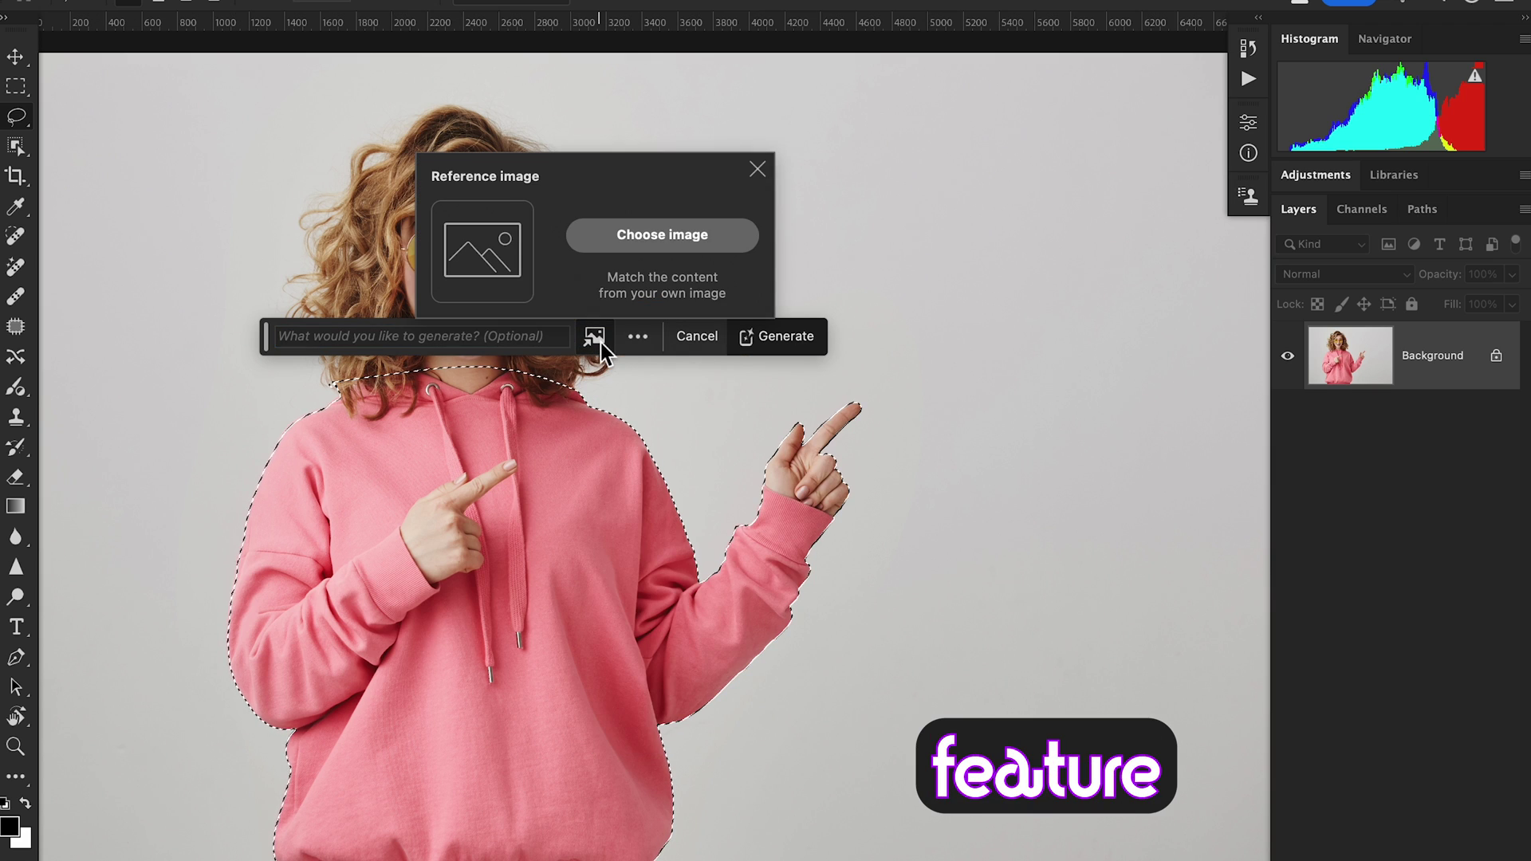
left_click(608, 238)
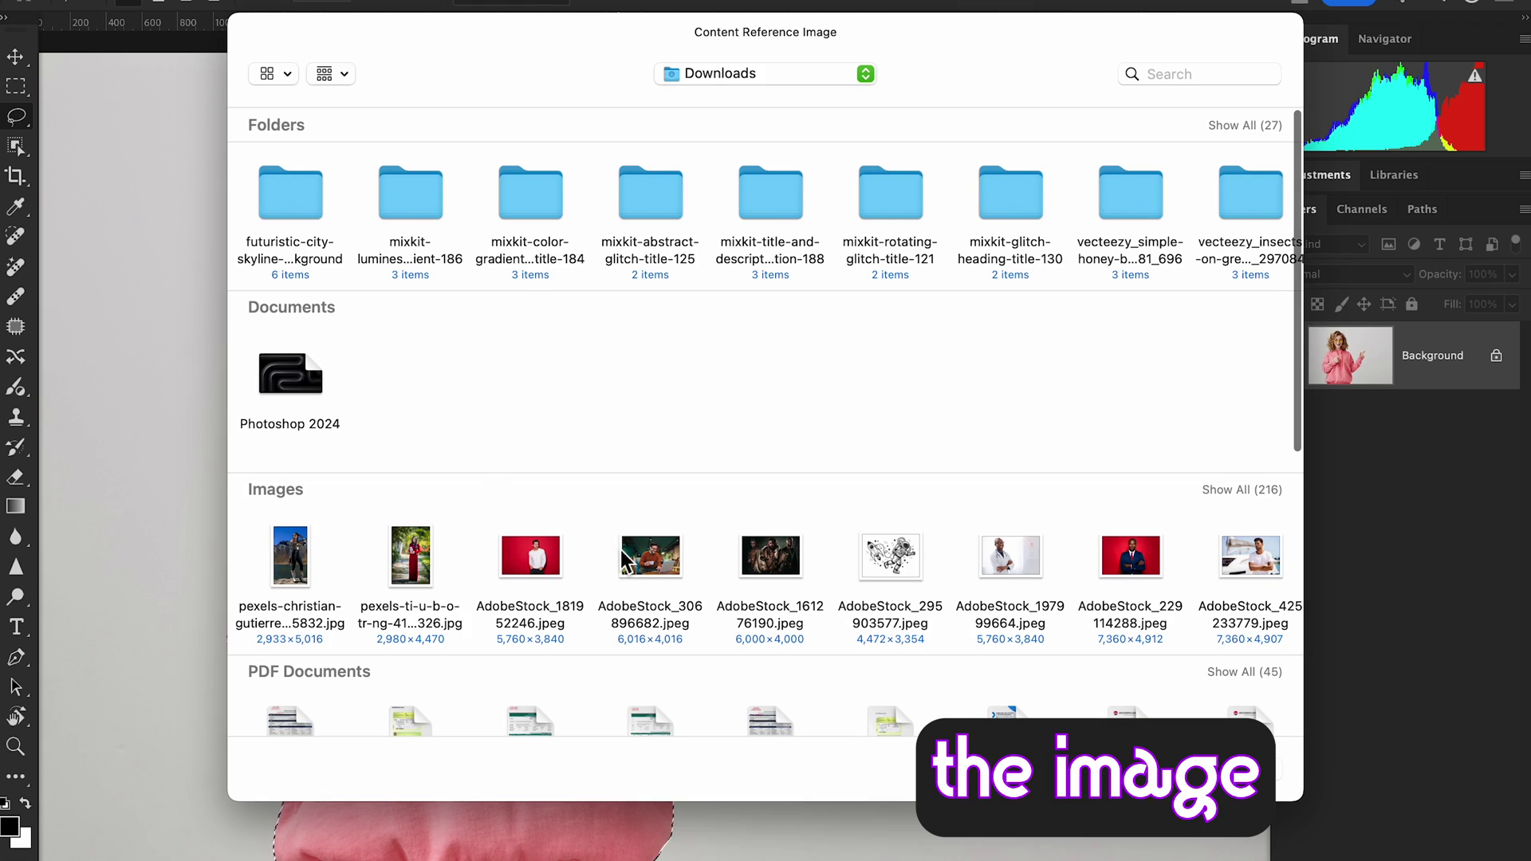
scroll(622, 559, "right", 10)
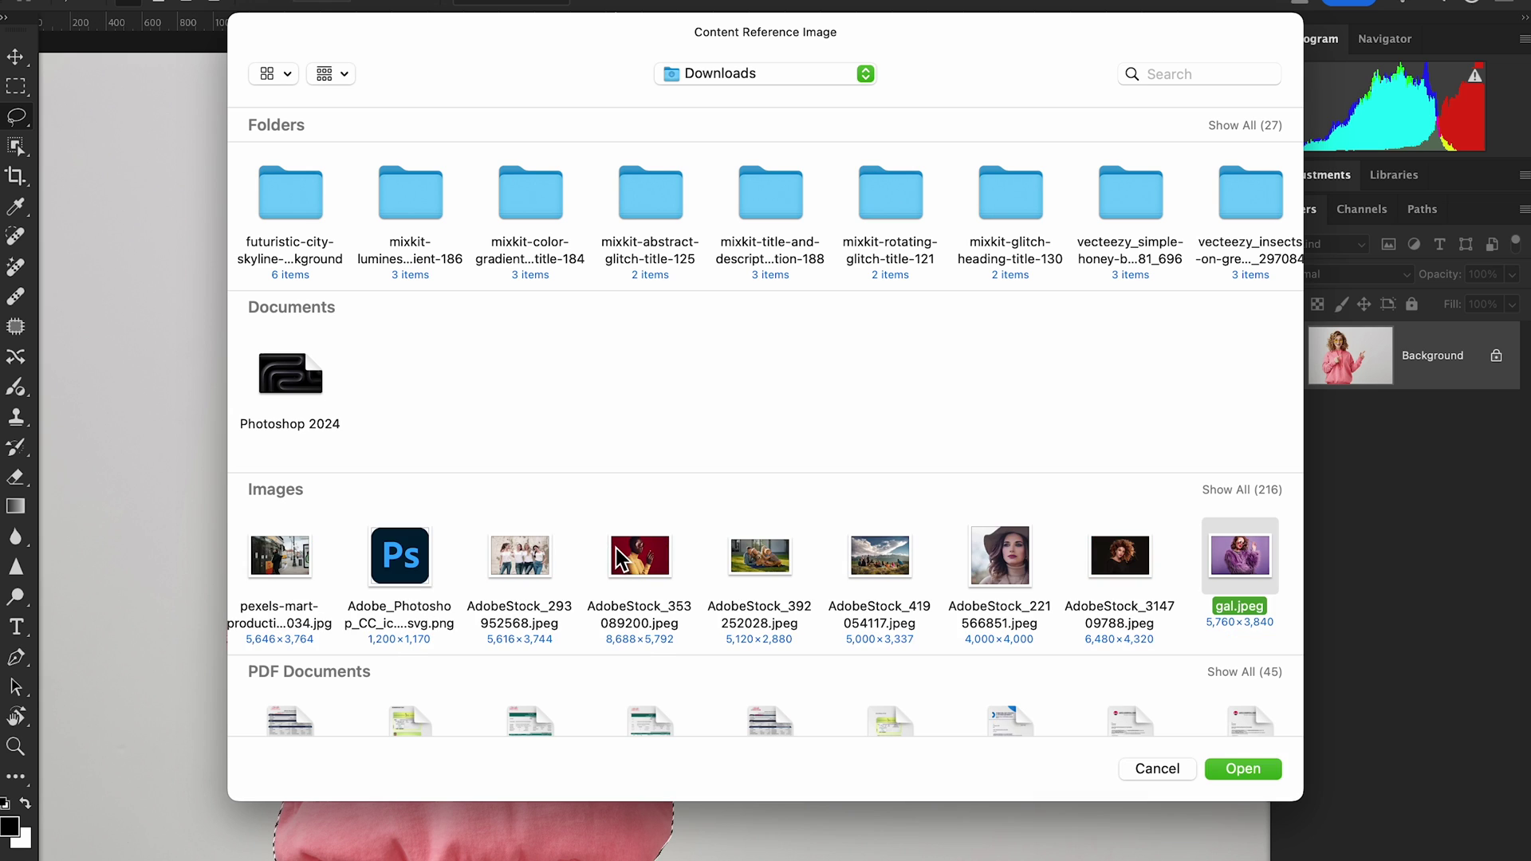
left_click(1255, 571)
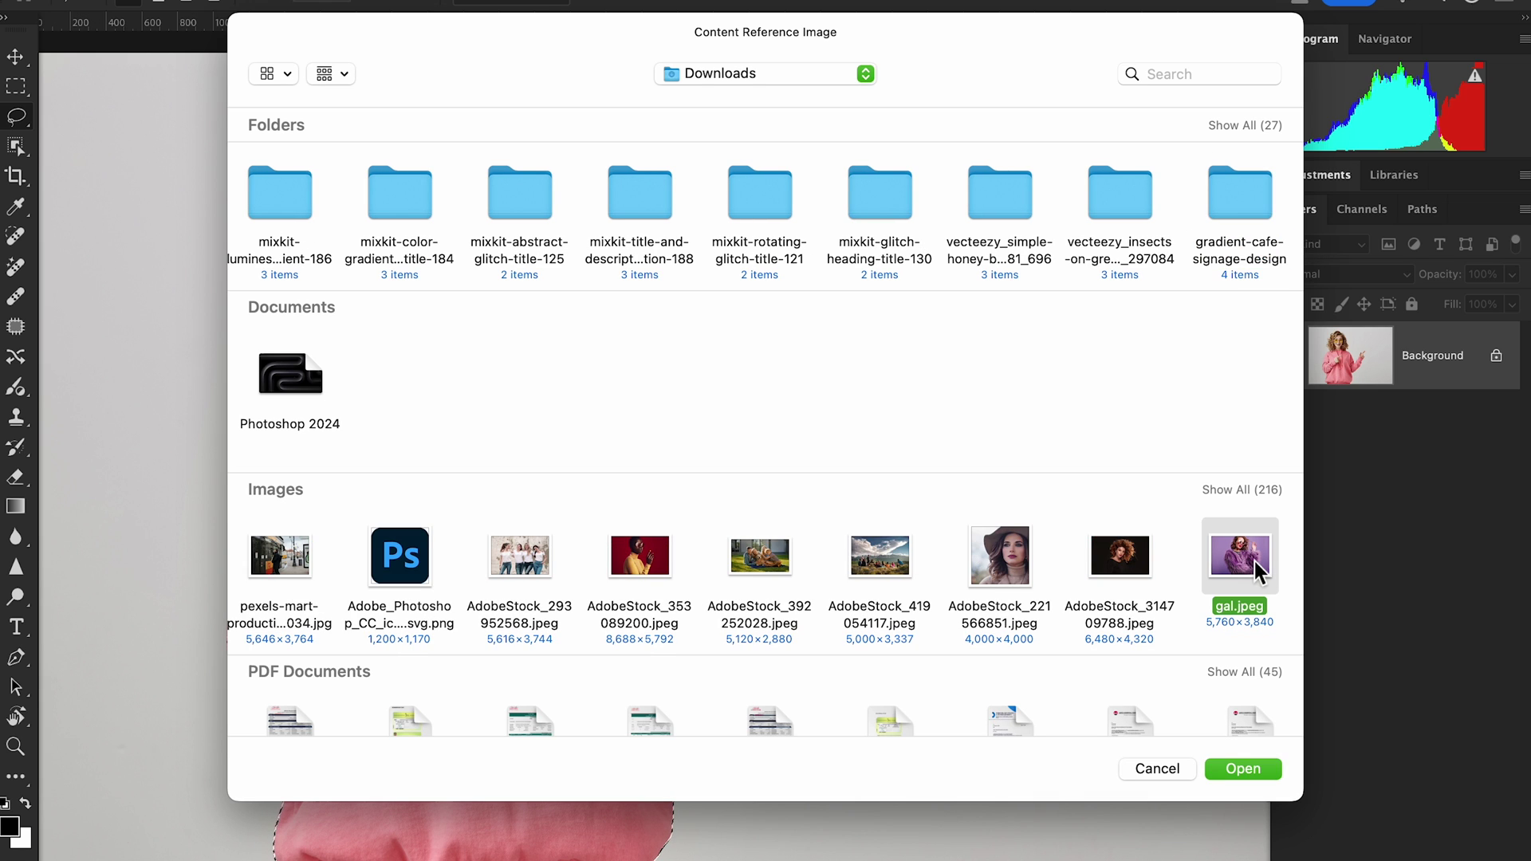
right_click(1256, 566)
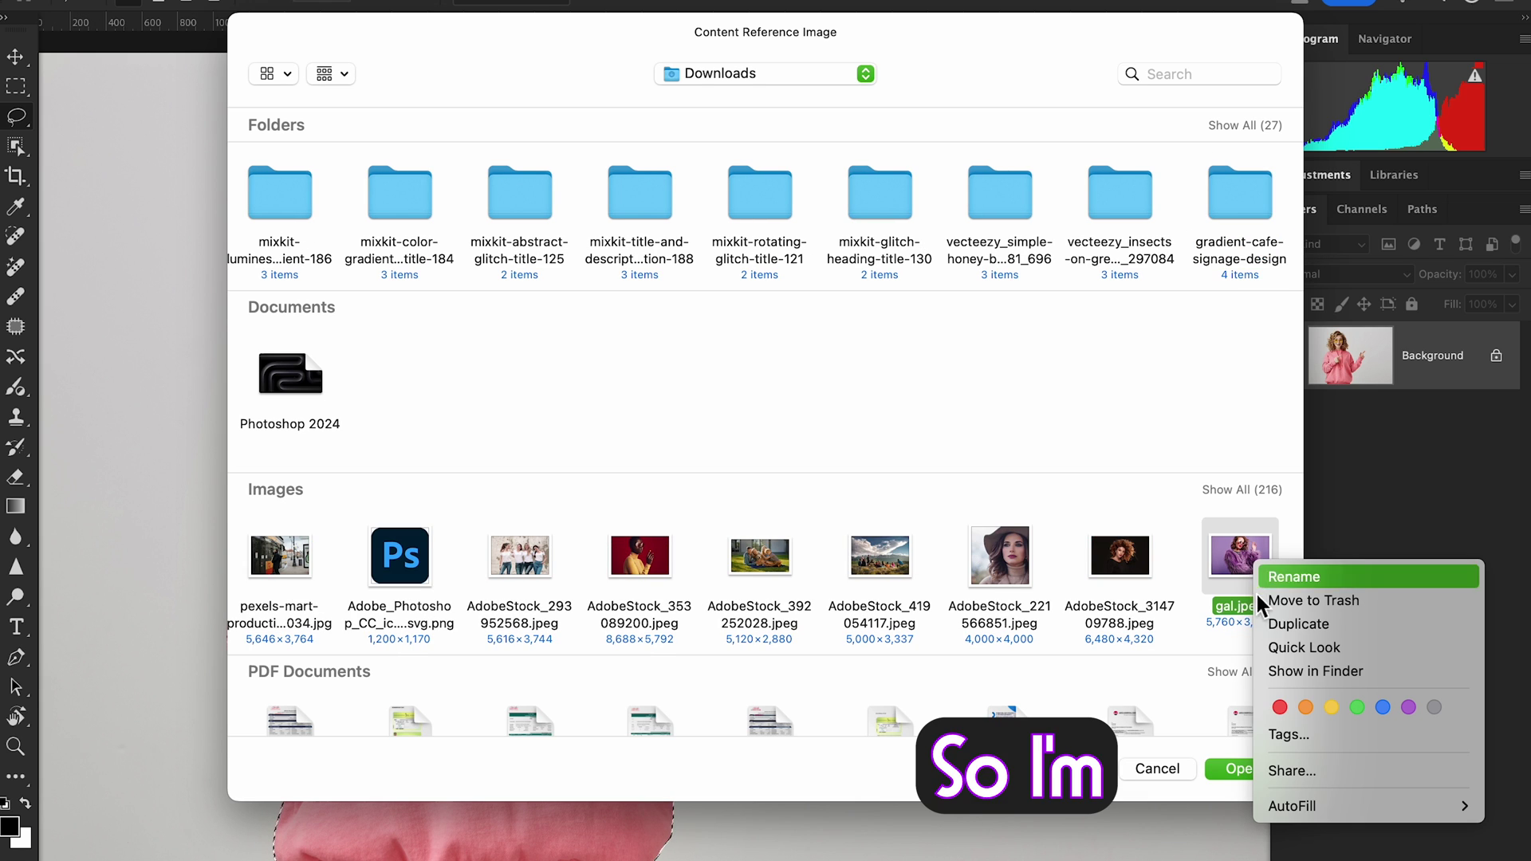
left_click(1276, 650)
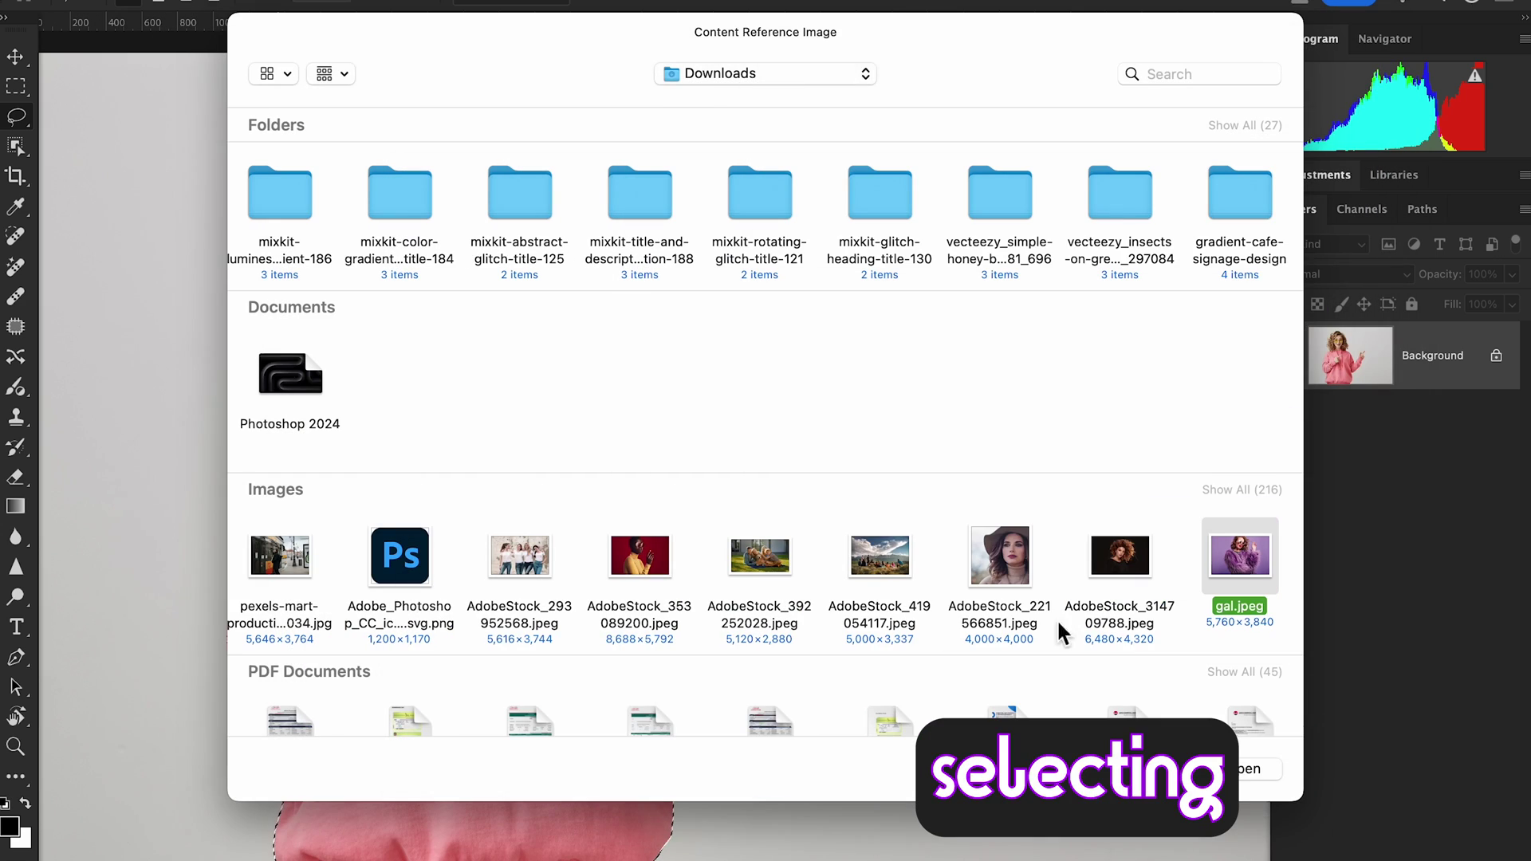
left_click(166, 32)
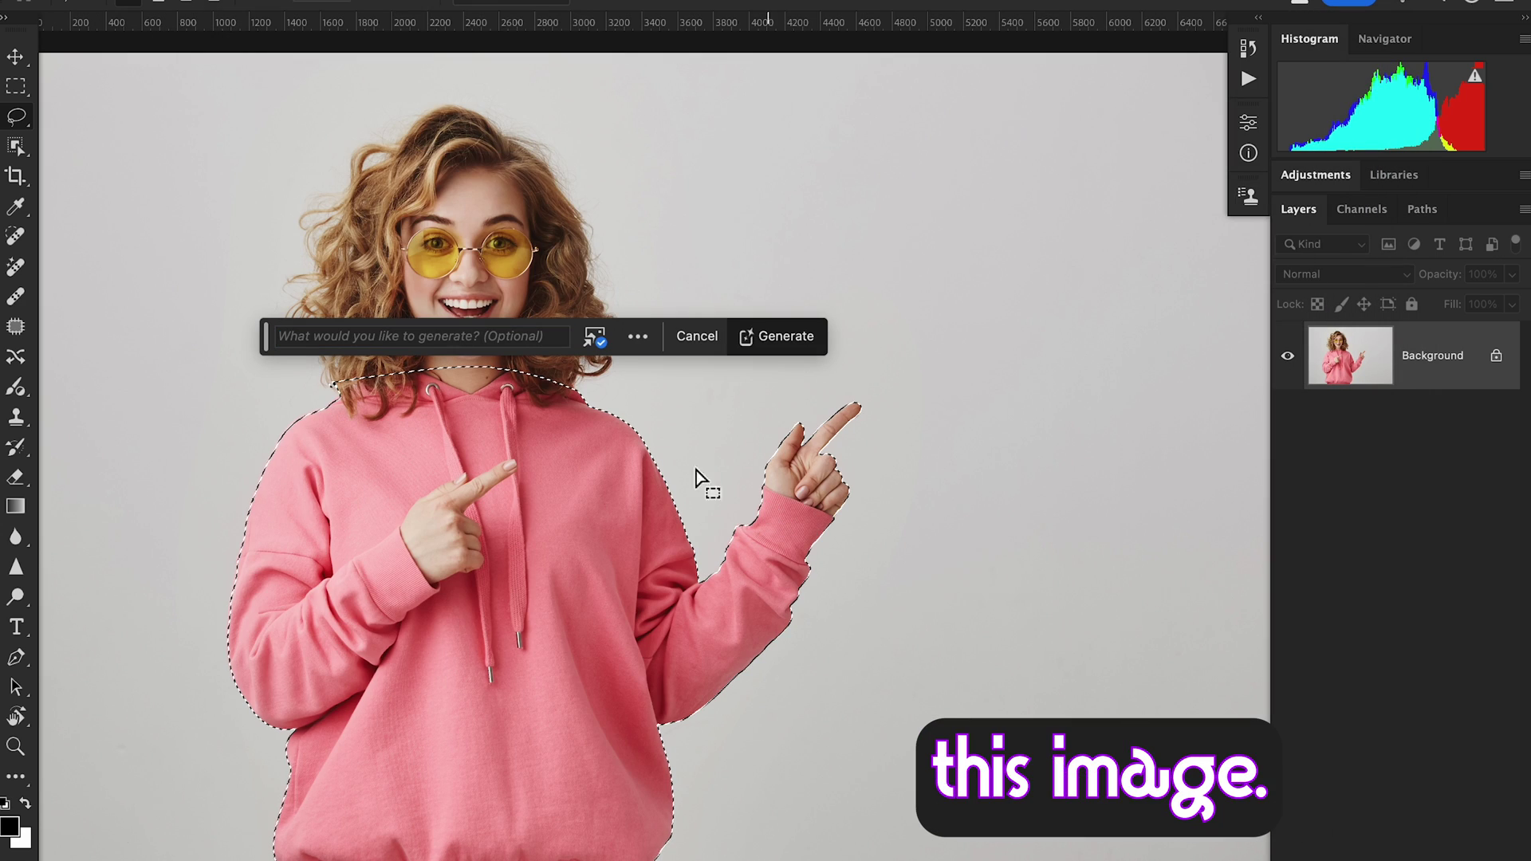
- Set the fill prompt to "dress" and generate the outfit from the reference image
type("dr")
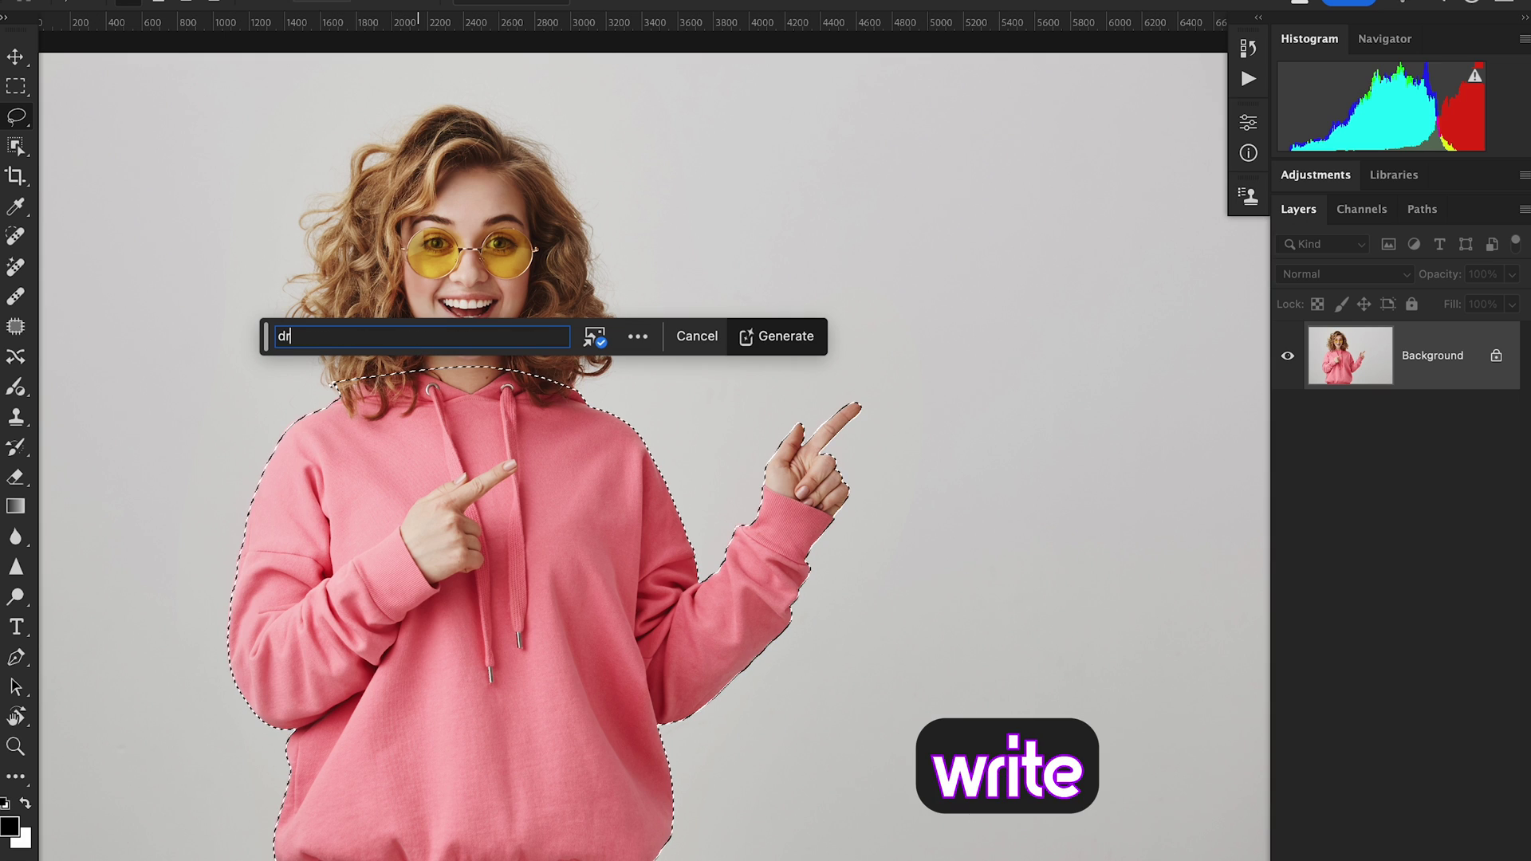
type("ess")
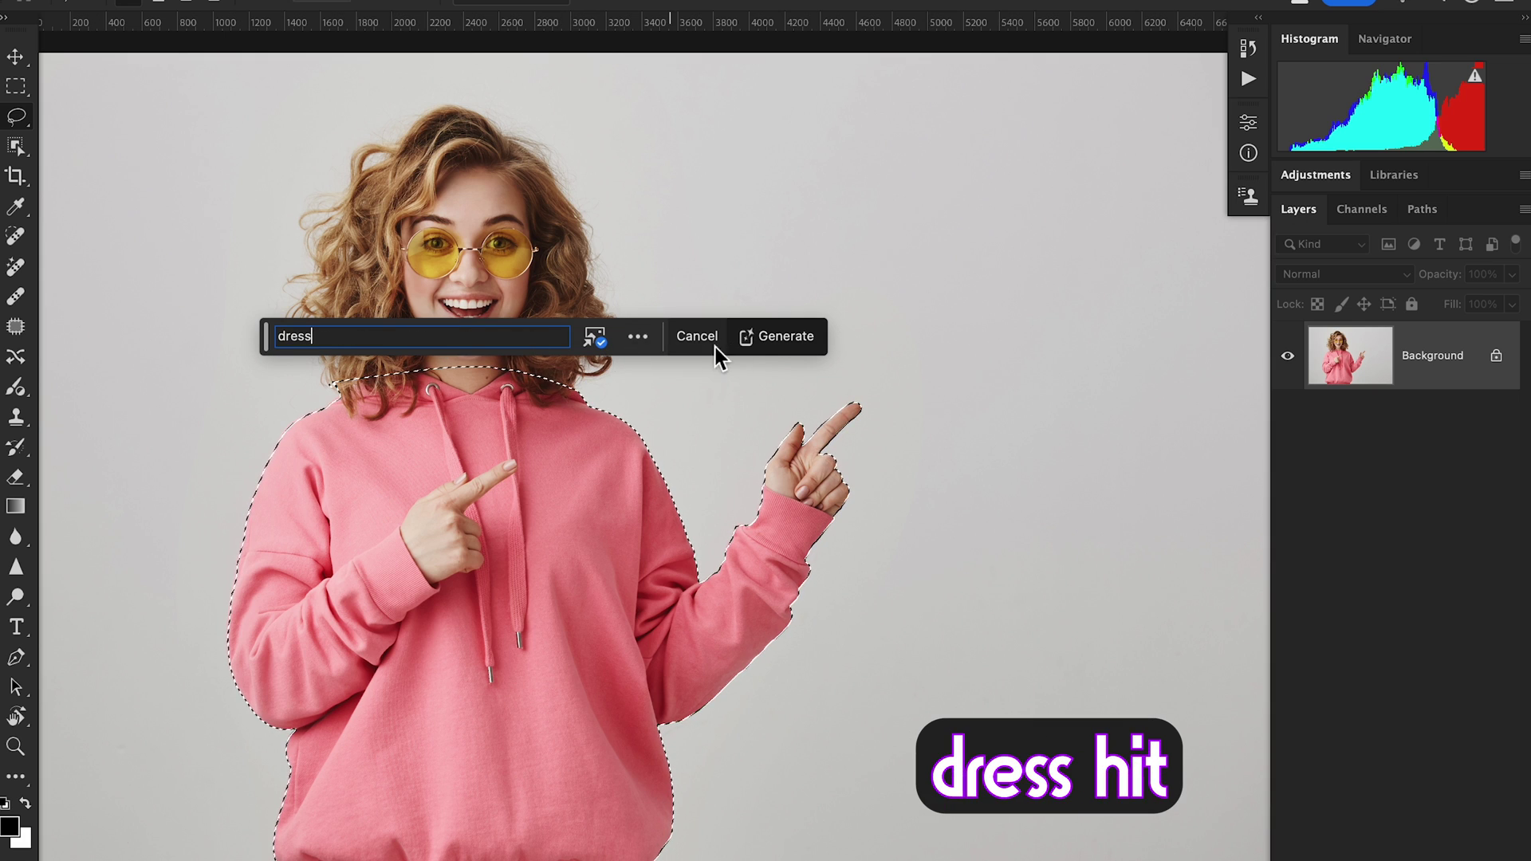
left_click(762, 343)
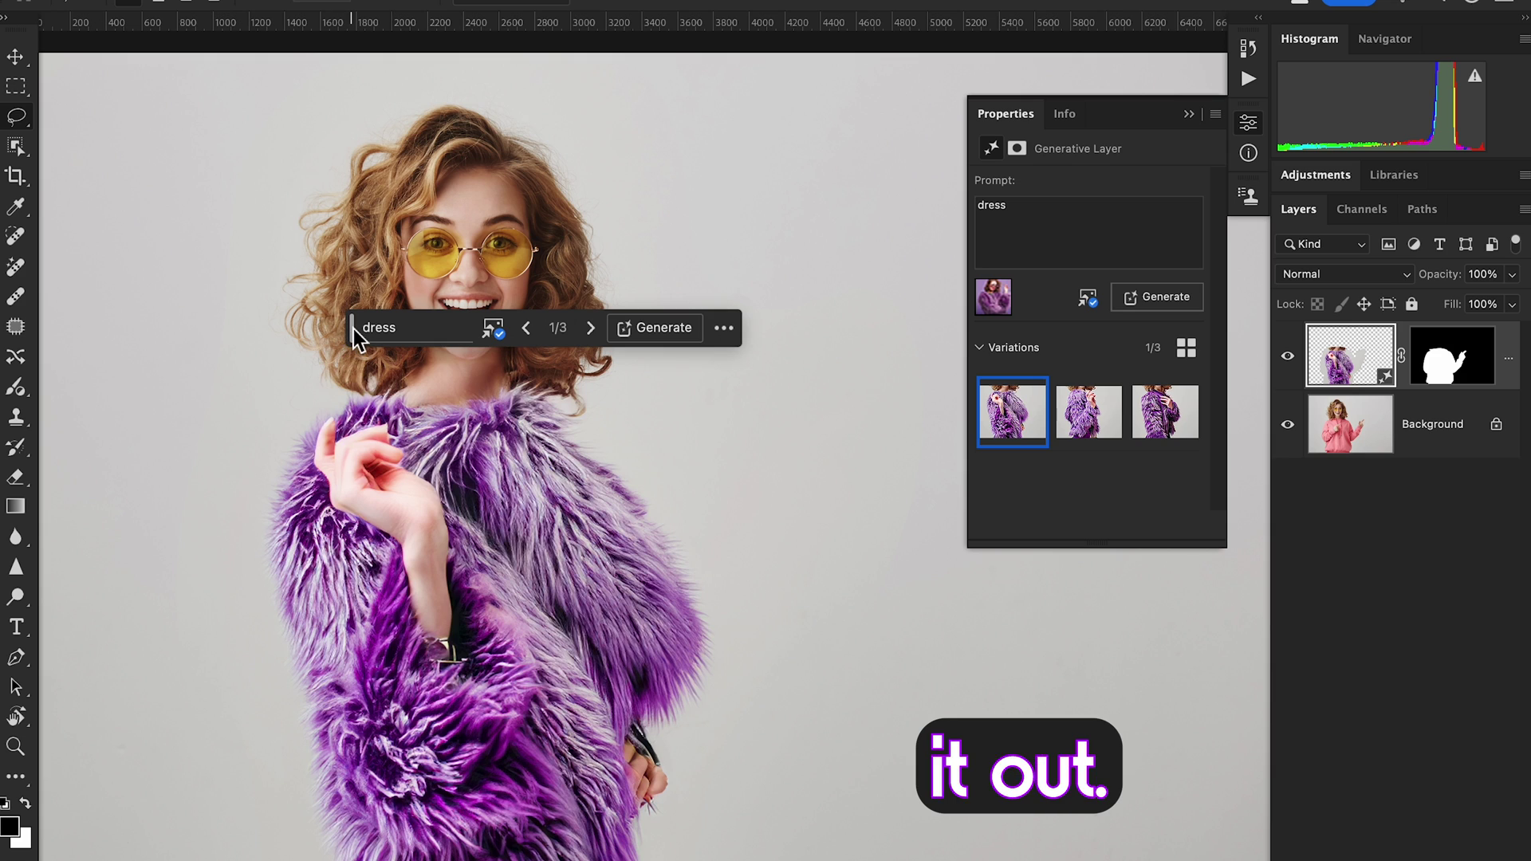
- Move the contextual bar off the woman's face and compare the three purple fur outfit variations
left_click_drag(352, 329, 720, 563)
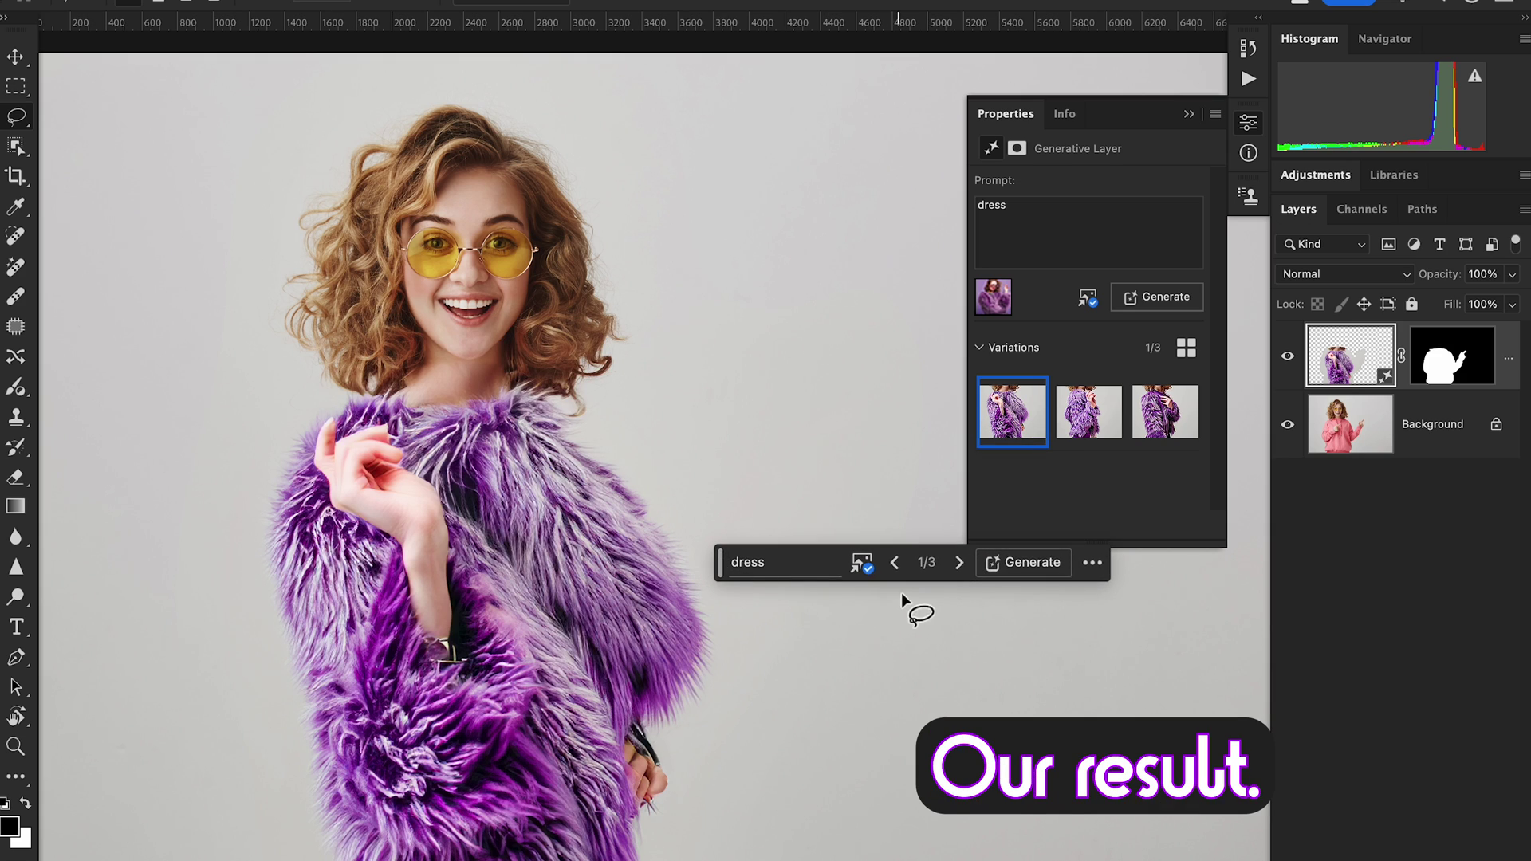
left_click(959, 566)
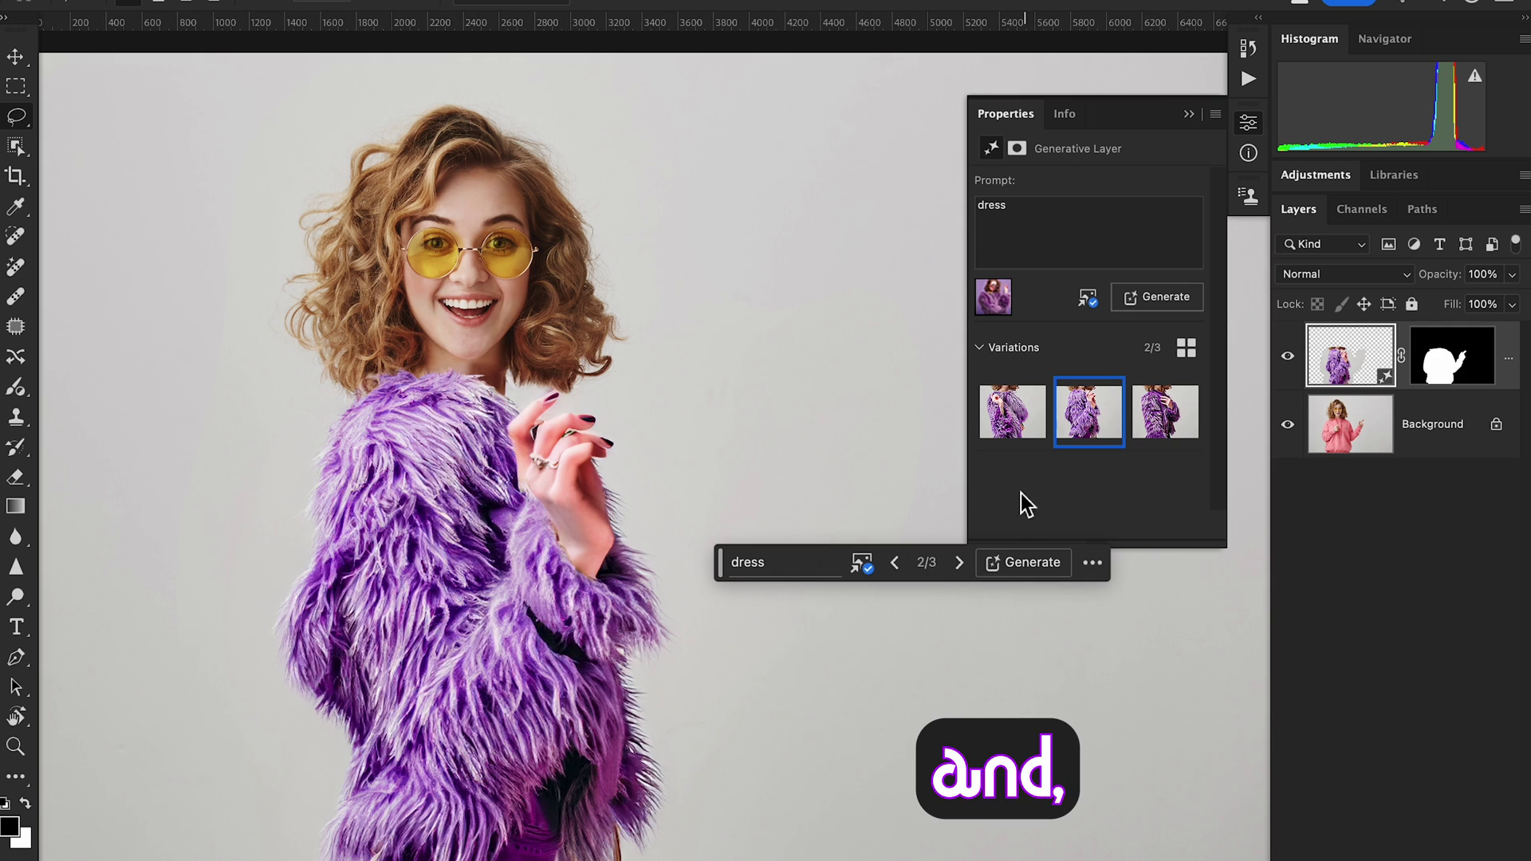
left_click(960, 565)
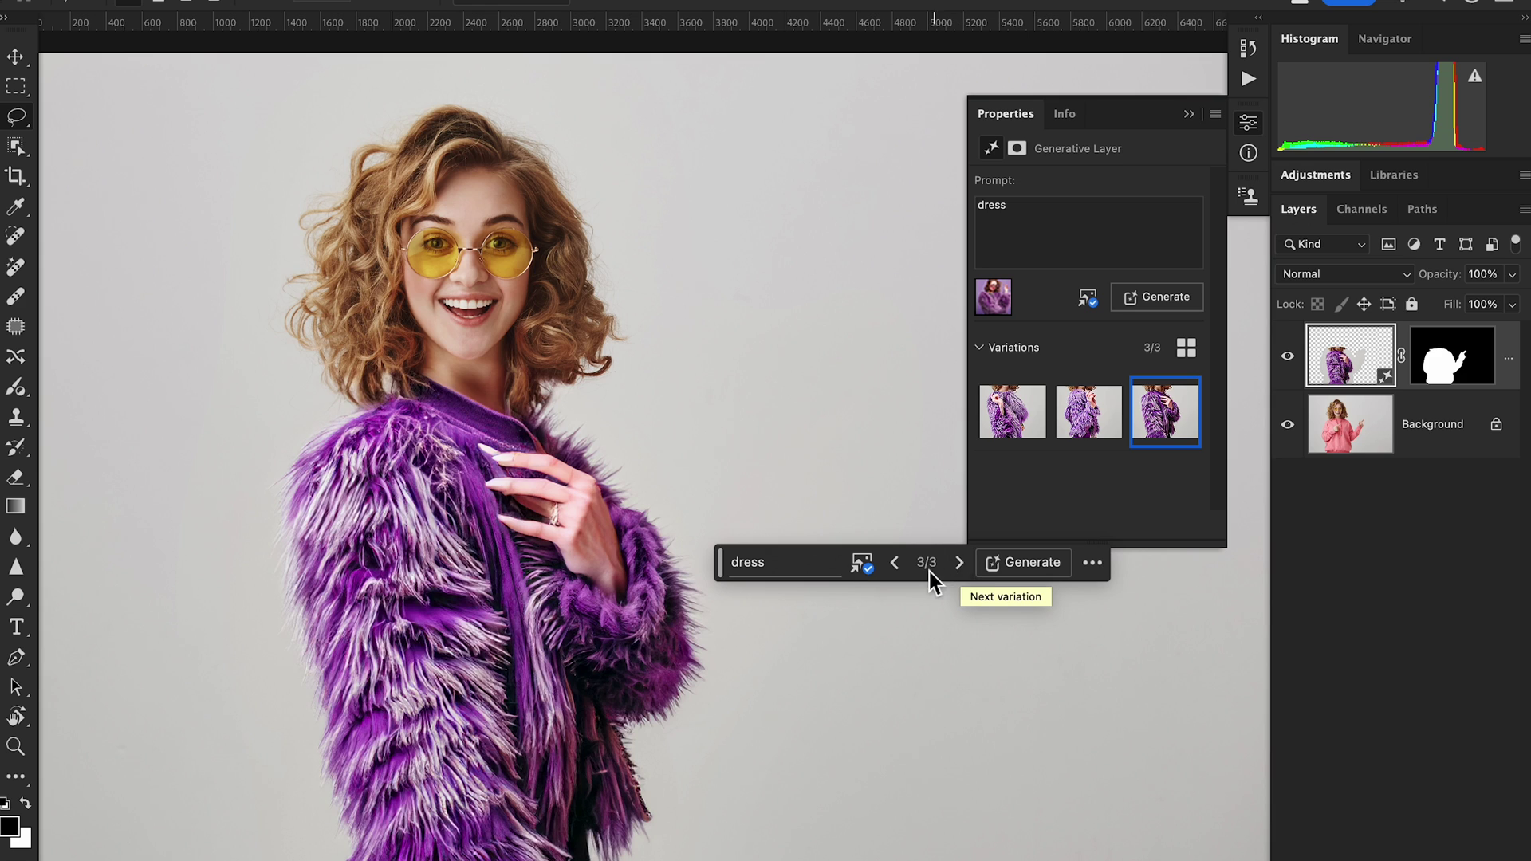
left_click(894, 563)
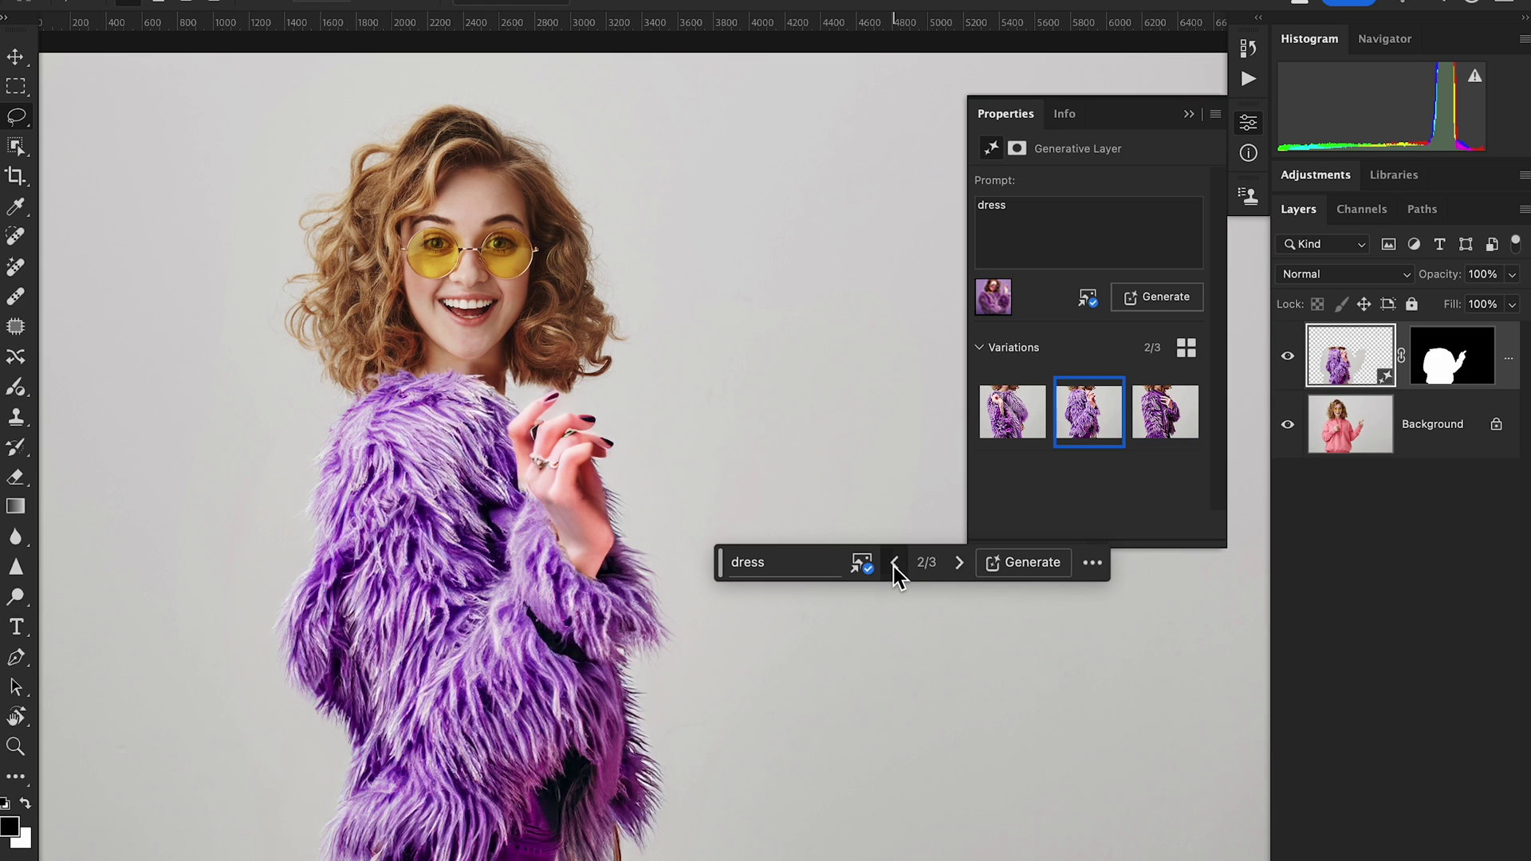
left_click(894, 563)
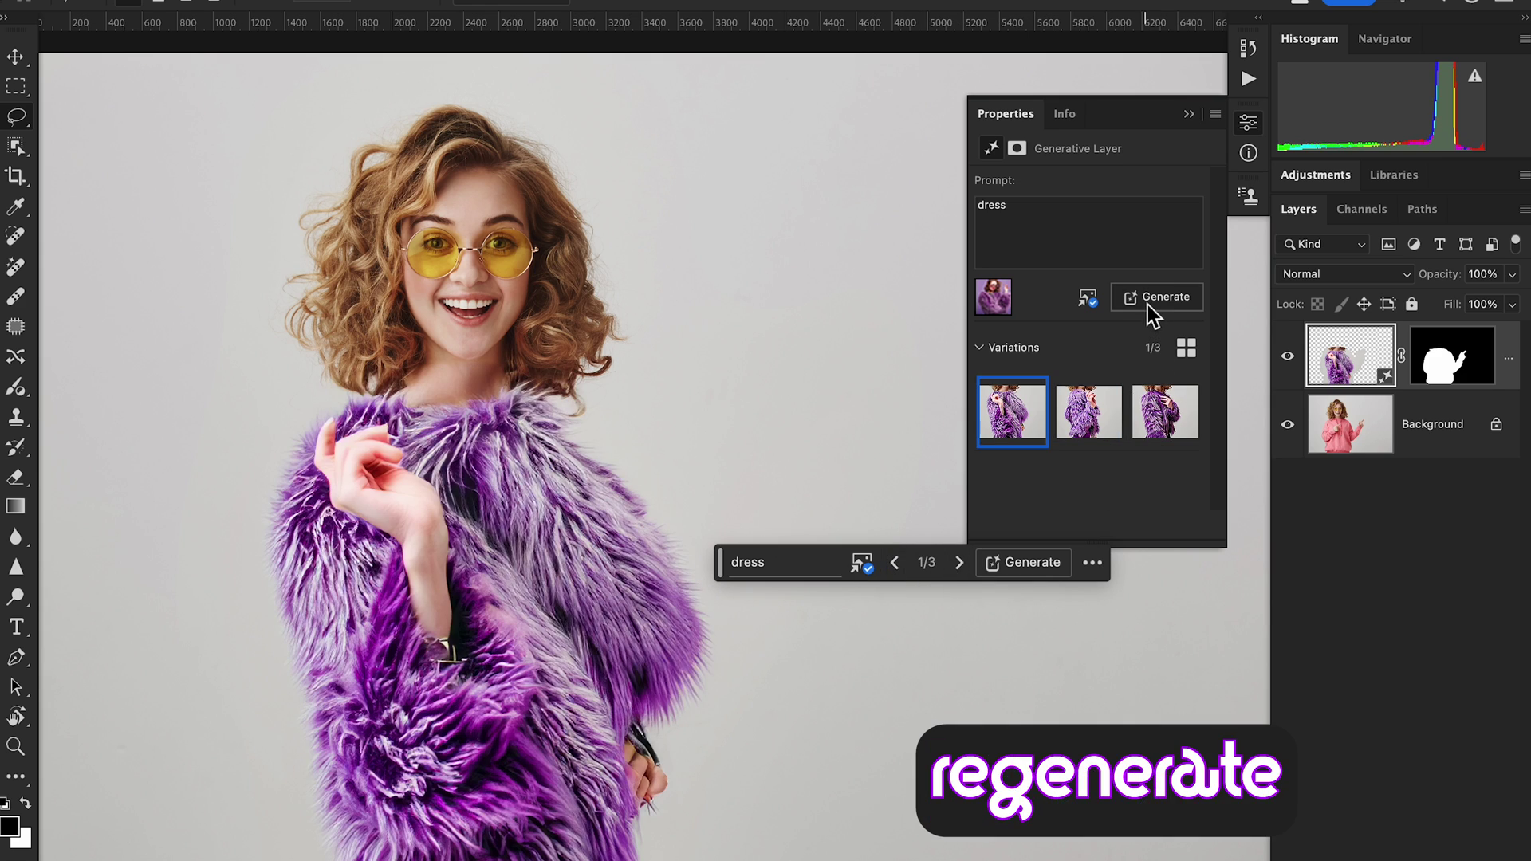
left_click(1081, 423)
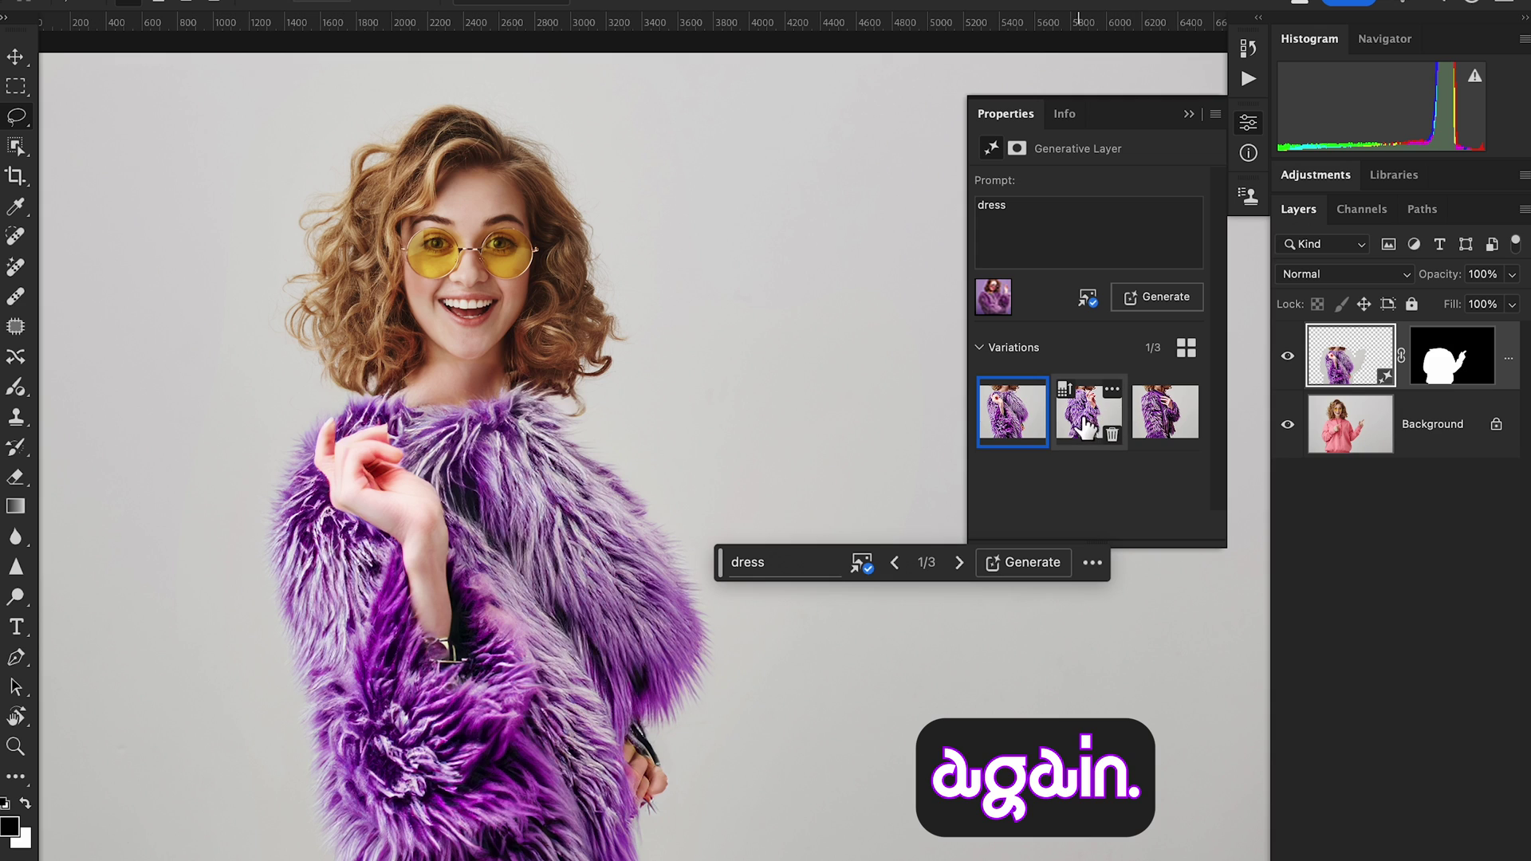
left_click(1160, 415)
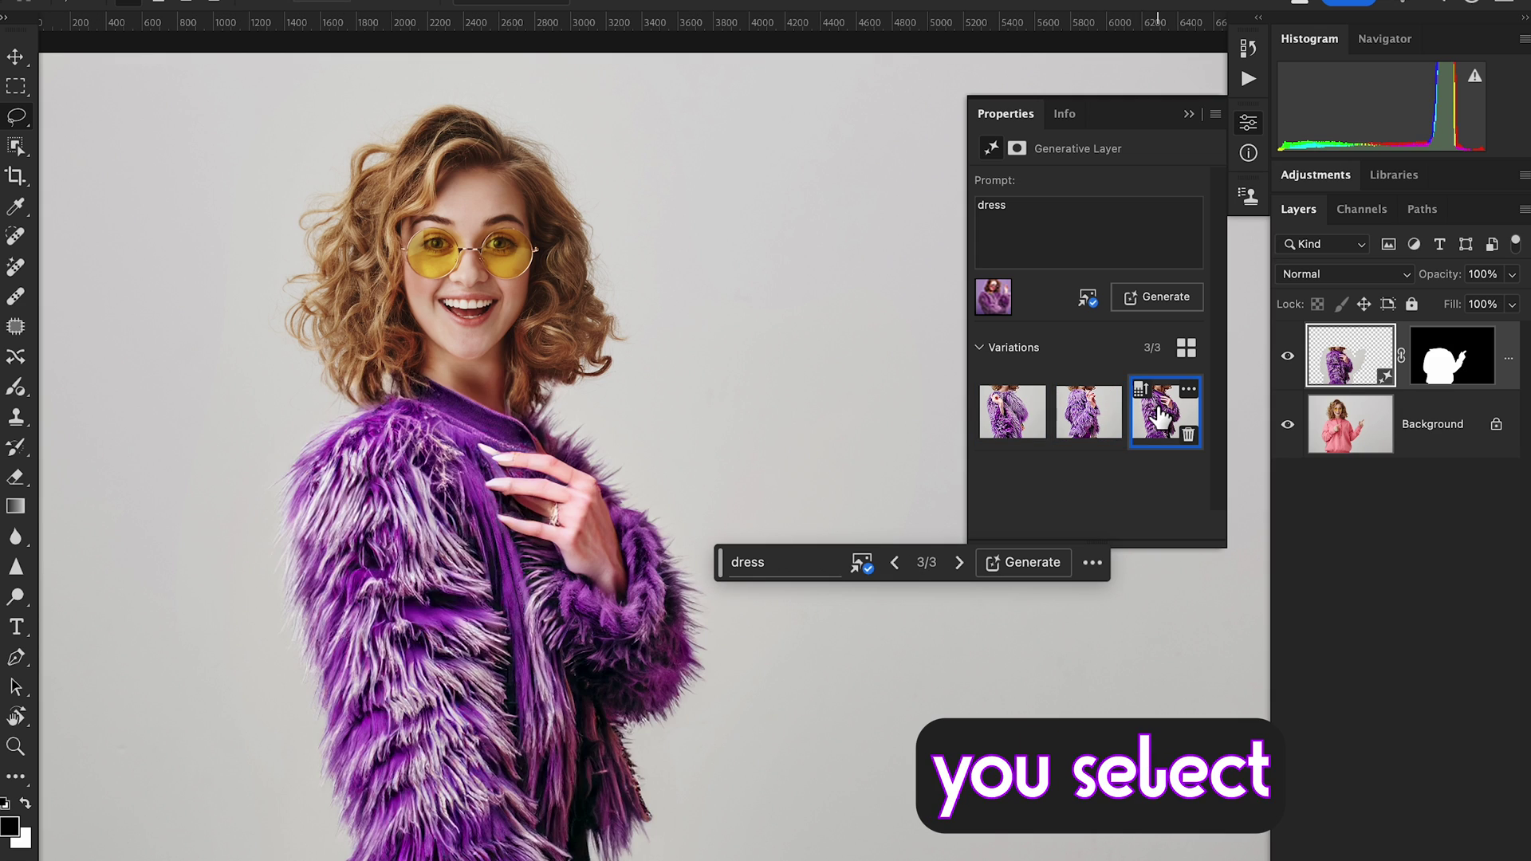
- Generate similar outfits based on the first purple fur variation
left_click(1009, 423)
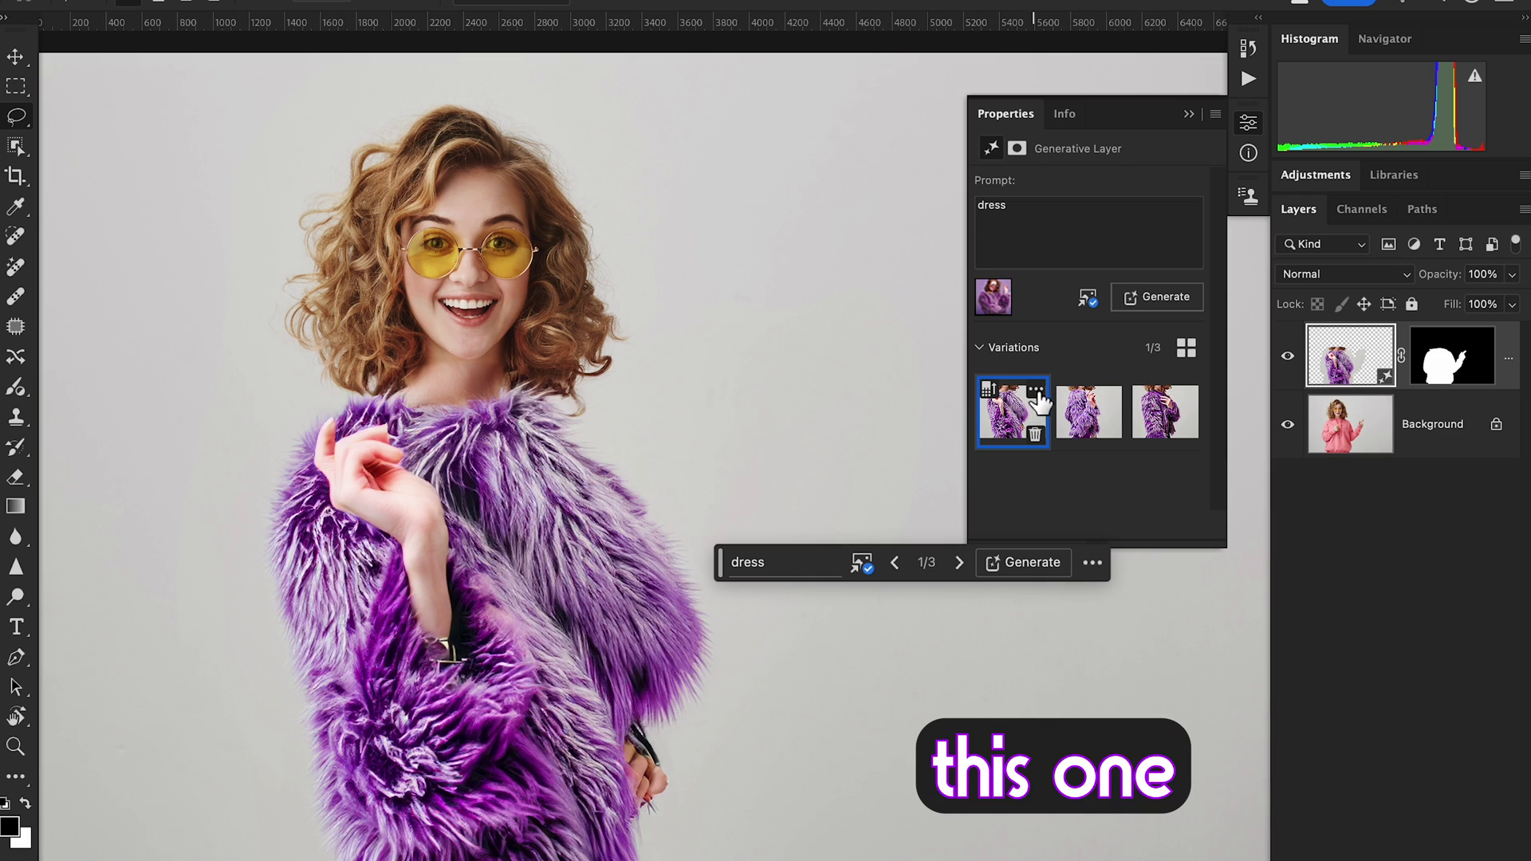
left_click(1035, 389)
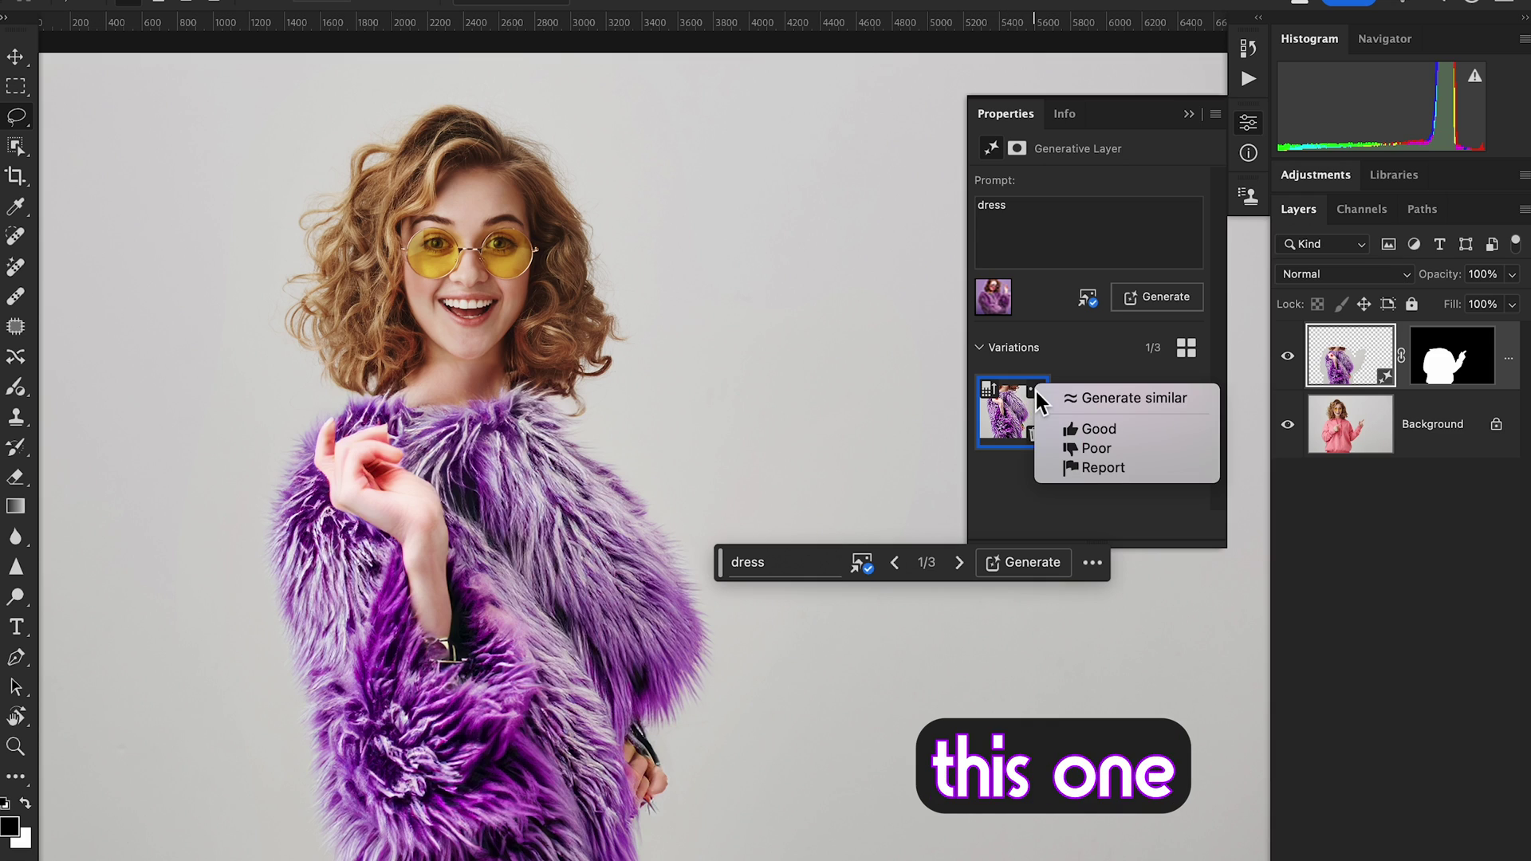
left_click(1145, 397)
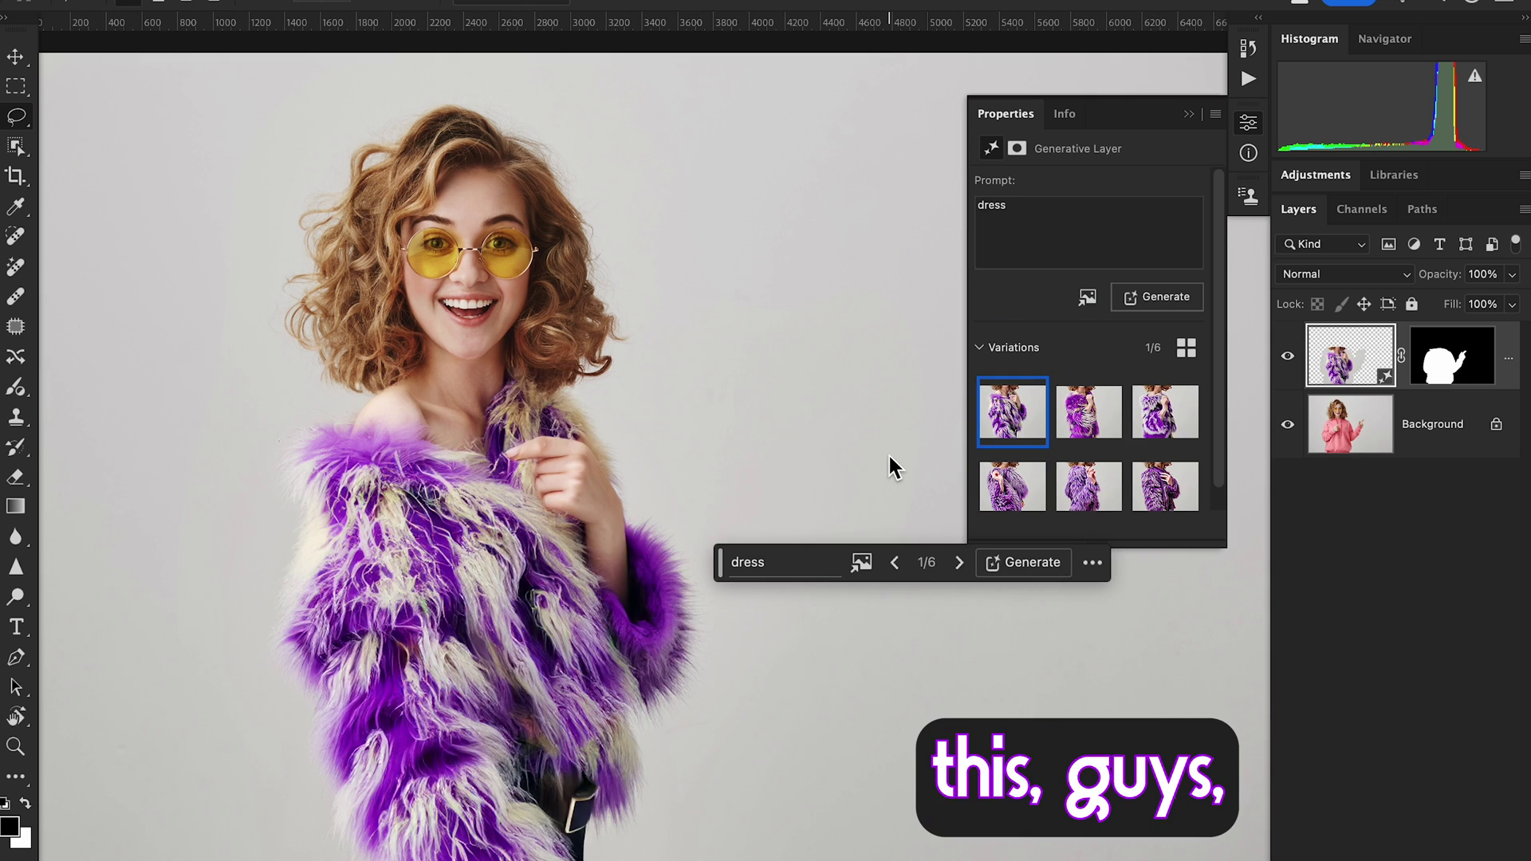
- Compare the newly generated similar fur outfits with the earlier purple ones, ending on the fifth variation
left_click(961, 569)
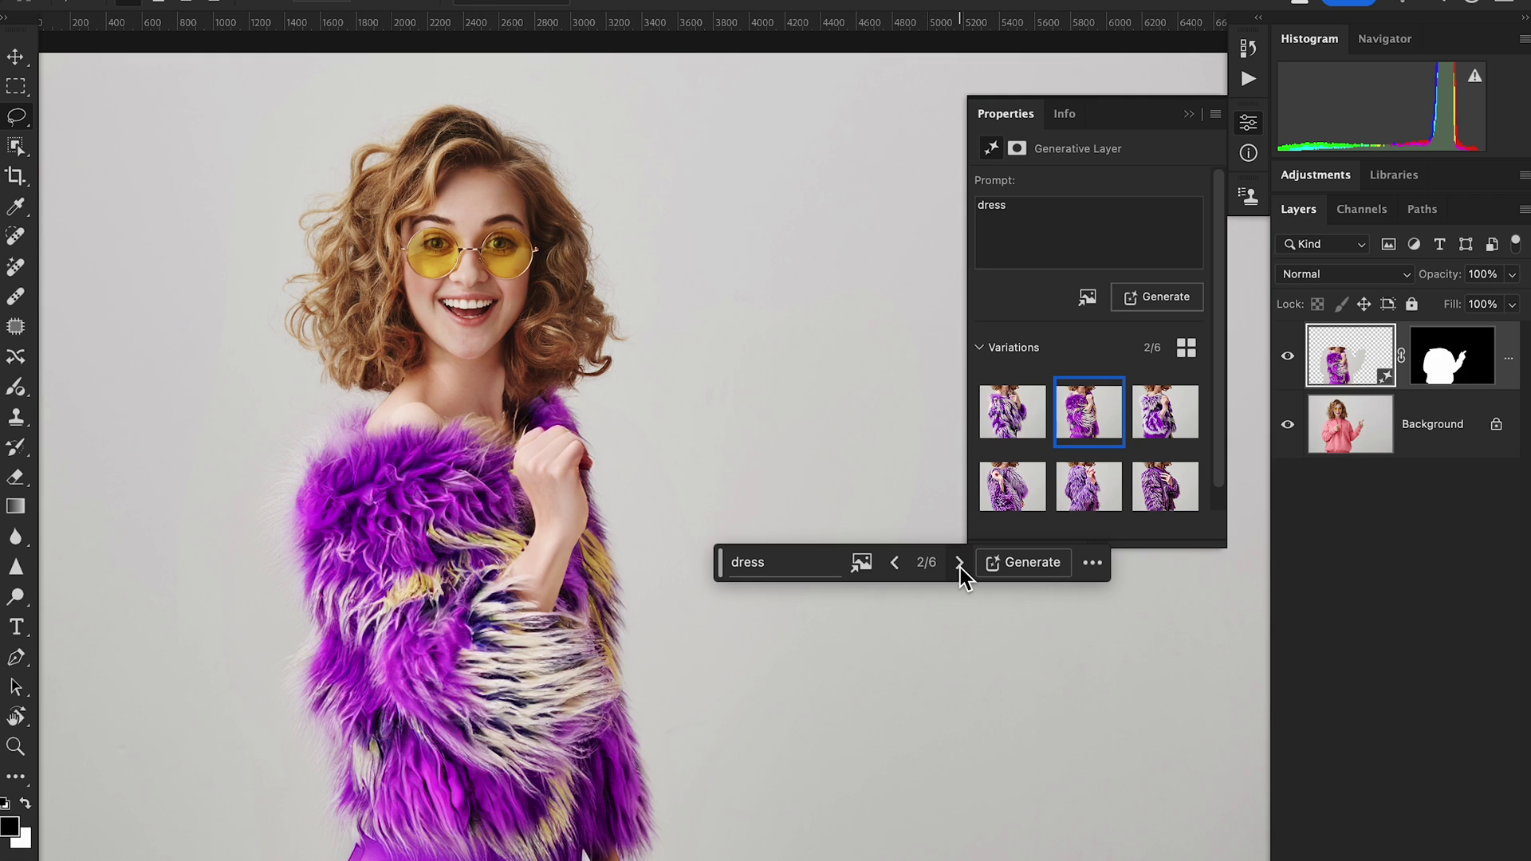
left_click(960, 567)
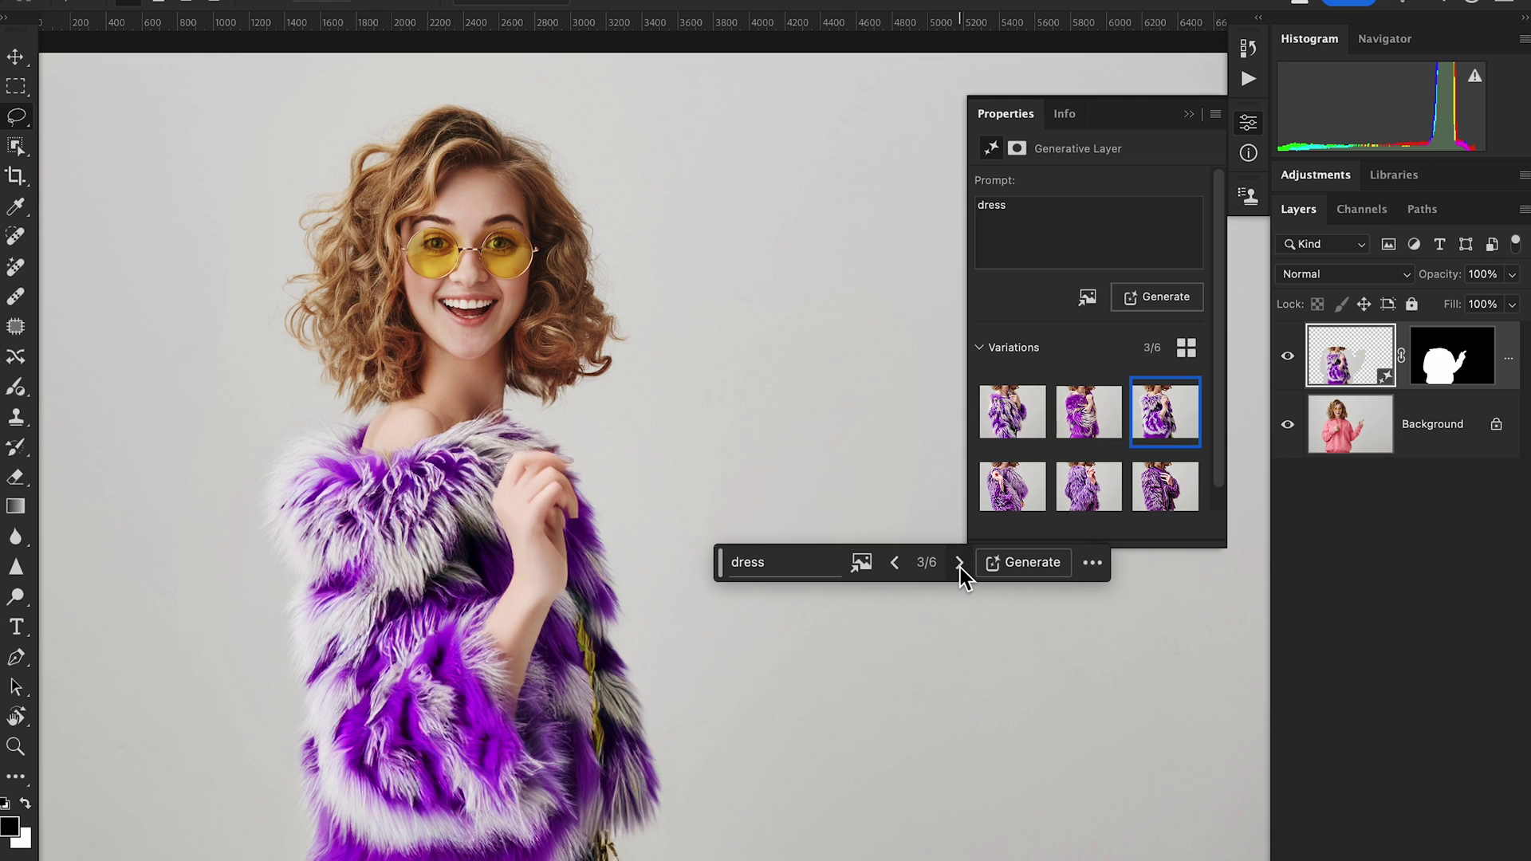
left_click(960, 568)
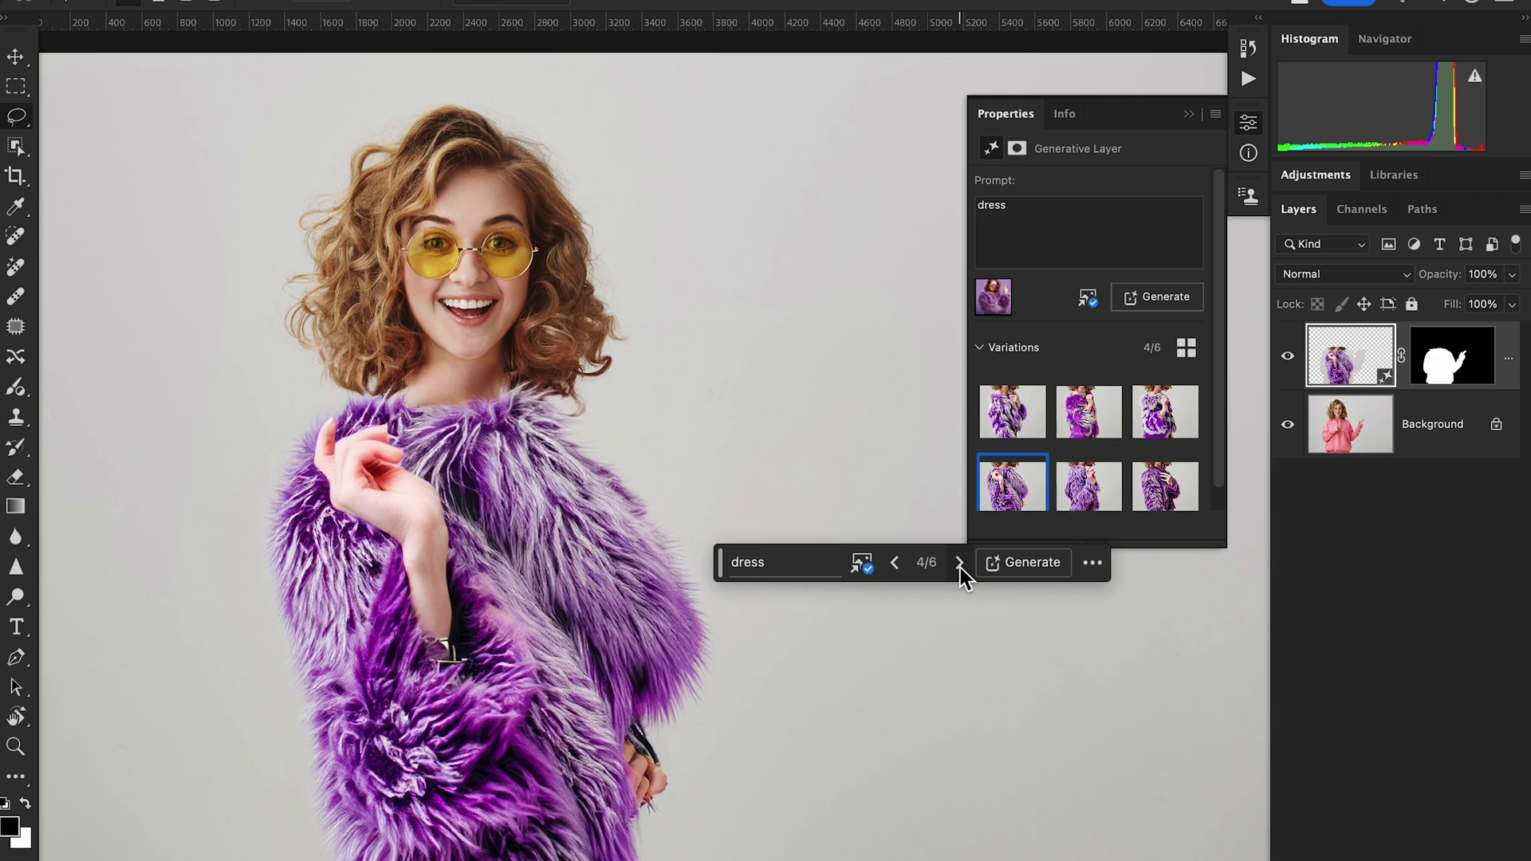
left_click(896, 564)
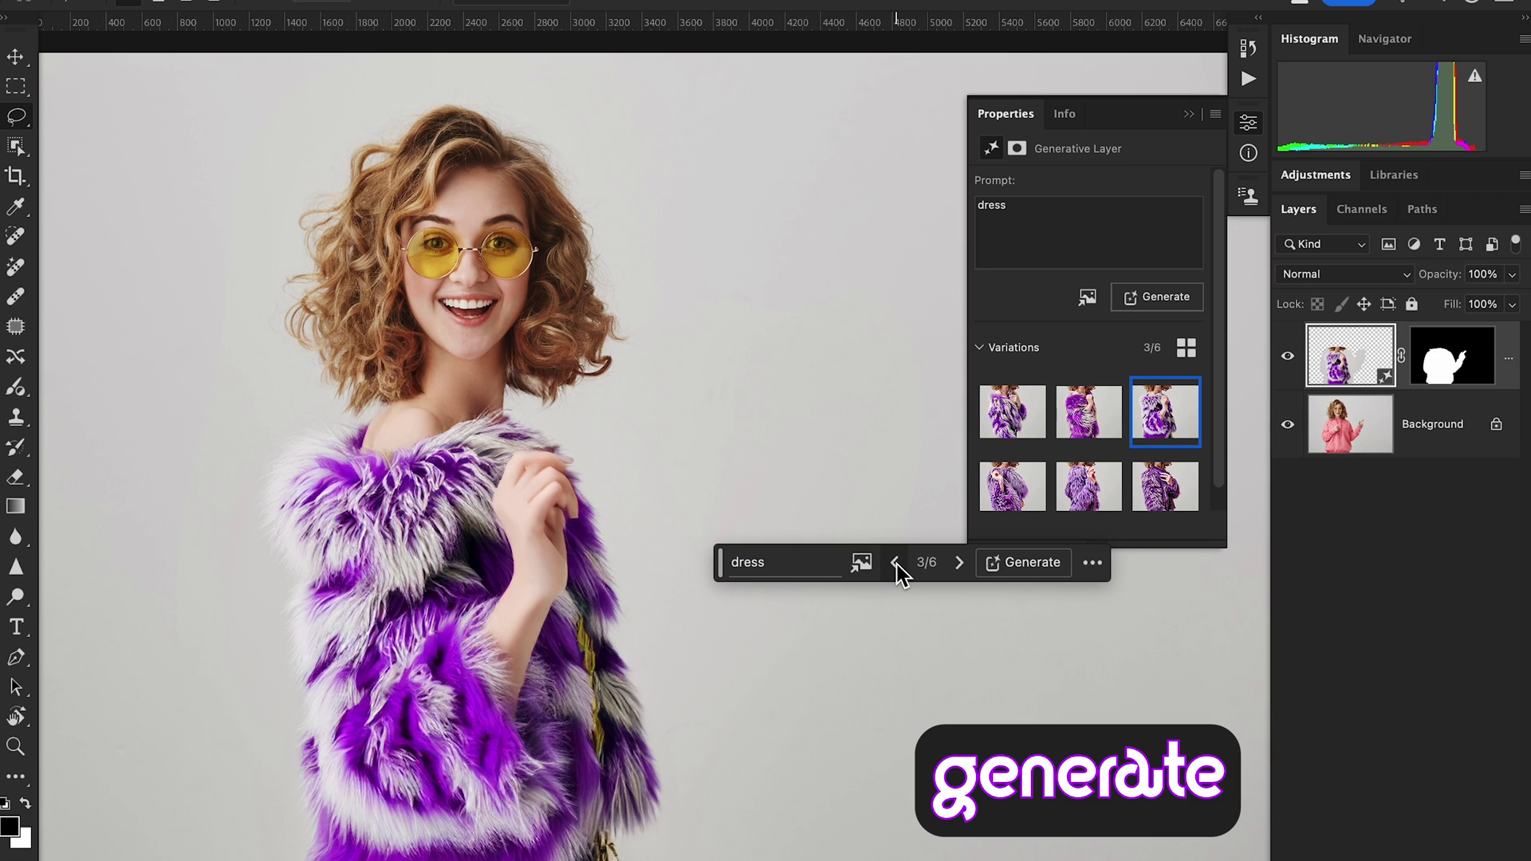
left_click(896, 563)
left_click(896, 563)
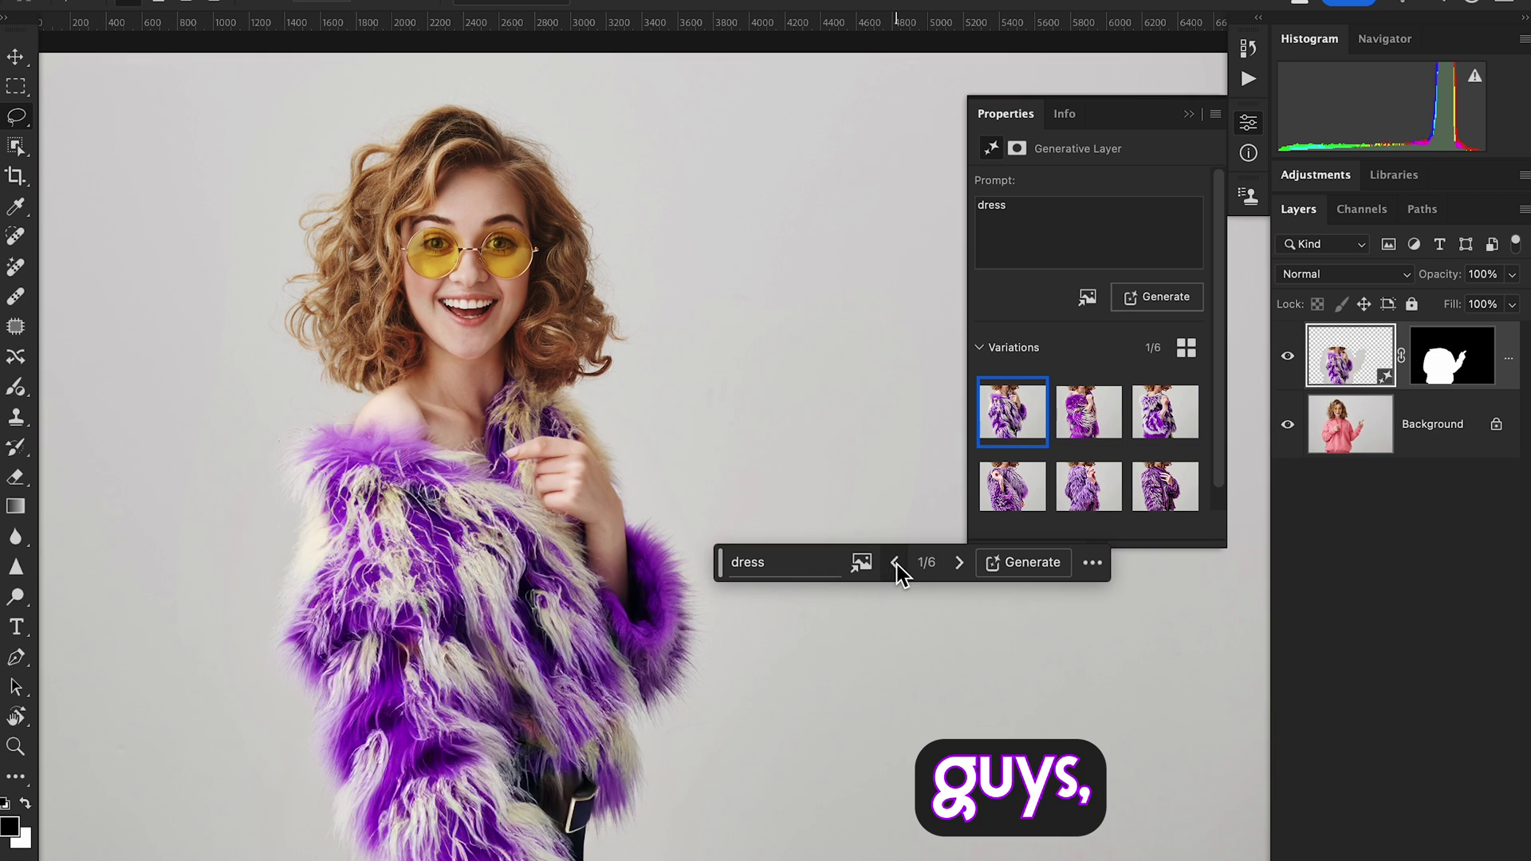
left_click(896, 563)
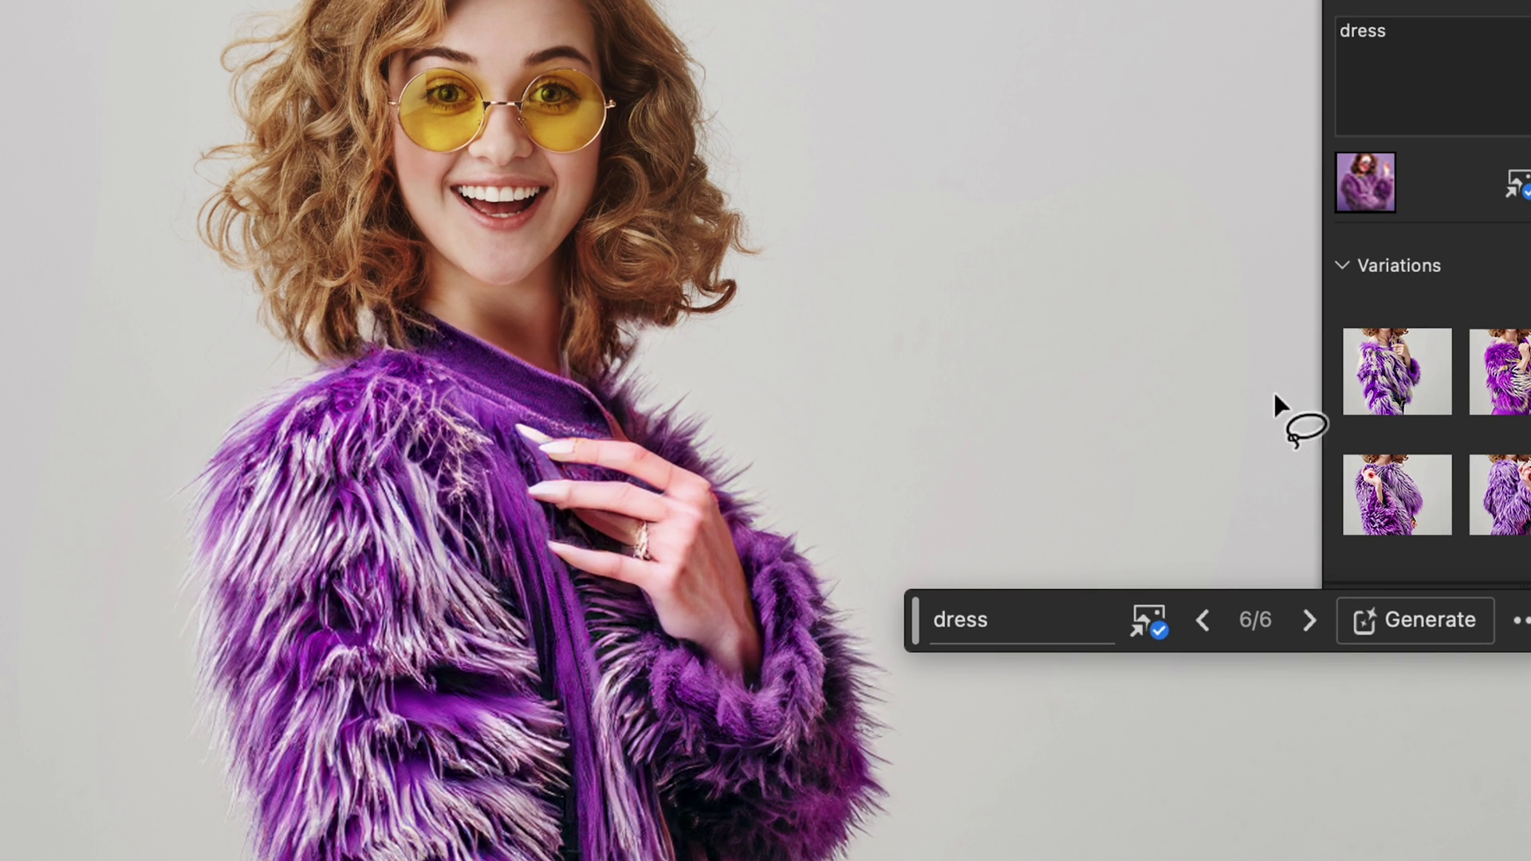
left_click(1491, 399)
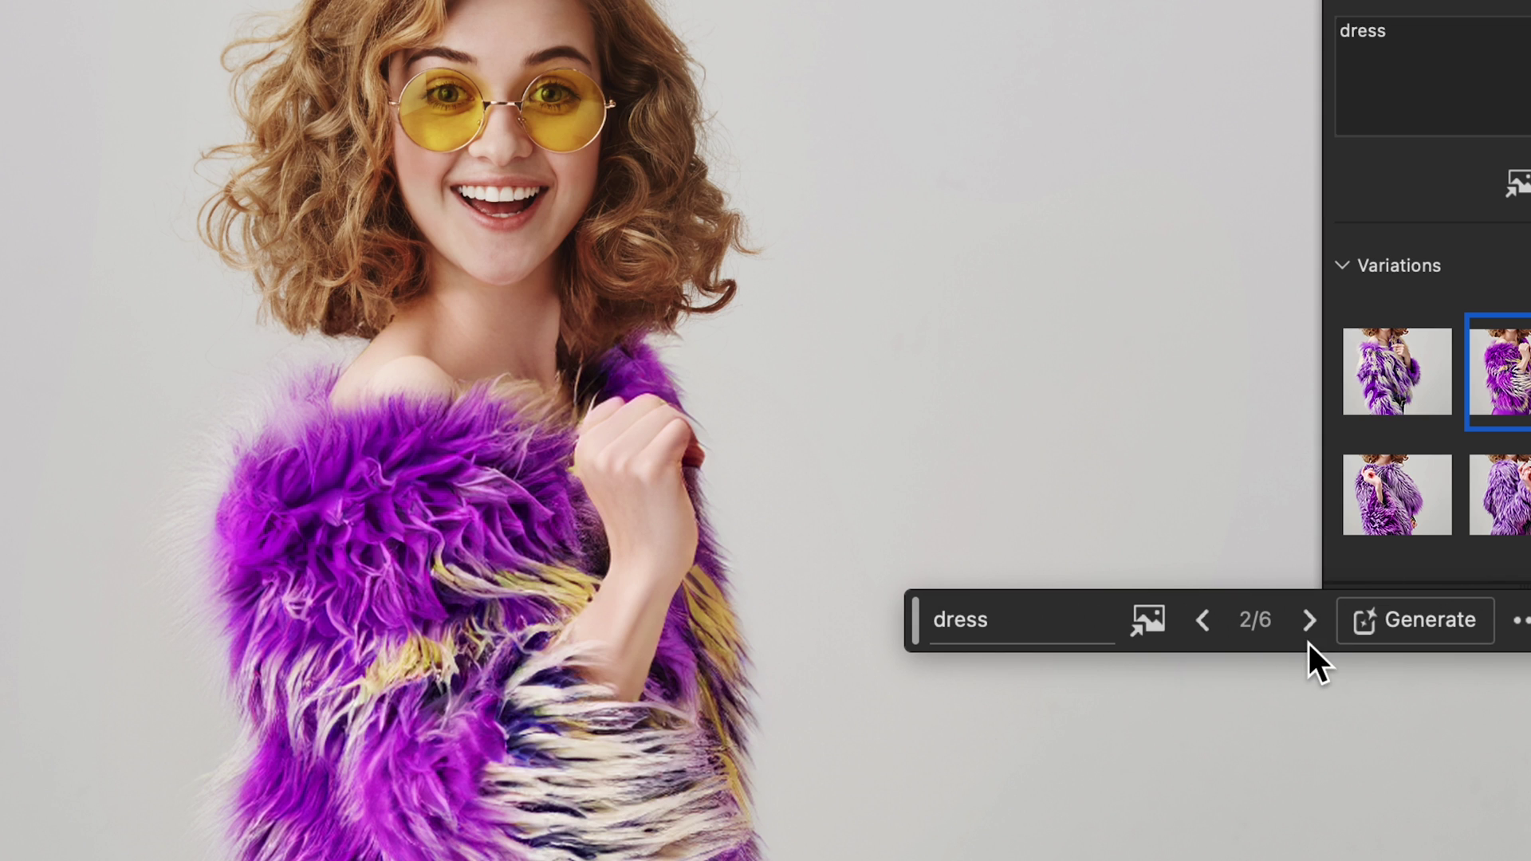
left_click(1309, 622)
left_click(1309, 622)
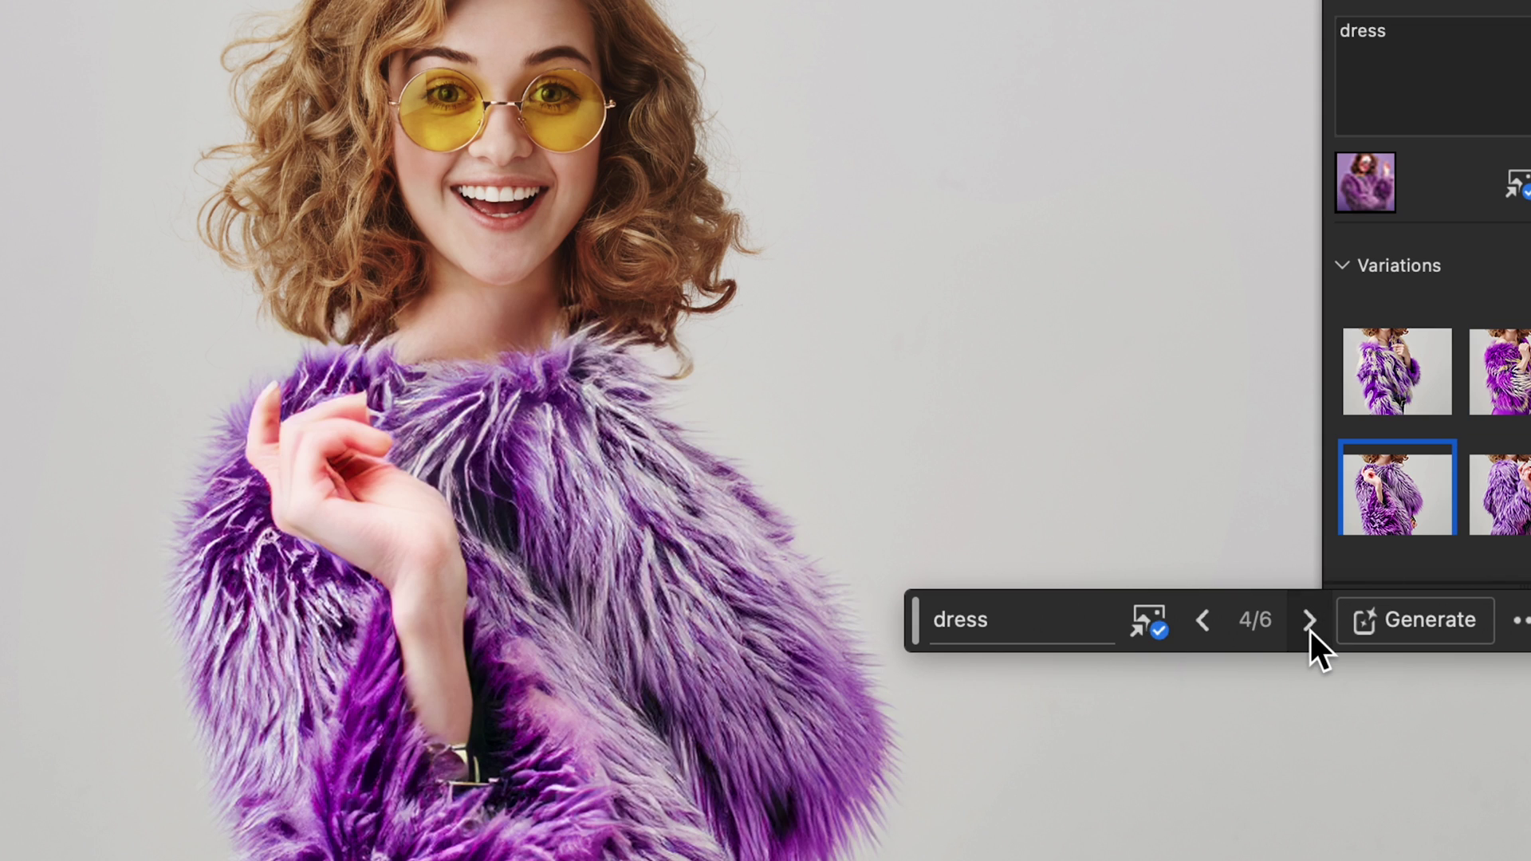
left_click(1309, 622)
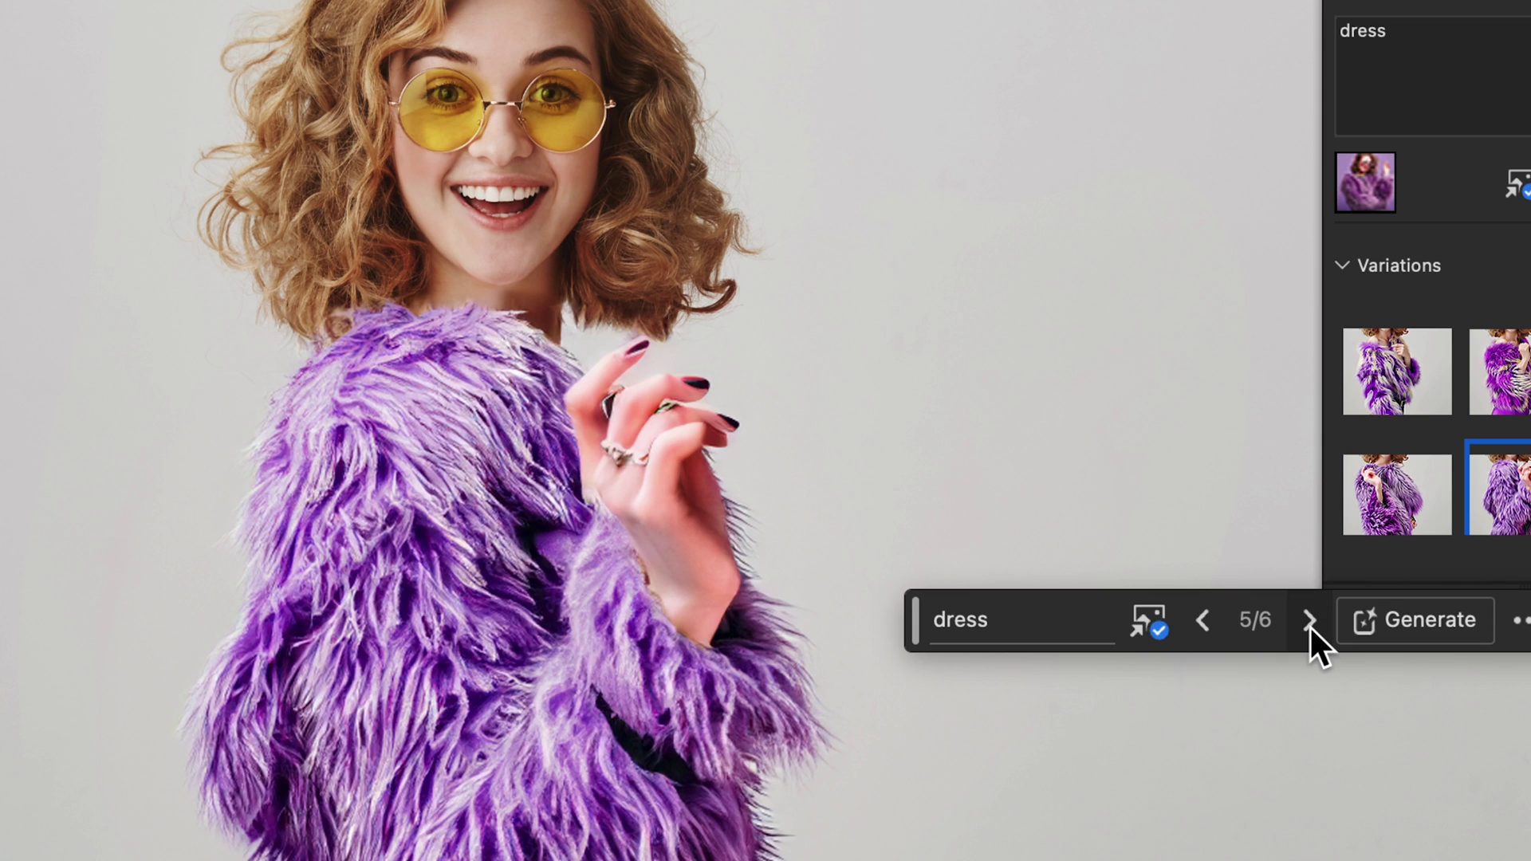